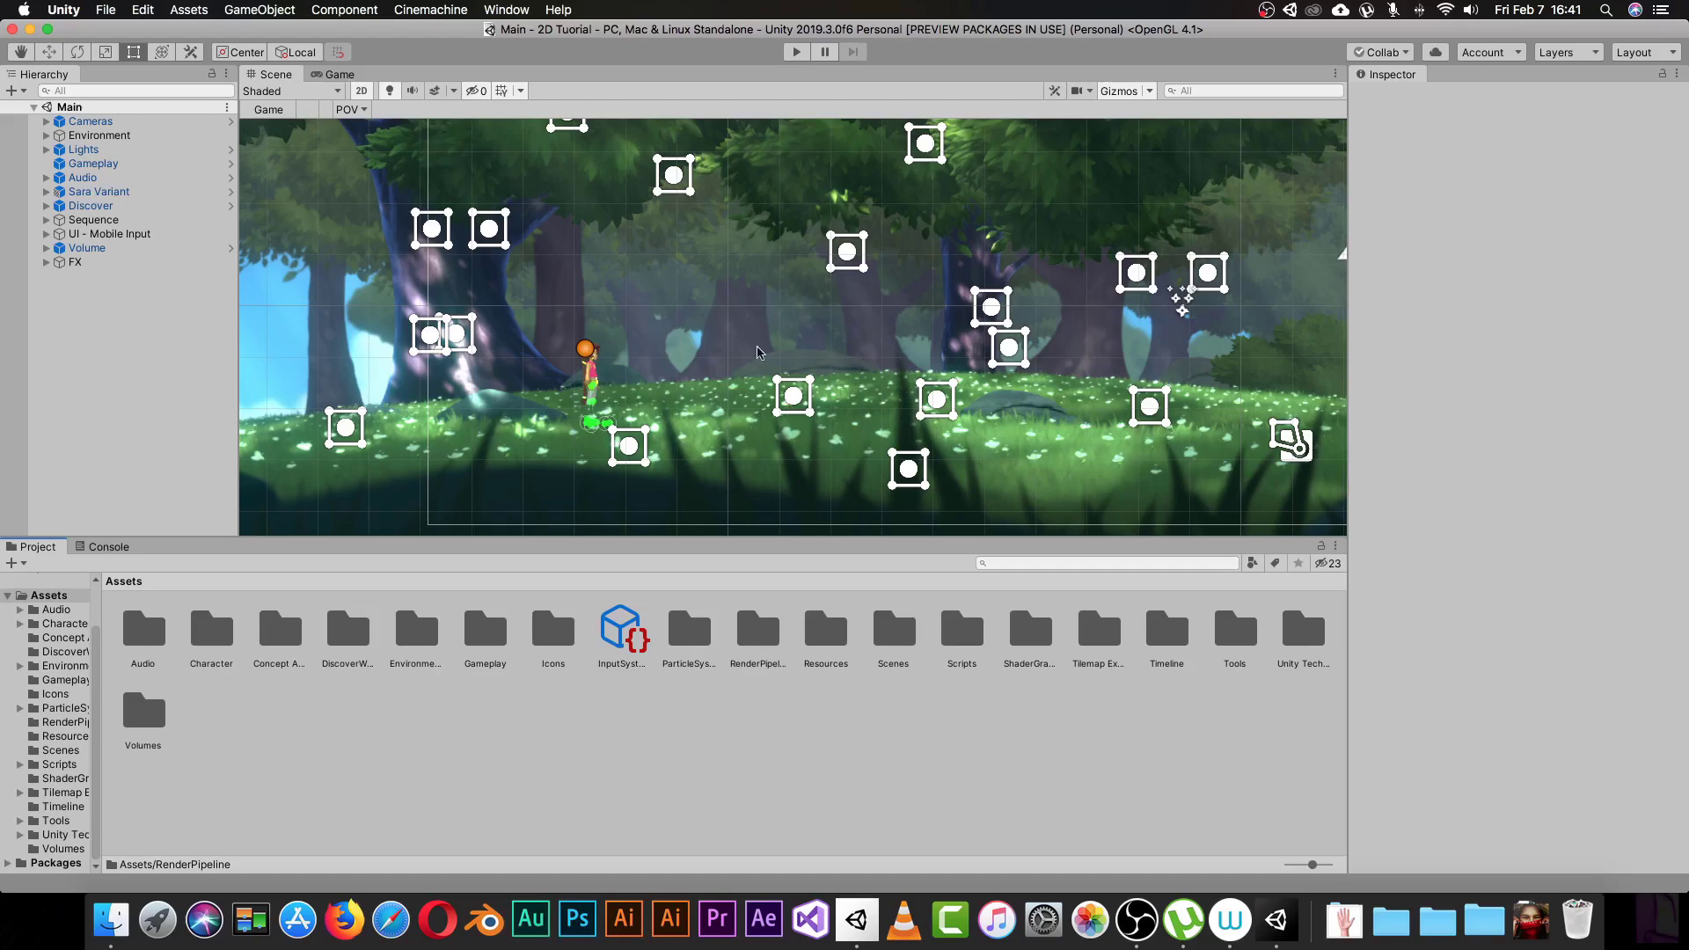
Examine the forest level's trees, lights and player character across the Scene view.
{"action": "scroll", "coordinate": [758, 352], "scroll_direction": "down", "scroll_amount": 5}
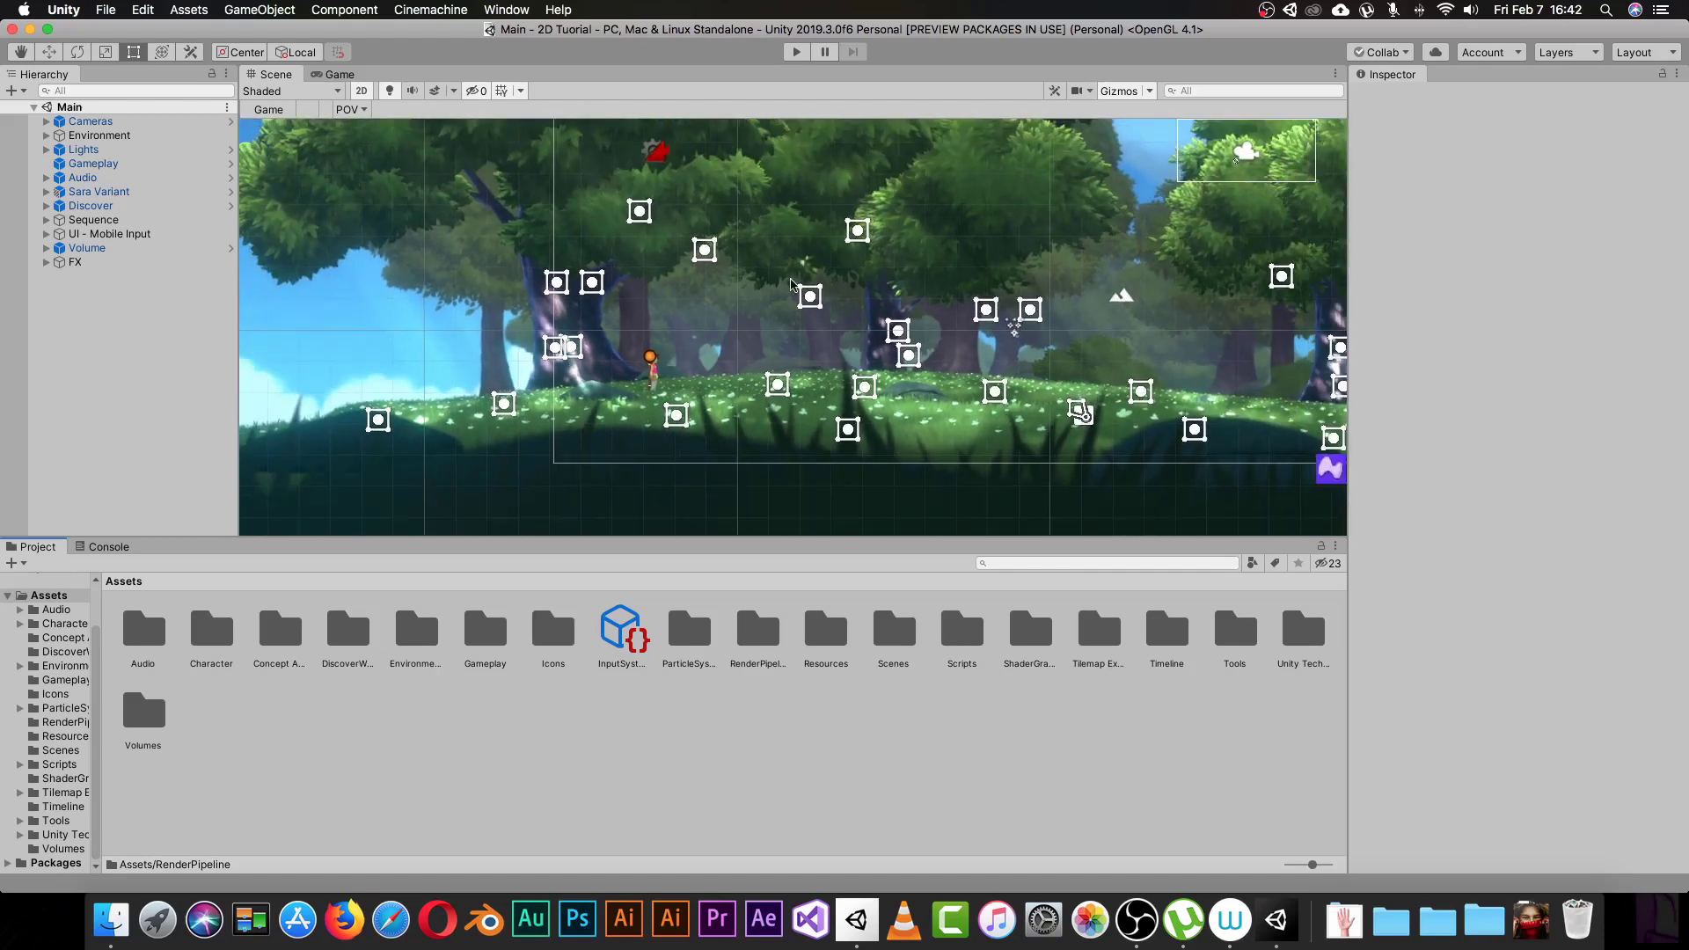
{"action": "scroll", "coordinate": [790, 284], "scroll_direction": "down", "scroll_amount": 3}
{"action": "scroll", "coordinate": [728, 341], "scroll_direction": "up", "scroll_amount": 6}
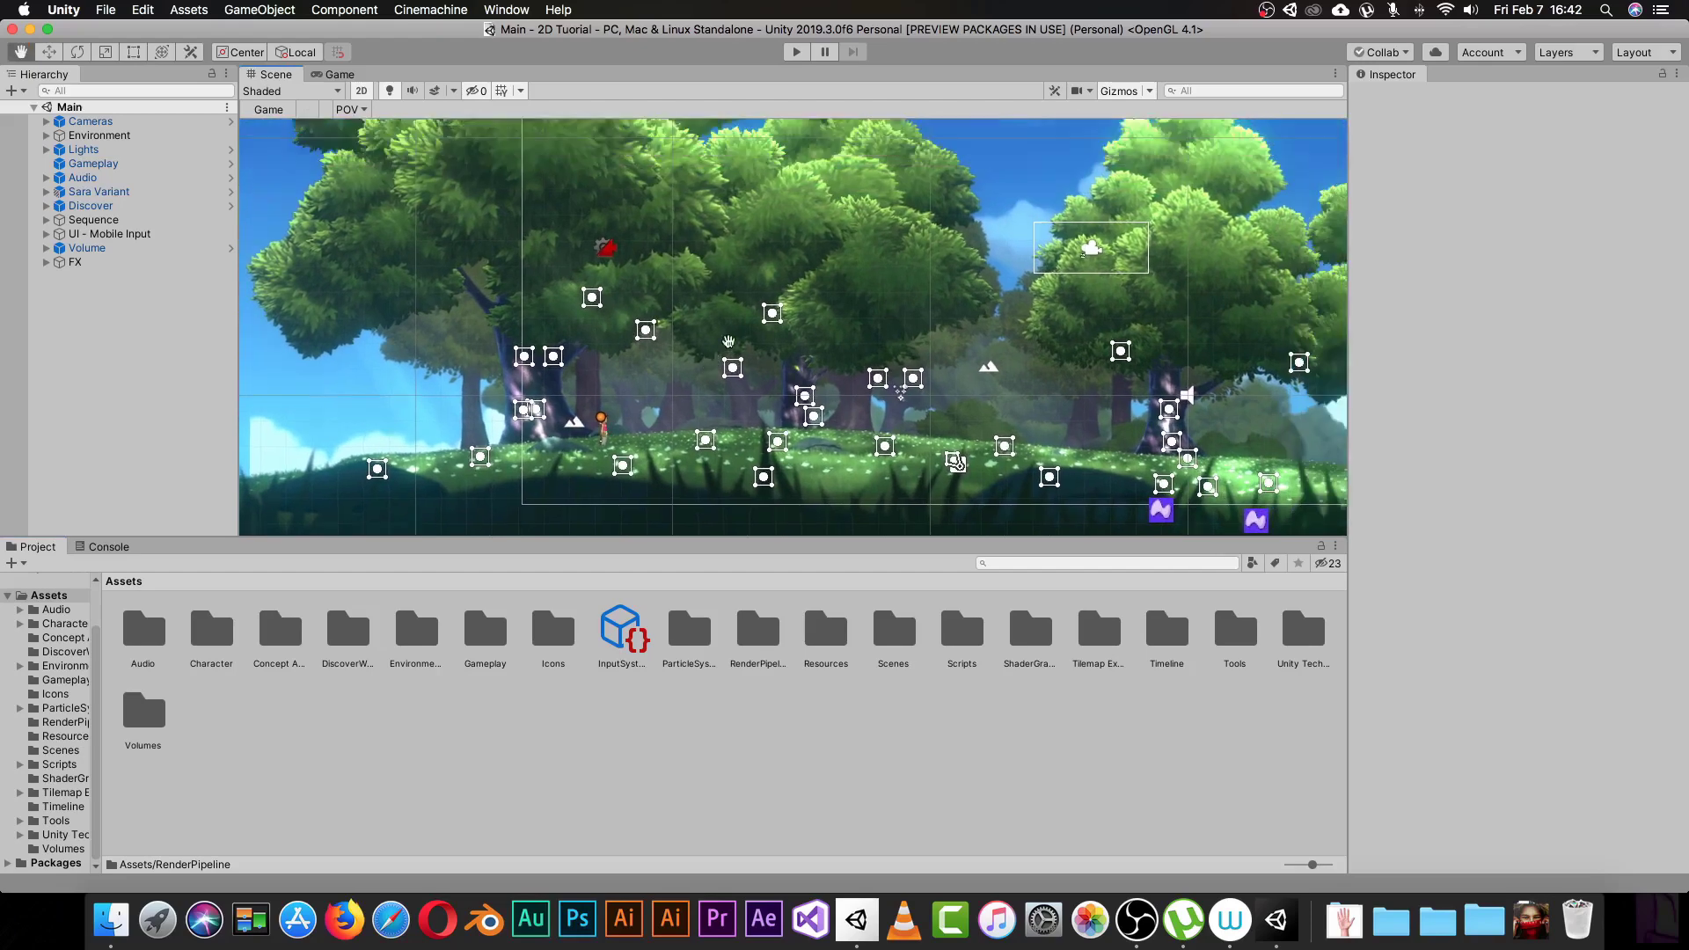
{"action": "scroll", "coordinate": [728, 342], "scroll_direction": "down", "scroll_amount": 3}
{"action": "scroll", "coordinate": [765, 299], "scroll_direction": "down", "scroll_amount": 2}
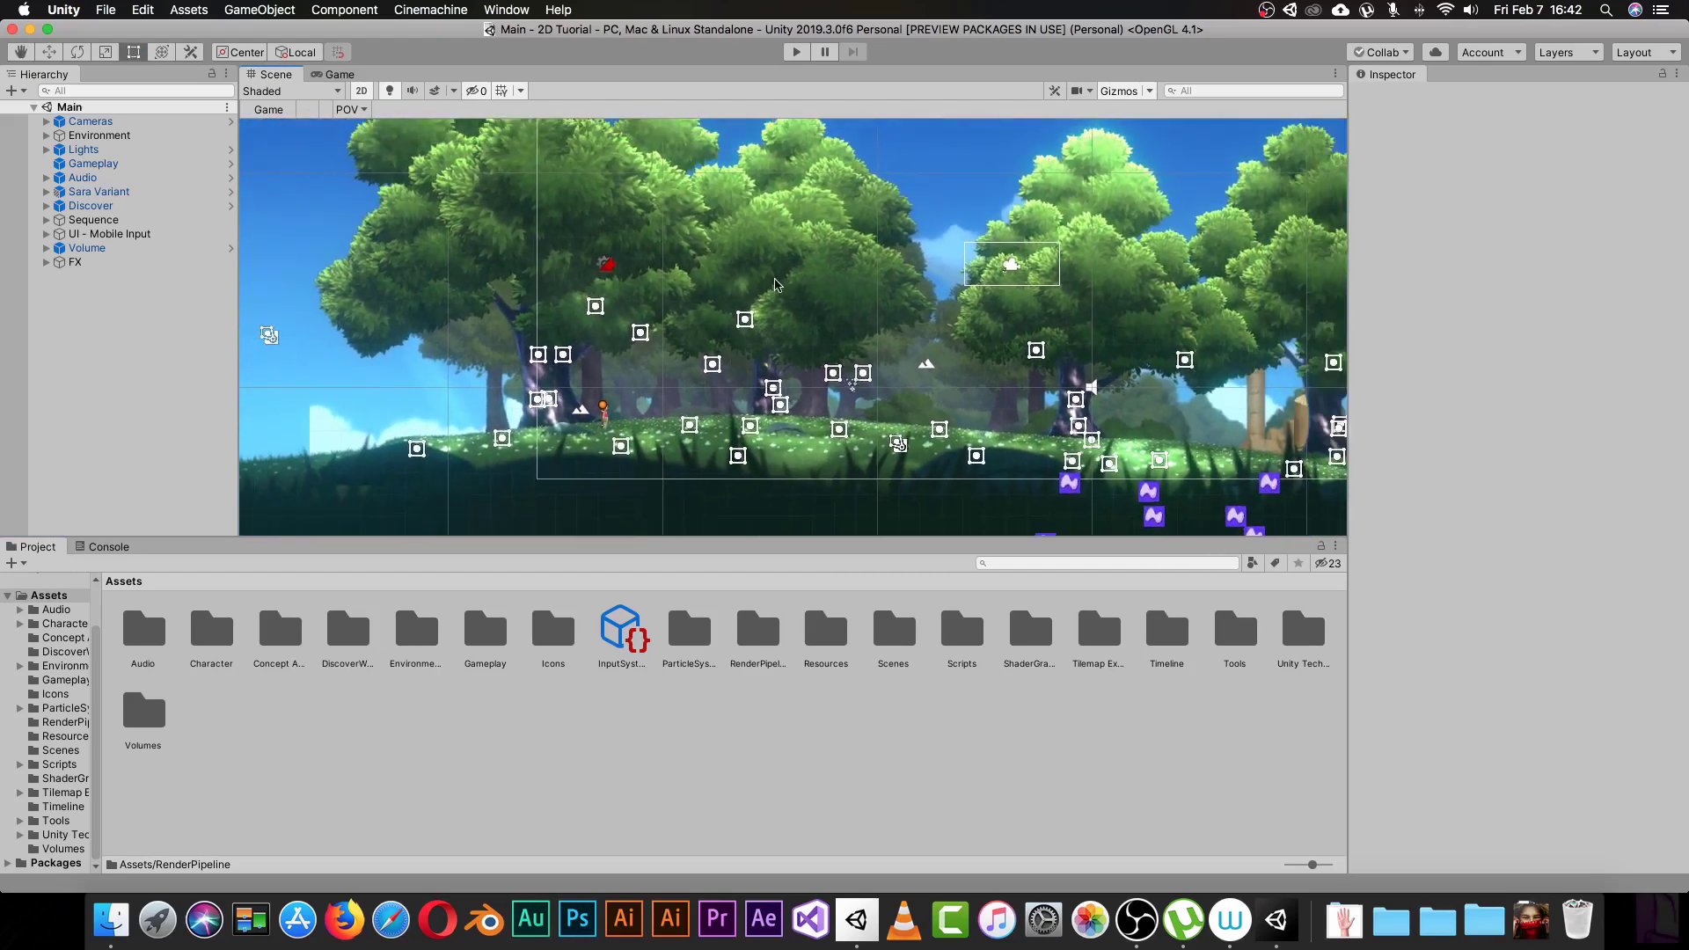
{"action": "middle_click_drag", "start_coordinate": [775, 284], "coordinate": [810, 382]}
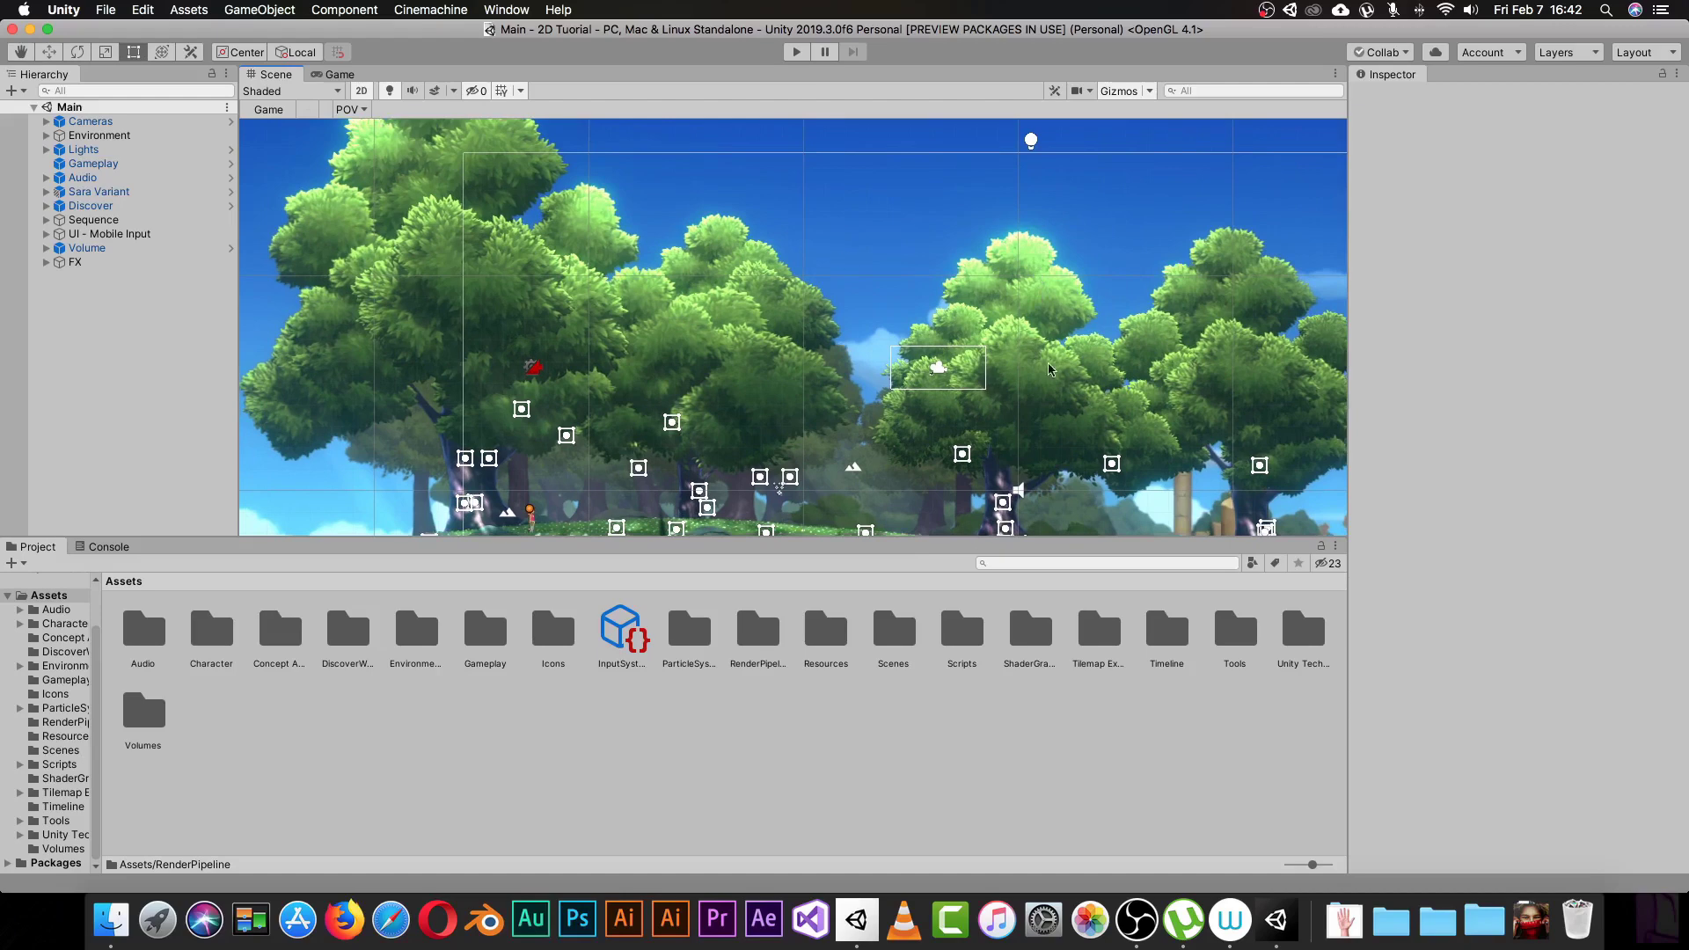
{"action": "scroll", "coordinate": [771, 253], "scroll_direction": "down", "scroll_amount": 3}
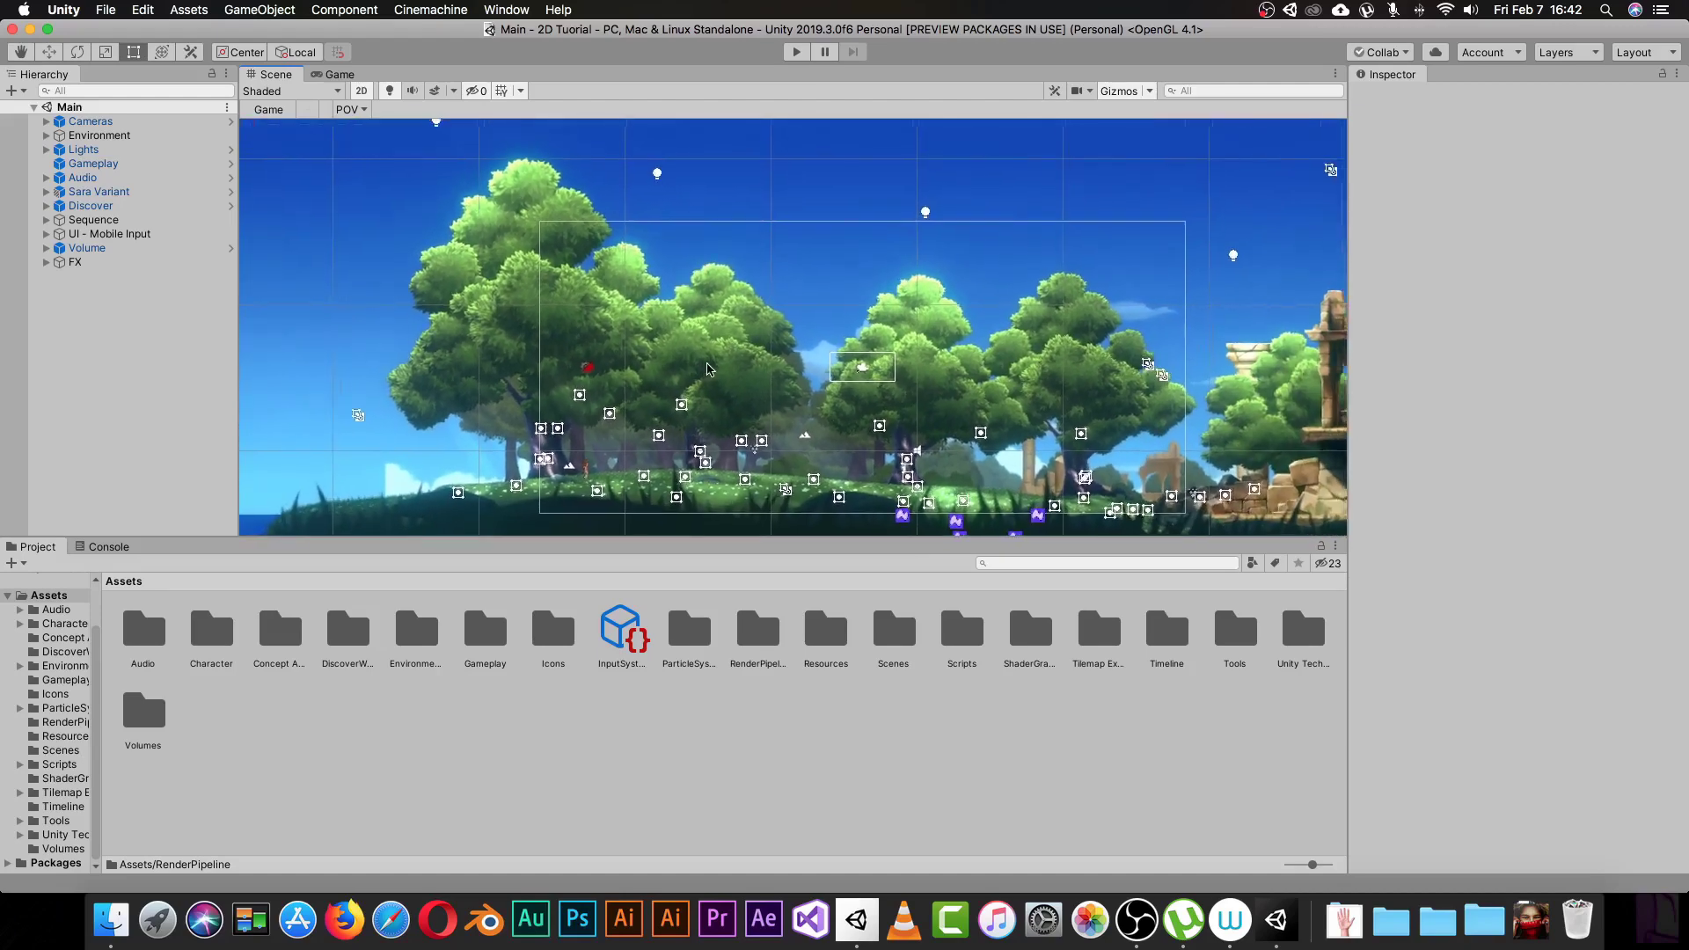
{"action": "scroll", "coordinate": [709, 368], "scroll_direction": "up", "scroll_amount": 1}
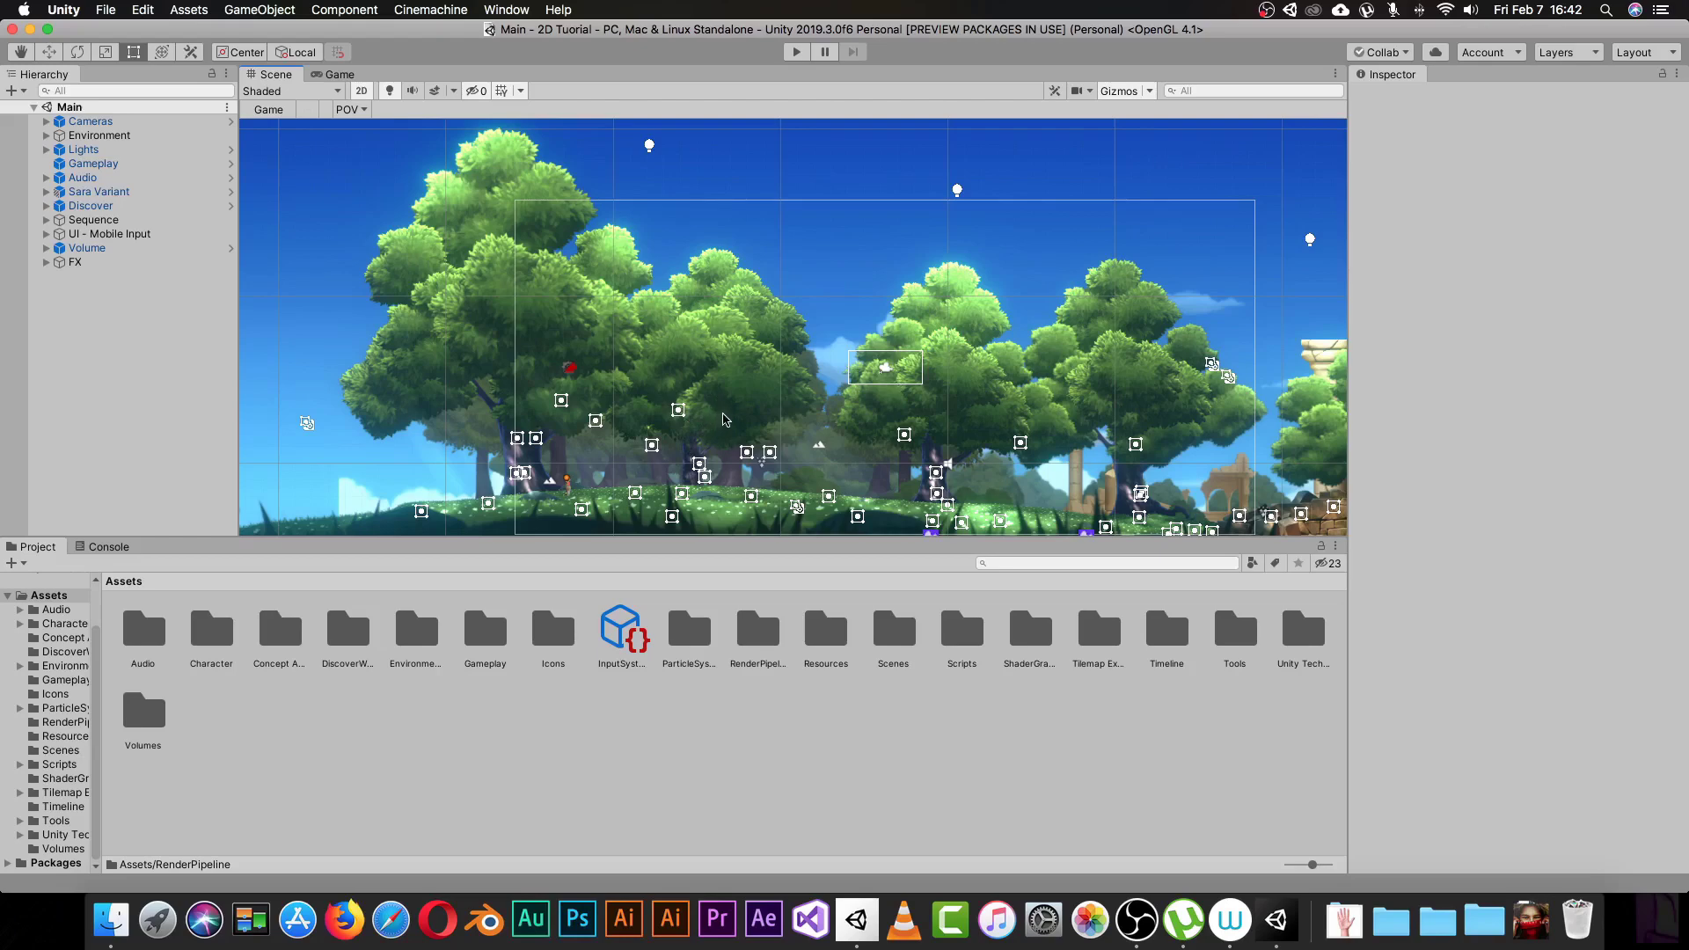
Switch to Unity Hub and view the new-project templates, closing it without creating a project.
{"action": "left_click", "coordinate": [857, 924]}
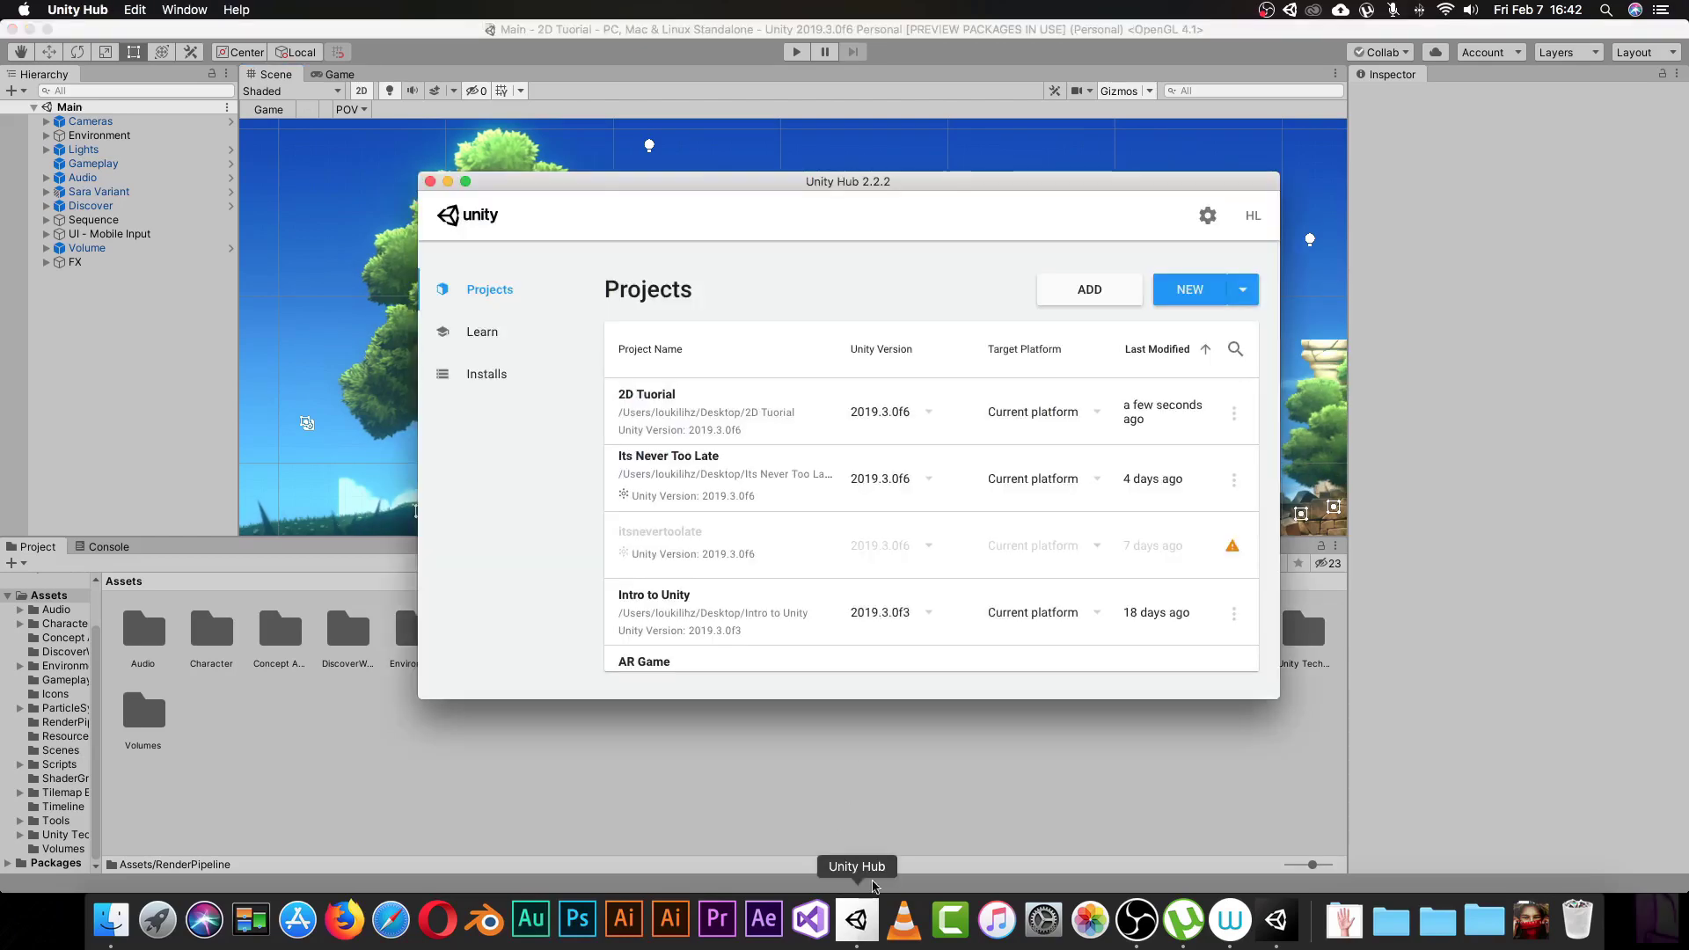
{"action": "left_click", "coordinate": [1186, 309]}
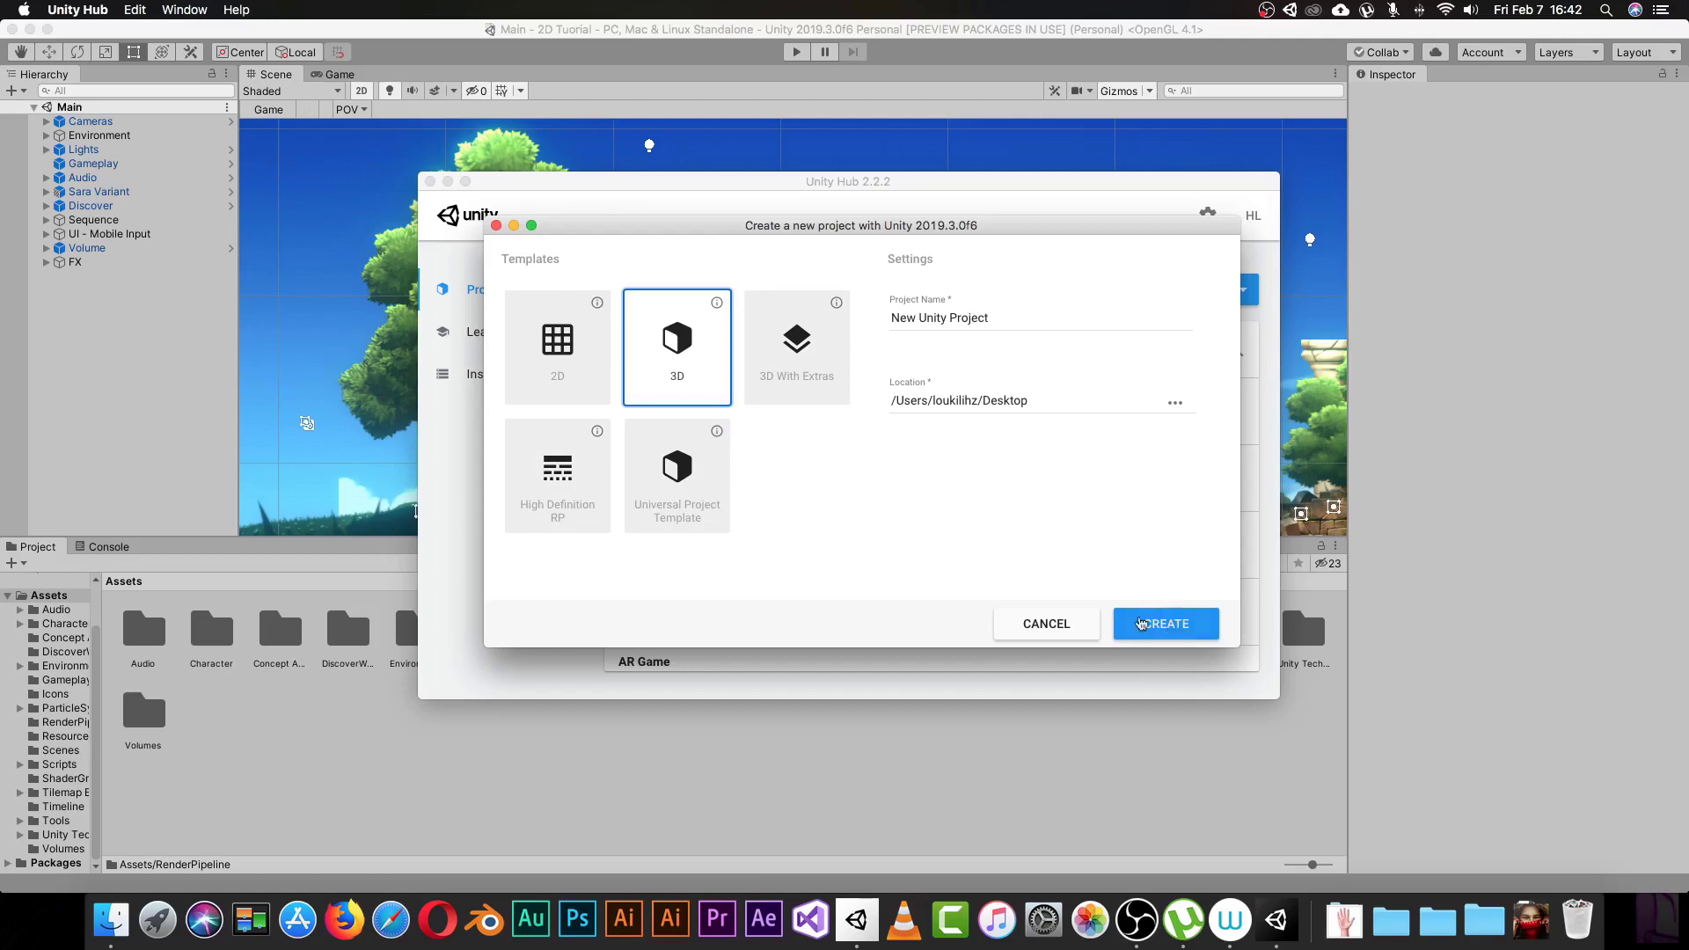
{"action": "left_click", "coordinate": [1053, 628]}
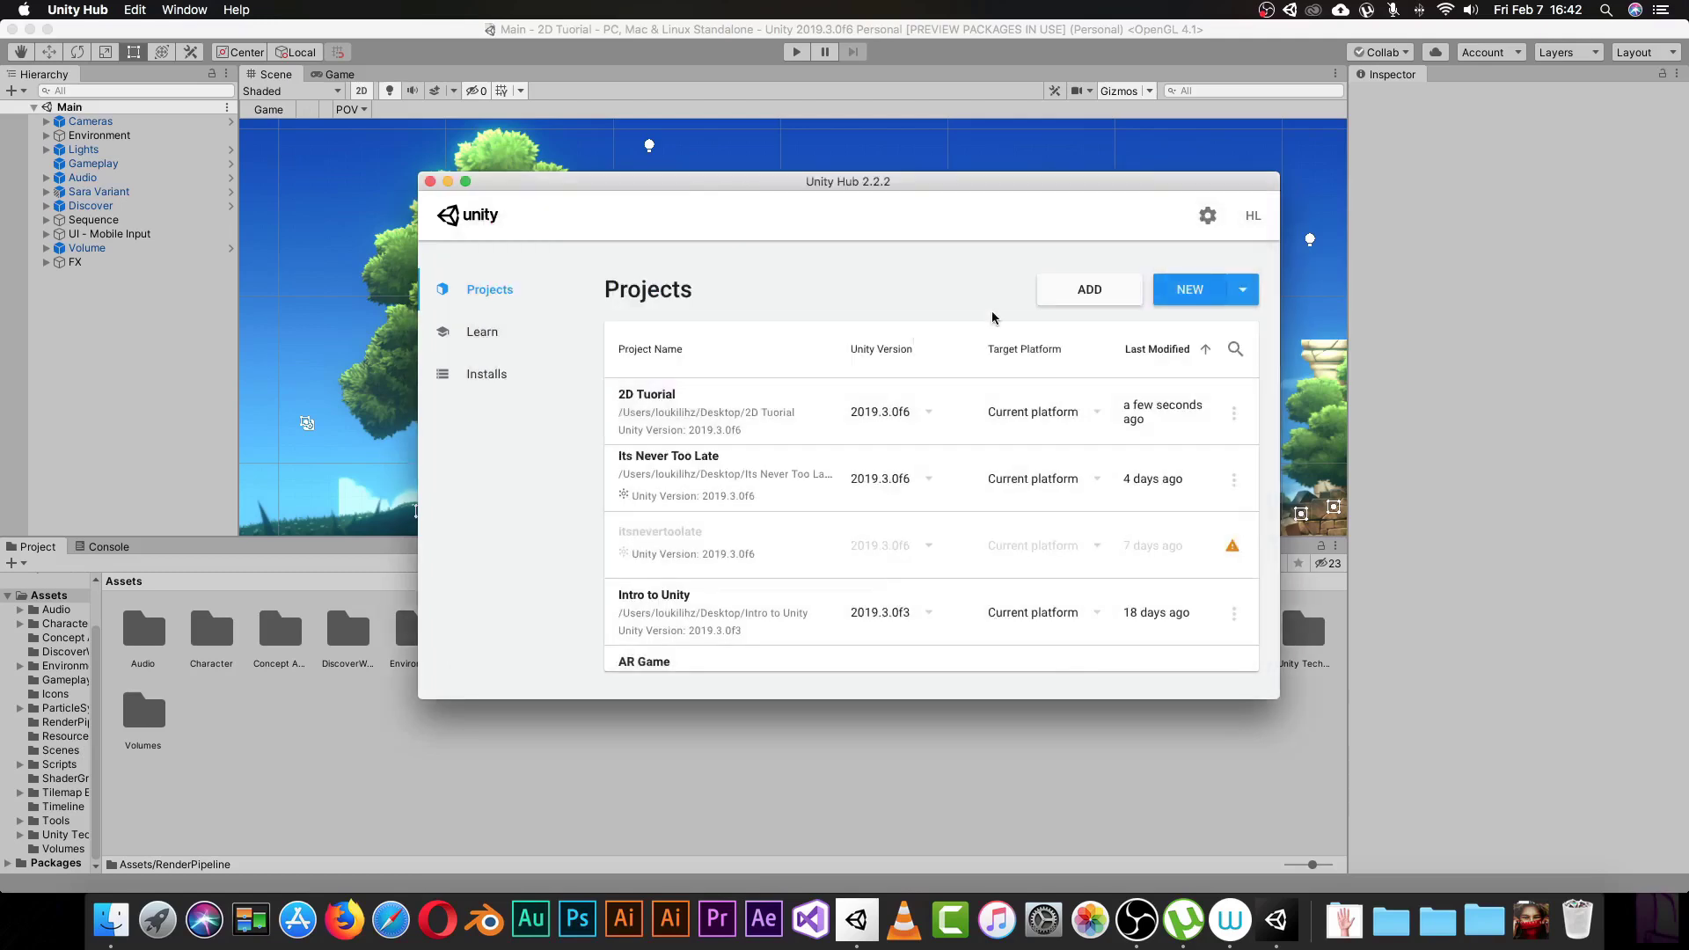
{"action": "left_click", "coordinate": [431, 181]}
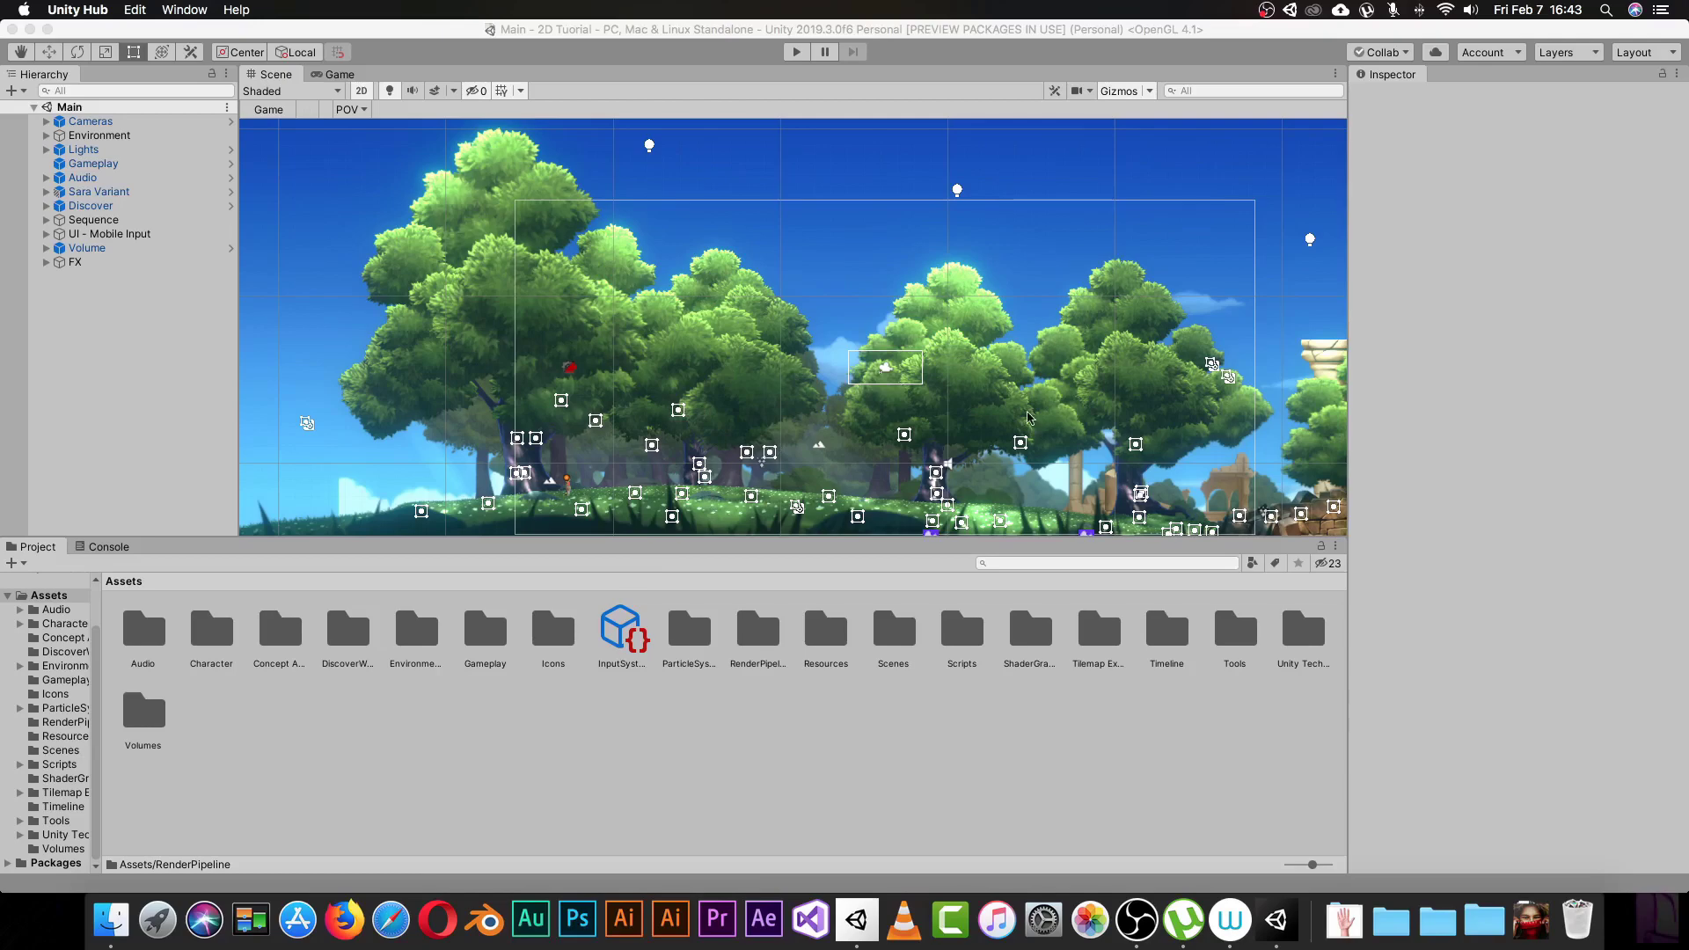
Show the Game view and check the Universal RP package and the package source options in the Package Manager.
{"action": "left_click", "coordinate": [339, 74]}
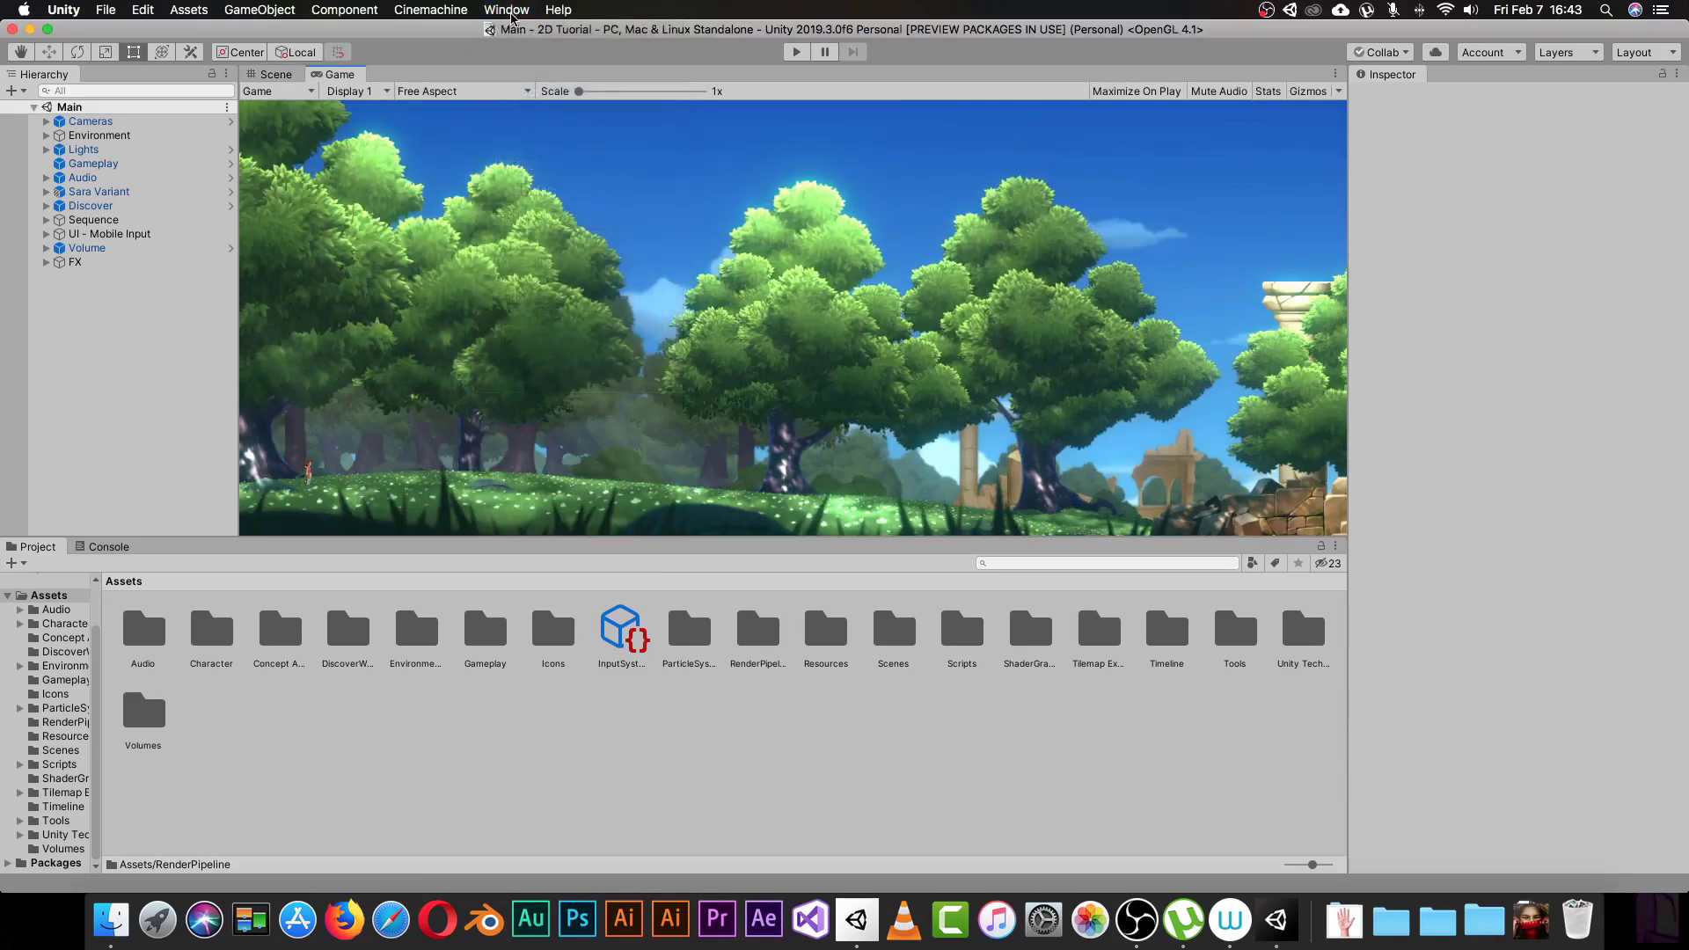
{"action": "left_click", "coordinate": [505, 10]}
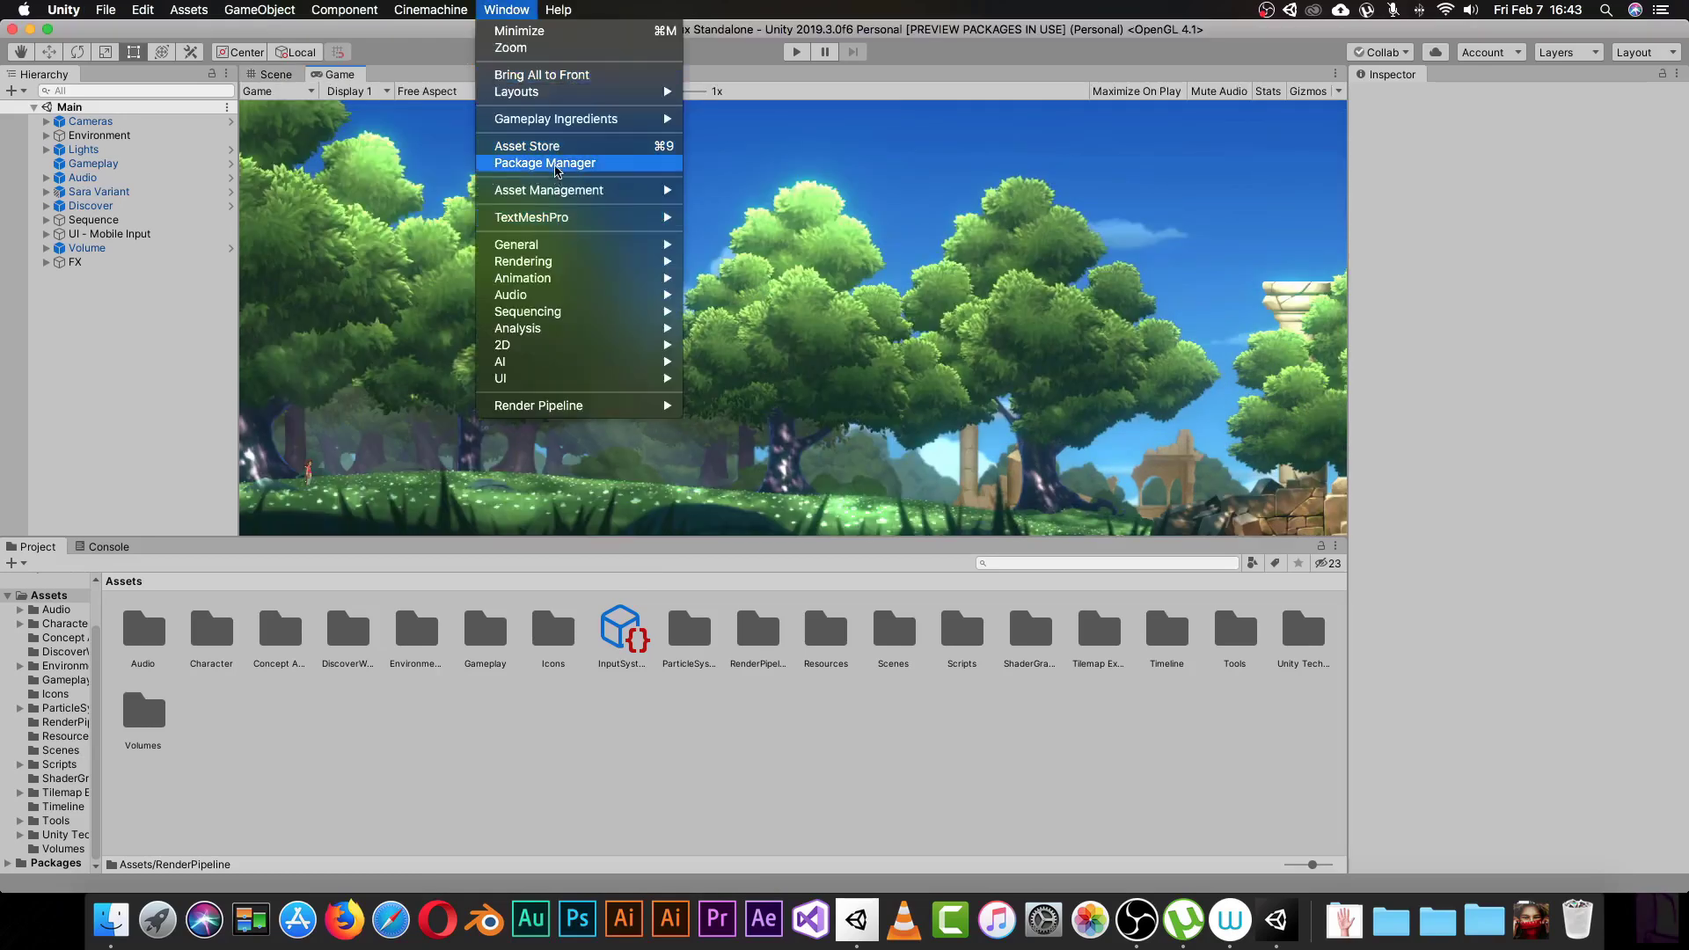
{"action": "left_click", "coordinate": [557, 165]}
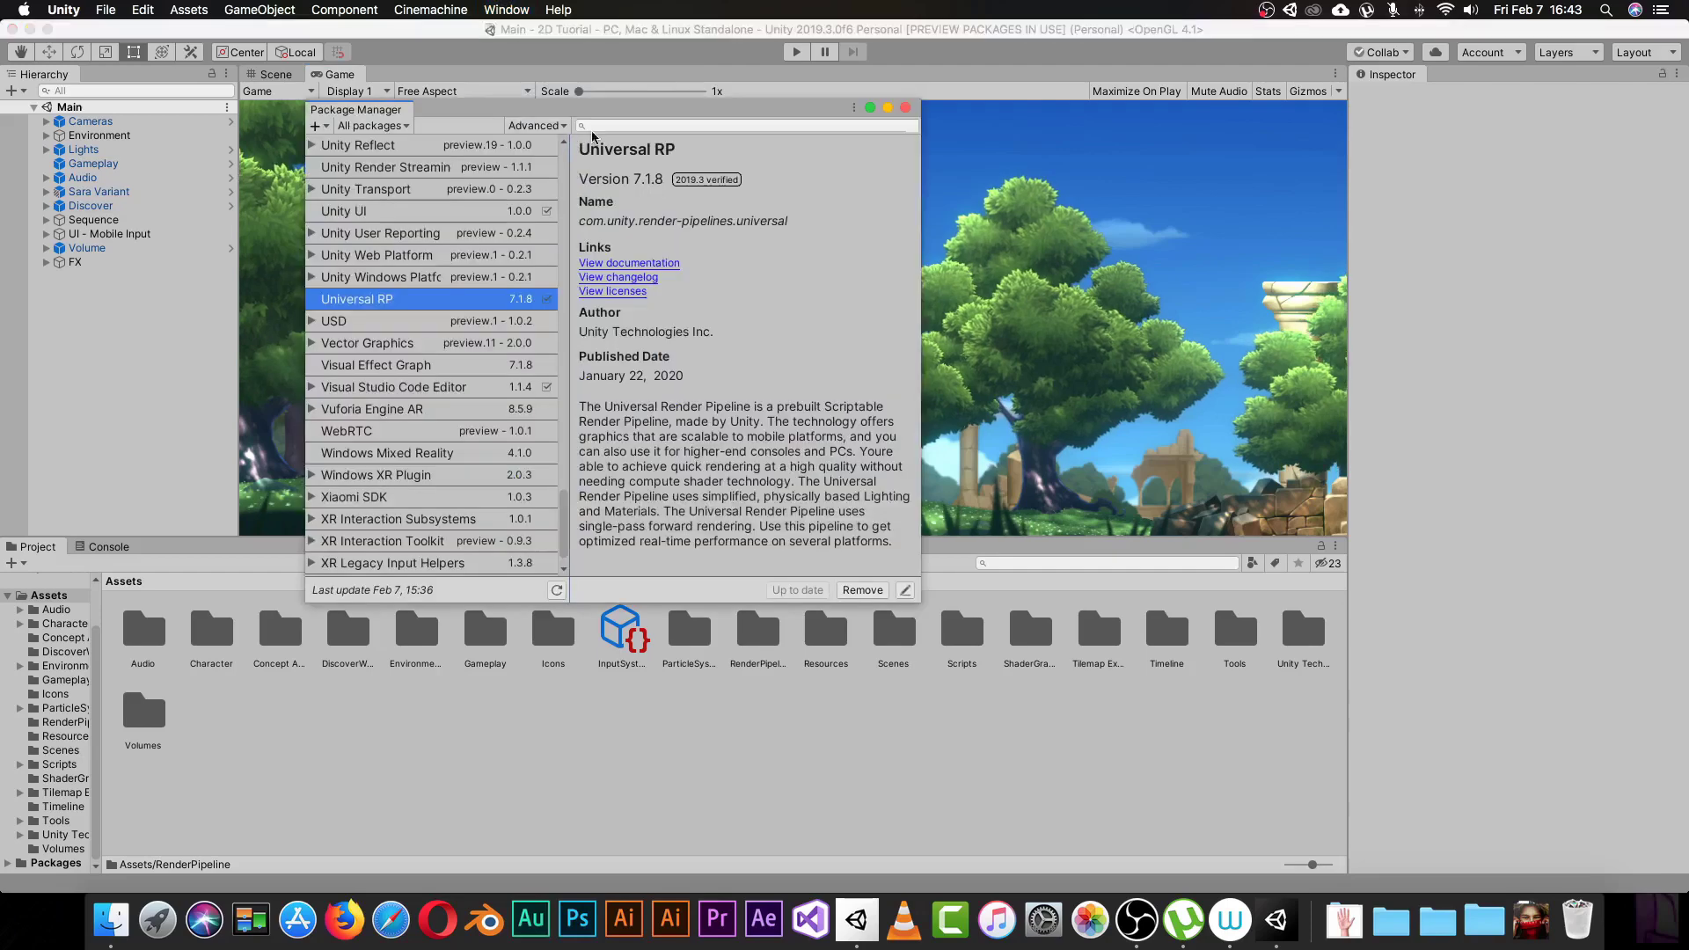
{"action": "left_click", "coordinate": [393, 127]}
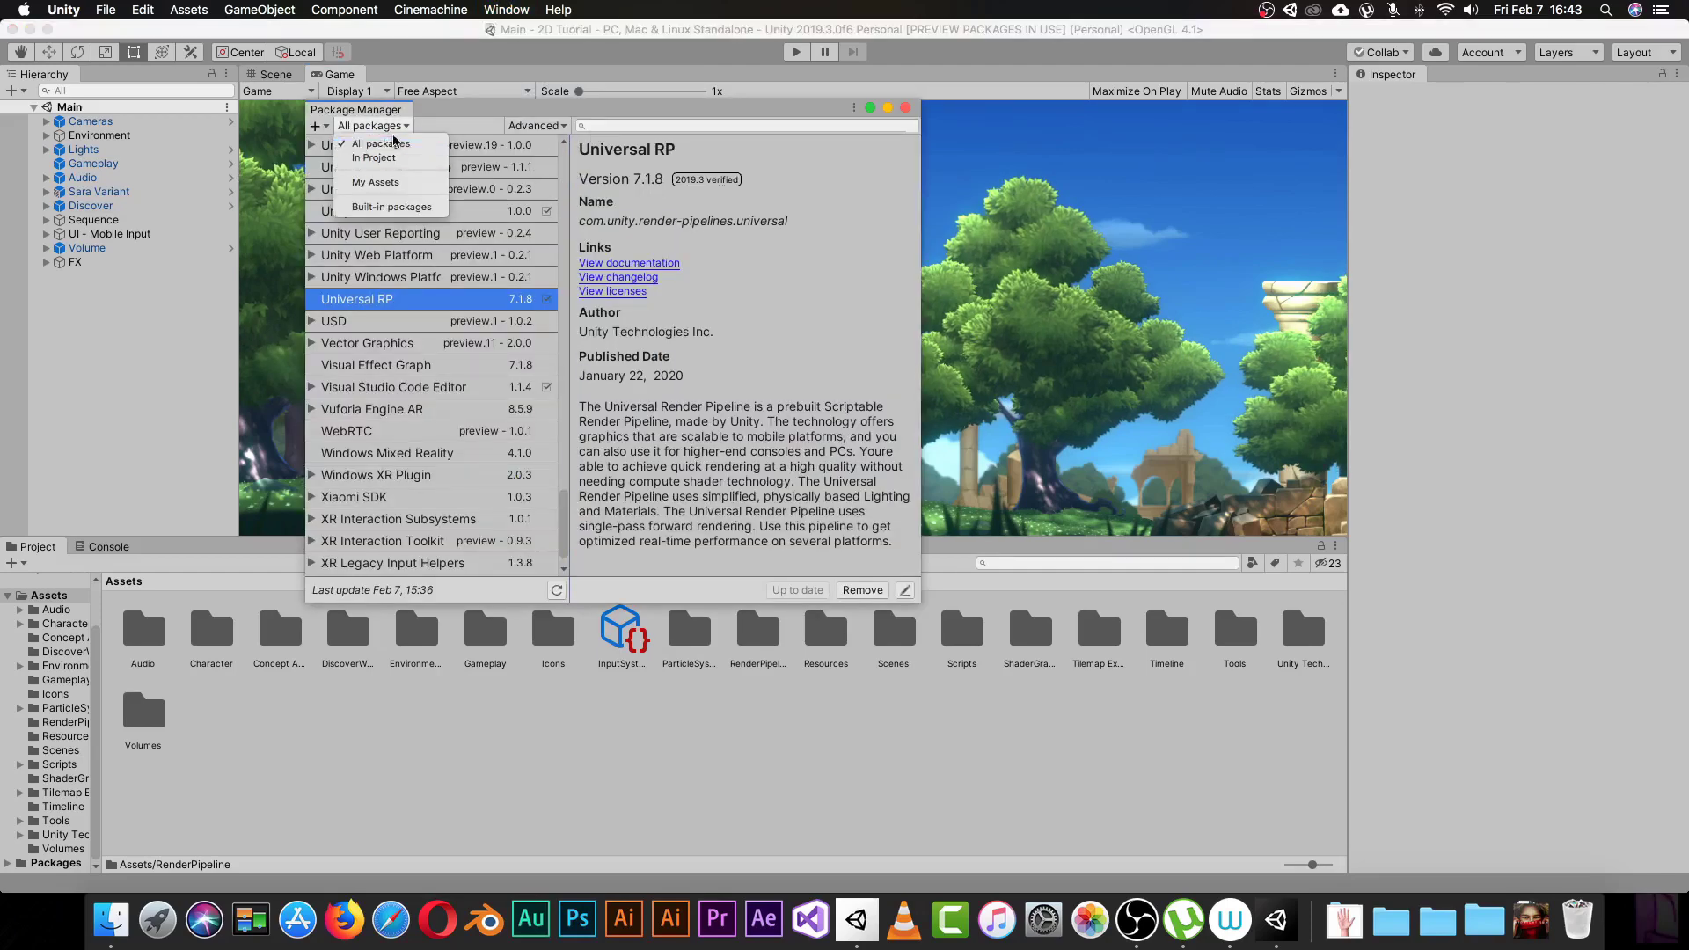
{"action": "left_click", "coordinate": [478, 134]}
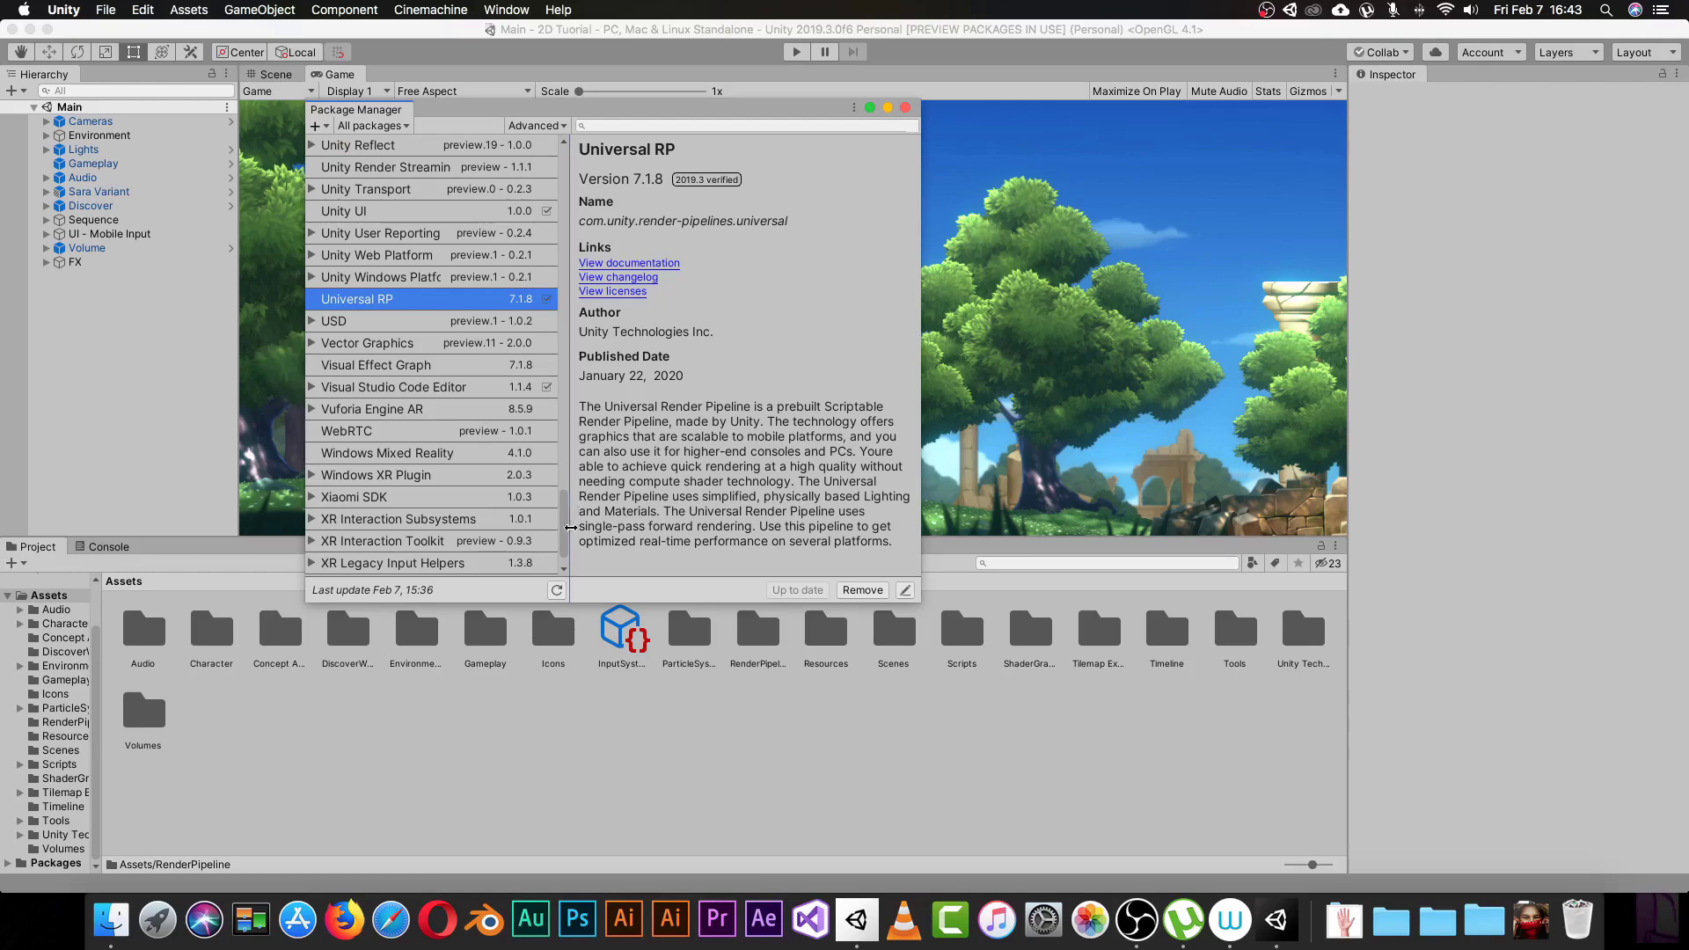
{"action": "mouse_move", "coordinate": [564, 534]}
{"action": "left_mouse_down"}
{"action": "mouse_move", "coordinate": [568, 494]}
{"action": "mouse_move", "coordinate": [572, 530]}
{"action": "left_mouse_up"}
{"action": "scroll", "coordinate": [572, 529], "scroll_direction": "down", "scroll_amount": 3}
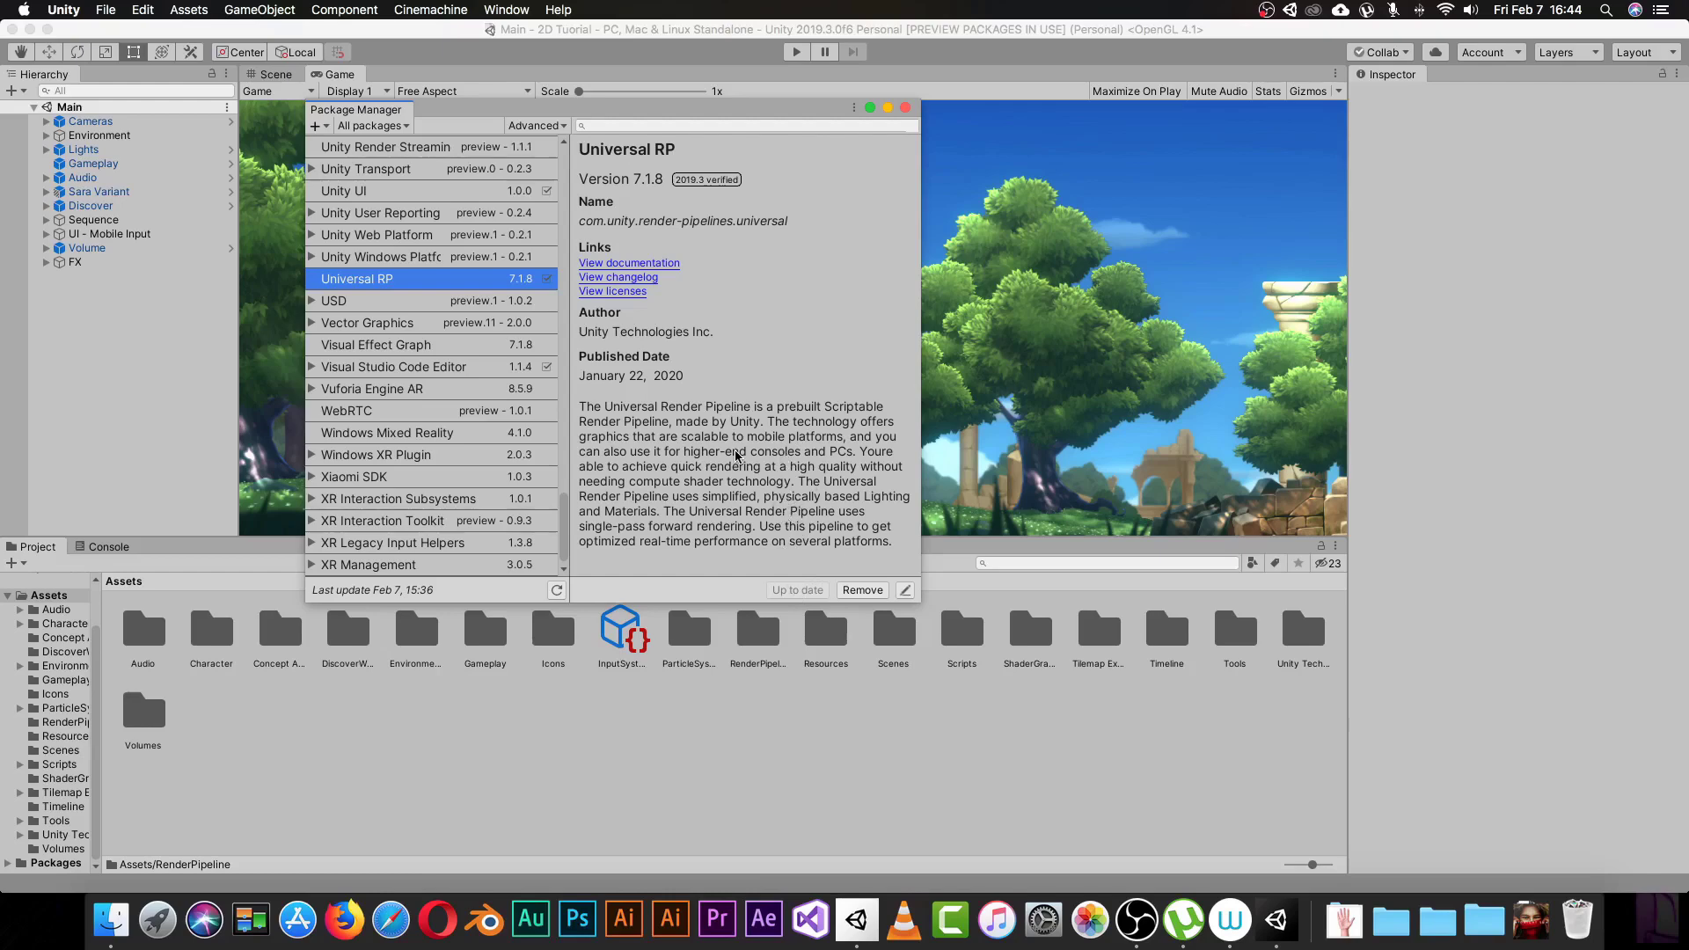
{"action": "left_click", "coordinate": [905, 107]}
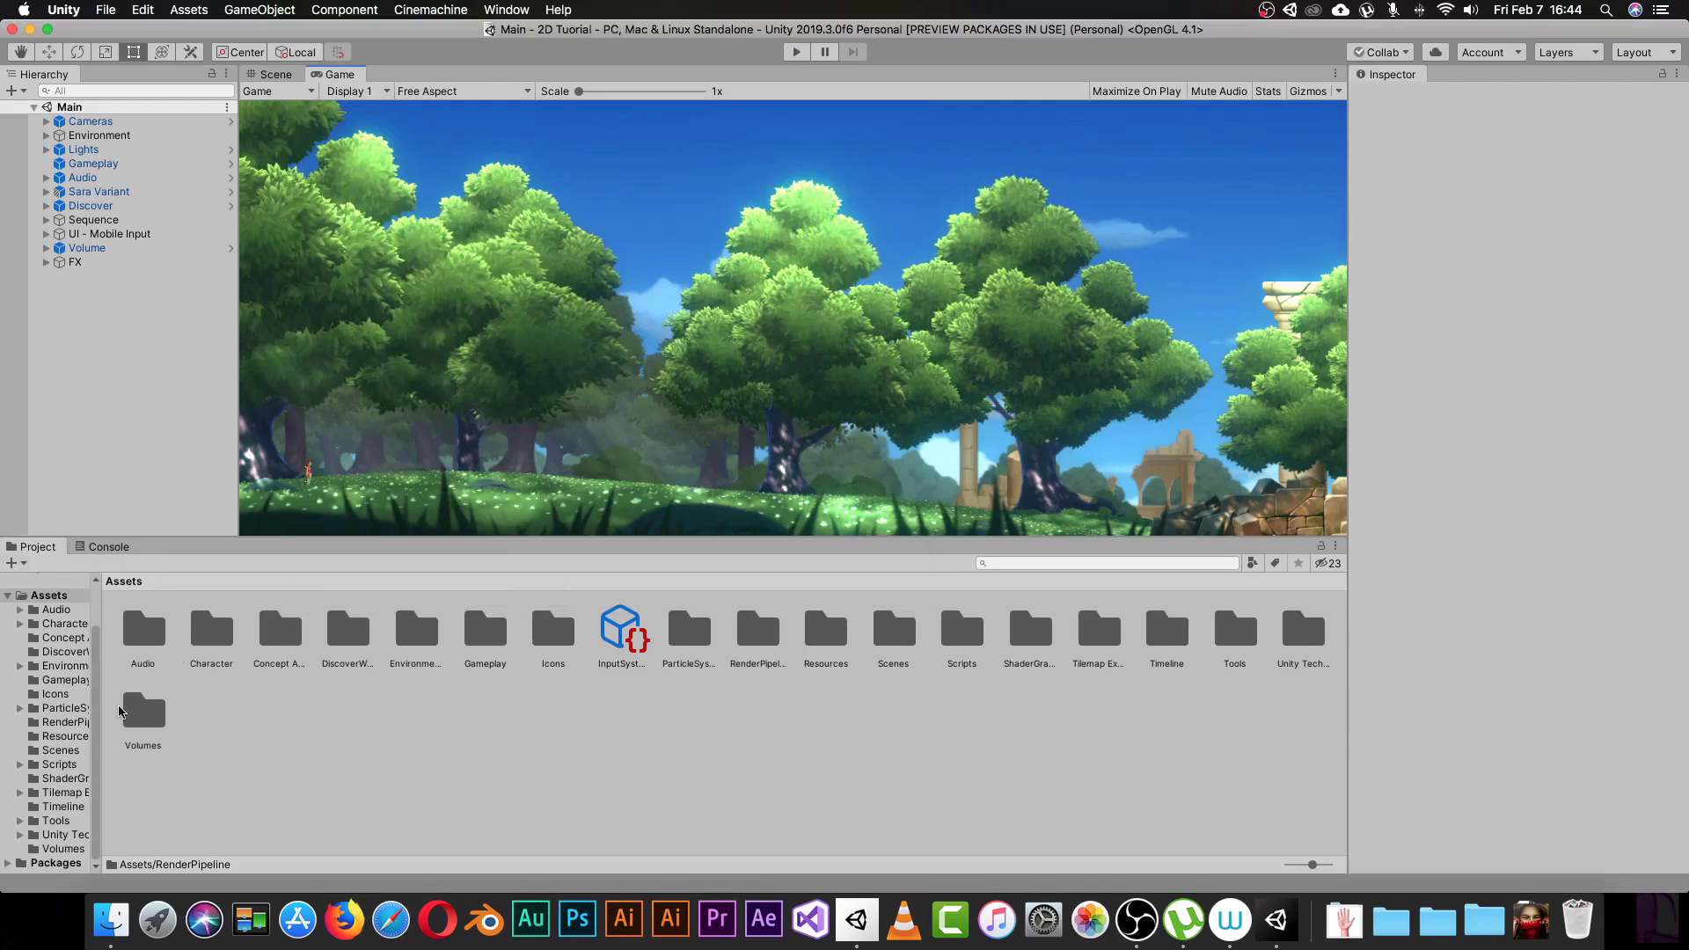
Create a Universal Render Pipeline asset with Forward Renderer in the Assets folder, keeping its default name.
{"action": "right_click", "coordinate": [420, 744]}
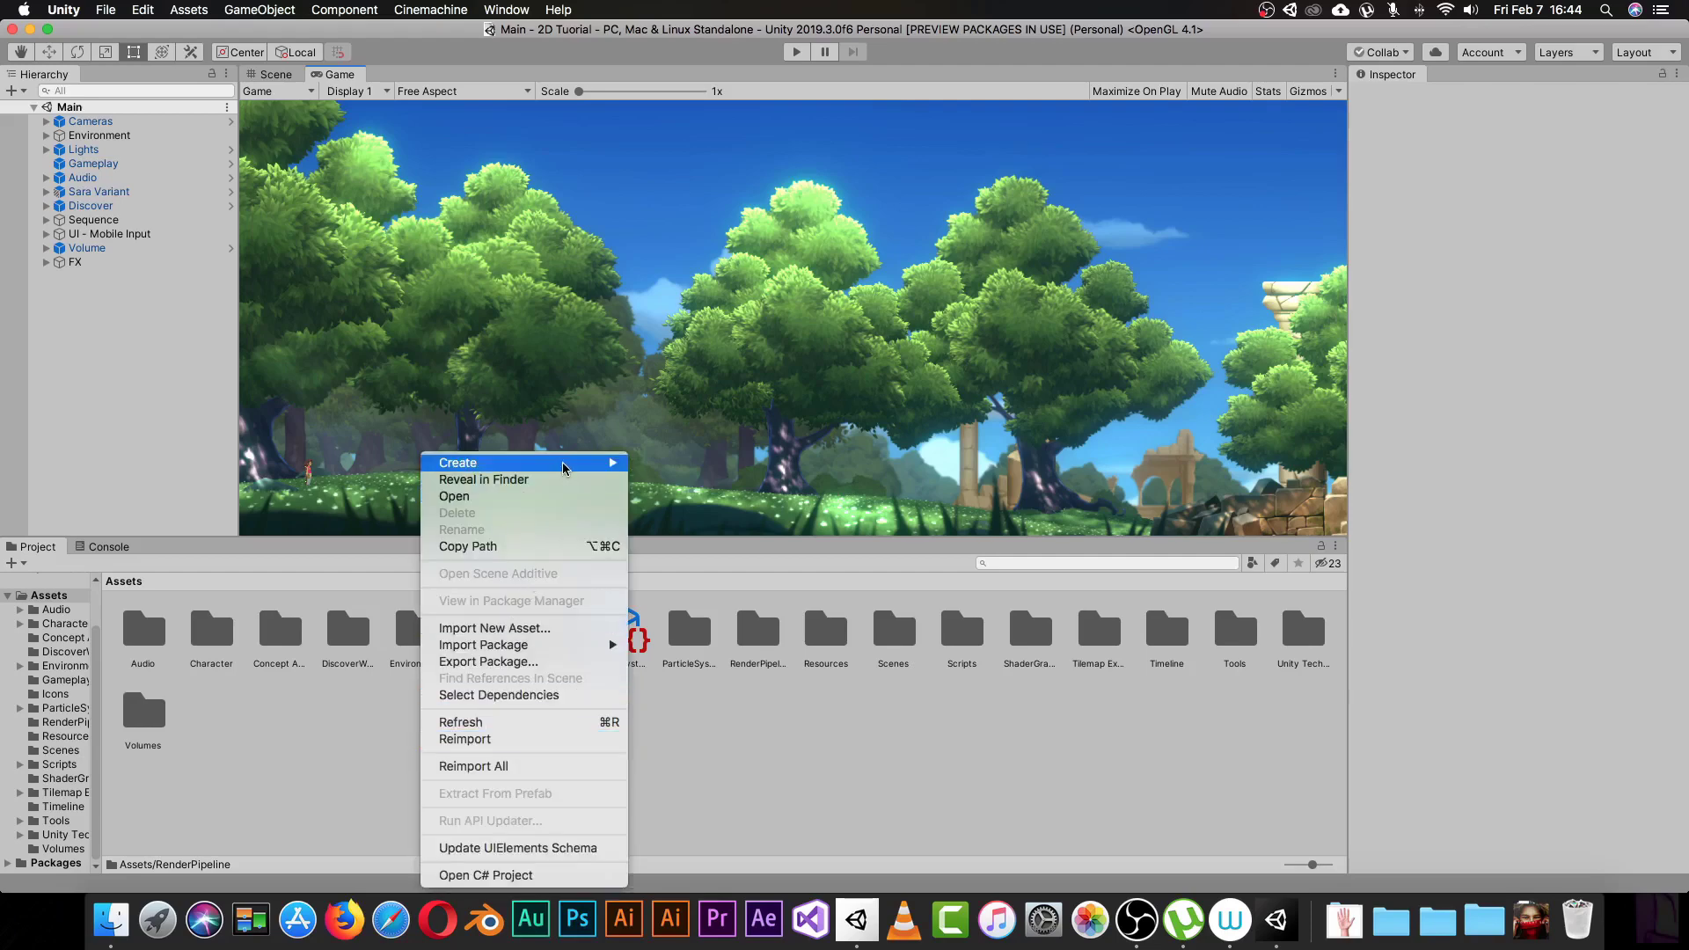
{"action": "mouse_move", "coordinate": [567, 471]}
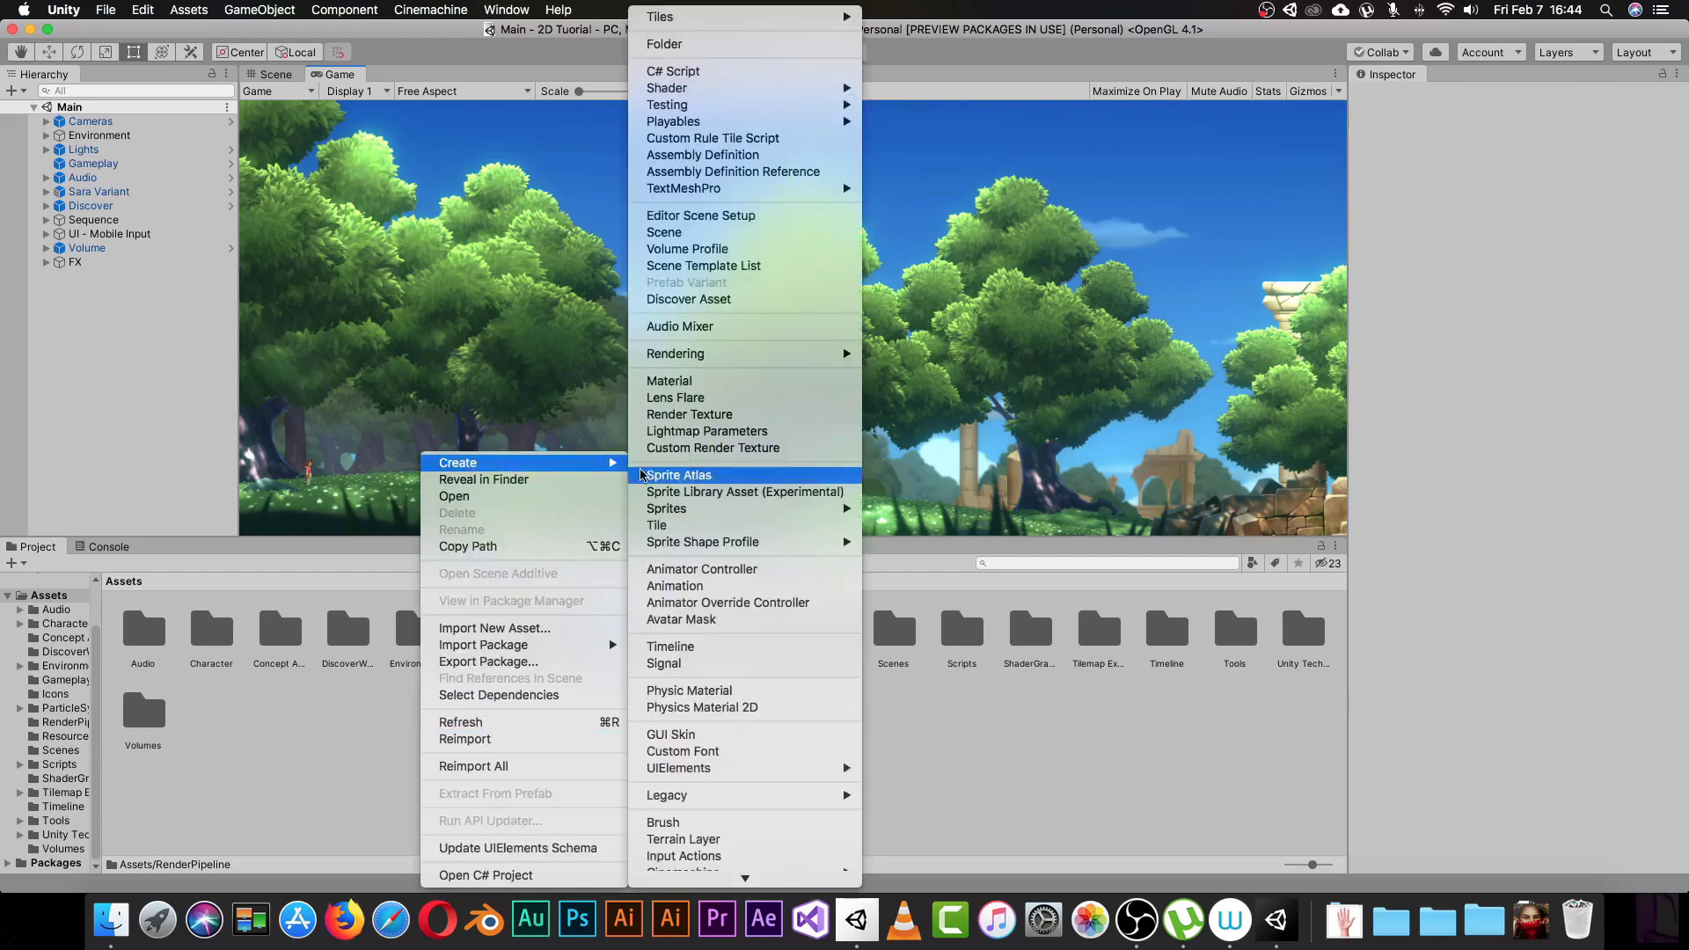
{"action": "mouse_move", "coordinate": [739, 356]}
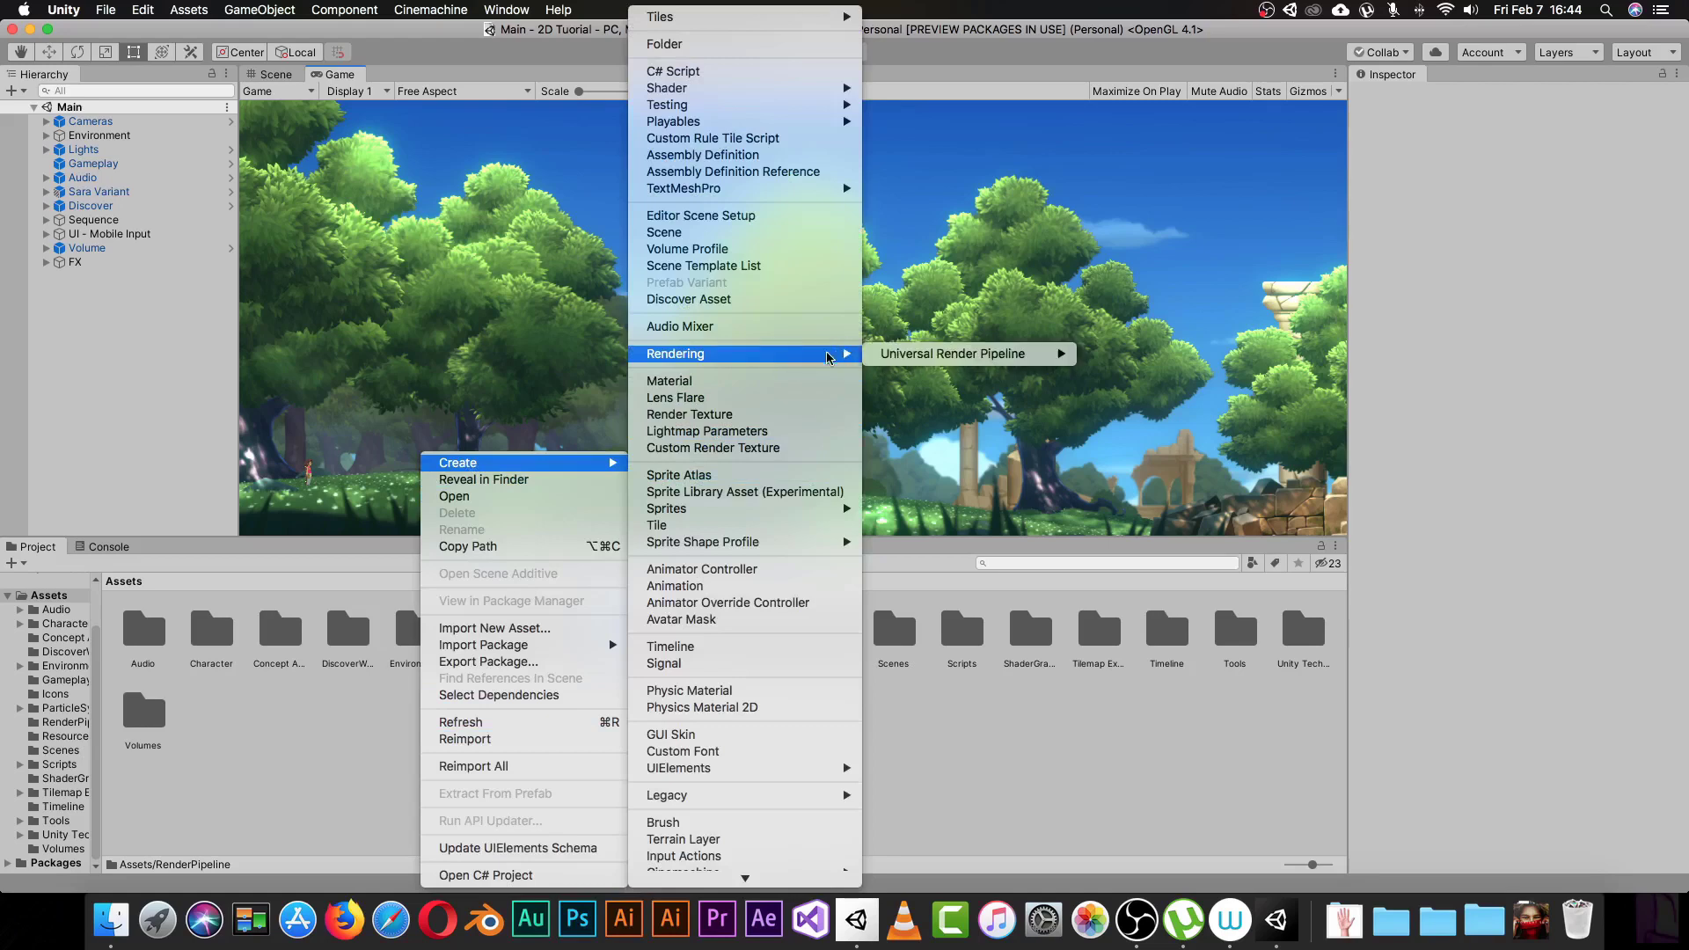
{"action": "mouse_move", "coordinate": [852, 361]}
{"action": "mouse_move", "coordinate": [950, 361]}
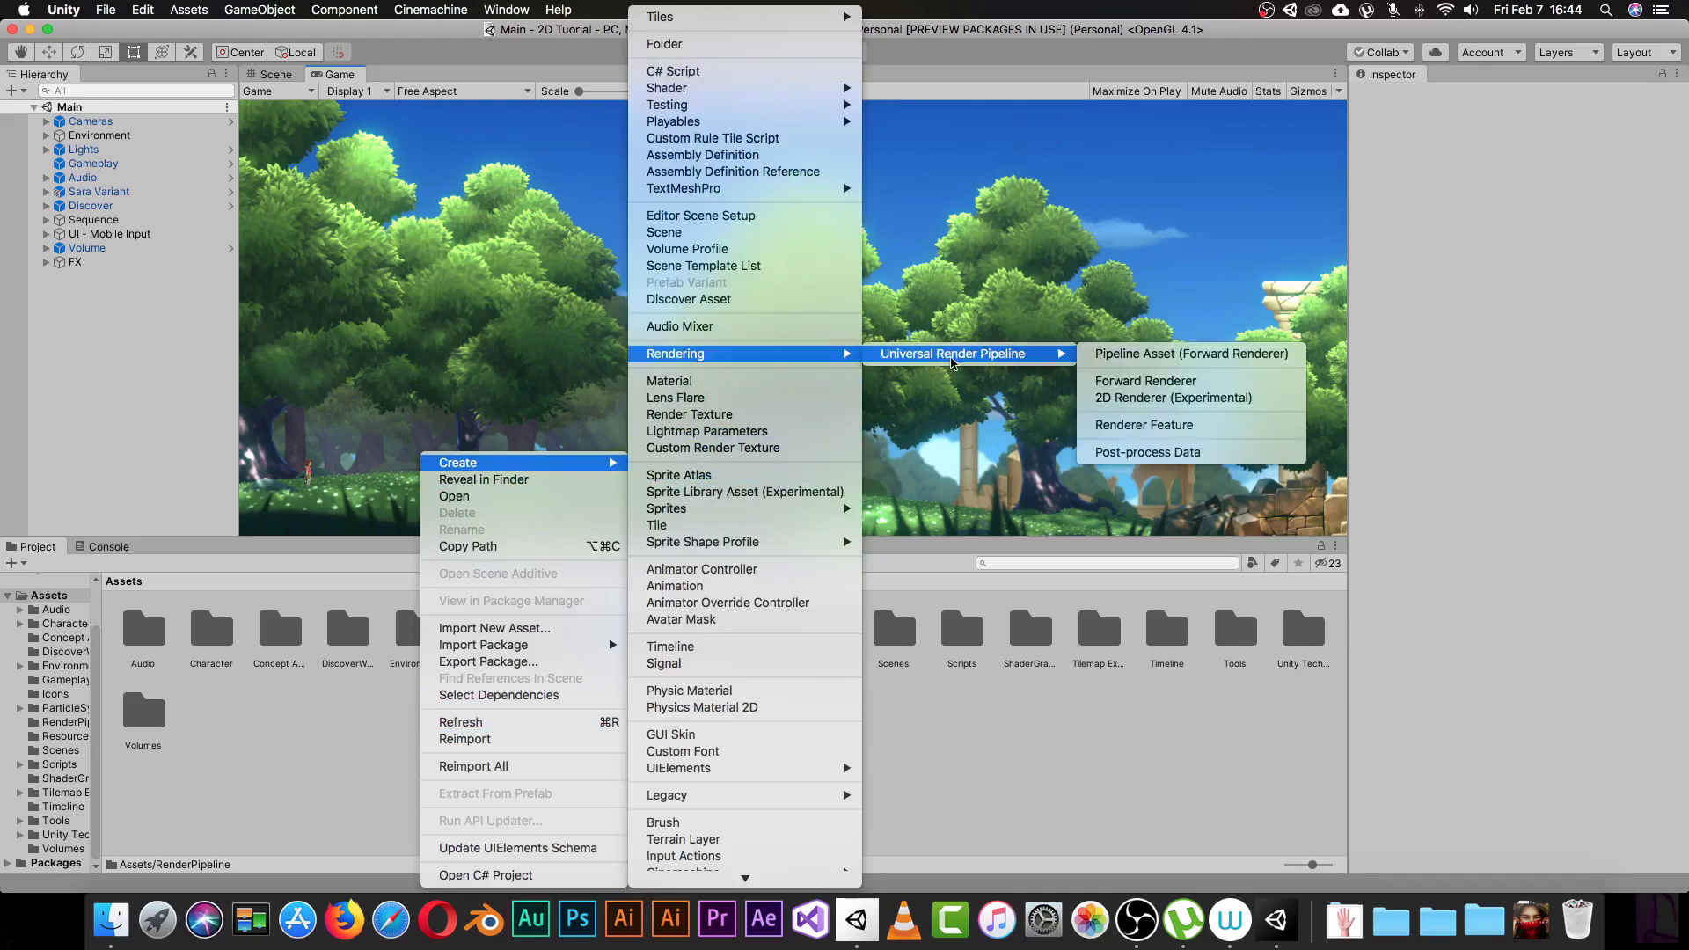
{"action": "left_click", "coordinate": [1147, 355]}
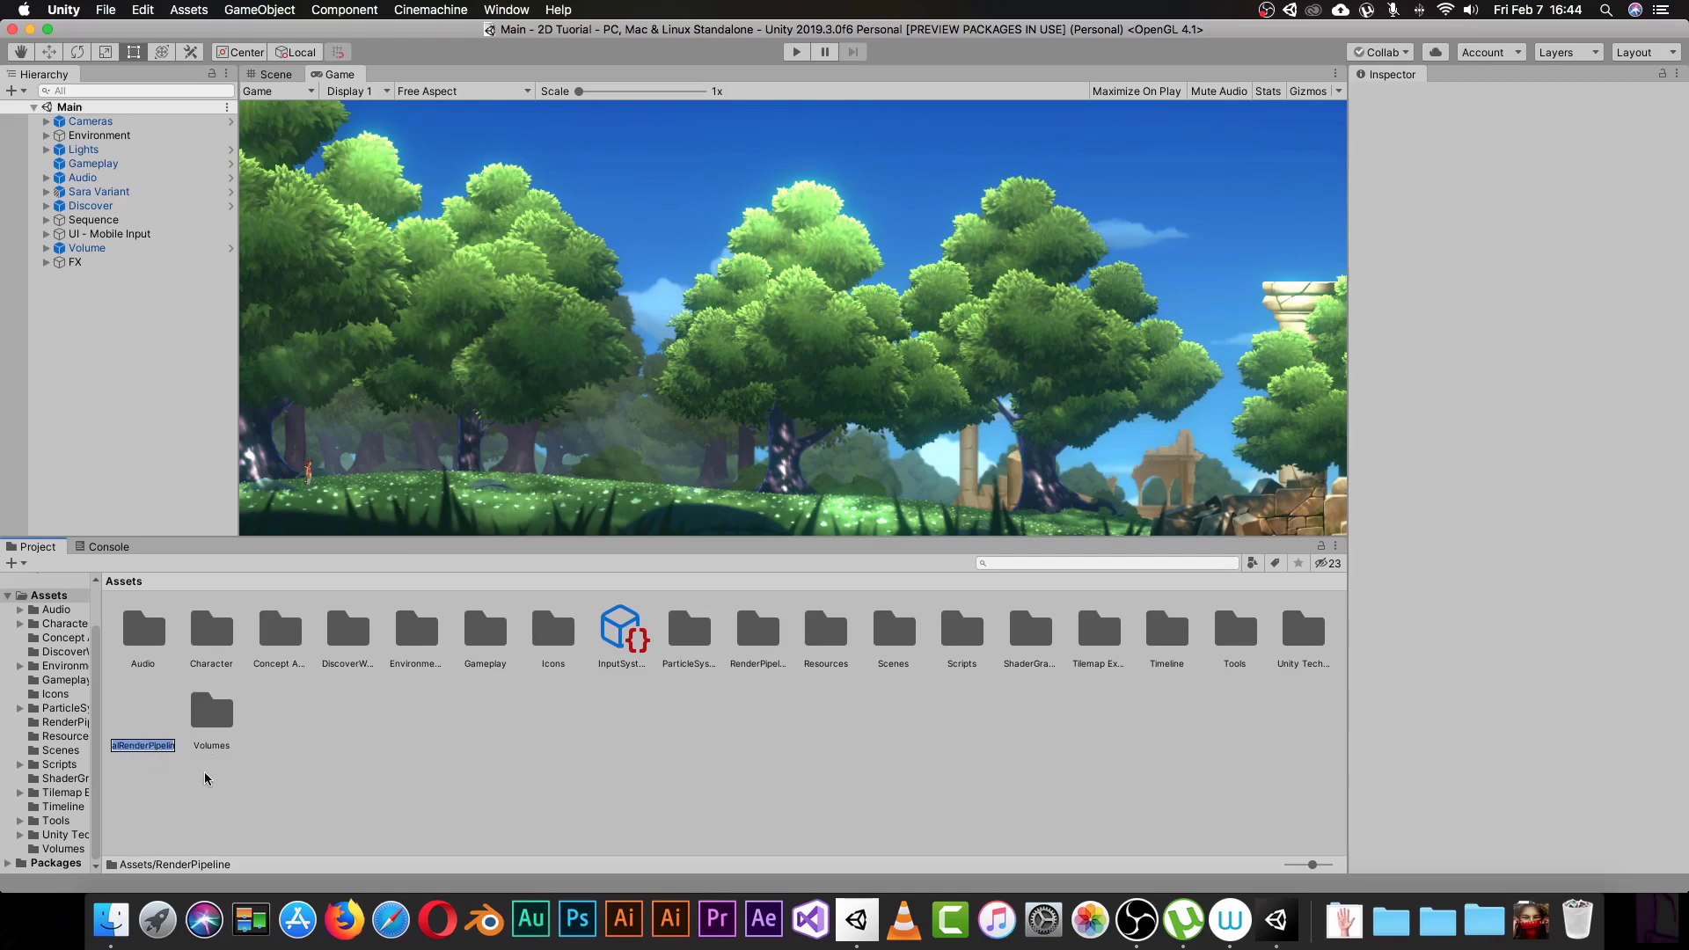
{"action": "left_click", "coordinate": [165, 675]}
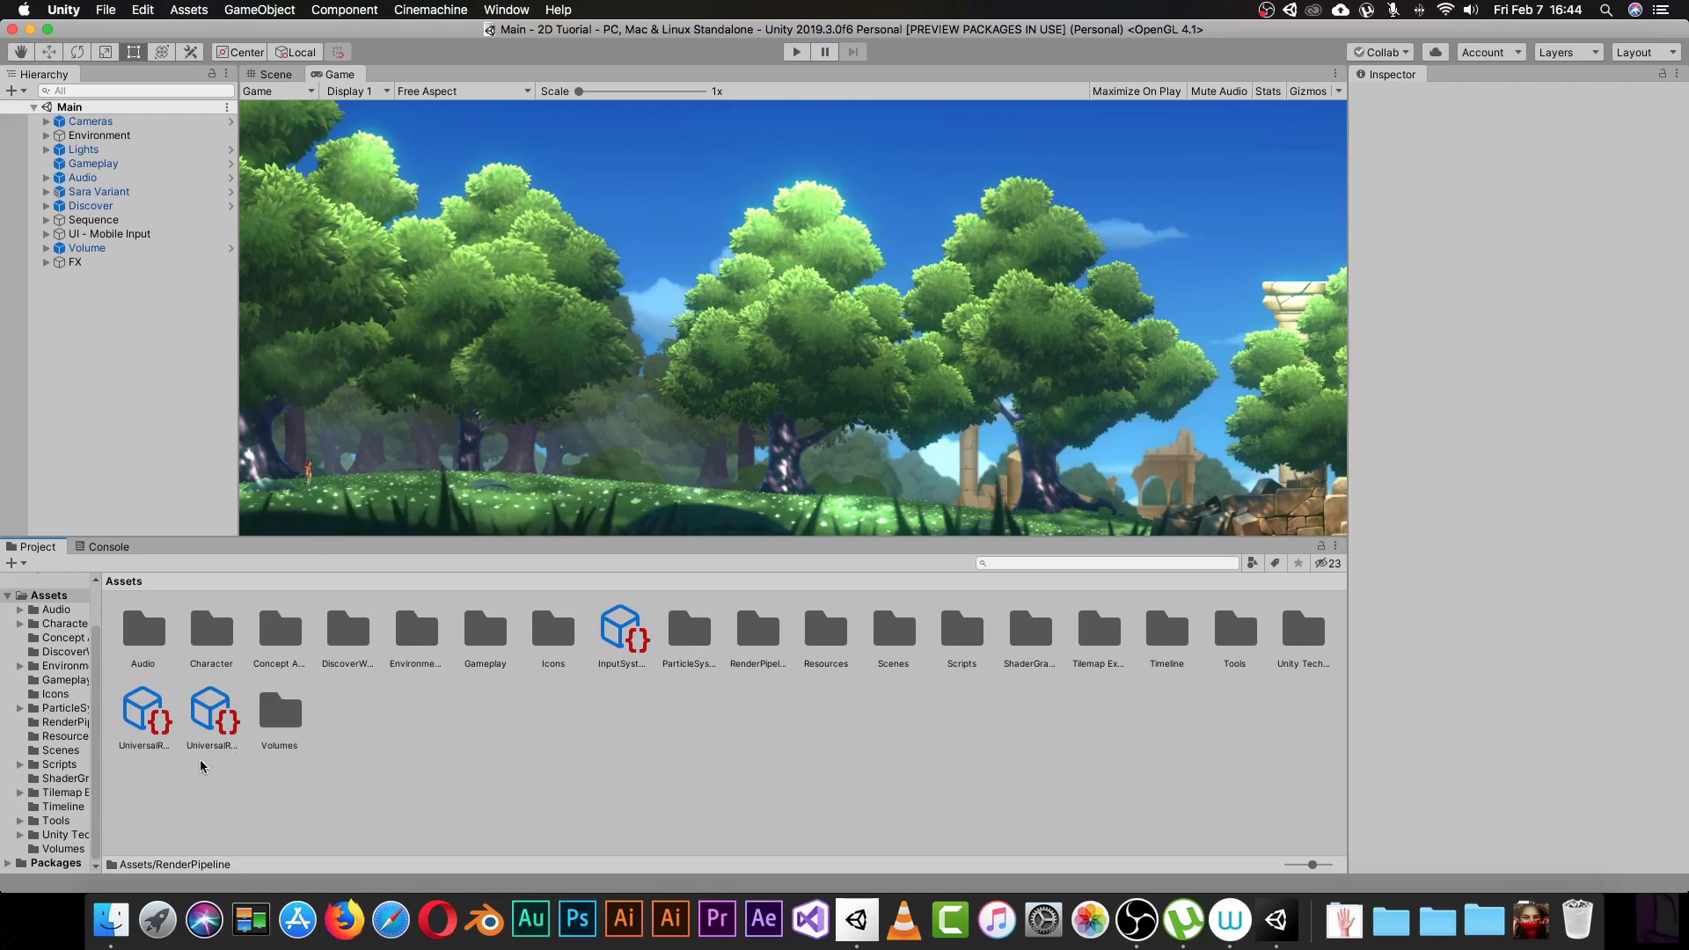
Inspect the properties of the new UniversalRenderPipelineAsset and its renderer asset.
{"action": "left_click", "coordinate": [130, 724]}
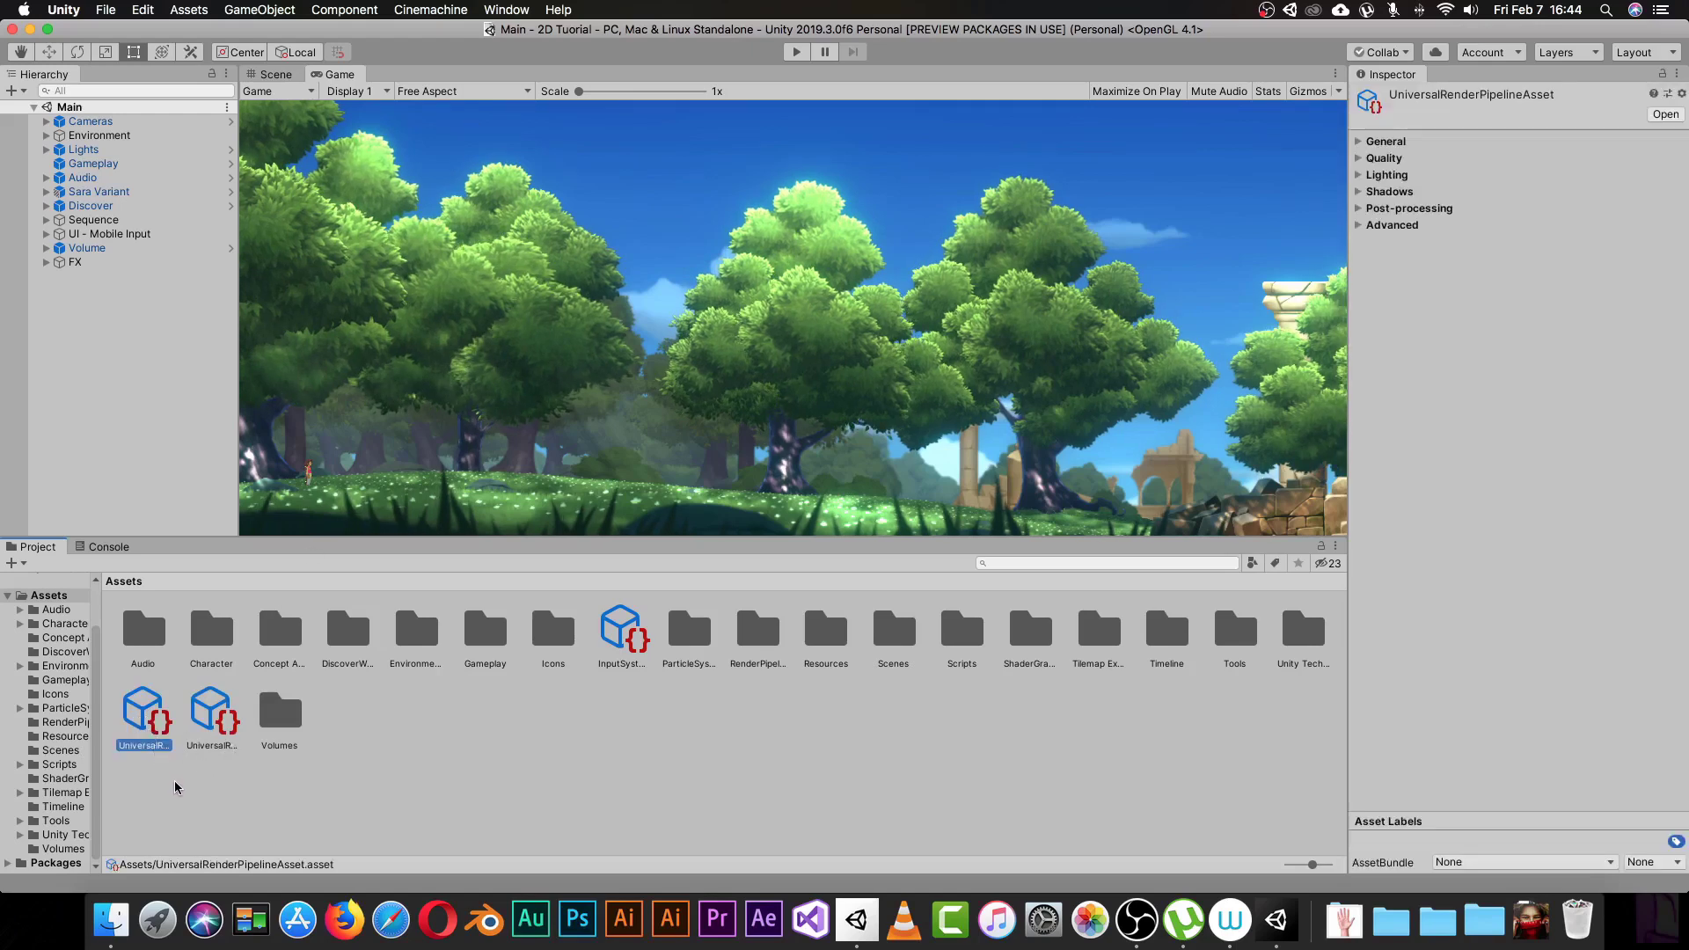
{"action": "left_click", "coordinate": [221, 721]}
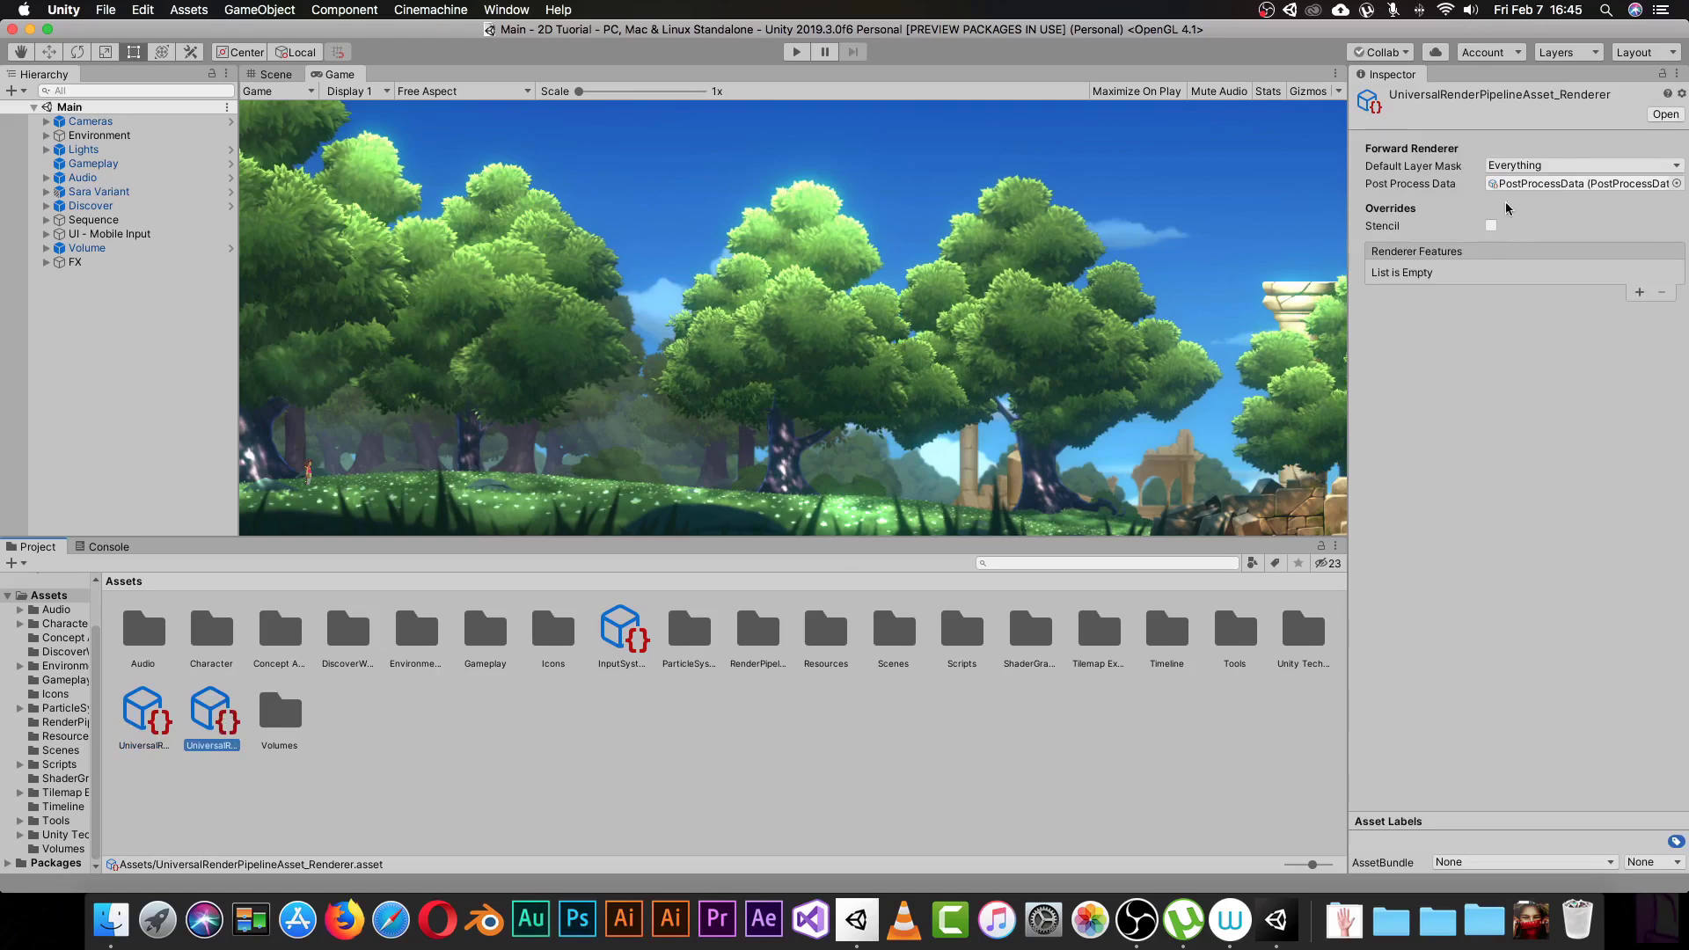
{"action": "left_click", "coordinate": [152, 710]}
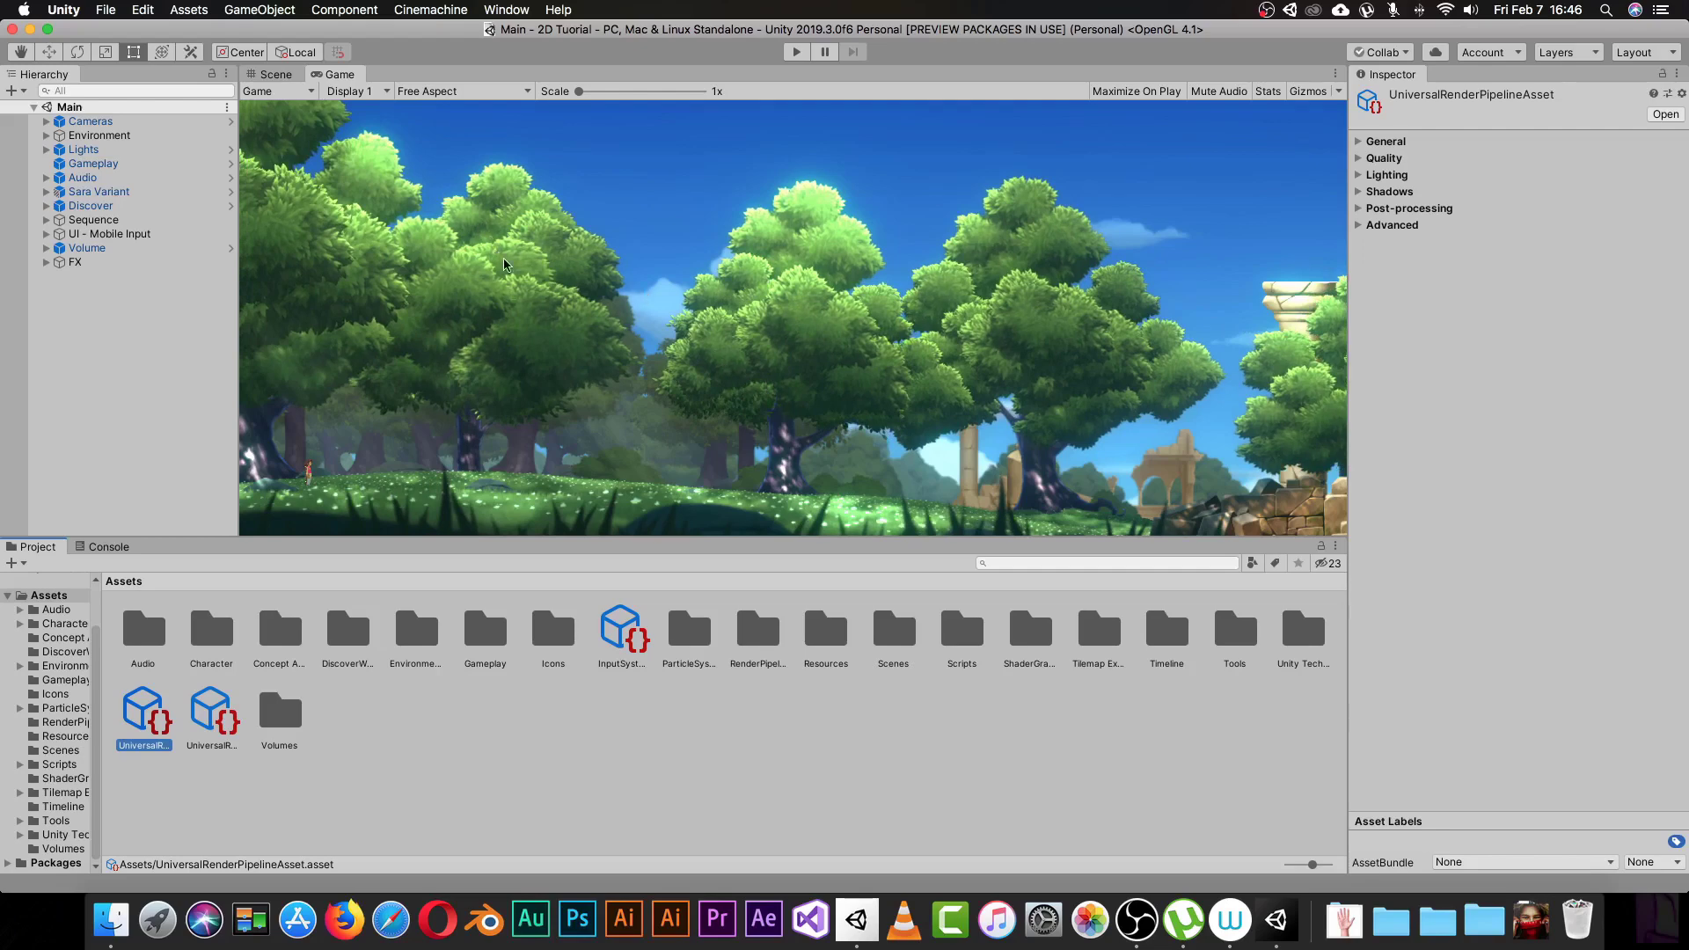
Assign UniversalRenderPipelineAsset as the Scriptable Render Pipeline in the project's Graphics settings.
{"action": "left_click", "coordinate": [143, 11]}
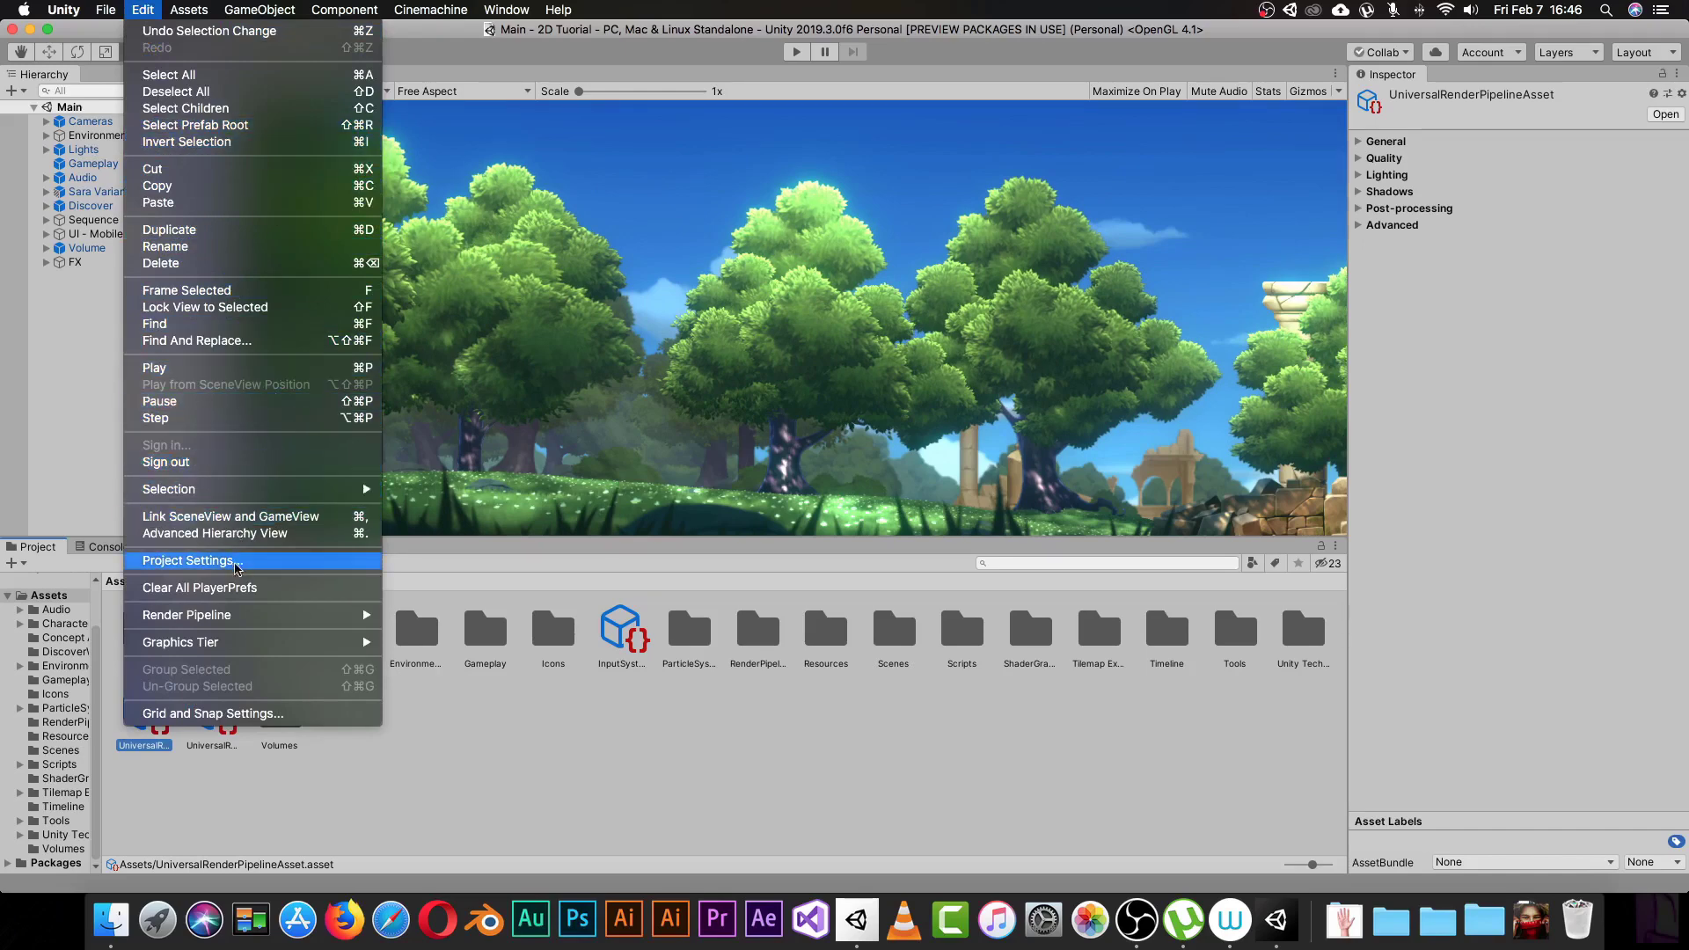
{"action": "left_click", "coordinate": [244, 562]}
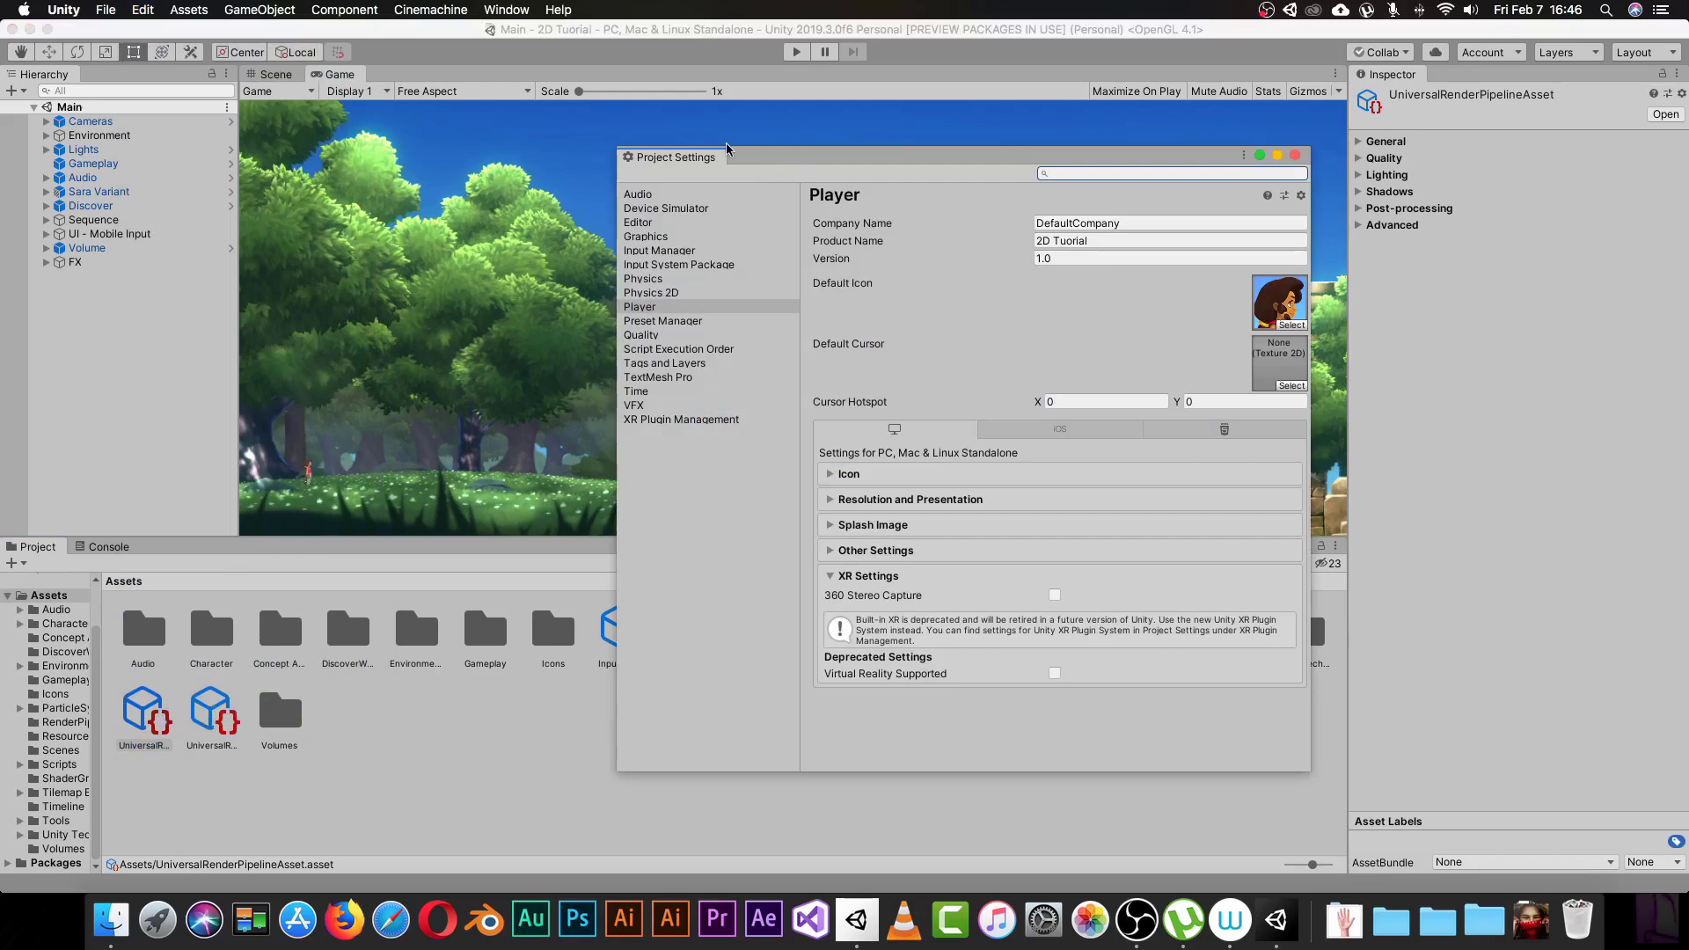
{"action": "left_click", "coordinate": [656, 238]}
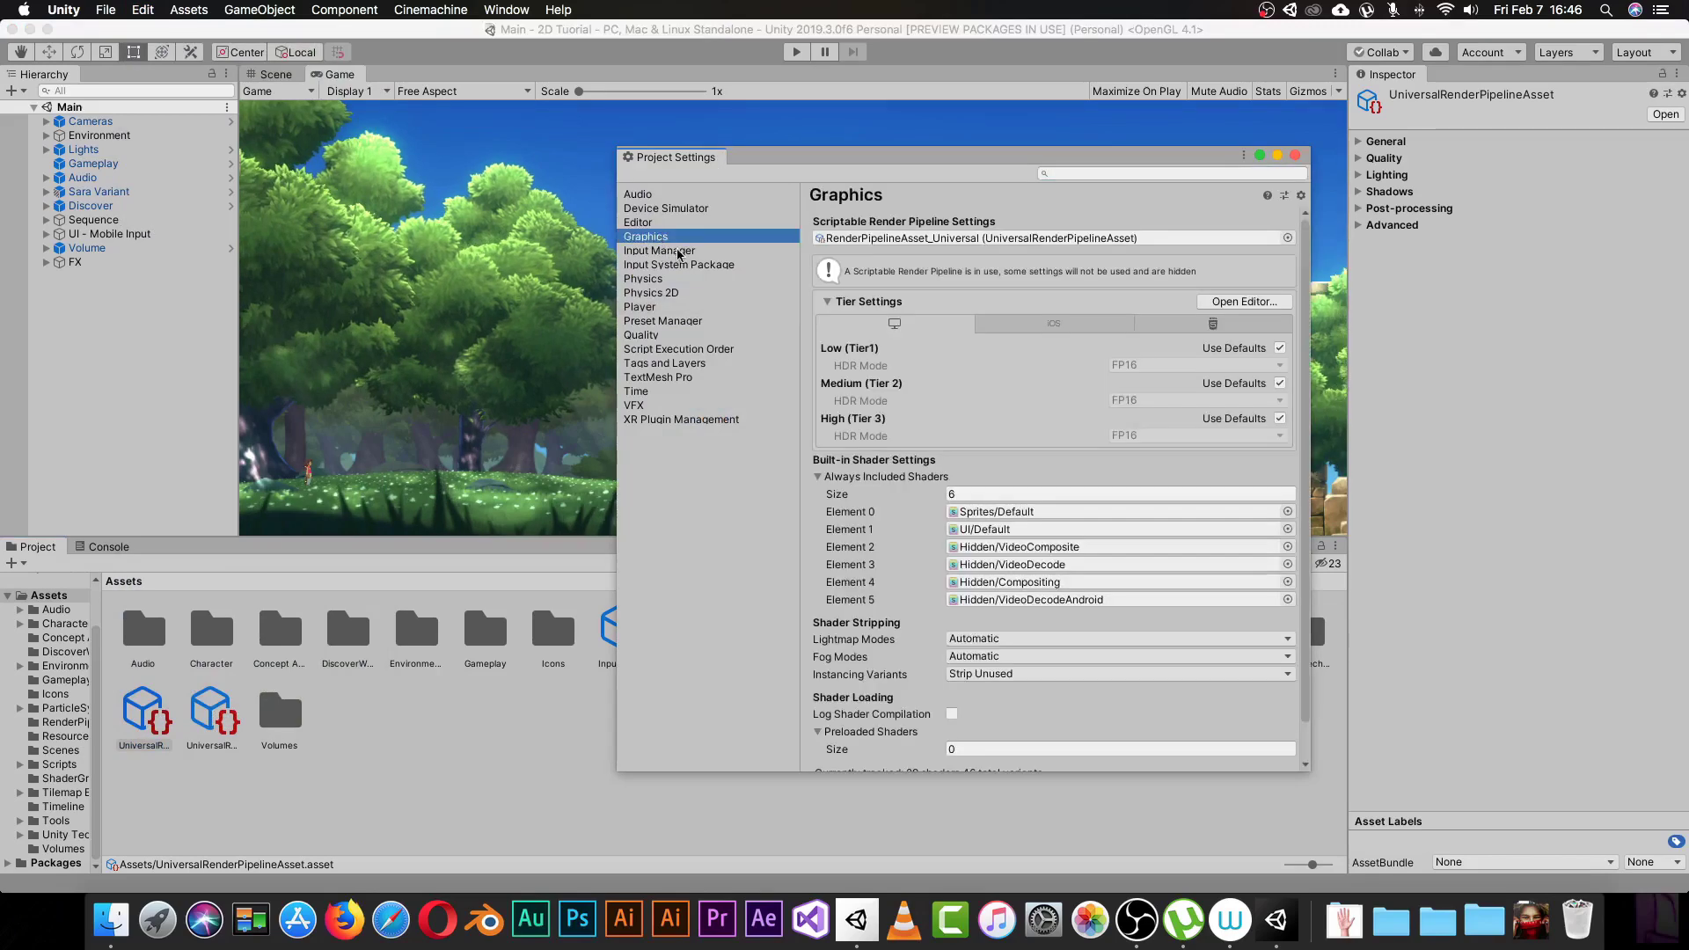
{"action": "left_click_drag", "start_coordinate": [917, 160], "coordinate": [826, 125]}
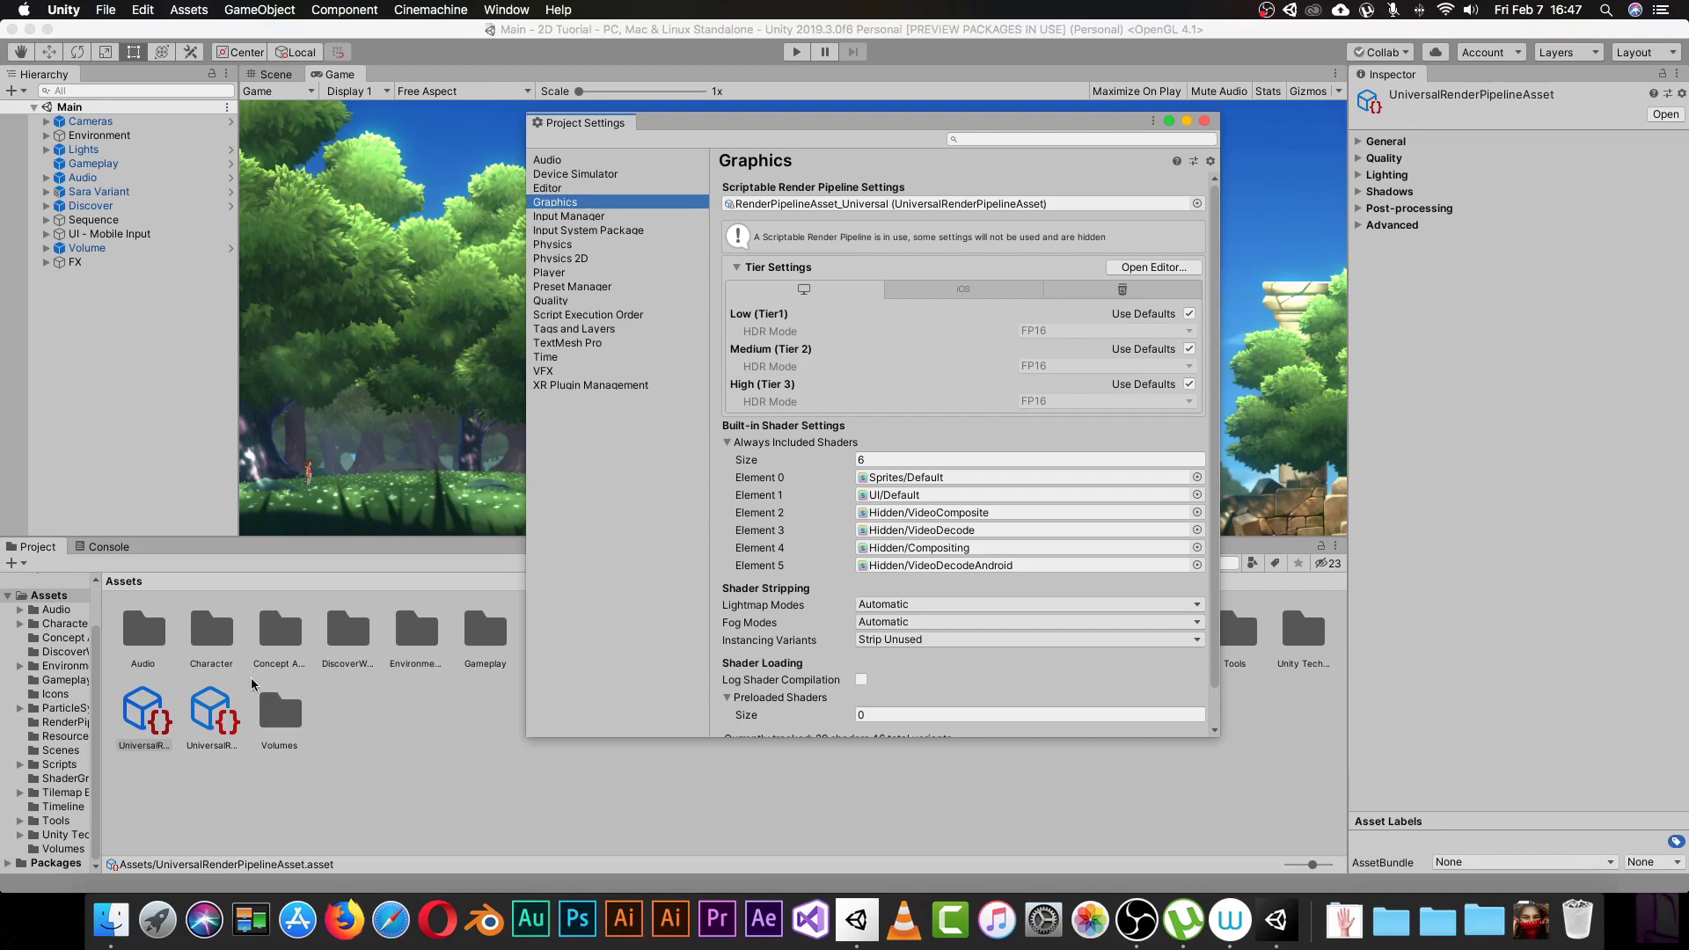
{"action": "left_click", "coordinate": [1192, 204]}
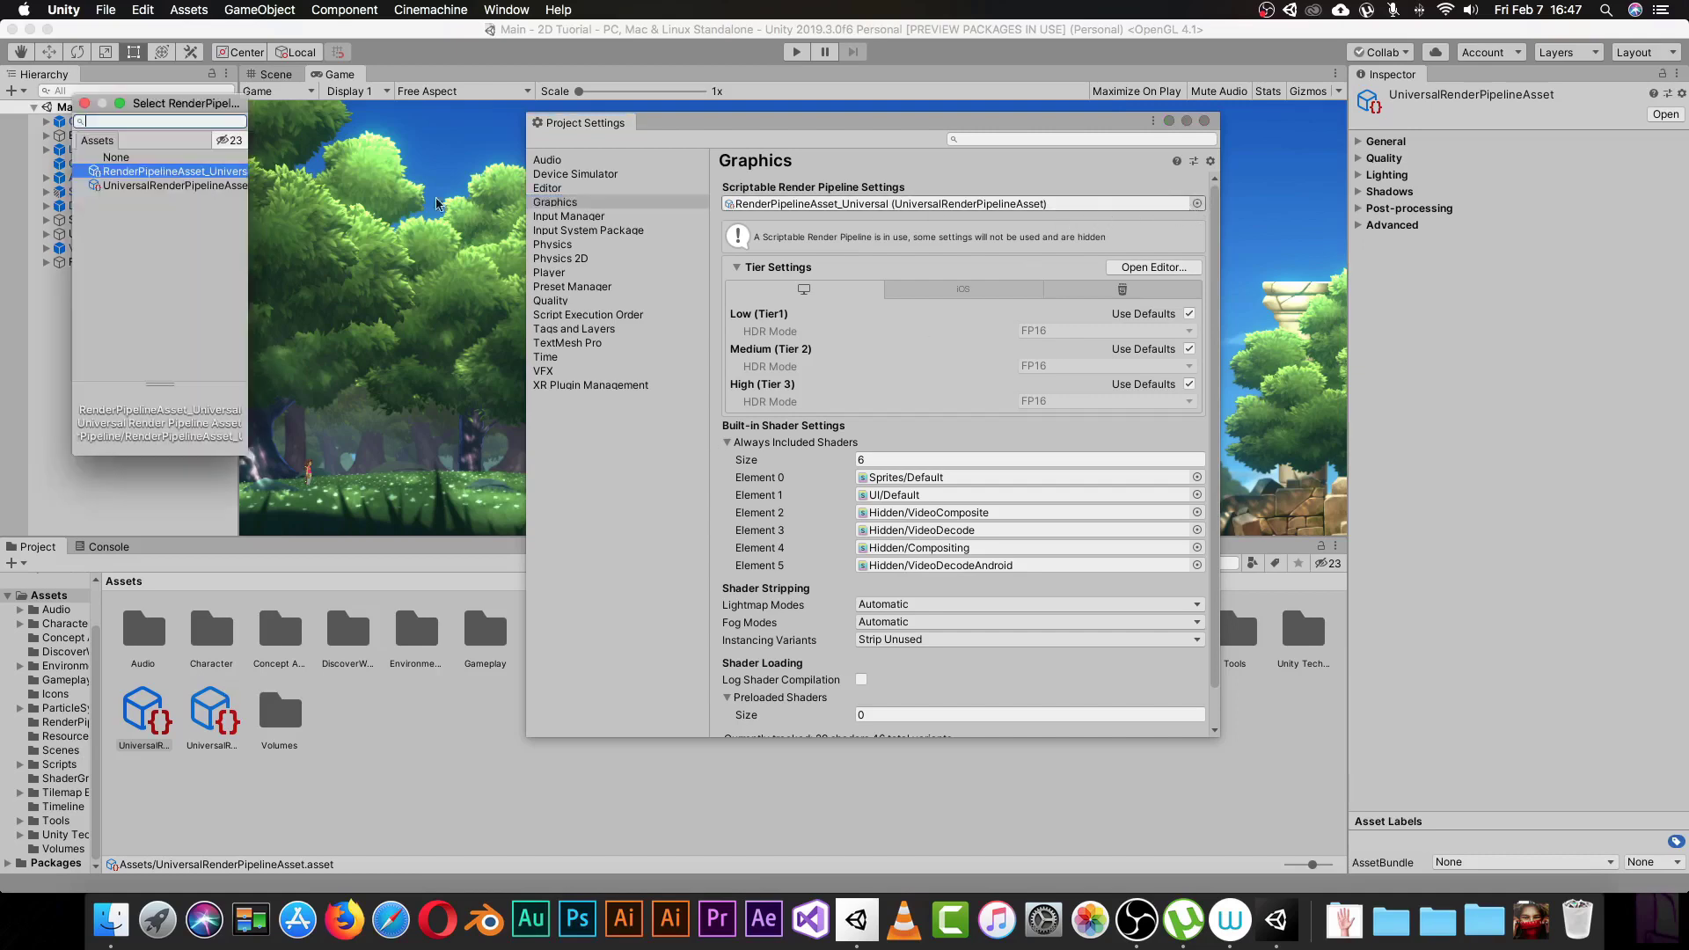
{"action": "left_click", "coordinate": [153, 187]}
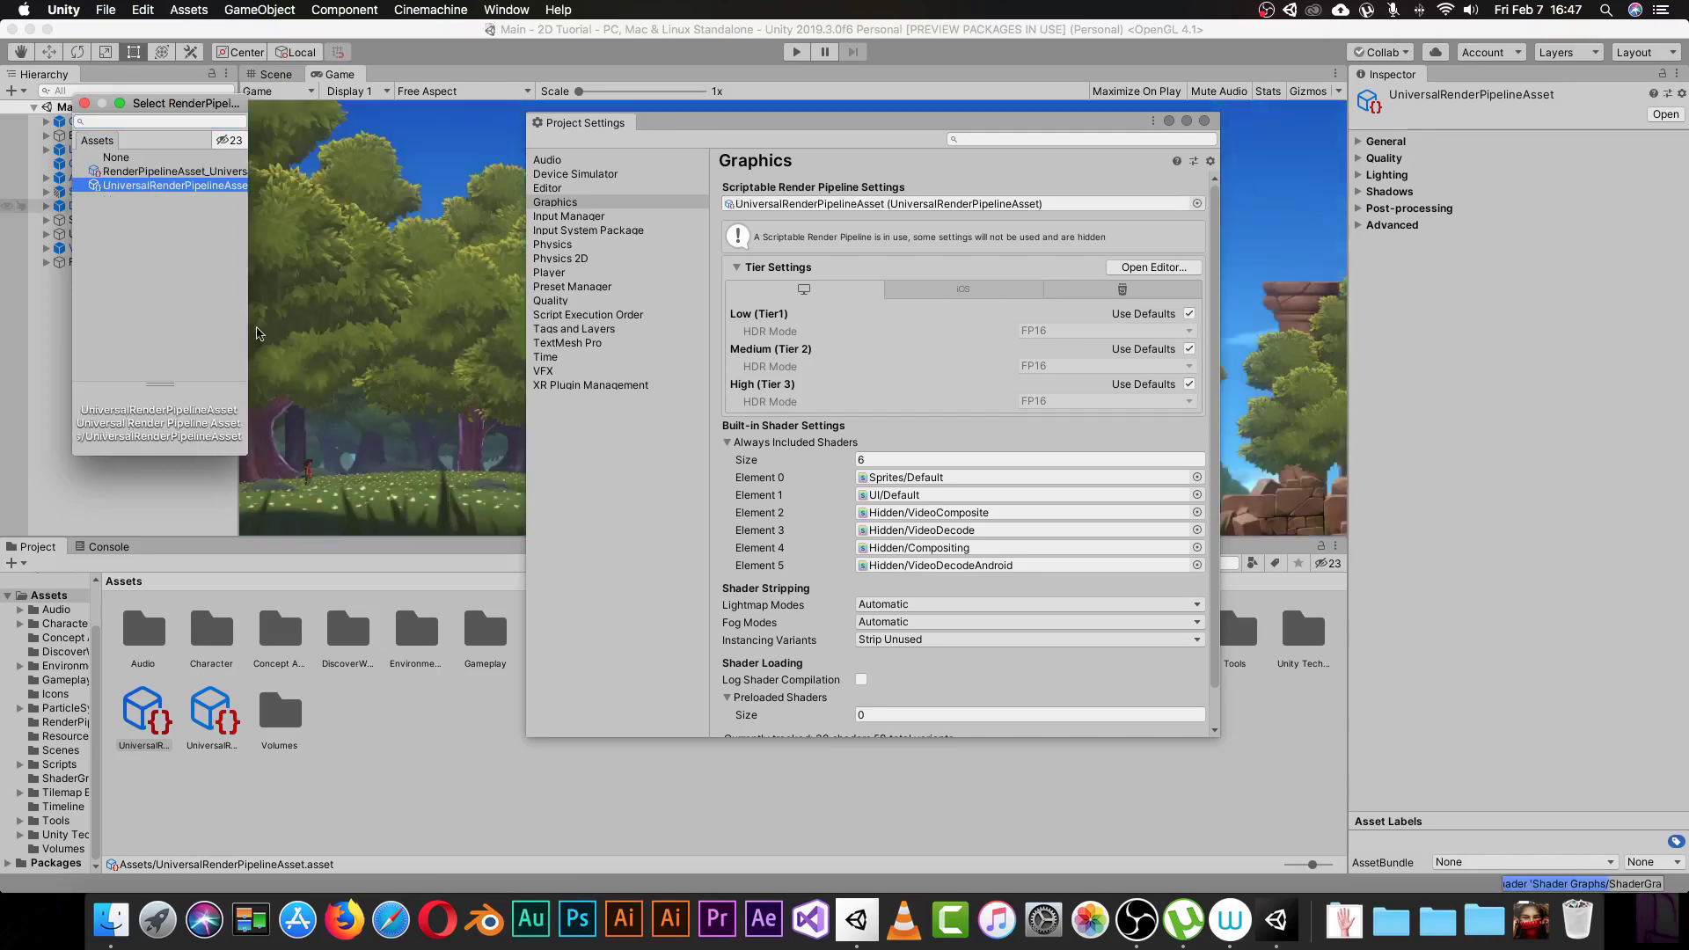
{"action": "left_click", "coordinate": [84, 103]}
{"action": "left_click", "coordinate": [1204, 120]}
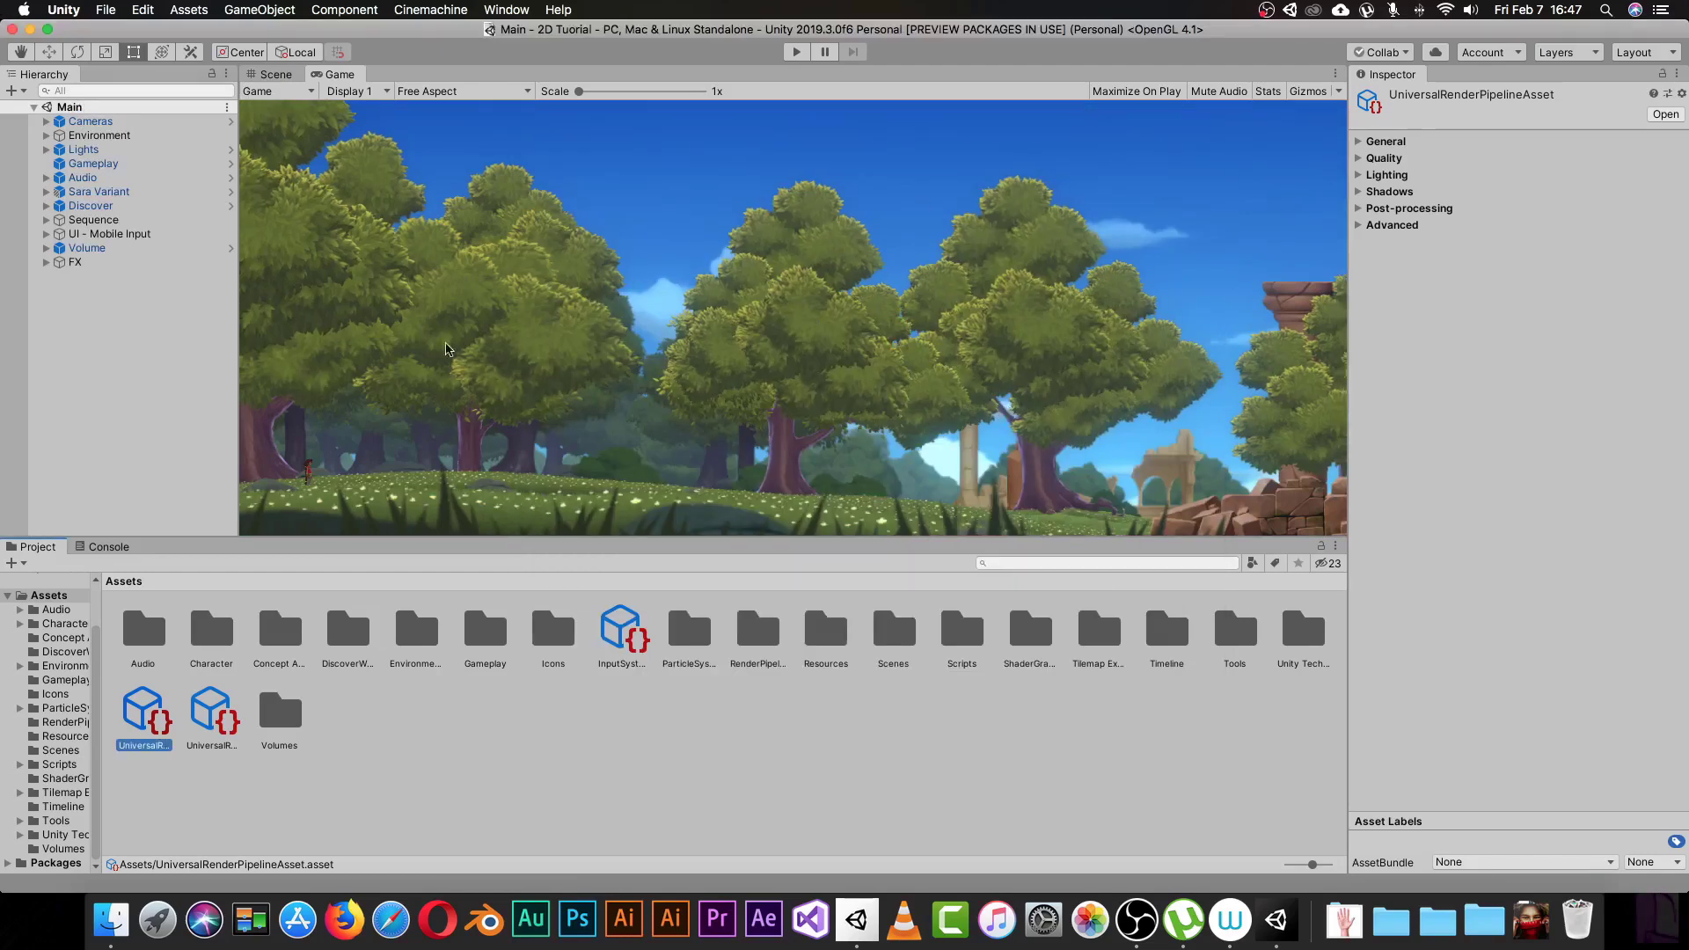
Show the Scene view and examine how the trees, ground and character are rendered with the assigned pipeline.
{"action": "left_click", "coordinate": [273, 74]}
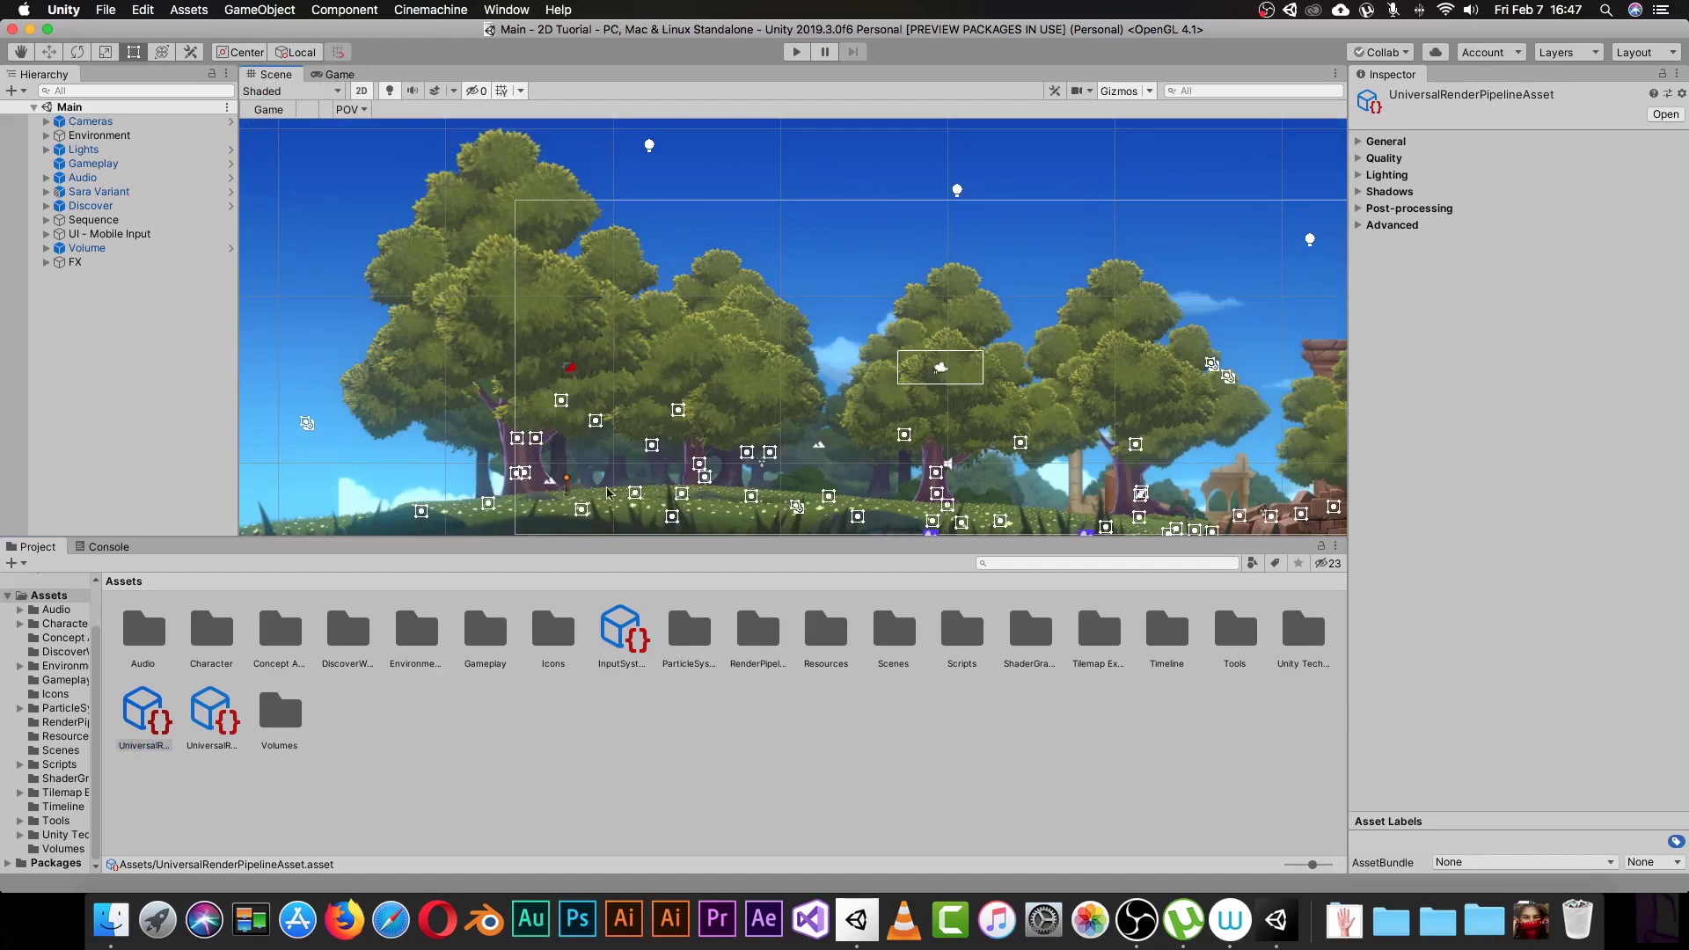
{"action": "scroll", "coordinate": [611, 447], "scroll_direction": "down", "scroll_amount": 2}
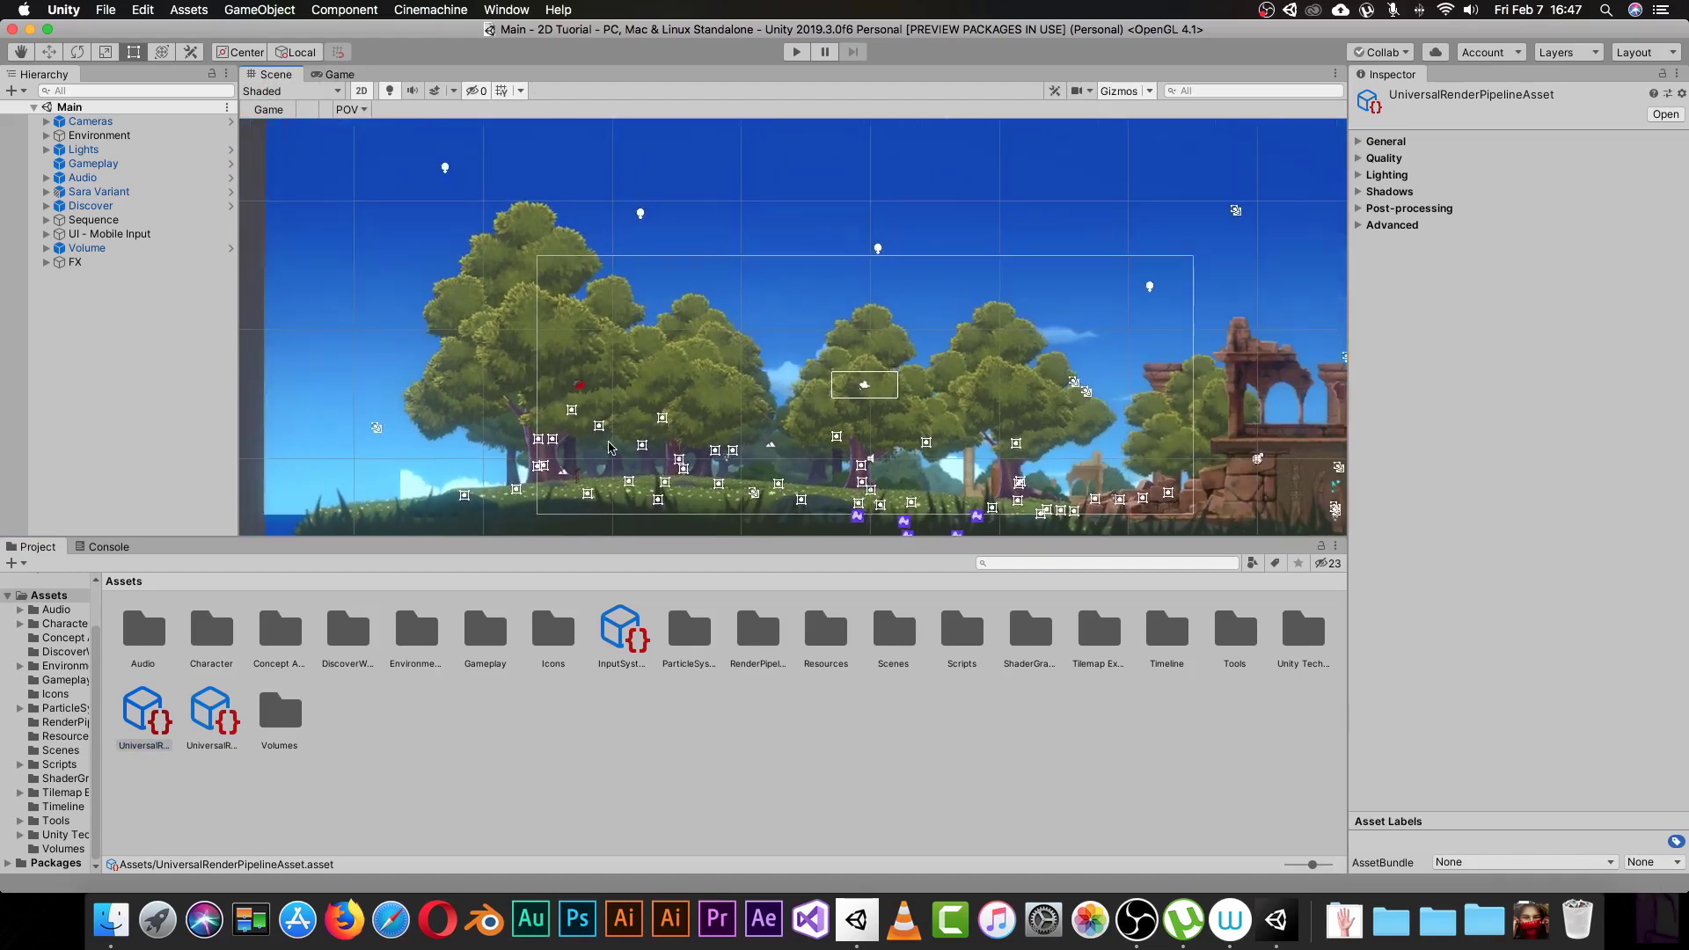
{"action": "scroll", "coordinate": [609, 448], "scroll_direction": "up", "scroll_amount": 4}
{"action": "left_click_drag", "start_coordinate": [609, 447], "coordinate": [700, 302]}
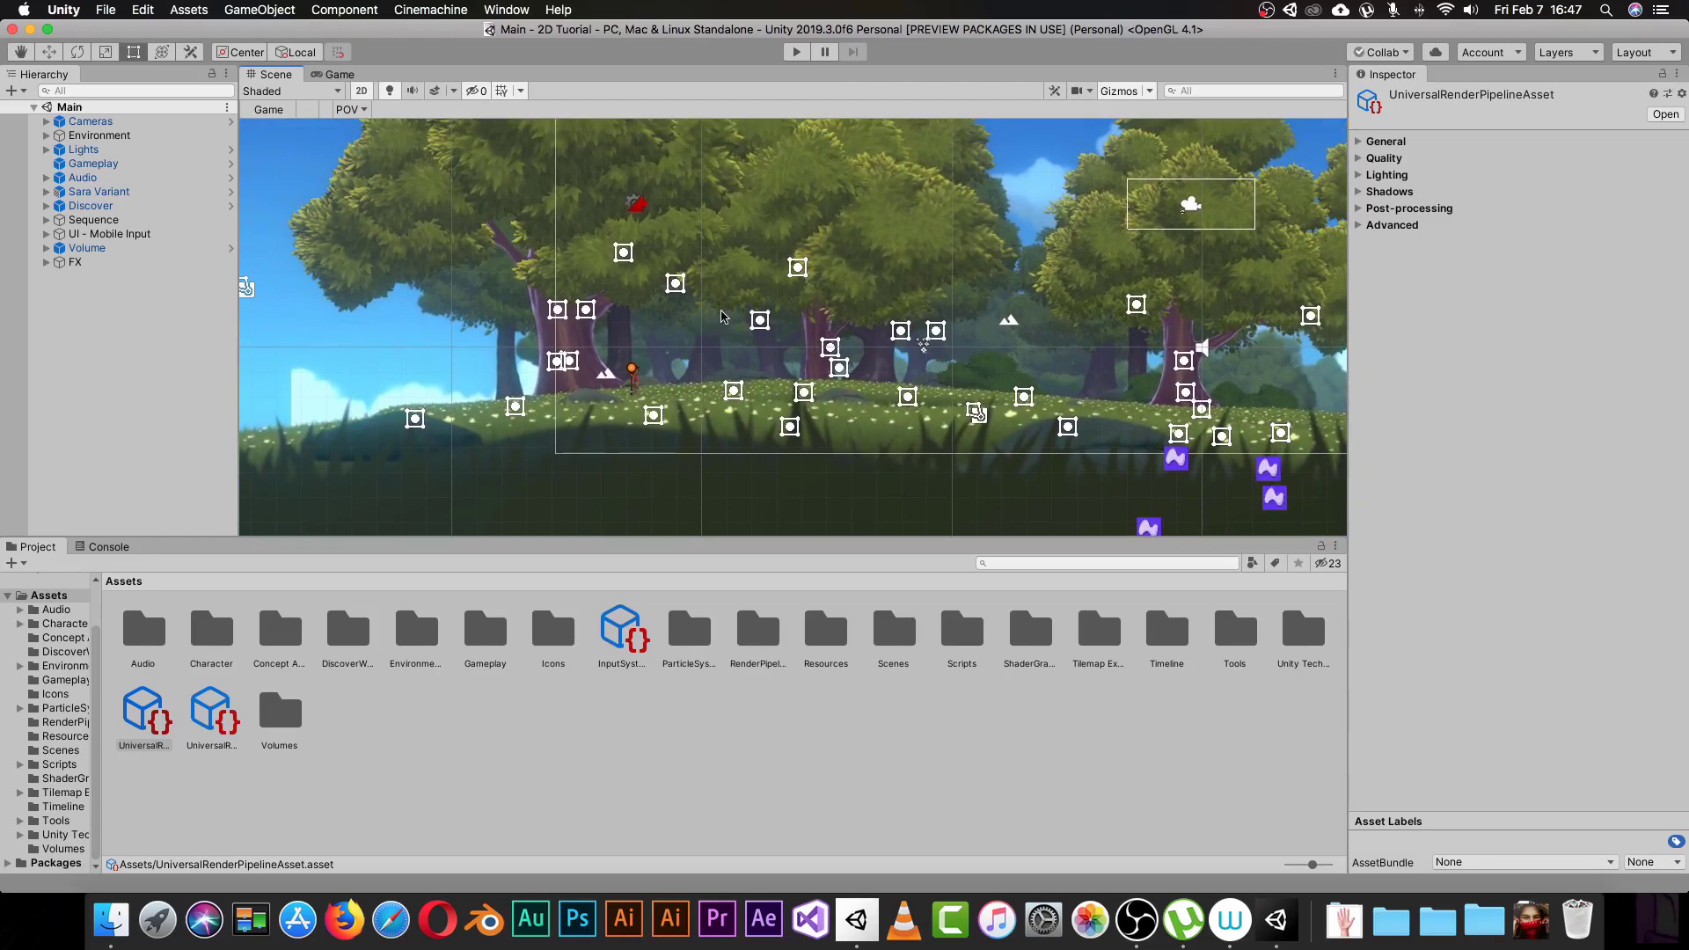
{"action": "scroll", "coordinate": [721, 316], "scroll_direction": "up", "scroll_amount": 2}
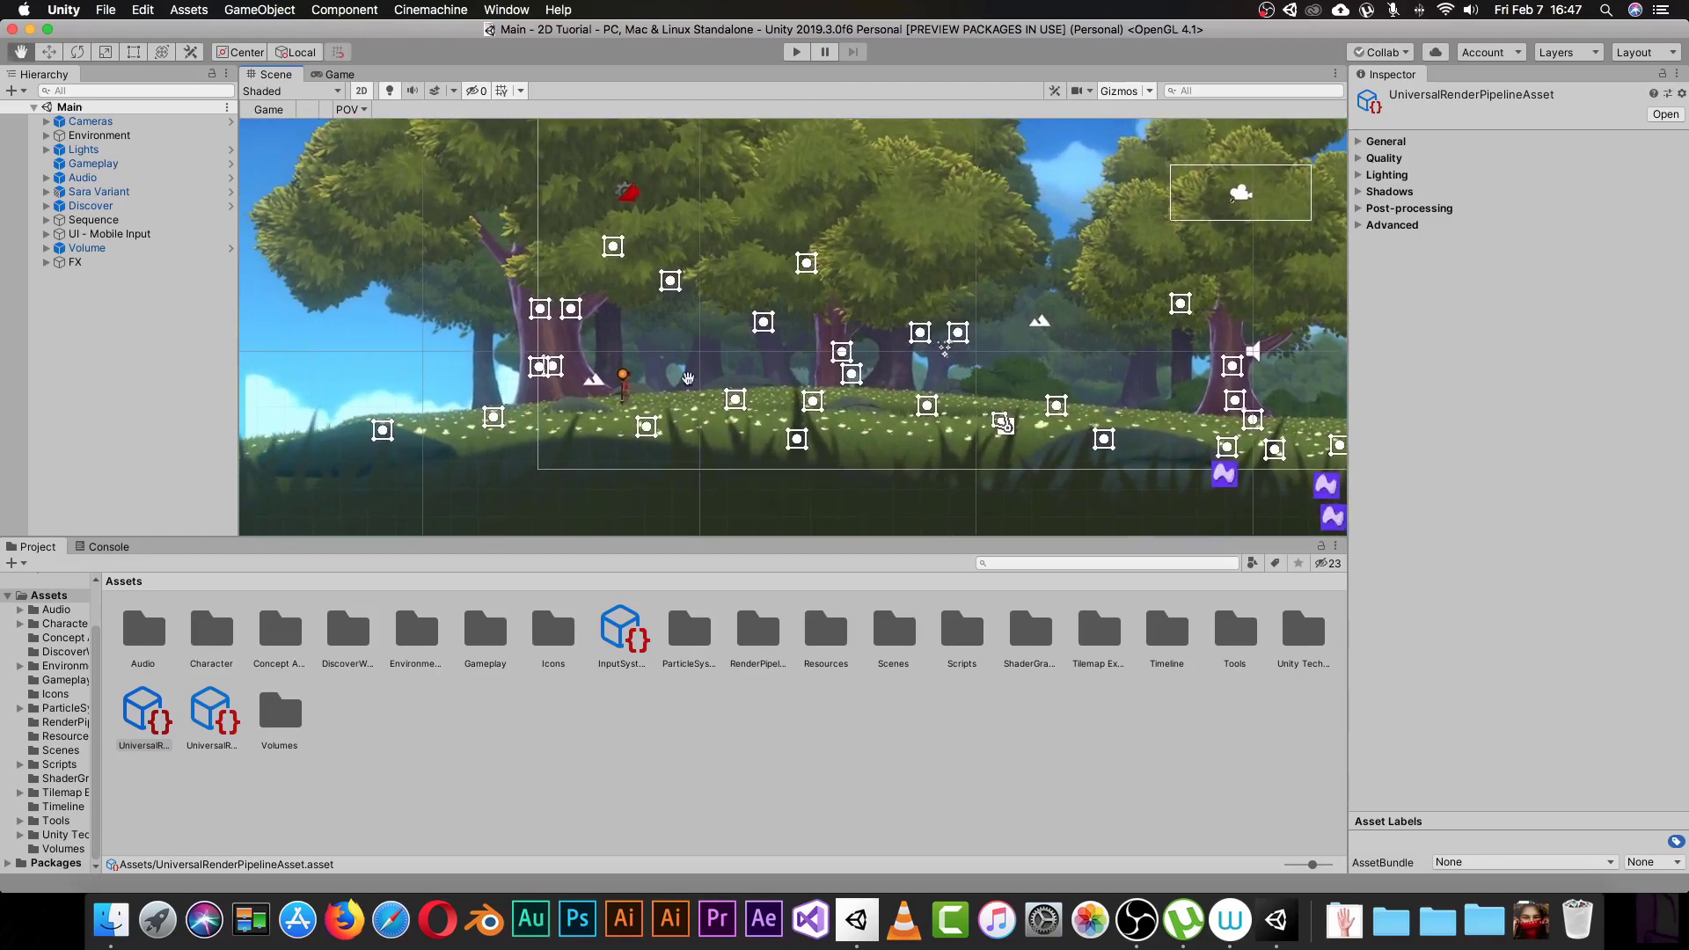
{"action": "left_click_drag", "start_coordinate": [688, 378], "coordinate": [701, 360]}
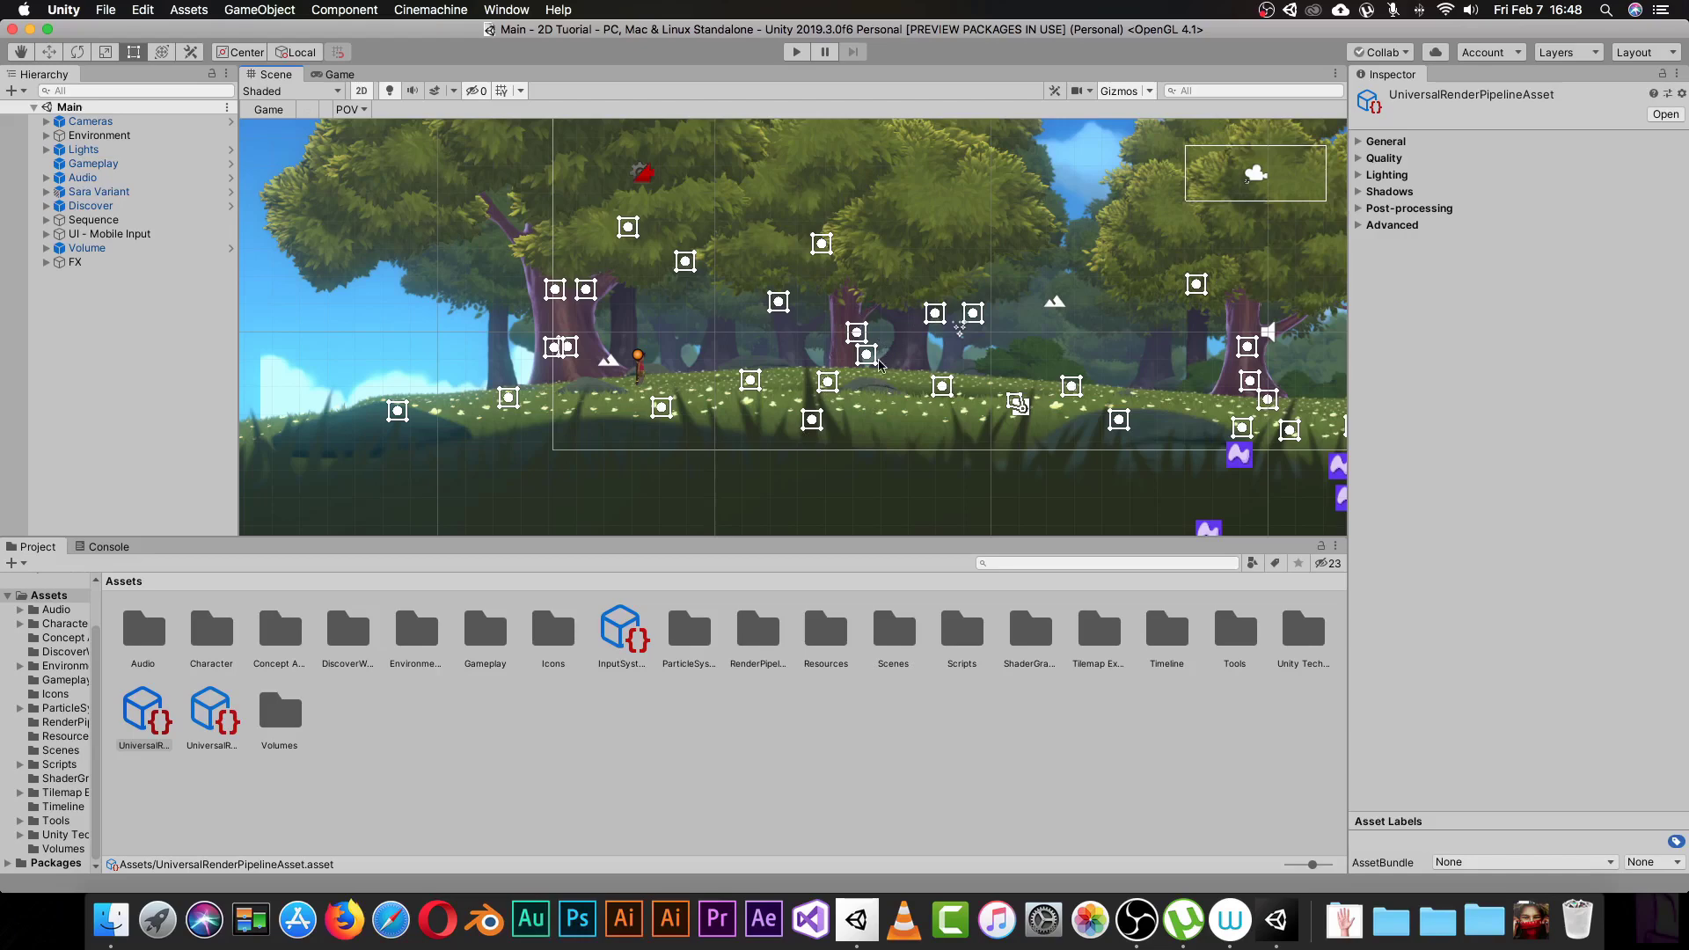
{"action": "scroll", "coordinate": [880, 365], "scroll_direction": "down", "scroll_amount": 5}
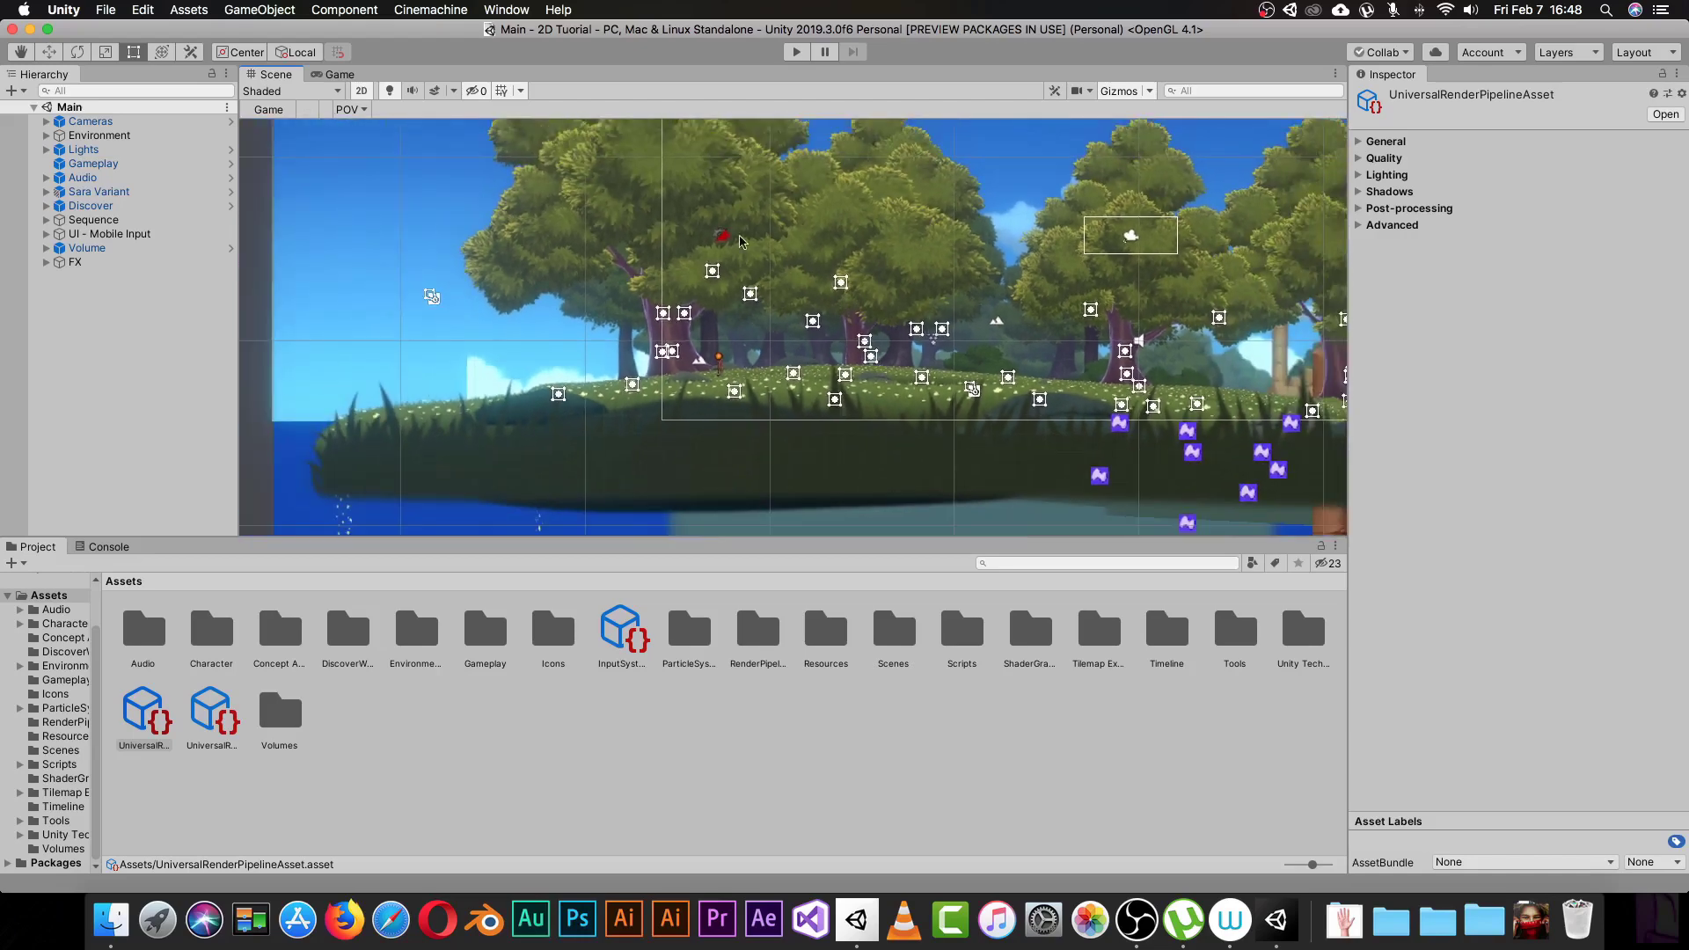
{"action": "scroll", "coordinate": [880, 357], "scroll_direction": "down", "scroll_amount": 4}
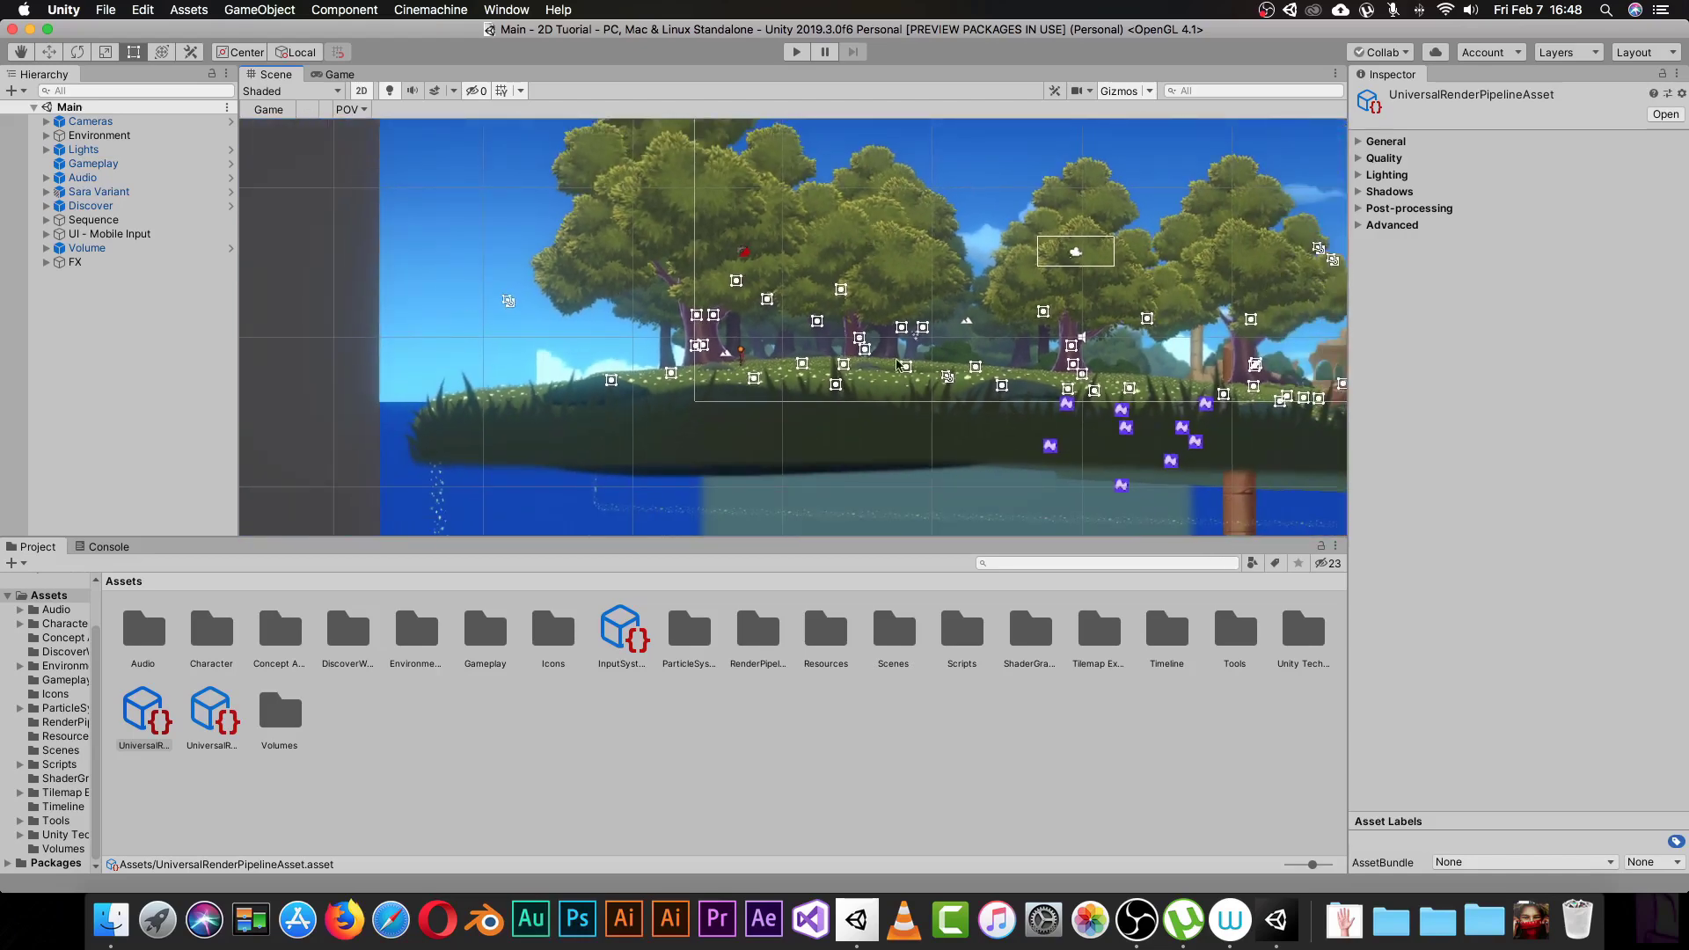
{"action": "scroll", "coordinate": [897, 364], "scroll_direction": "up", "scroll_amount": 6}
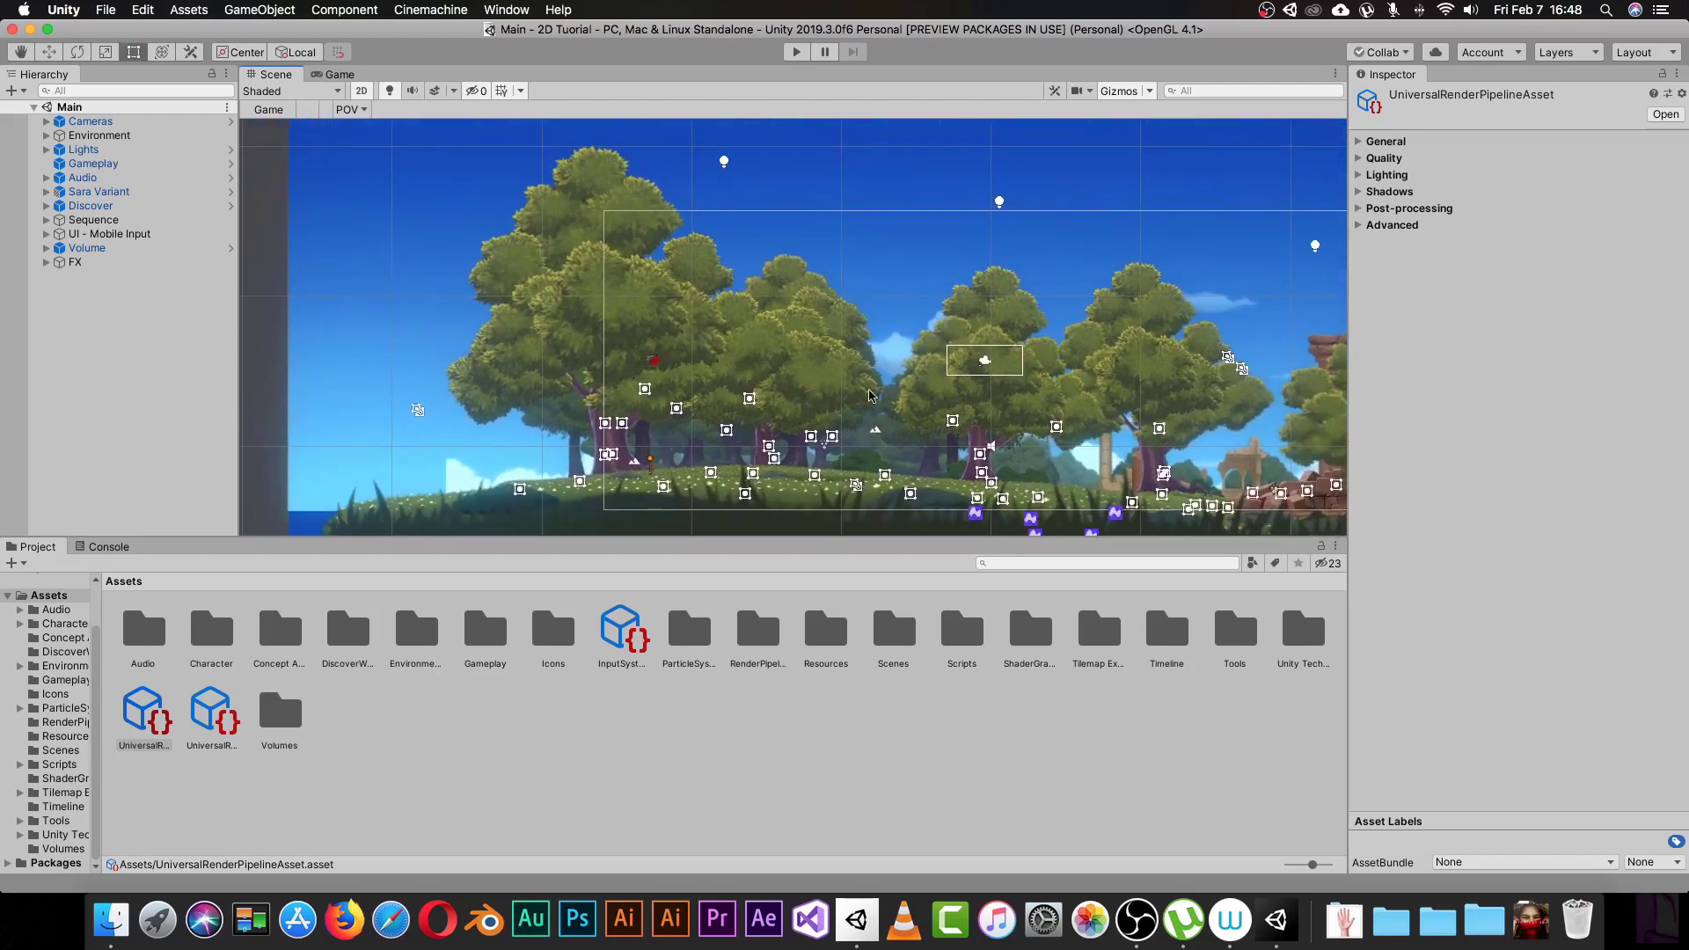
{"action": "scroll", "coordinate": [745, 387], "scroll_direction": "down", "scroll_amount": 2}
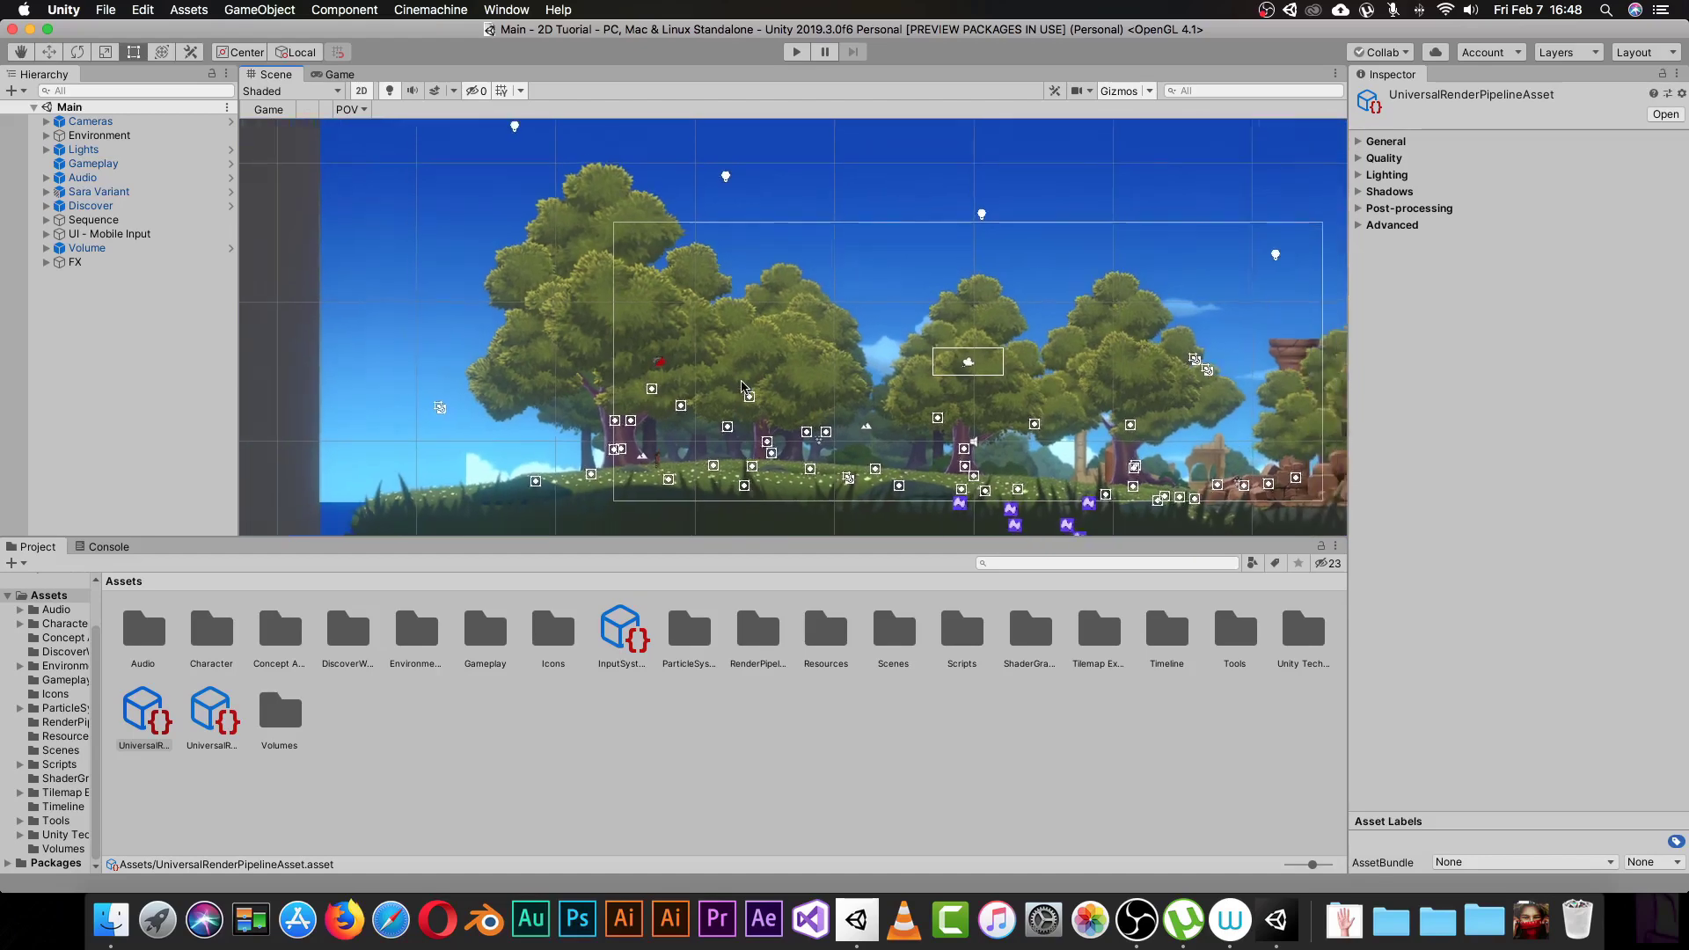
{"action": "scroll", "coordinate": [754, 361], "scroll_direction": "up", "scroll_amount": 2}
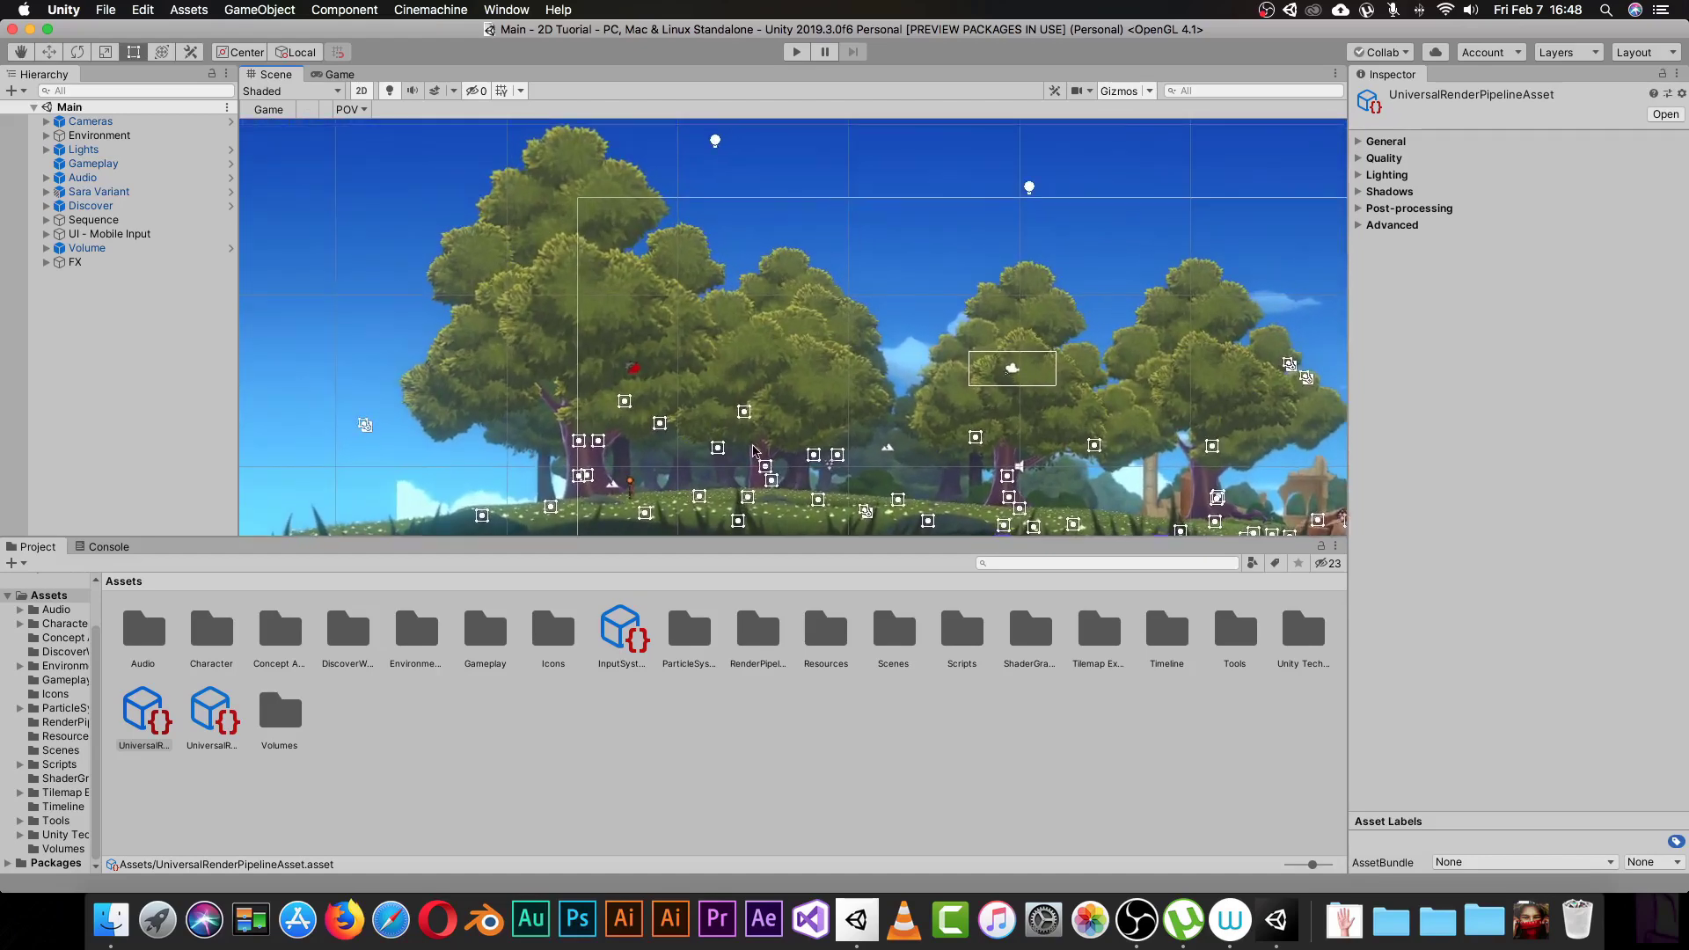
{"action": "scroll", "coordinate": [750, 406], "scroll_direction": "up", "scroll_amount": 1}
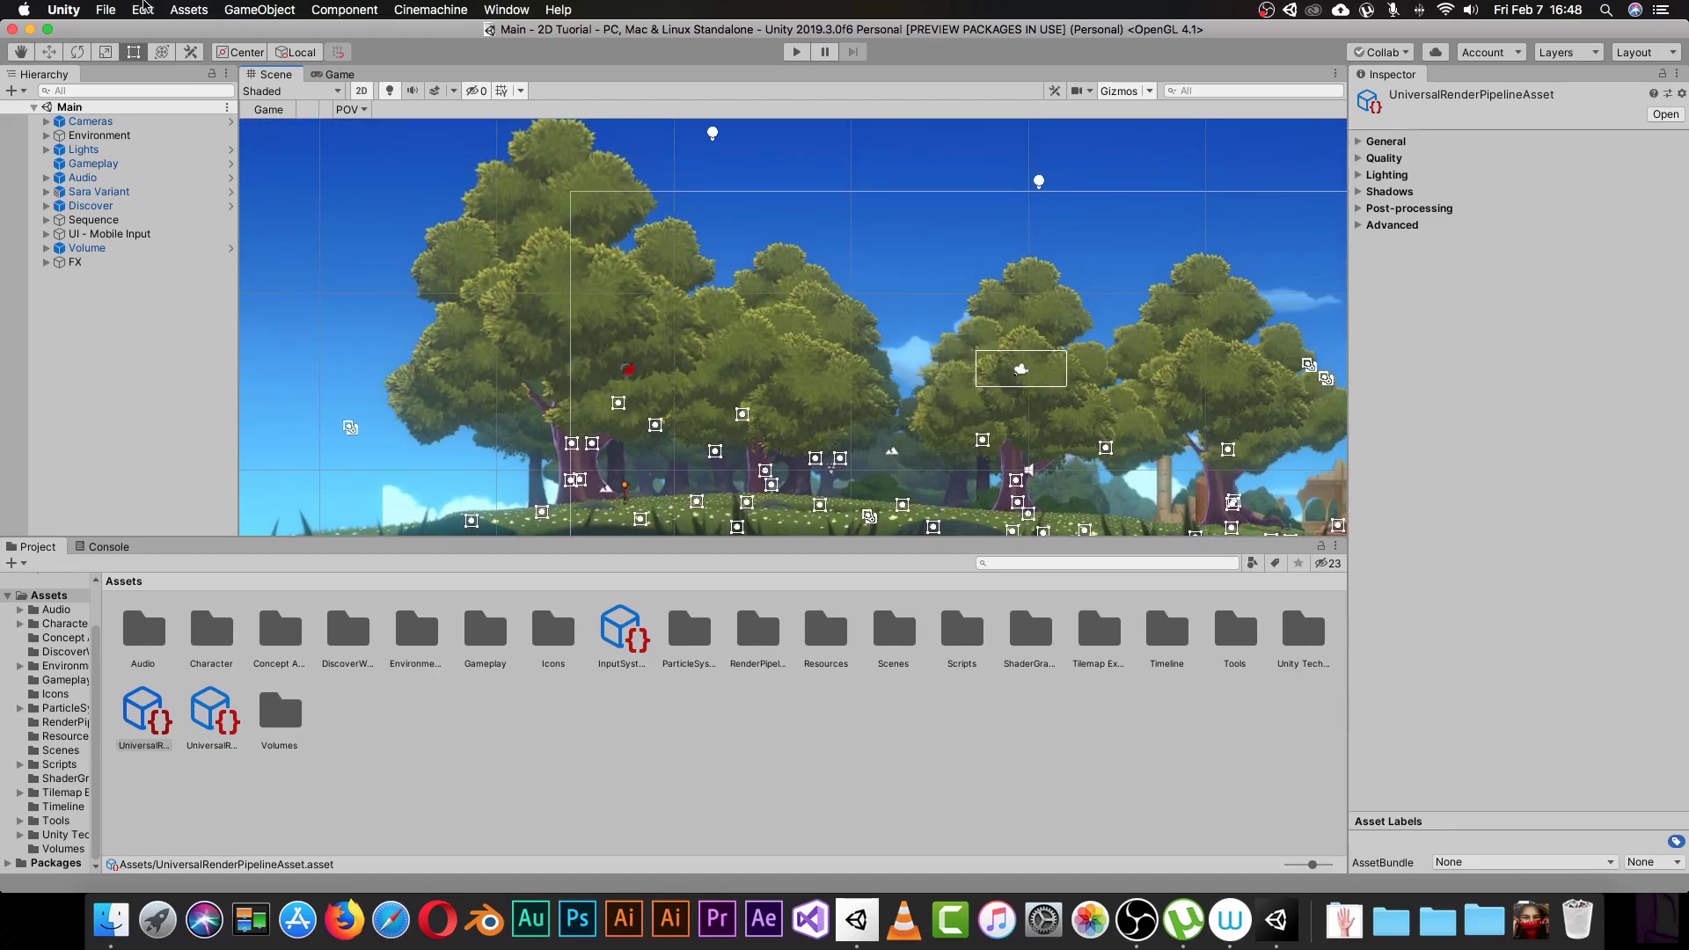
Upgrade all the project's materials to UniversalRP materials and check the trees and ground in the scene.
{"action": "left_click", "coordinate": [142, 10]}
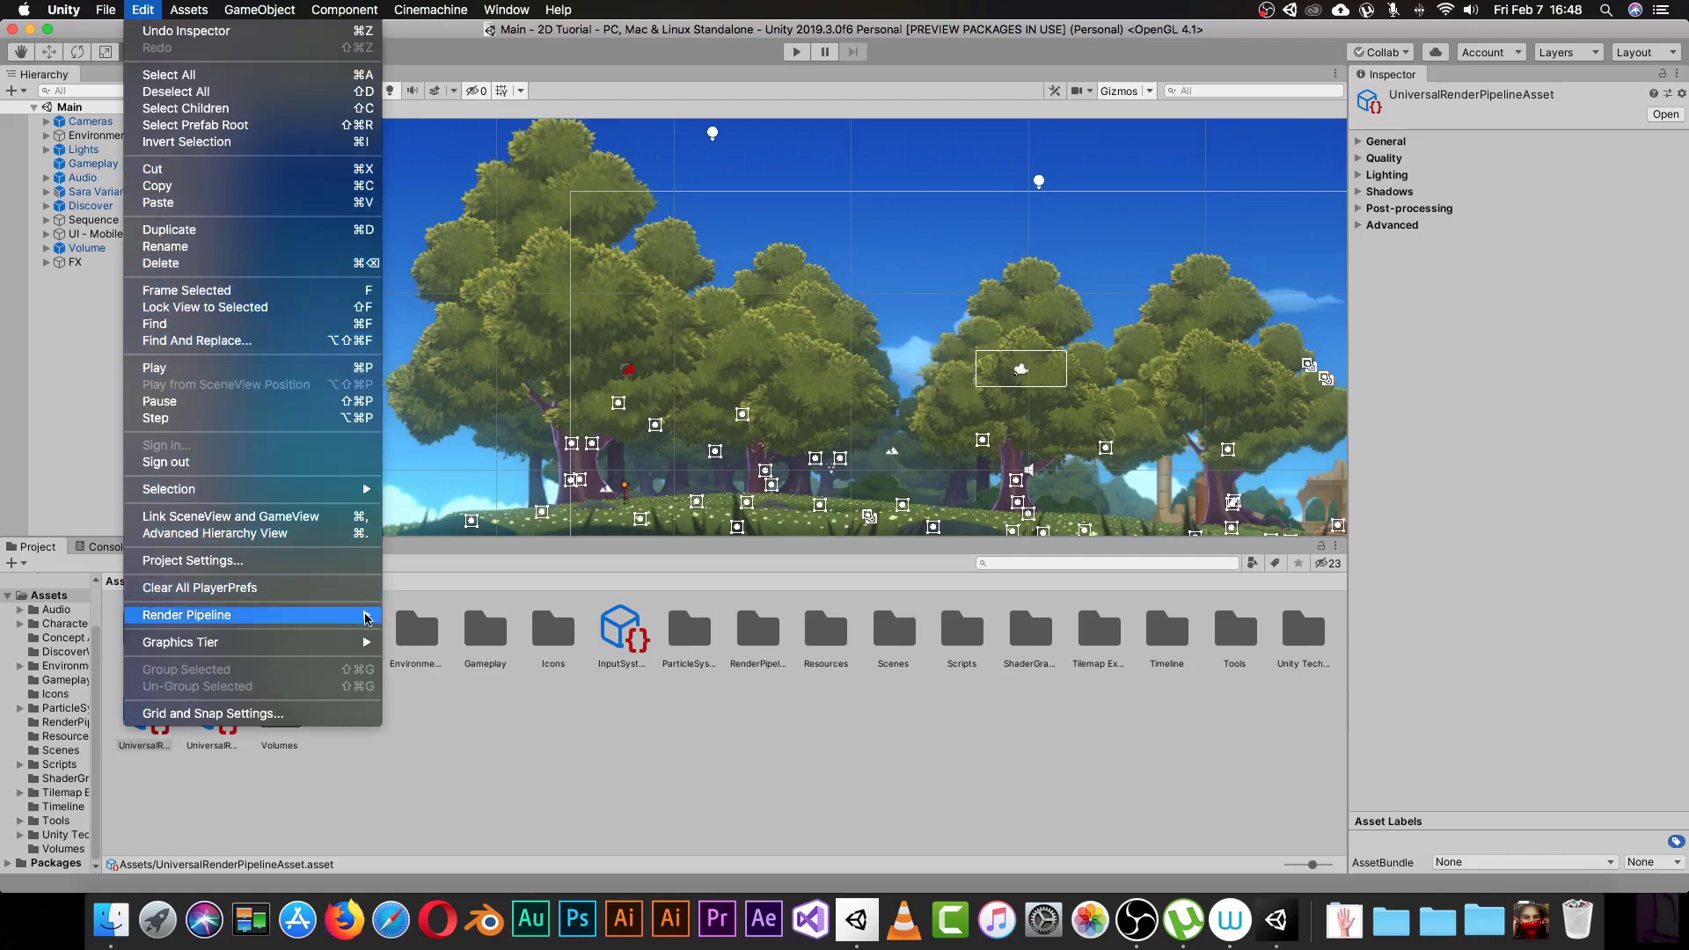
{"action": "mouse_move", "coordinate": [335, 621]}
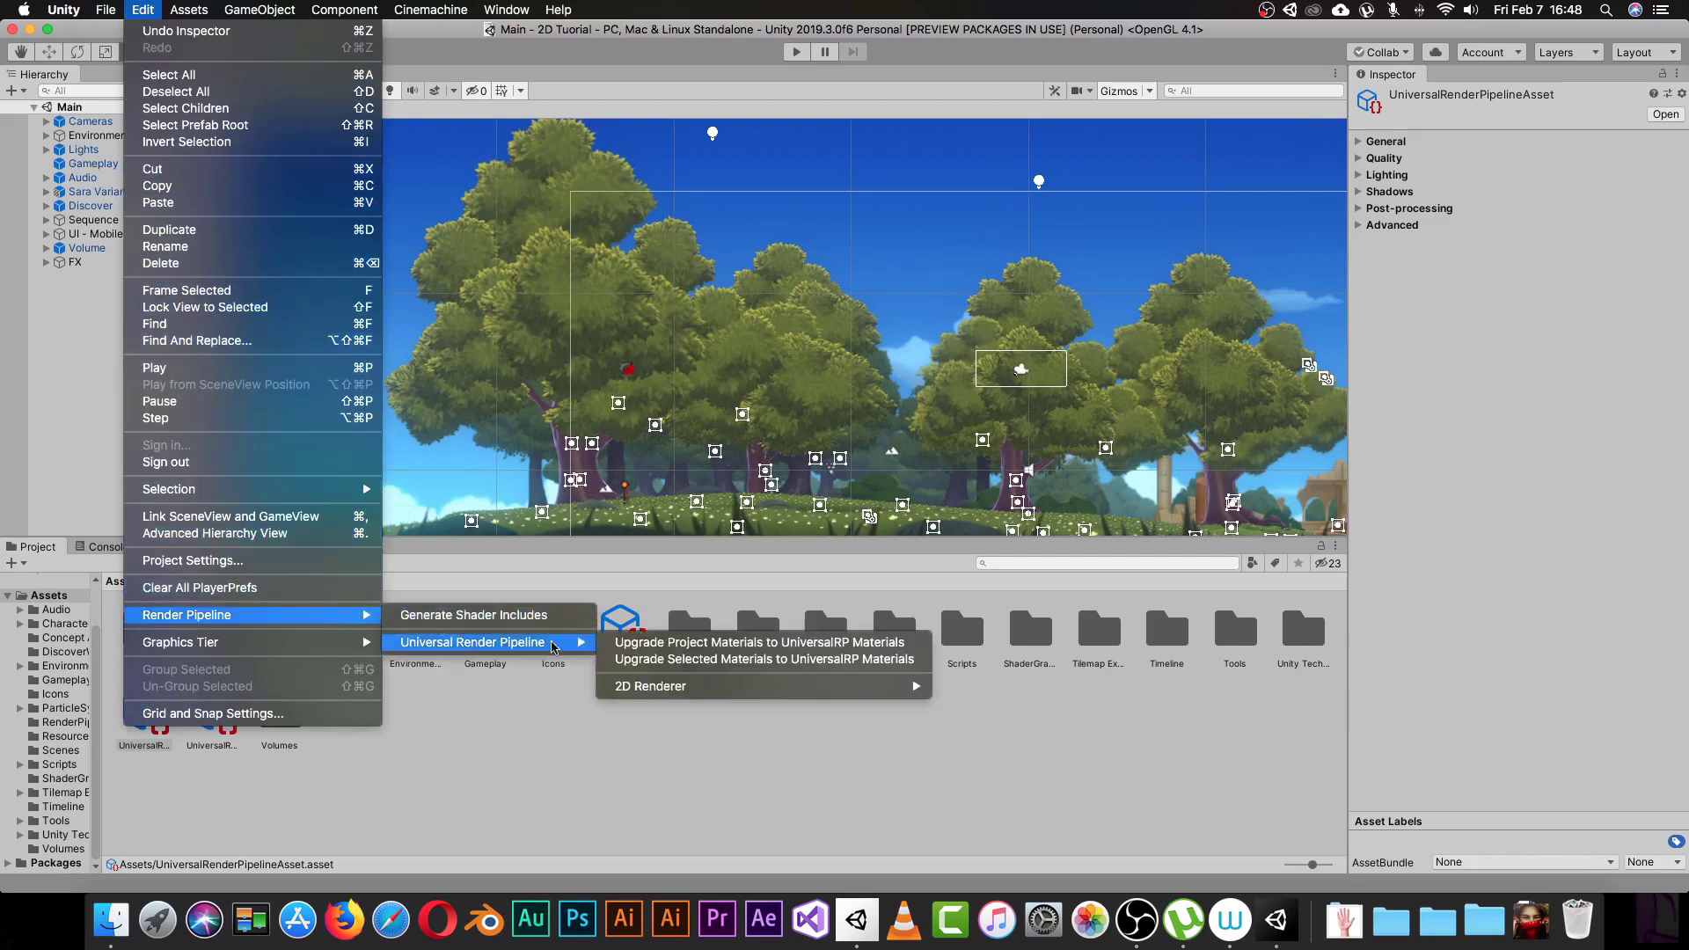
{"action": "mouse_move", "coordinate": [499, 651]}
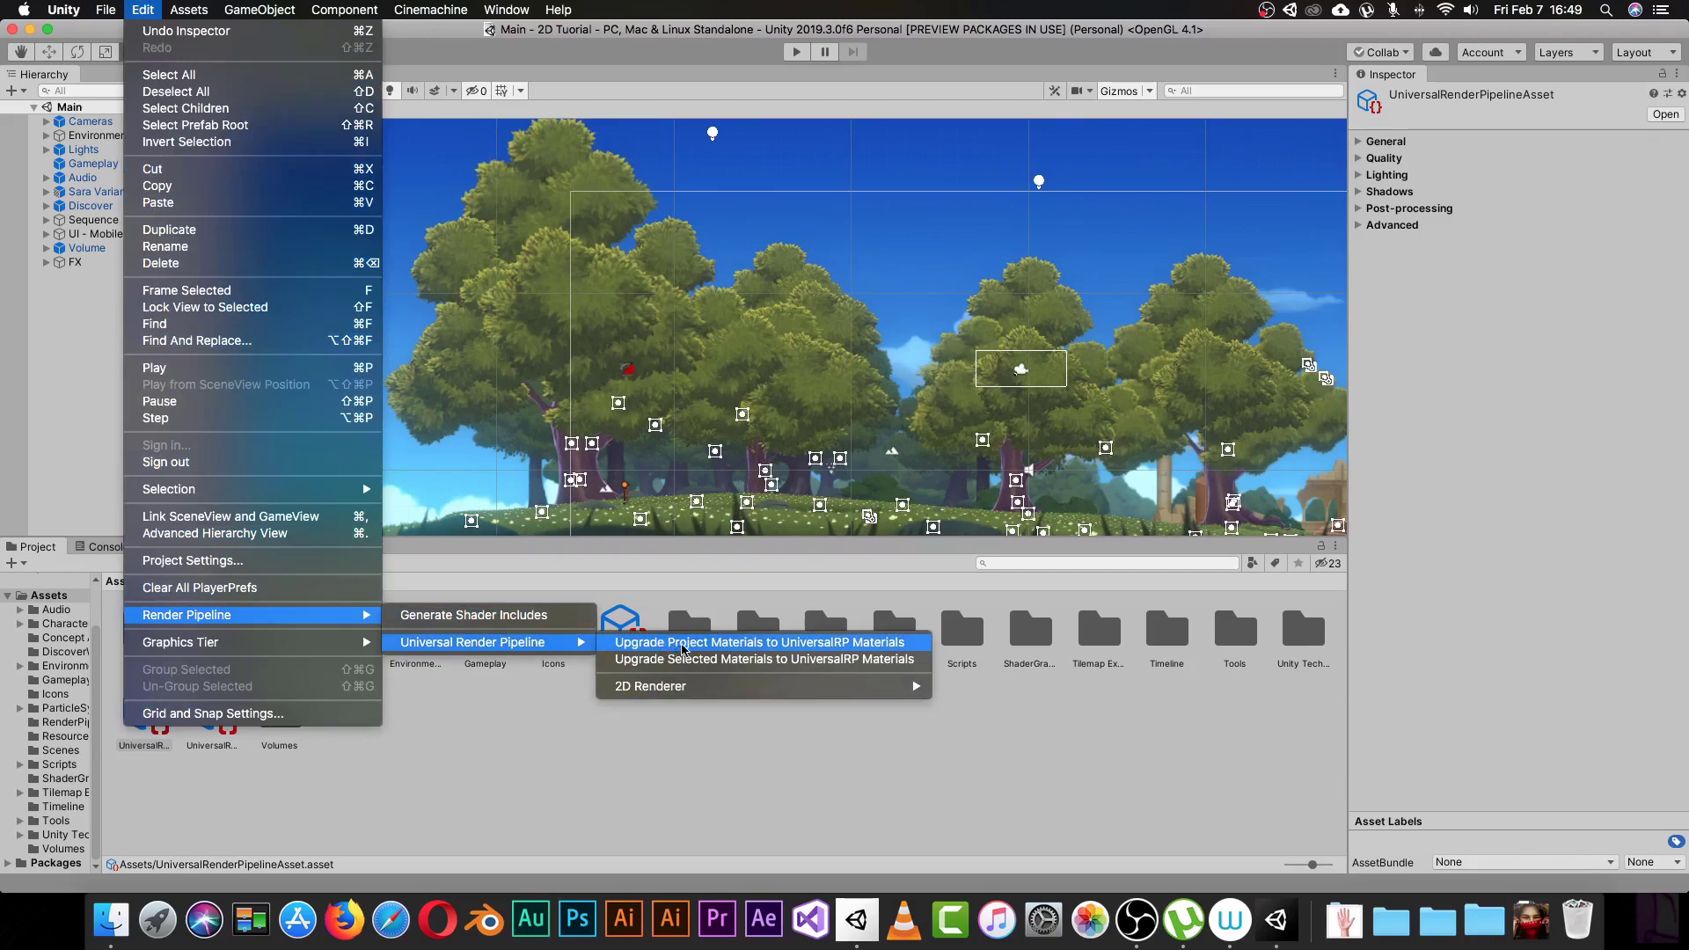
{"action": "left_click", "coordinate": [690, 643]}
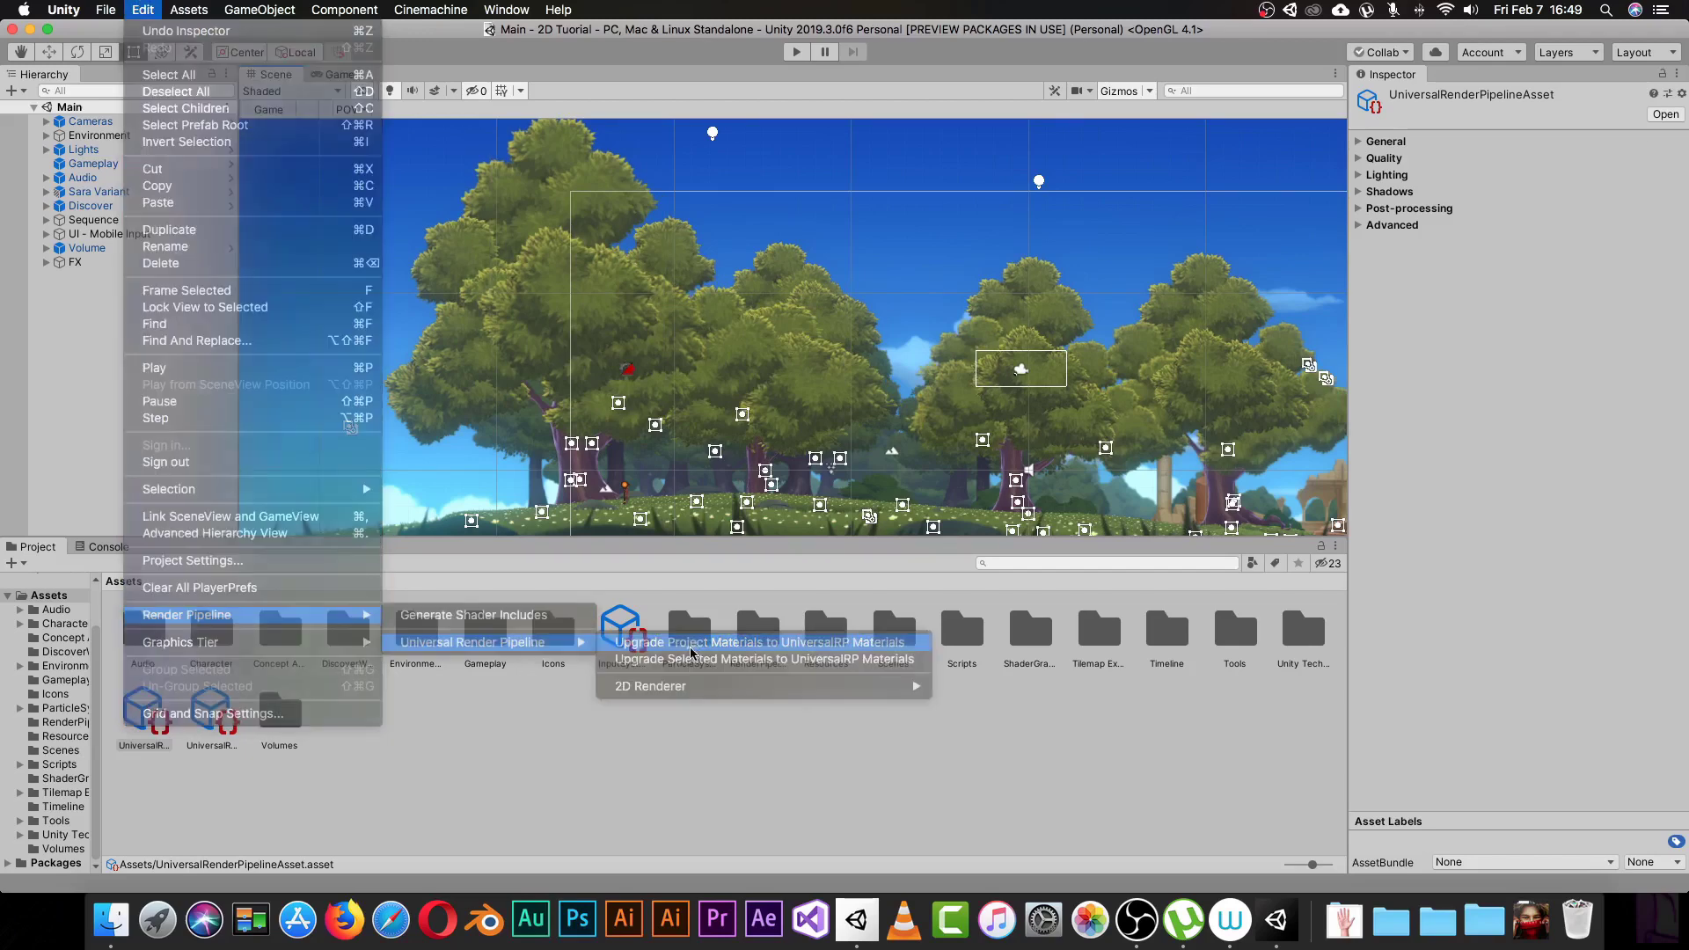
{"action": "left_click", "coordinate": [963, 315]}
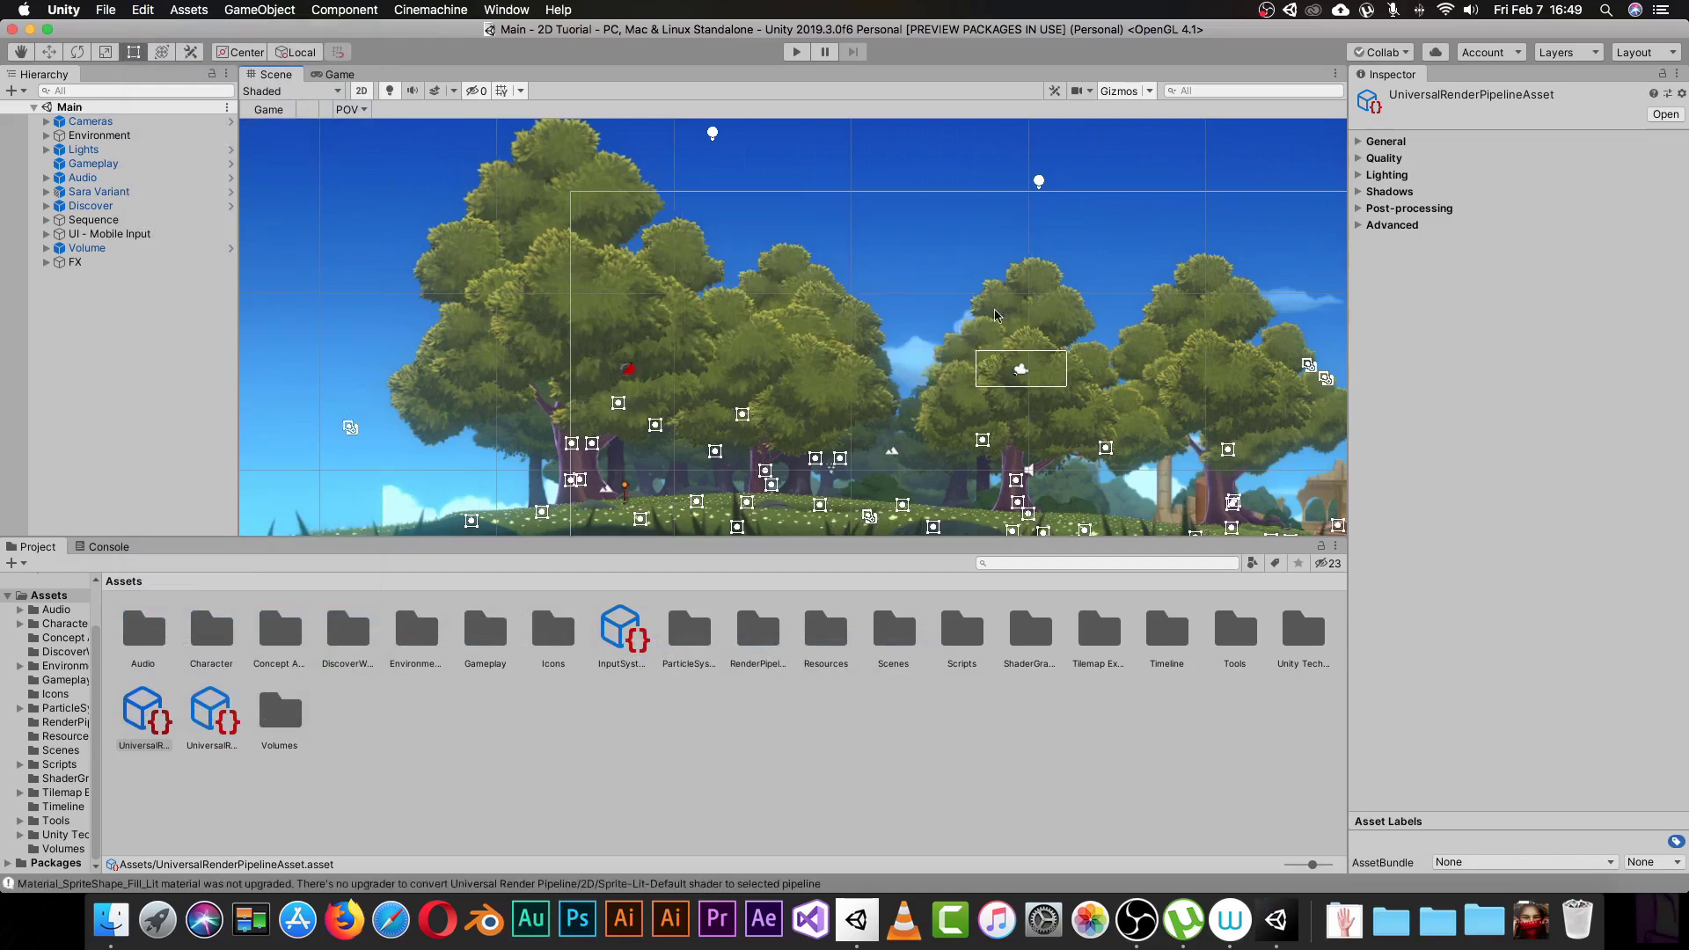
{"action": "middle_click_drag", "start_coordinate": [1060, 285], "coordinate": [972, 234]}
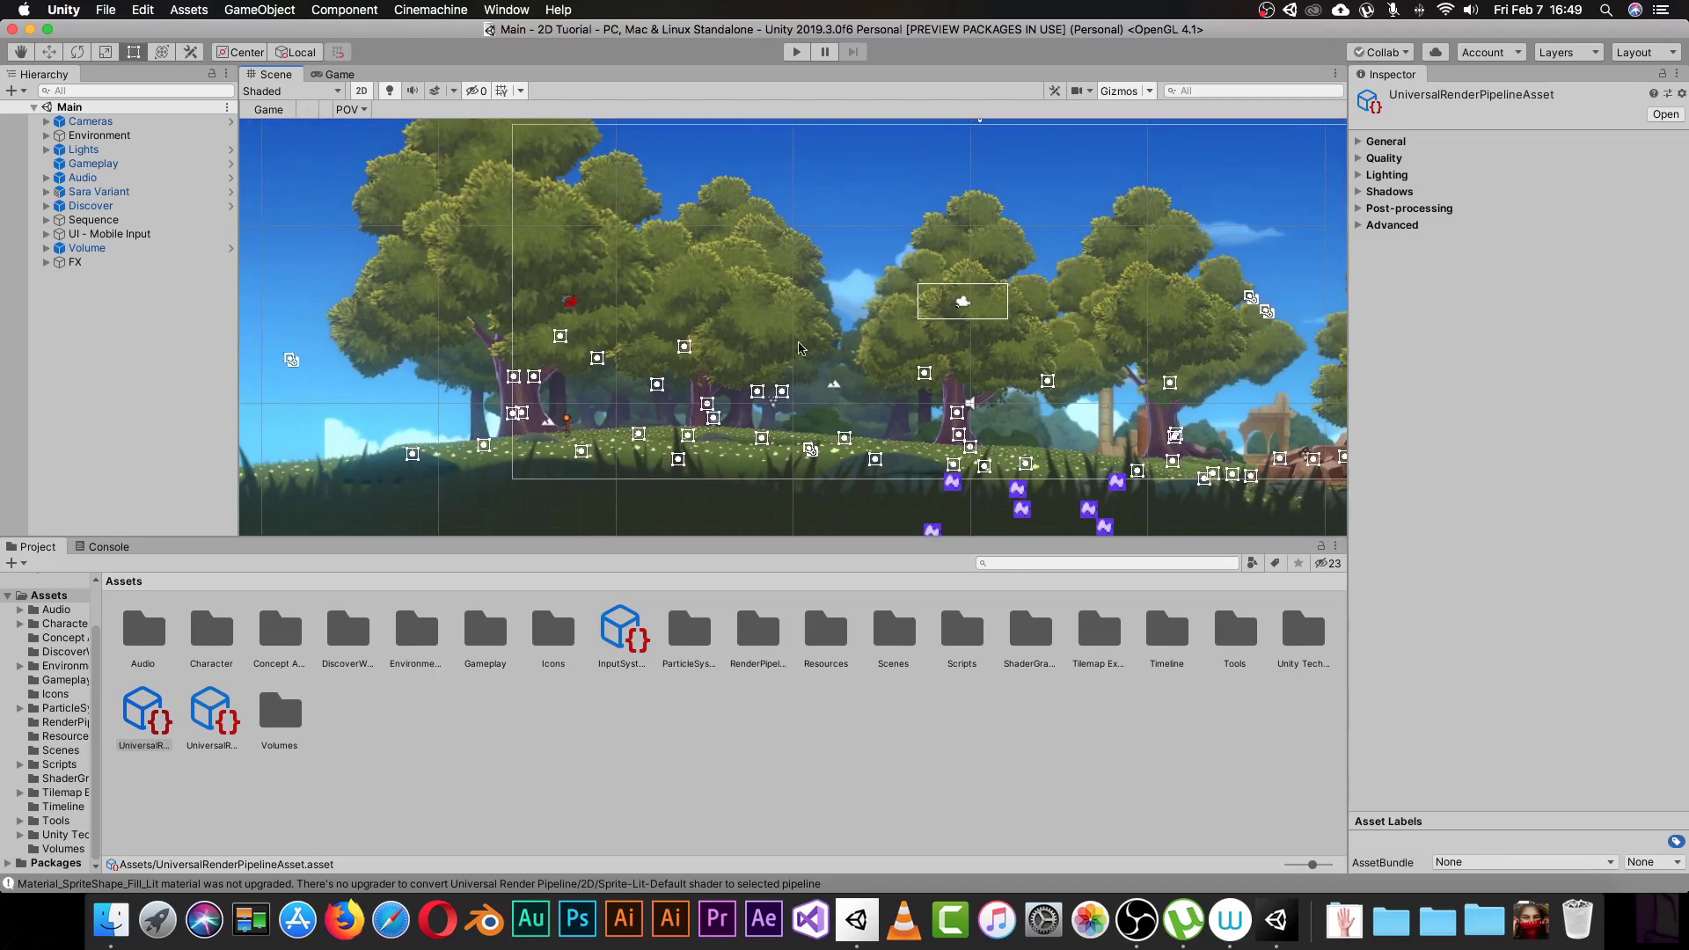
{"action": "middle_click_drag", "start_coordinate": [753, 331], "coordinate": [837, 345]}
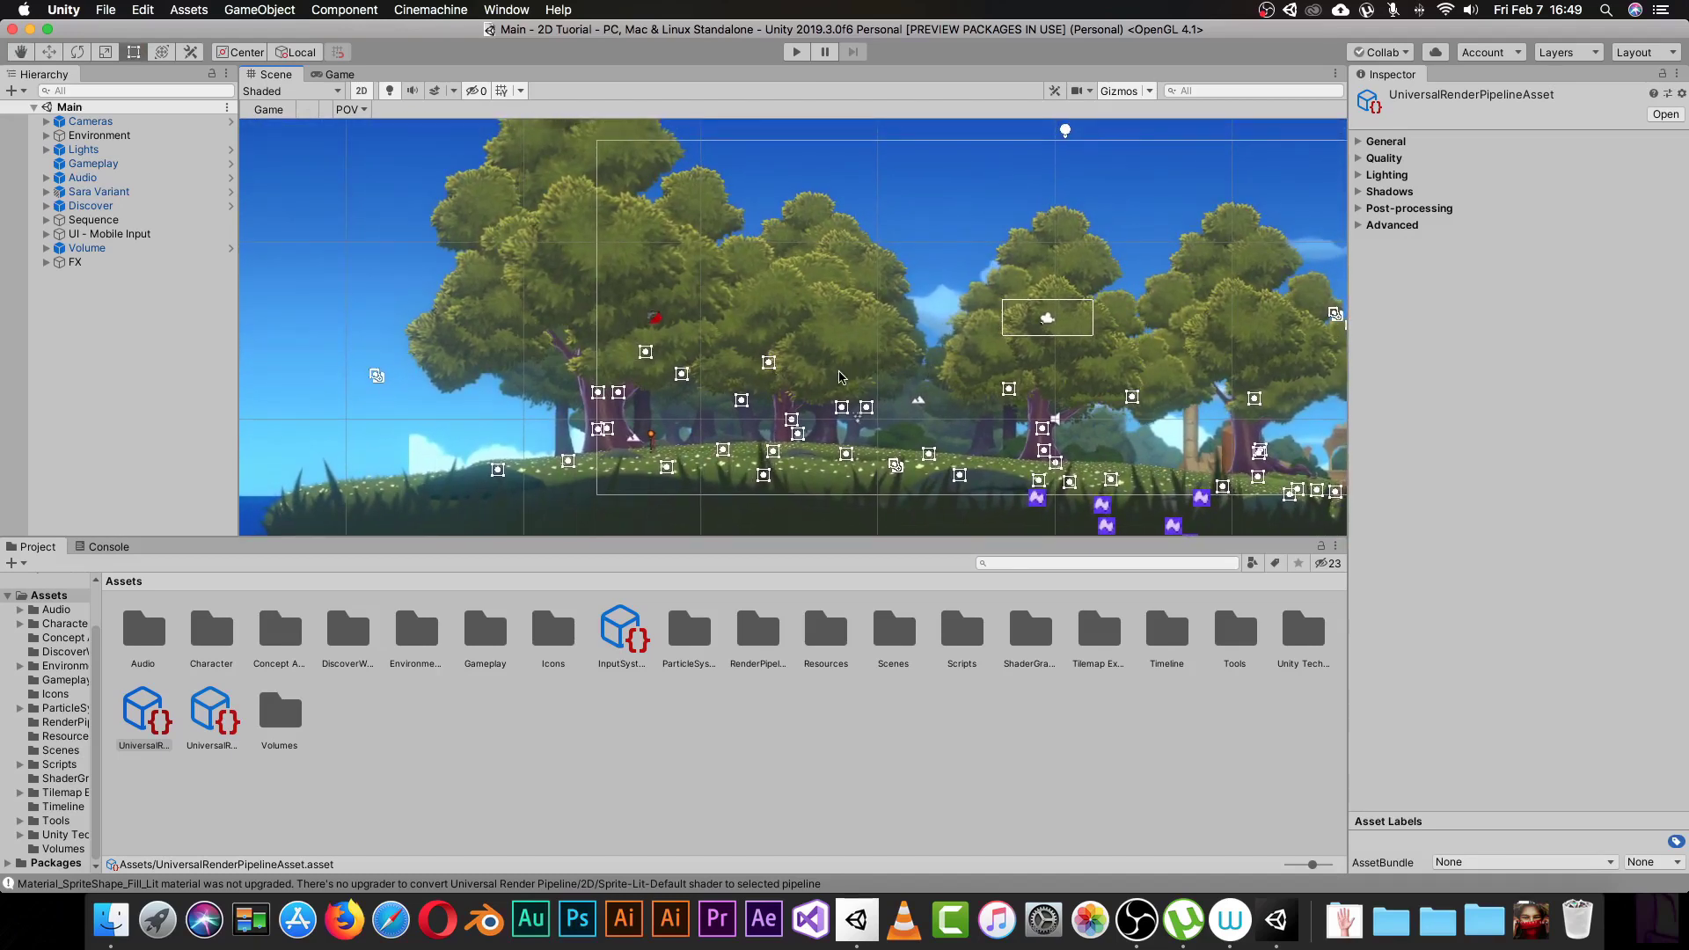
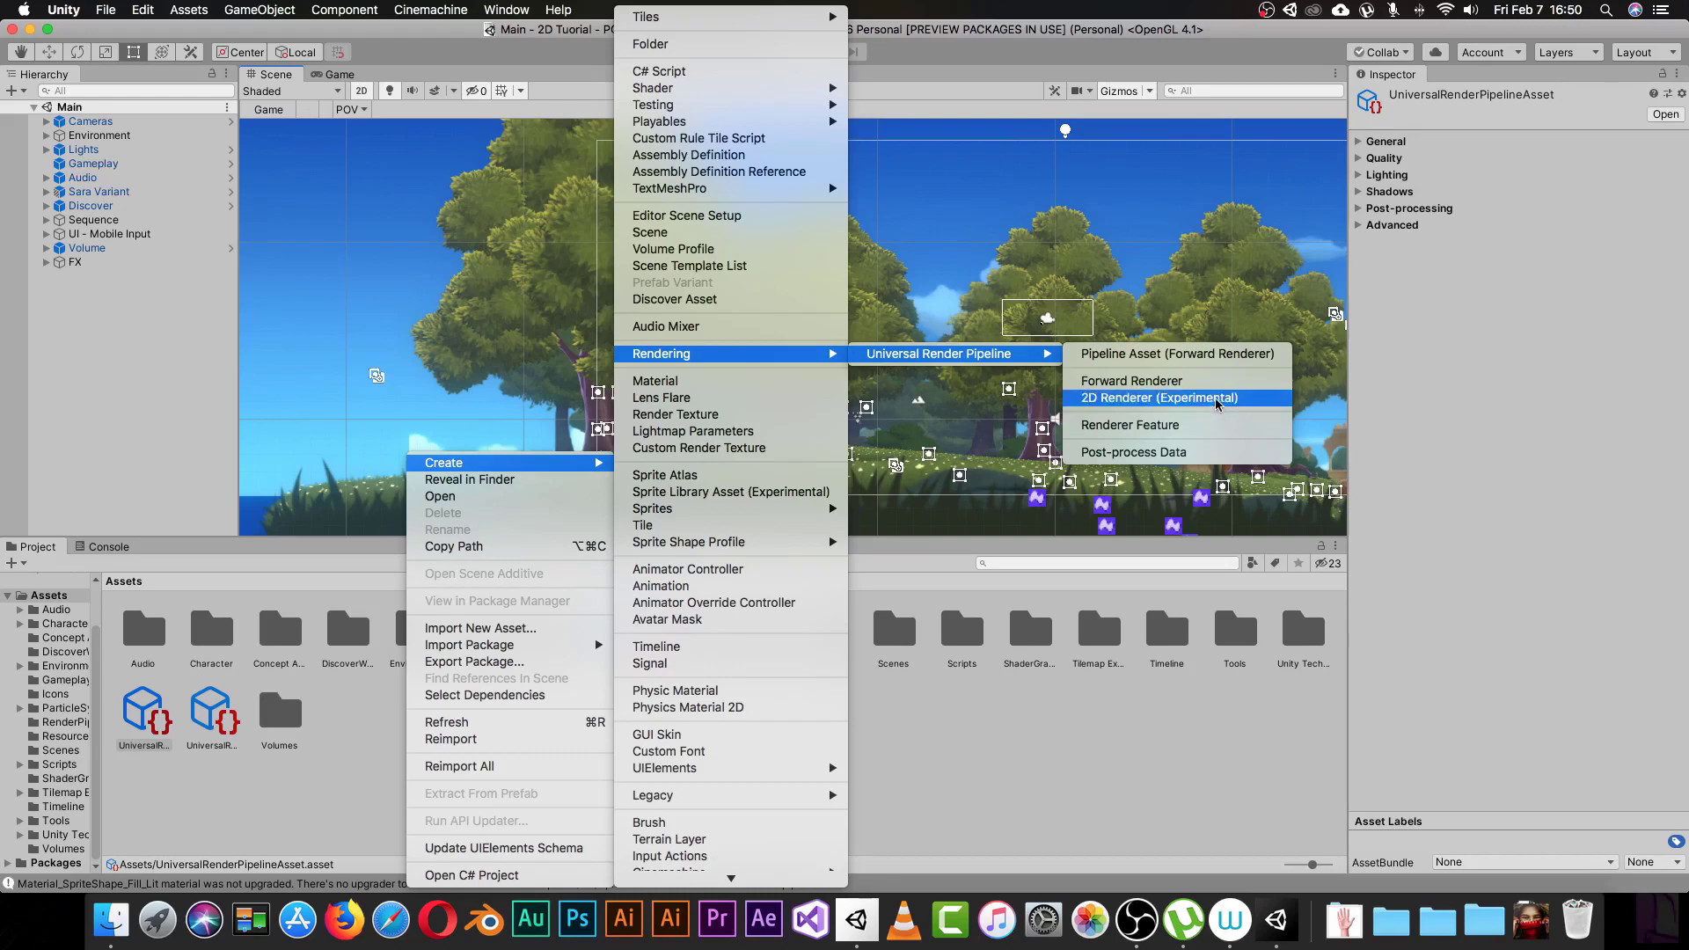
Create a 2D Renderer (Experimental) asset in the Assets folder, keeping its default name.
{"action": "left_click", "coordinate": [1218, 398]}
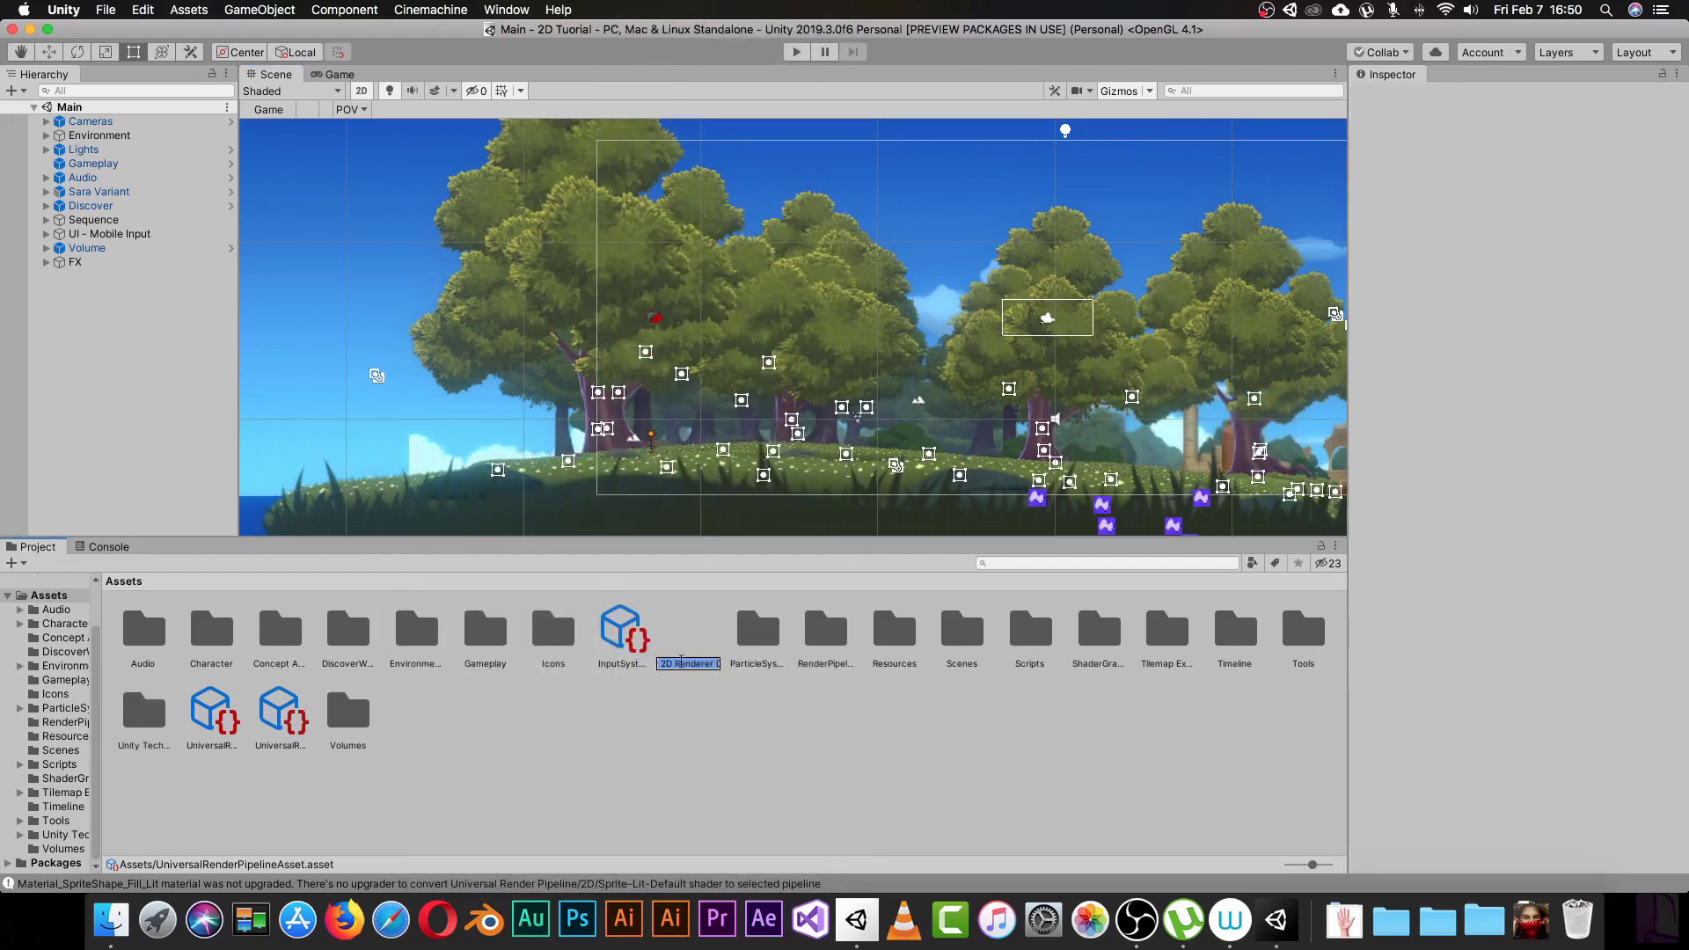
{"action": "key", "text": "Return"}
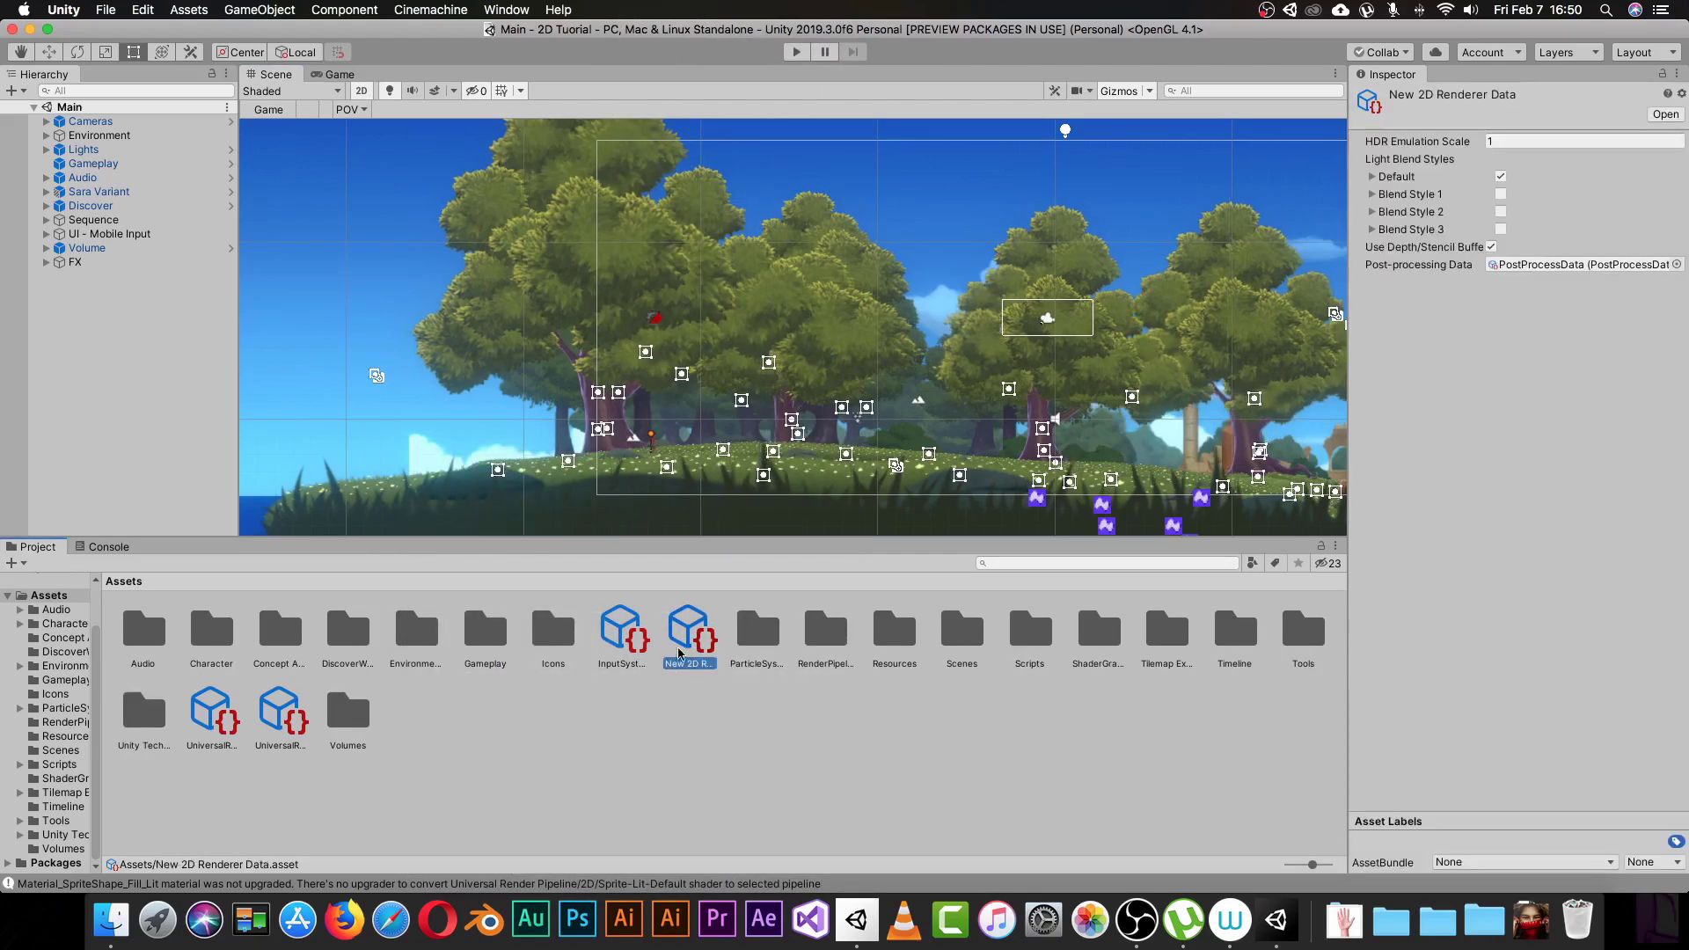
{"action": "left_click", "coordinate": [515, 733]}
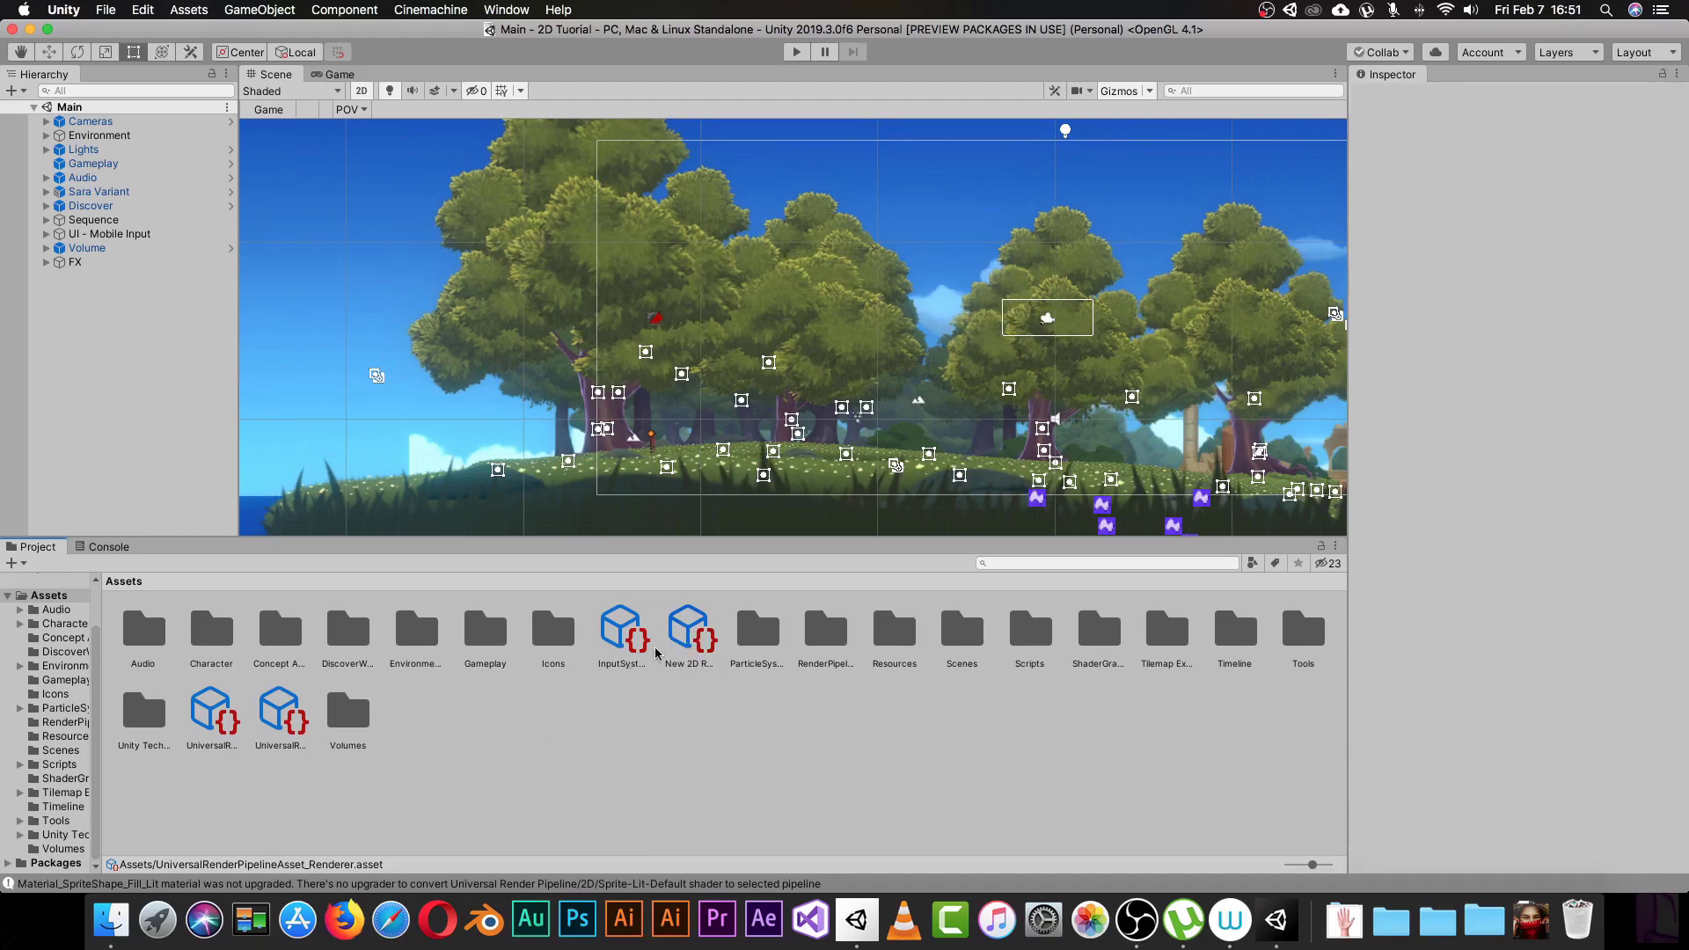
{"action": "left_click", "coordinate": [693, 641]}
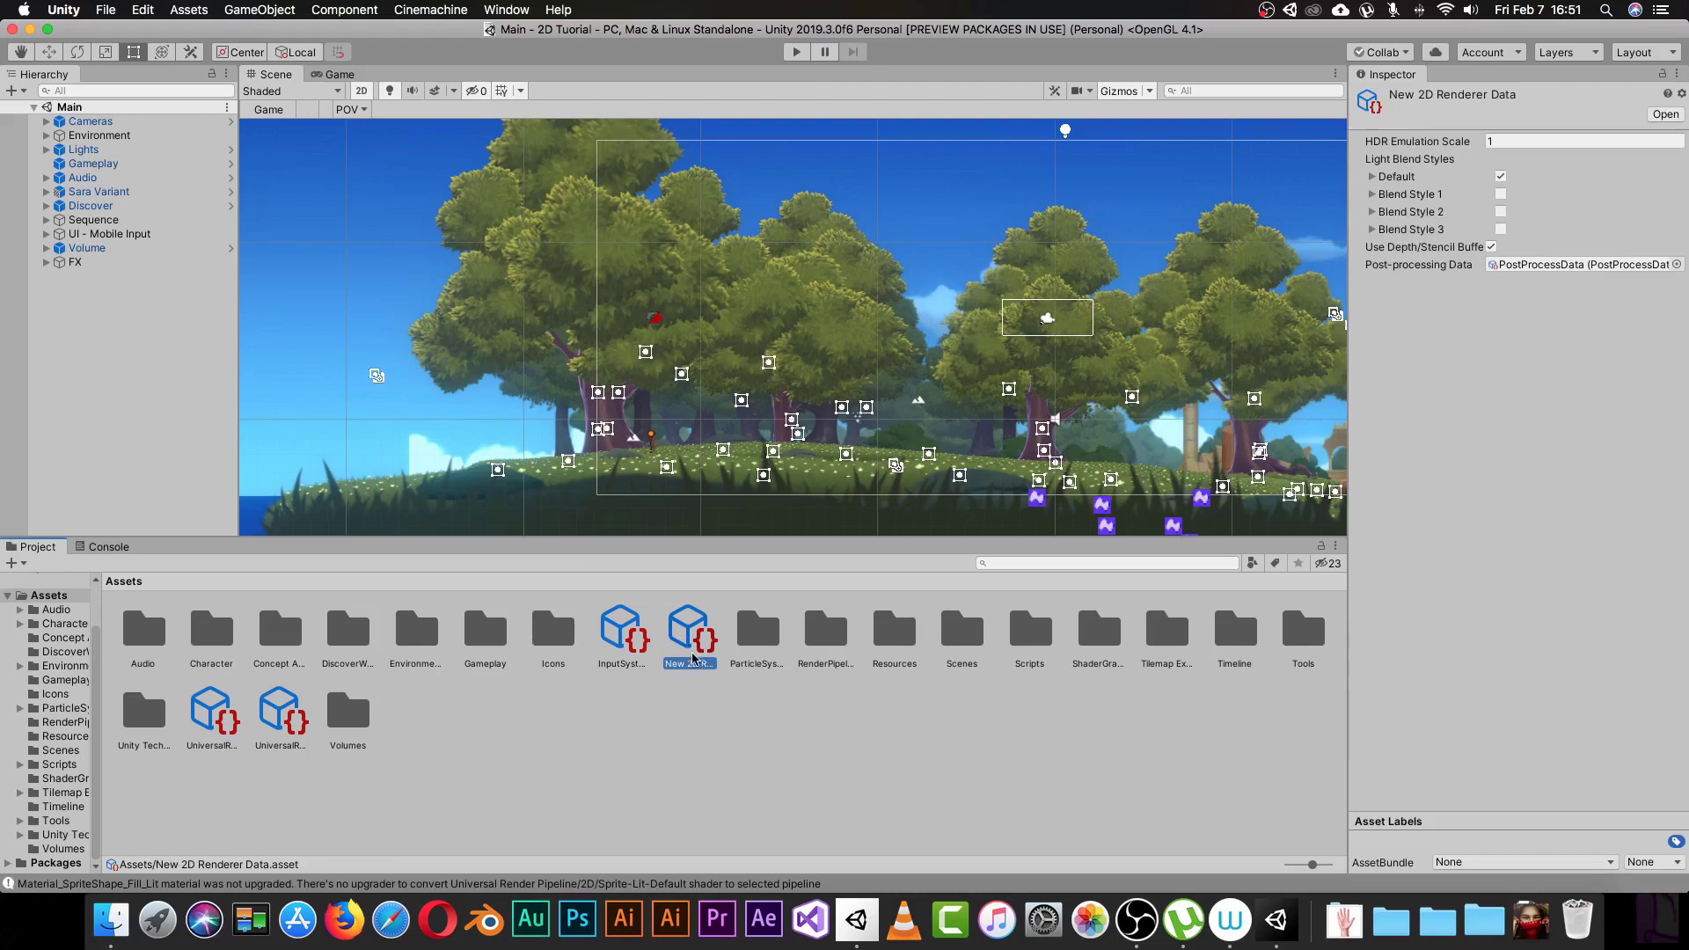
Expand the General settings of UniversalRenderPipelineAsset to show its Renderer List.
{"action": "left_click", "coordinate": [208, 711]}
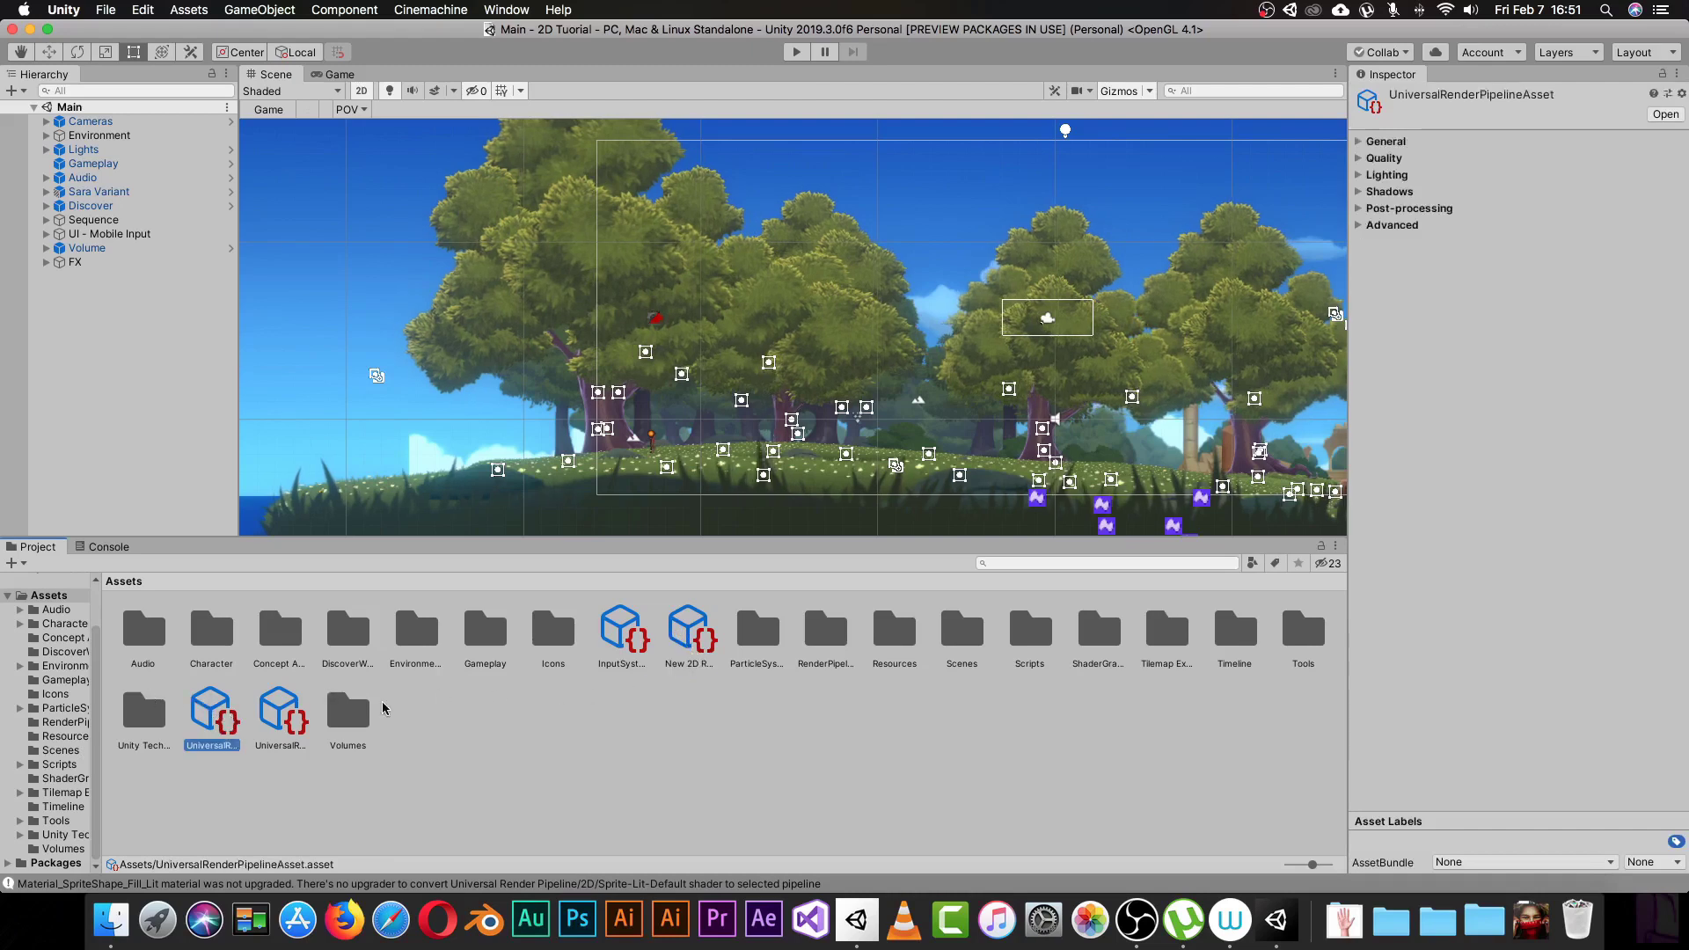
{"action": "left_click", "coordinate": [1361, 143]}
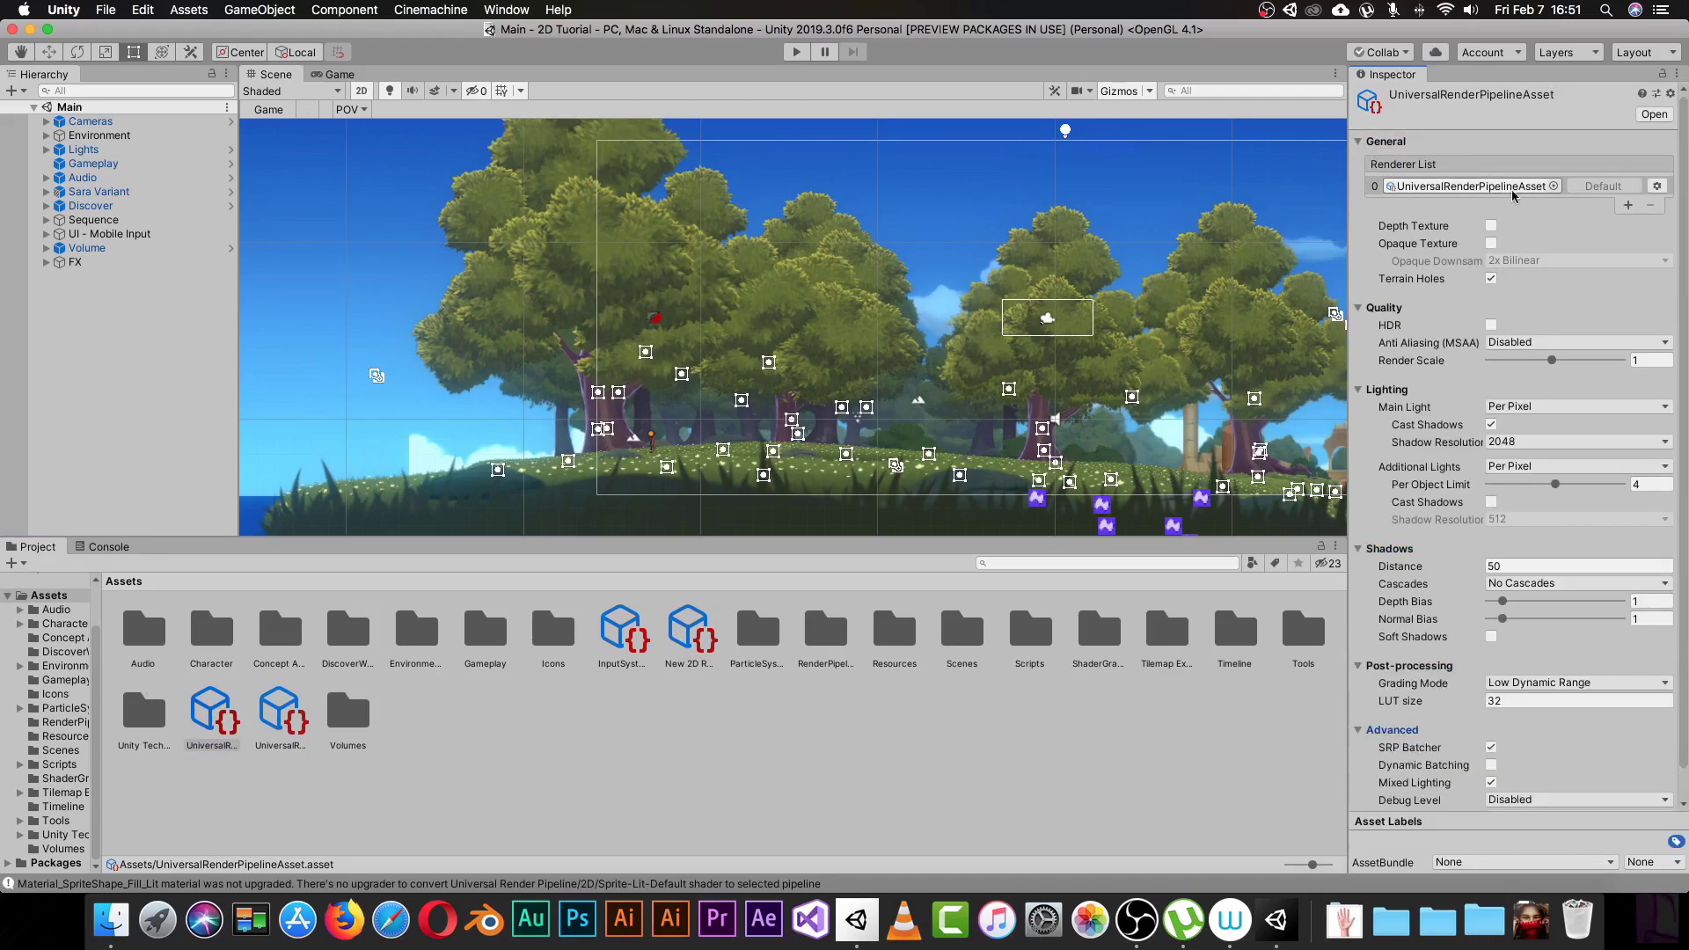
{"action": "left_click", "coordinate": [1554, 188]}
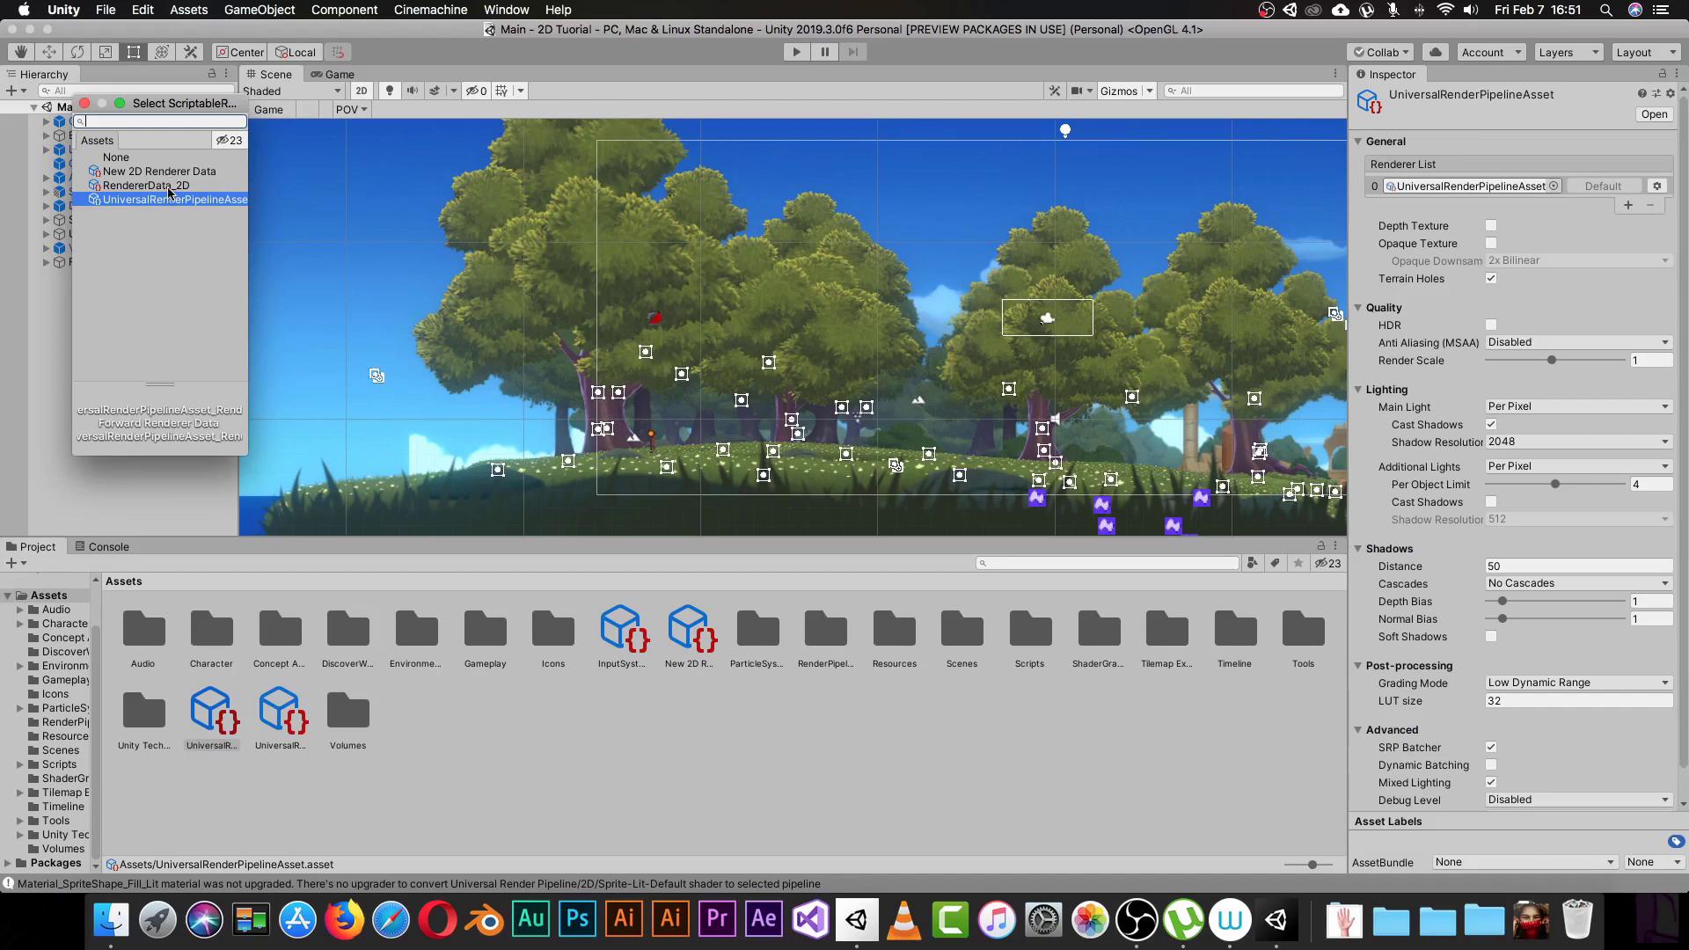
{"action": "left_click", "coordinate": [688, 625]}
{"action": "left_click", "coordinate": [700, 640]}
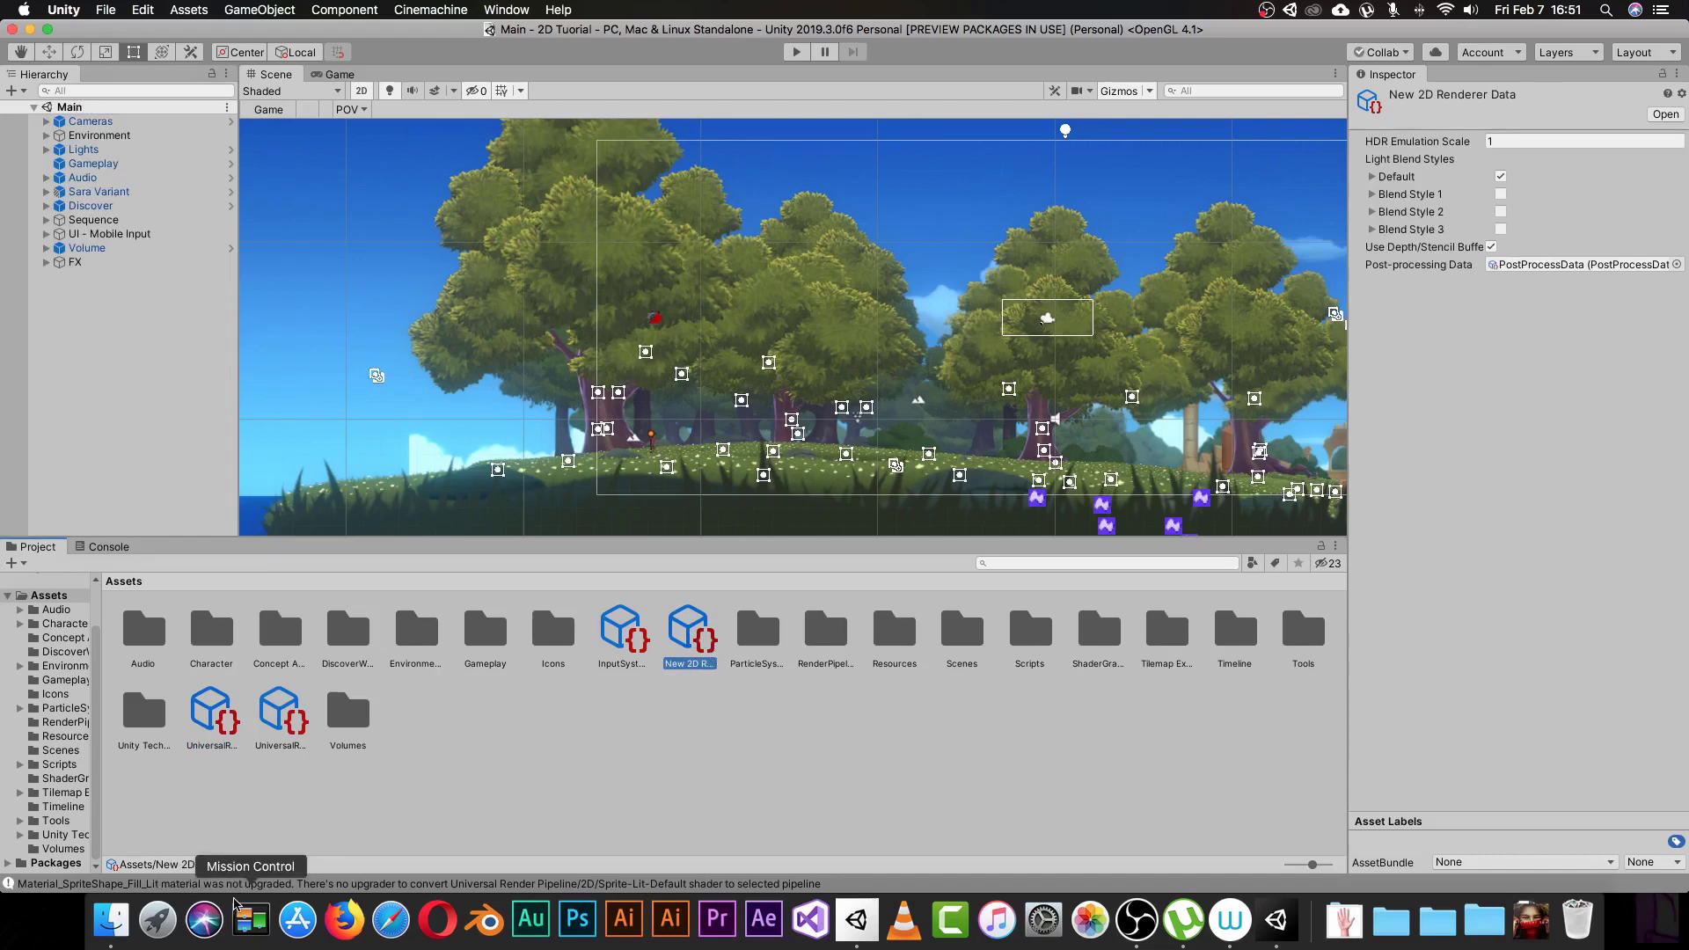
{"action": "left_click", "coordinate": [641, 679]}
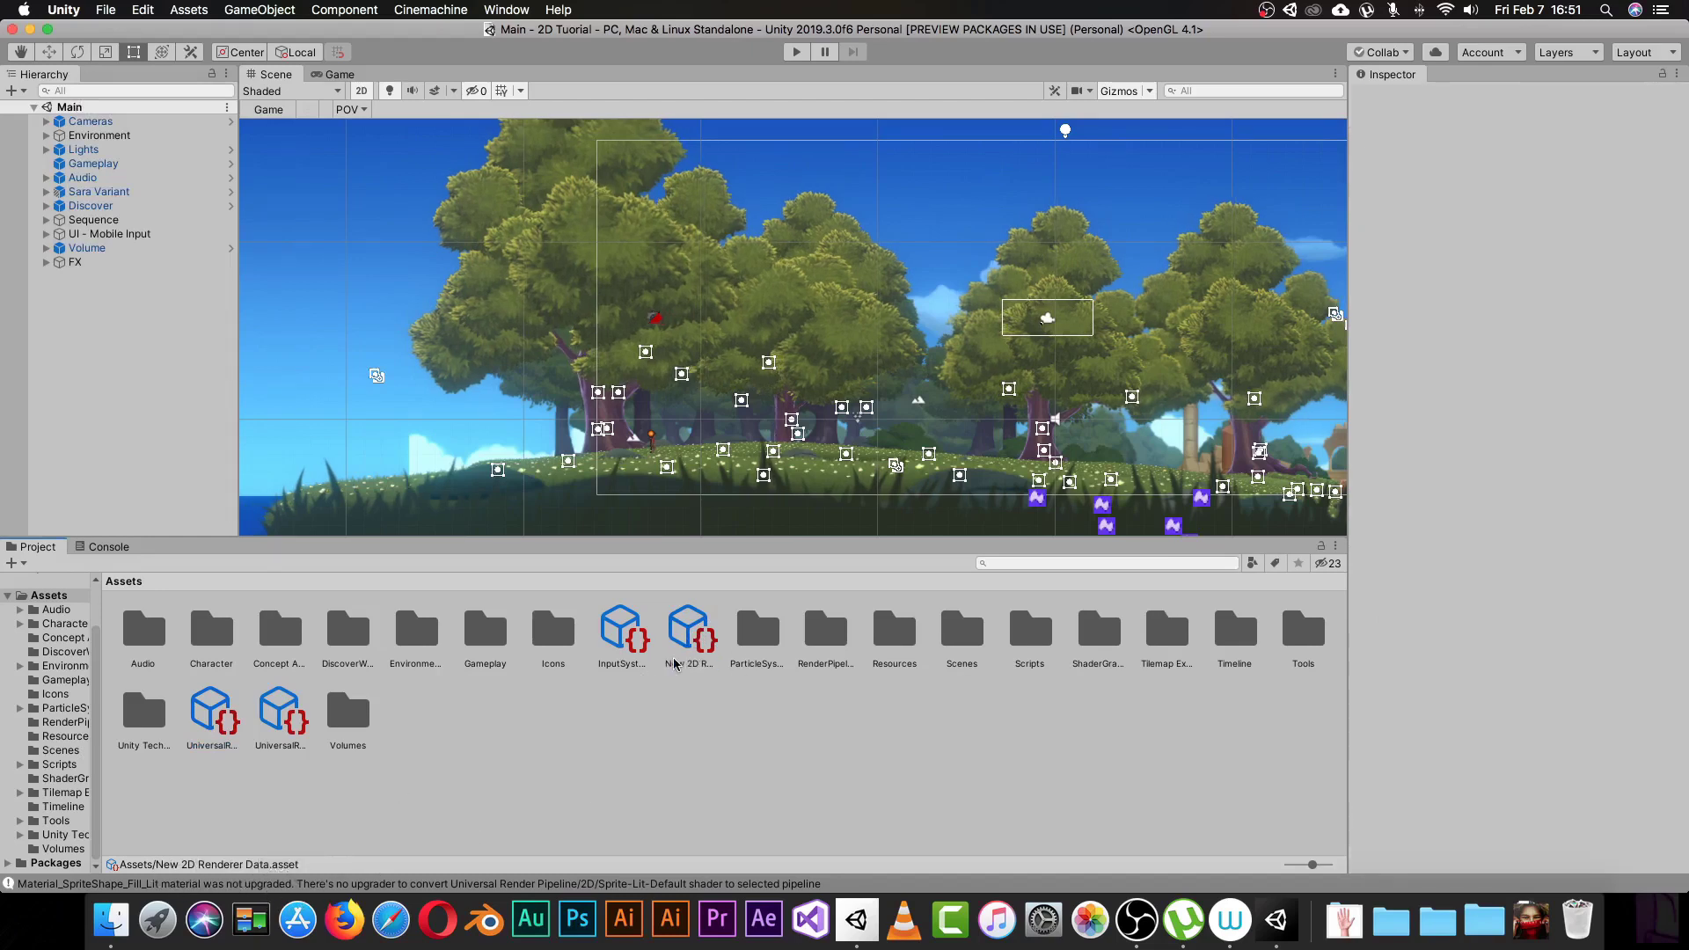
{"action": "left_click", "coordinate": [690, 639]}
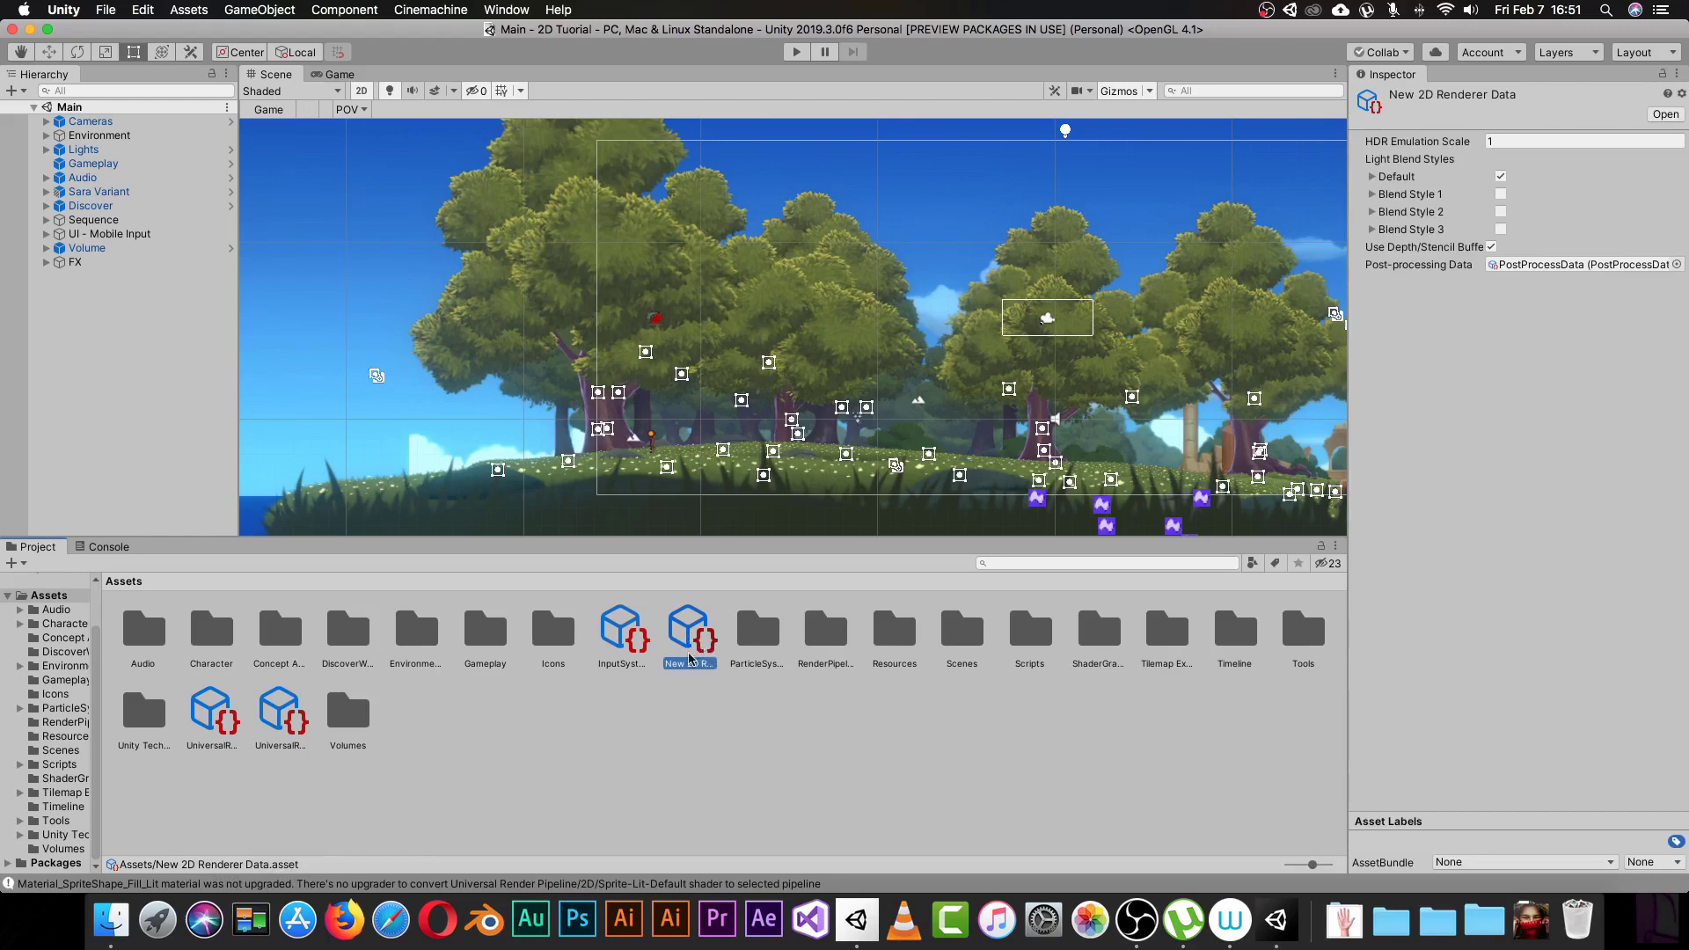
Assign New 2D Renderer Data as the default renderer in UniversalRenderPipelineAsset's Renderer List and check the scene's lighting.
{"action": "left_click", "coordinate": [219, 729]}
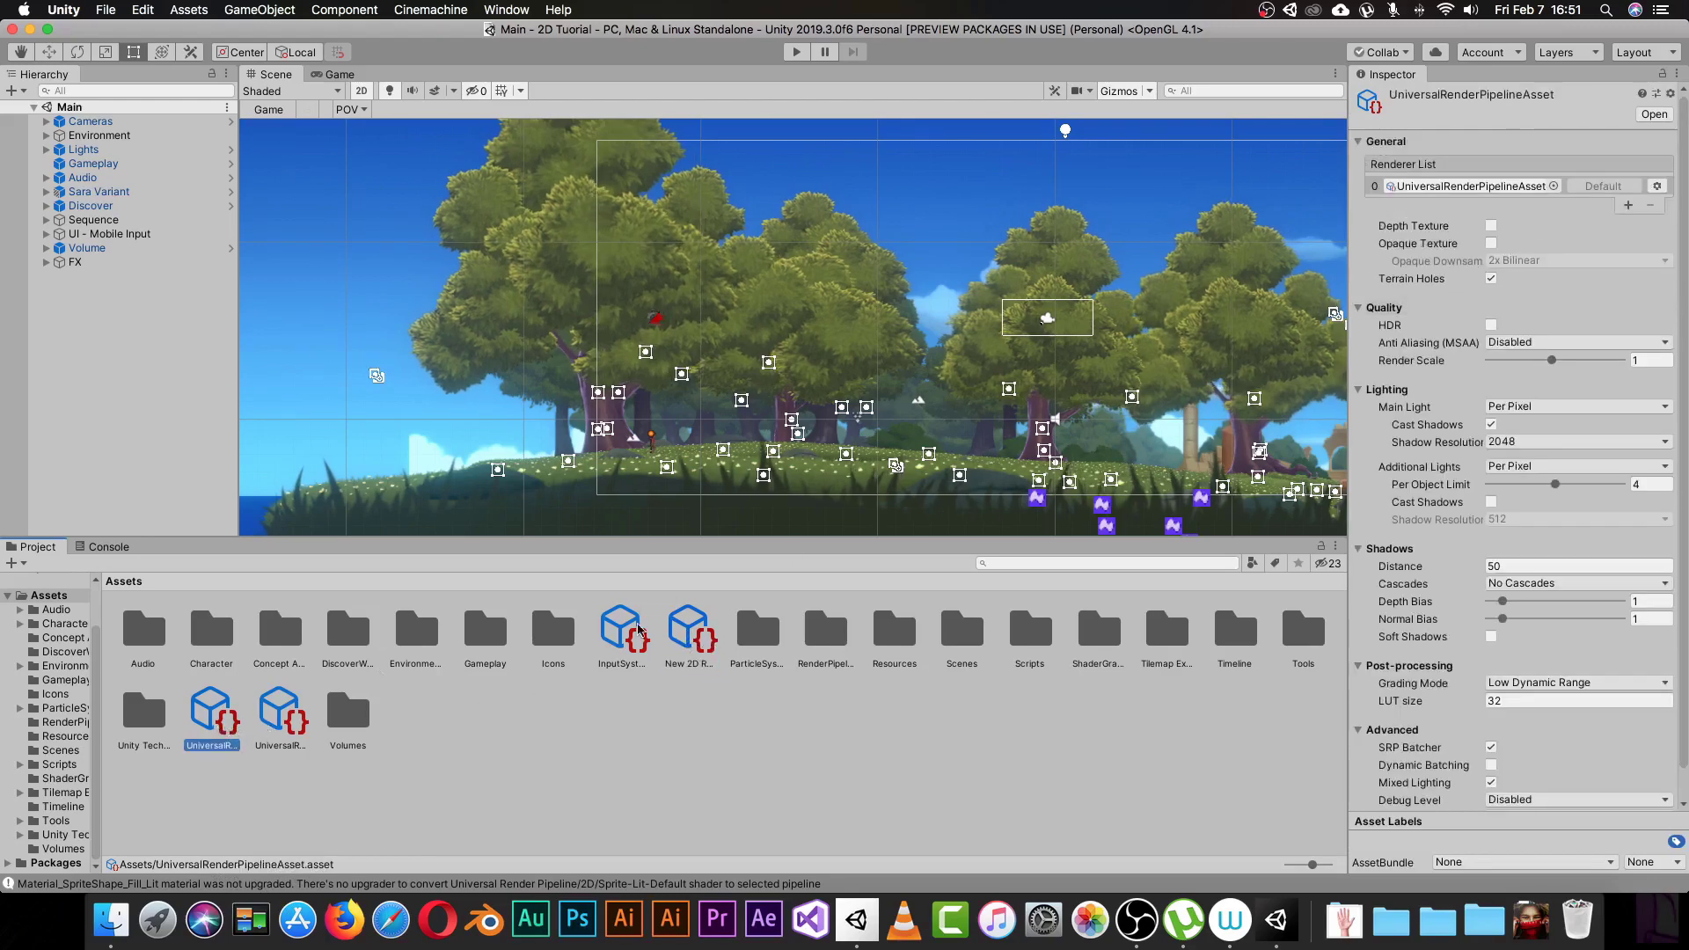
{"action": "left_click_drag", "start_coordinate": [689, 631], "coordinate": [1434, 187]}
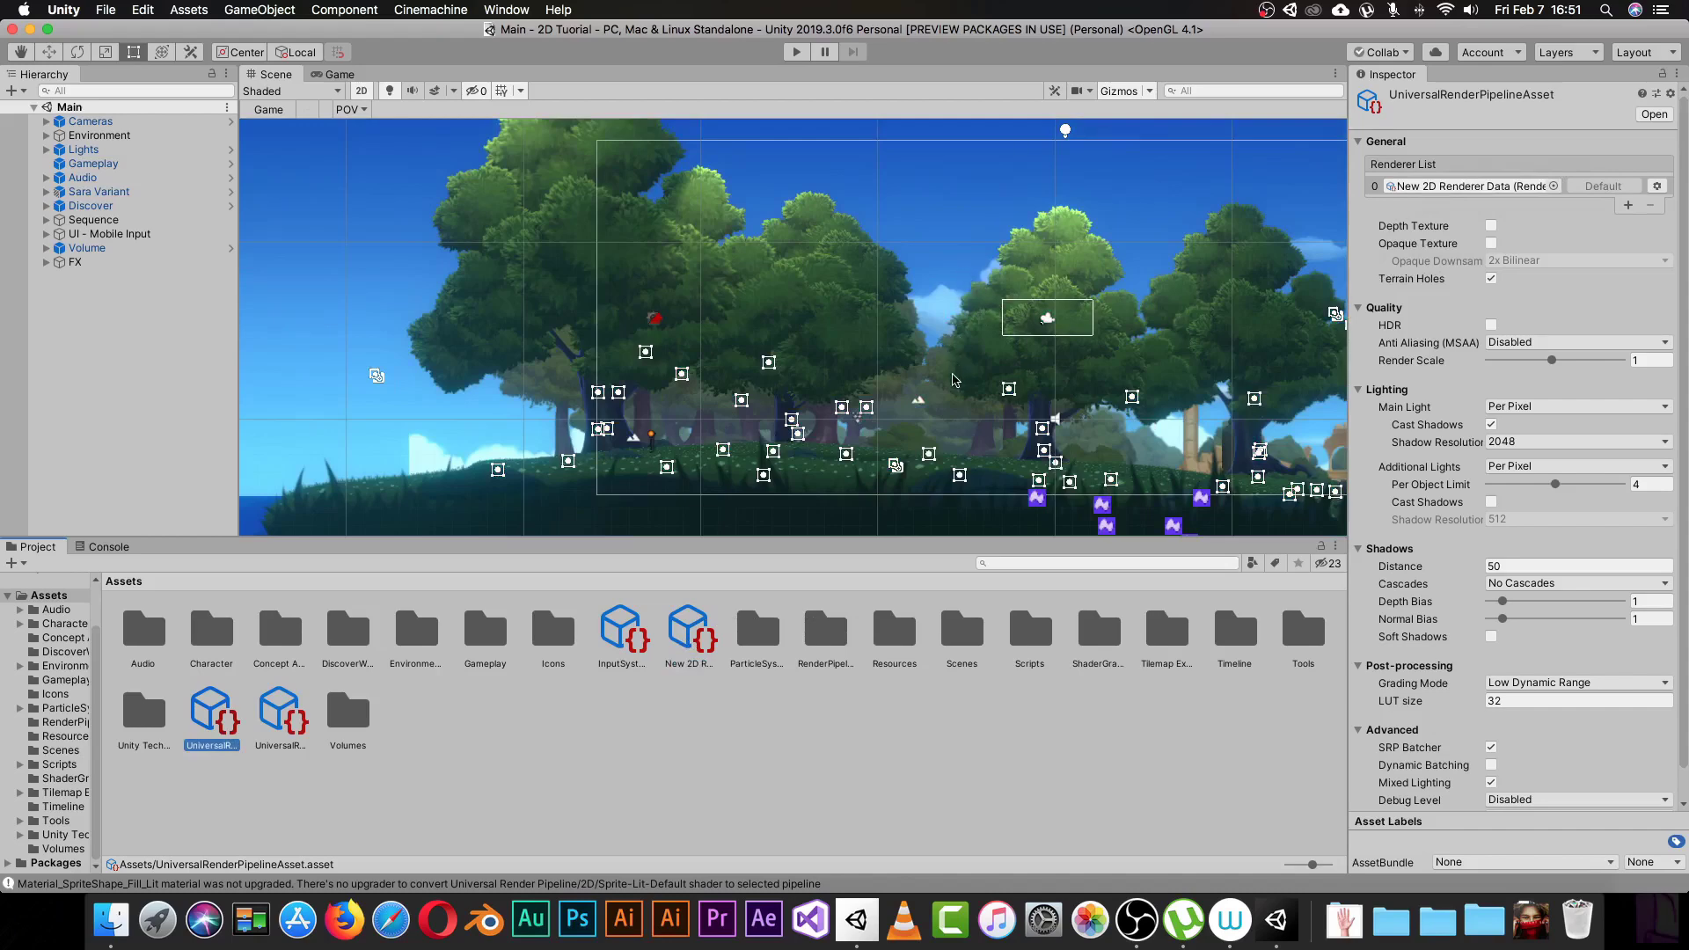
{"action": "middle_click_drag", "start_coordinate": [1025, 314], "coordinate": [945, 385]}
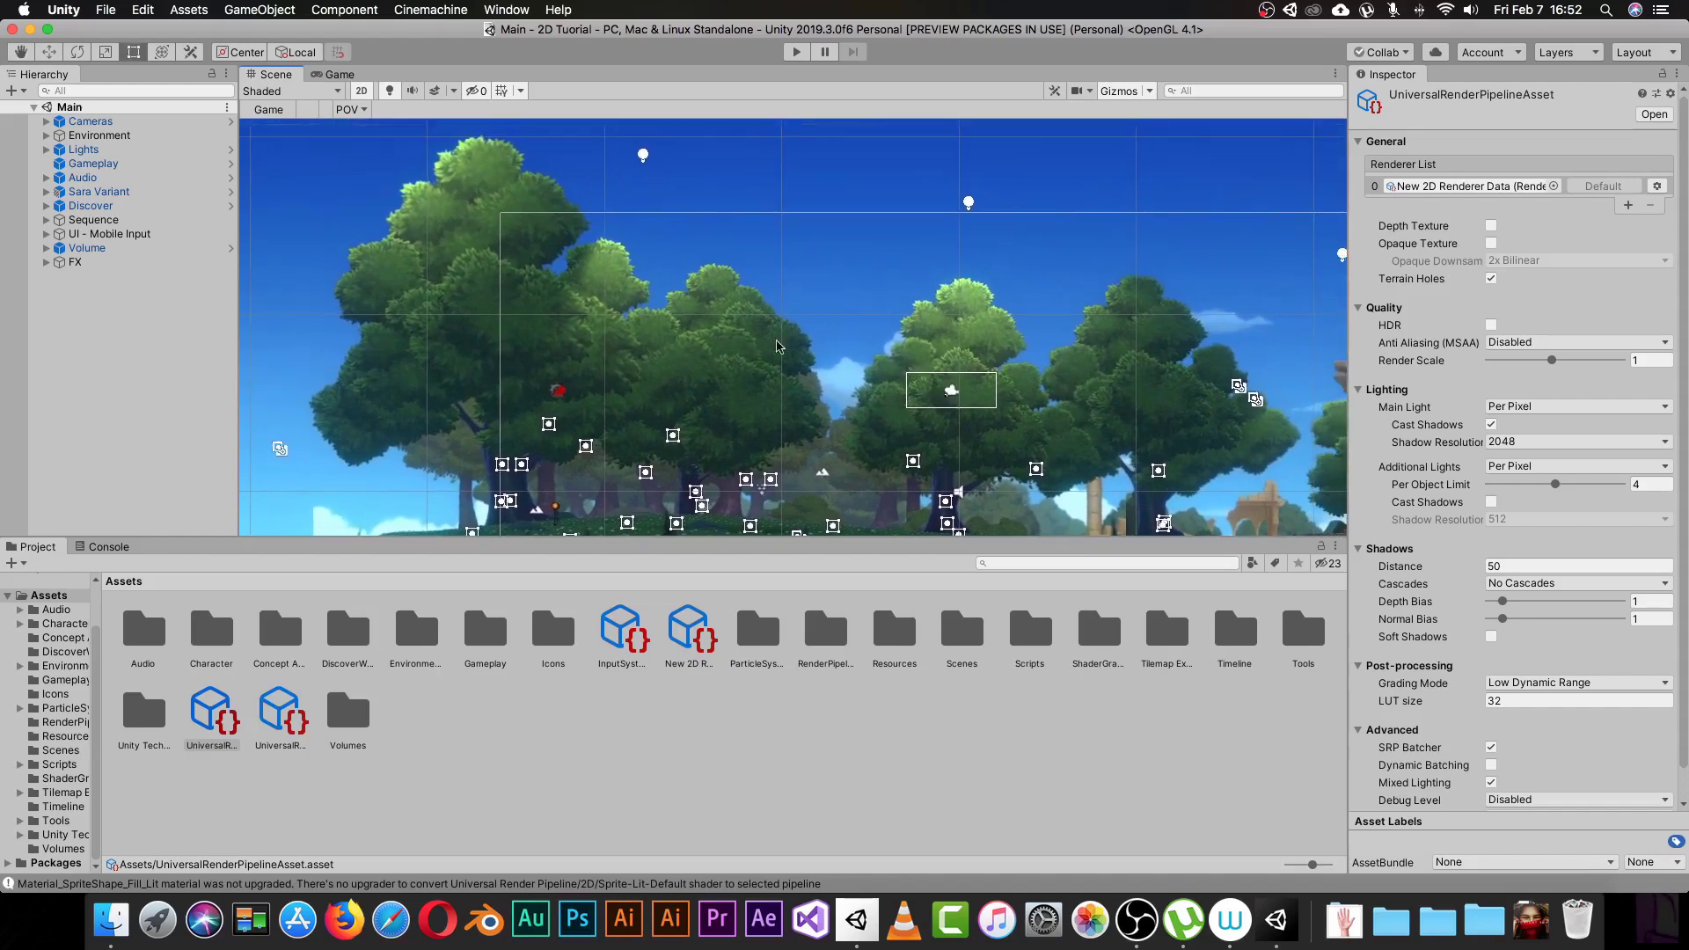
Upgrade all the project's materials to UniversalRP materials again and proceed with overwriting them.
{"action": "left_click", "coordinate": [145, 11]}
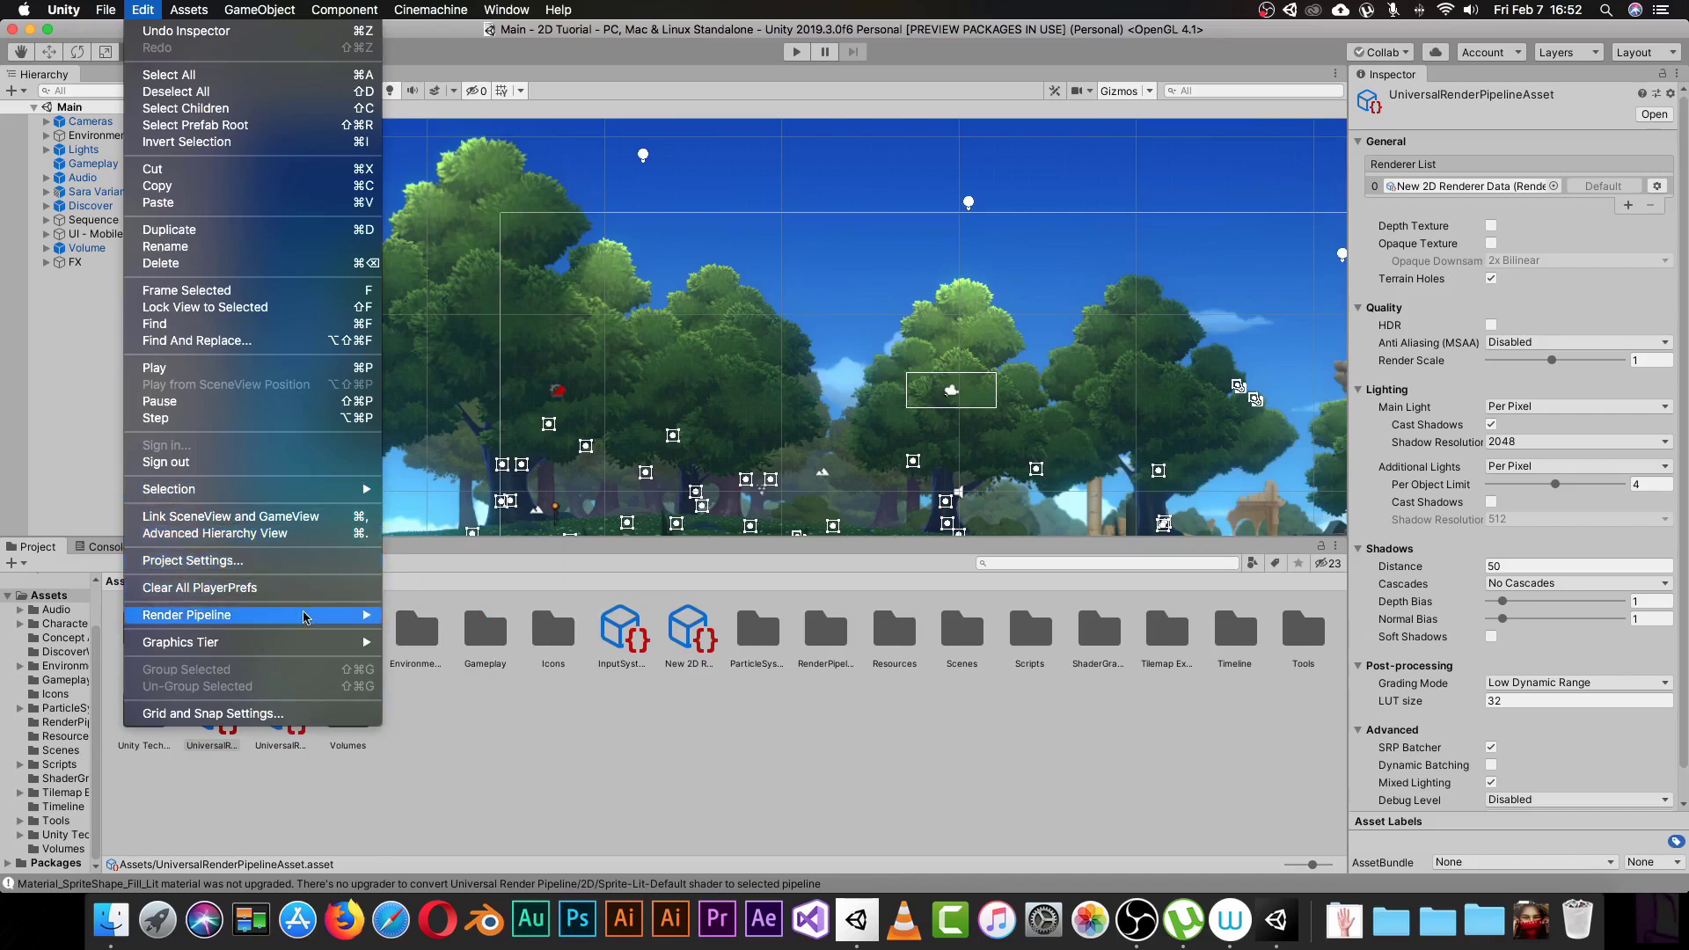
{"action": "mouse_move", "coordinate": [315, 619]}
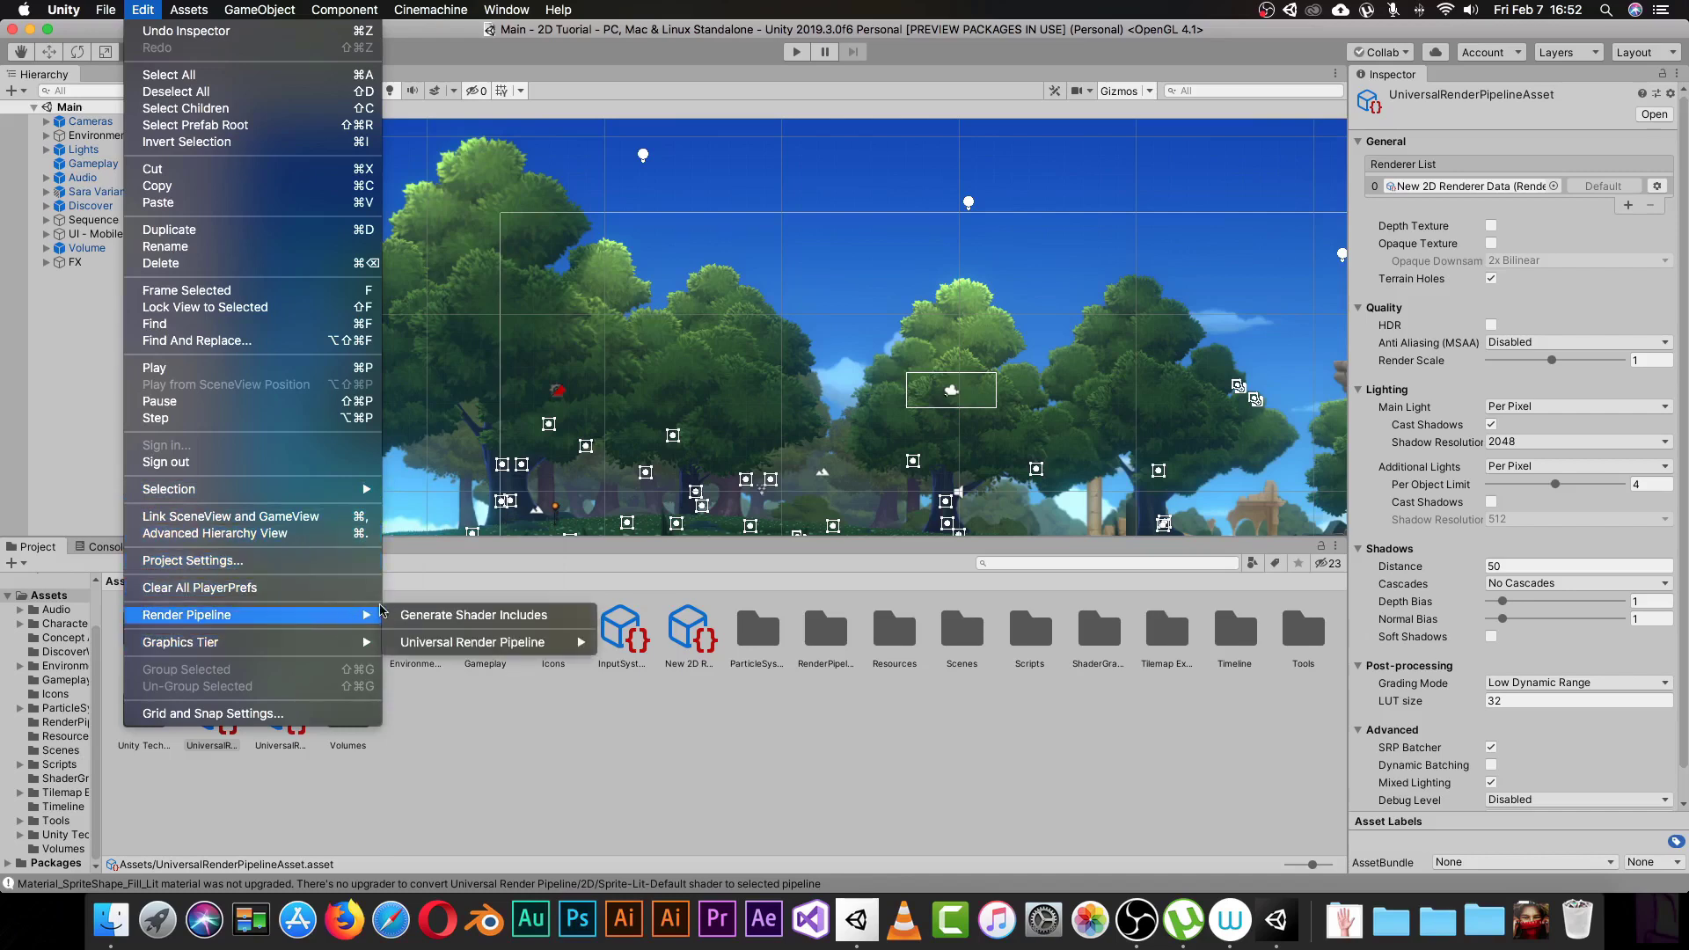
{"action": "mouse_move", "coordinate": [582, 651]}
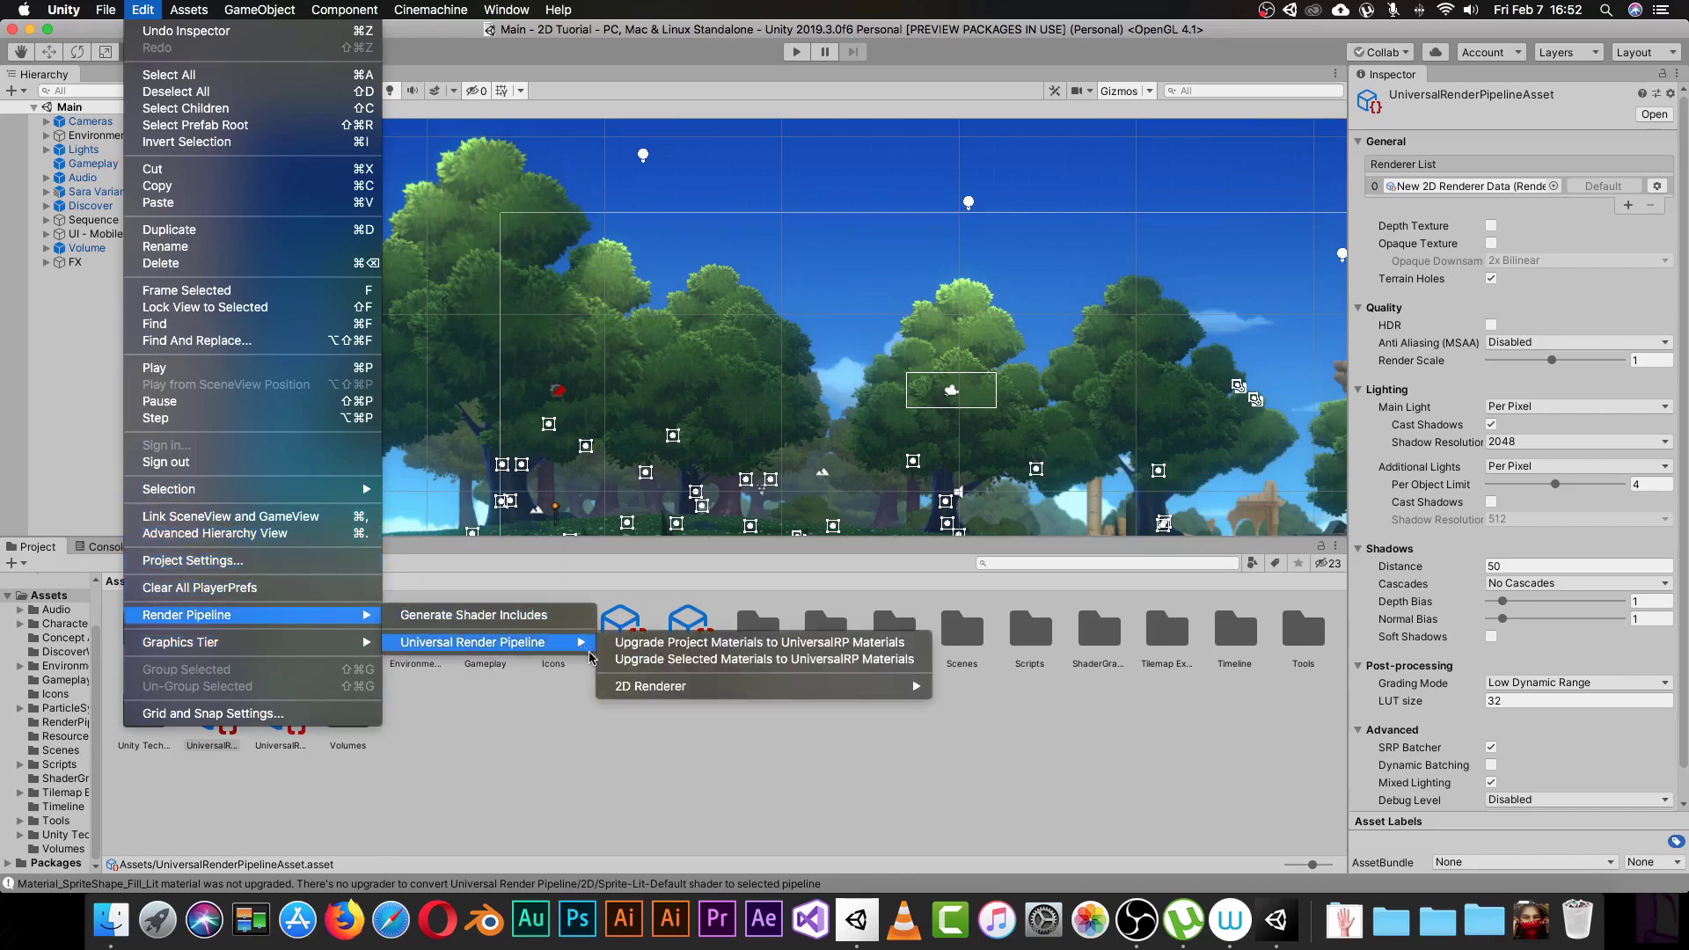
{"action": "left_click", "coordinate": [660, 649]}
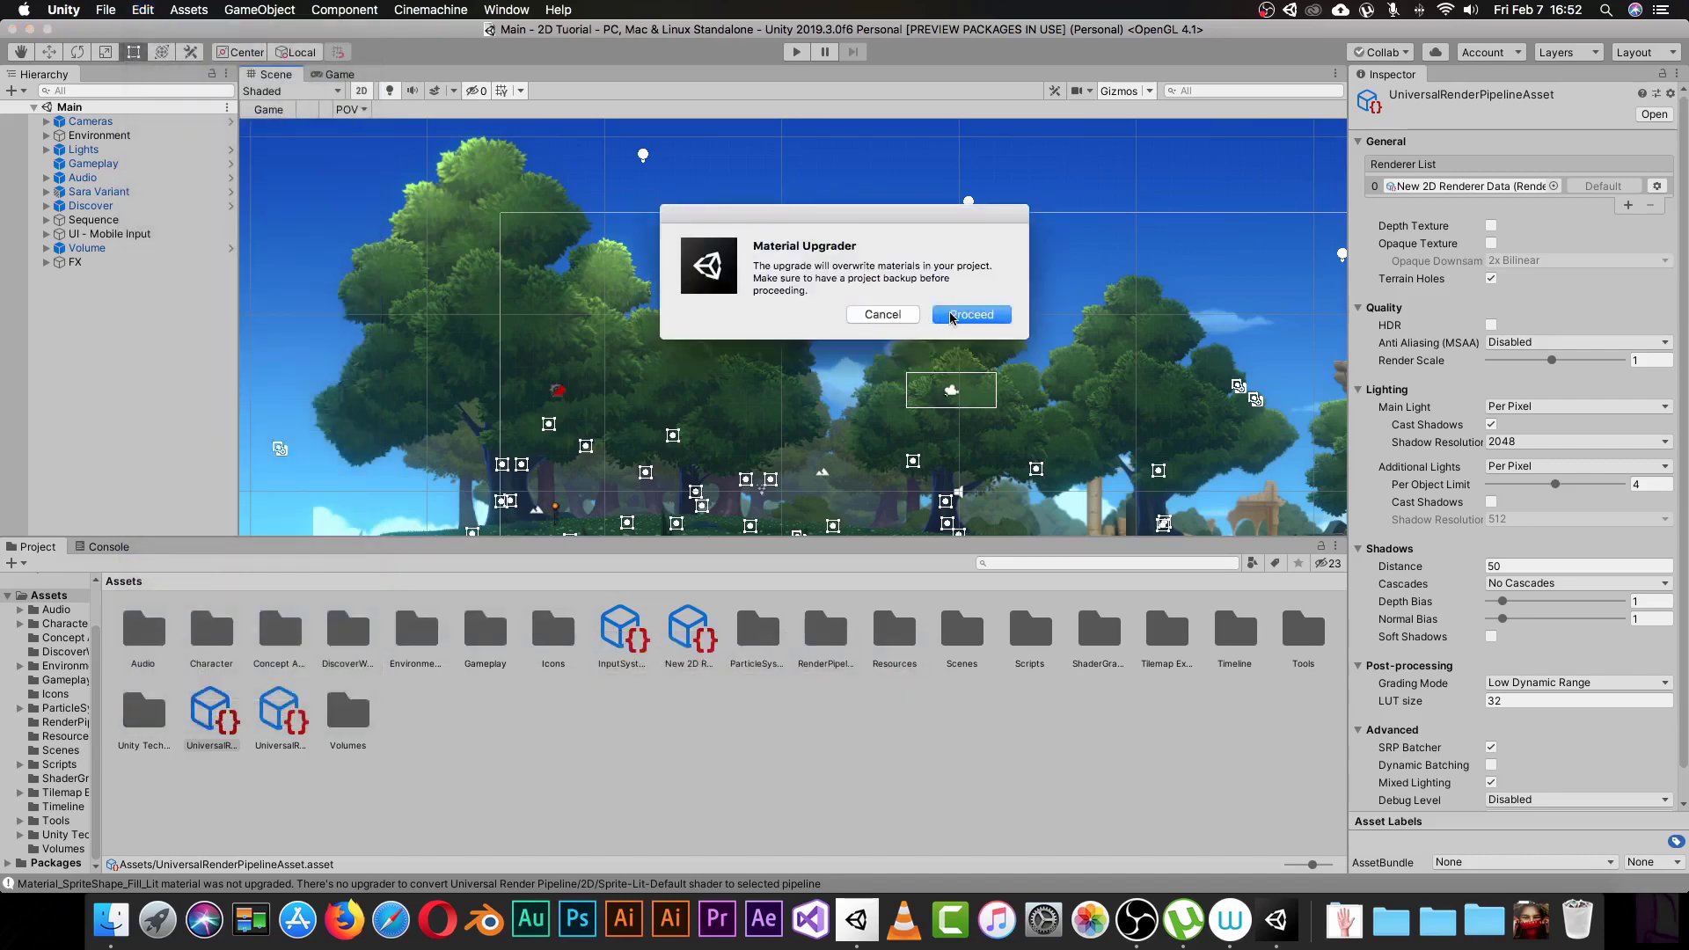
{"action": "left_click", "coordinate": [951, 315]}
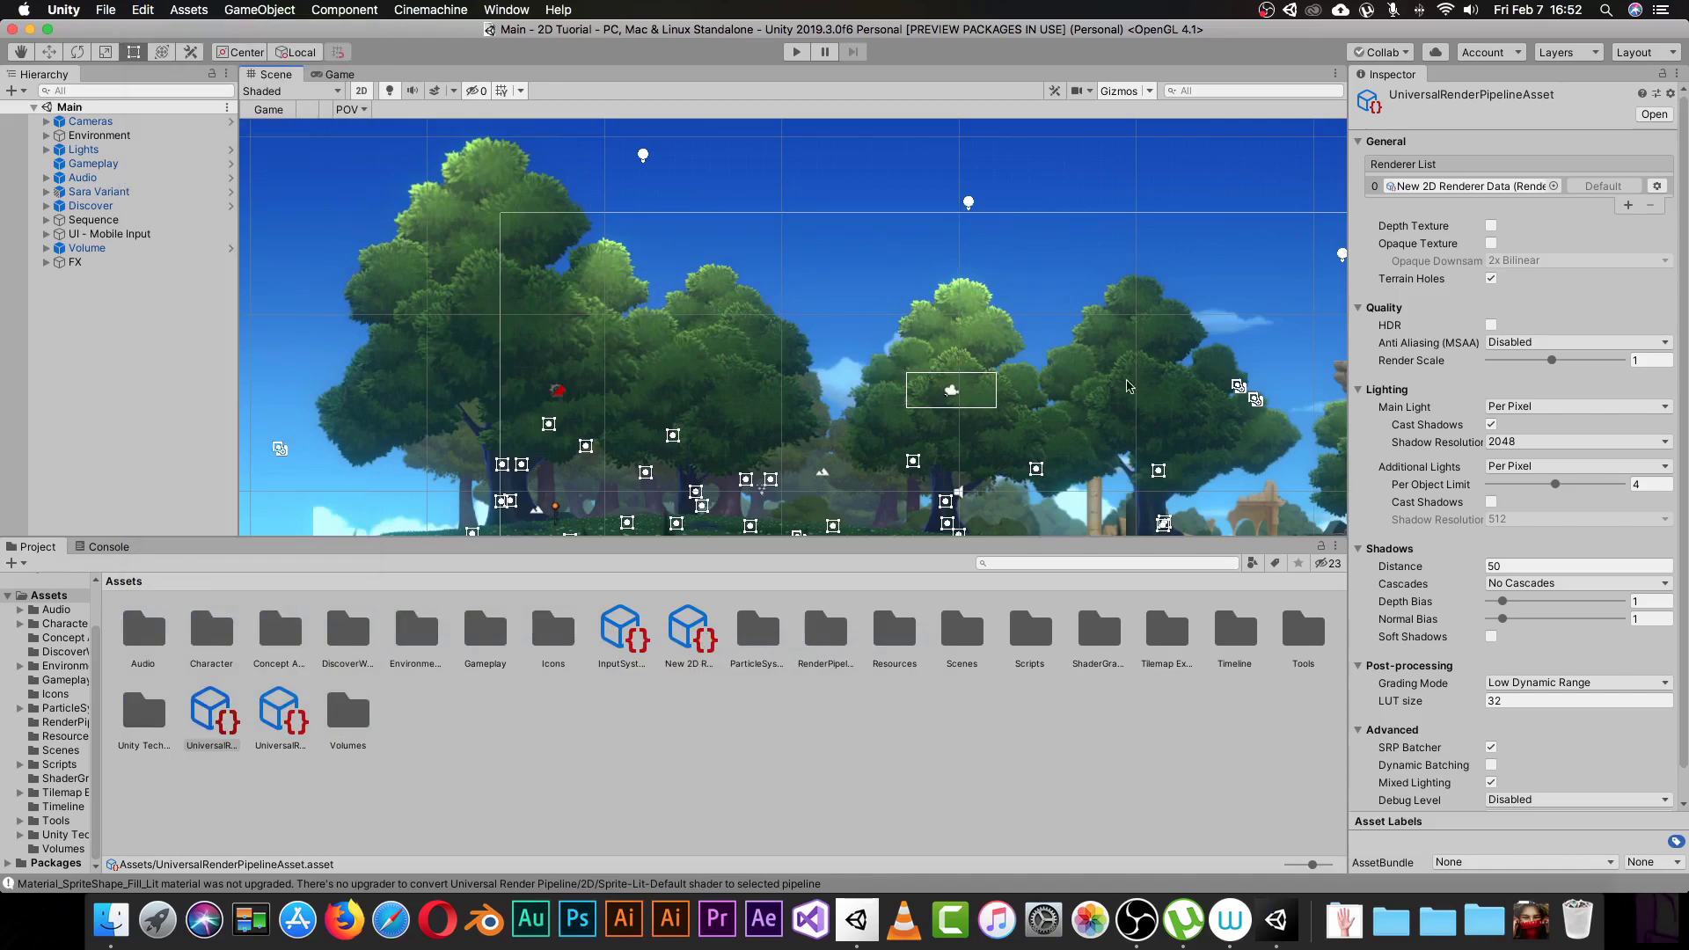
Examine the lighting on the trees, the ground and the character in the forest scene, undoing any accidental change.
{"action": "middle_click_drag", "start_coordinate": [853, 369], "coordinate": [860, 360]}
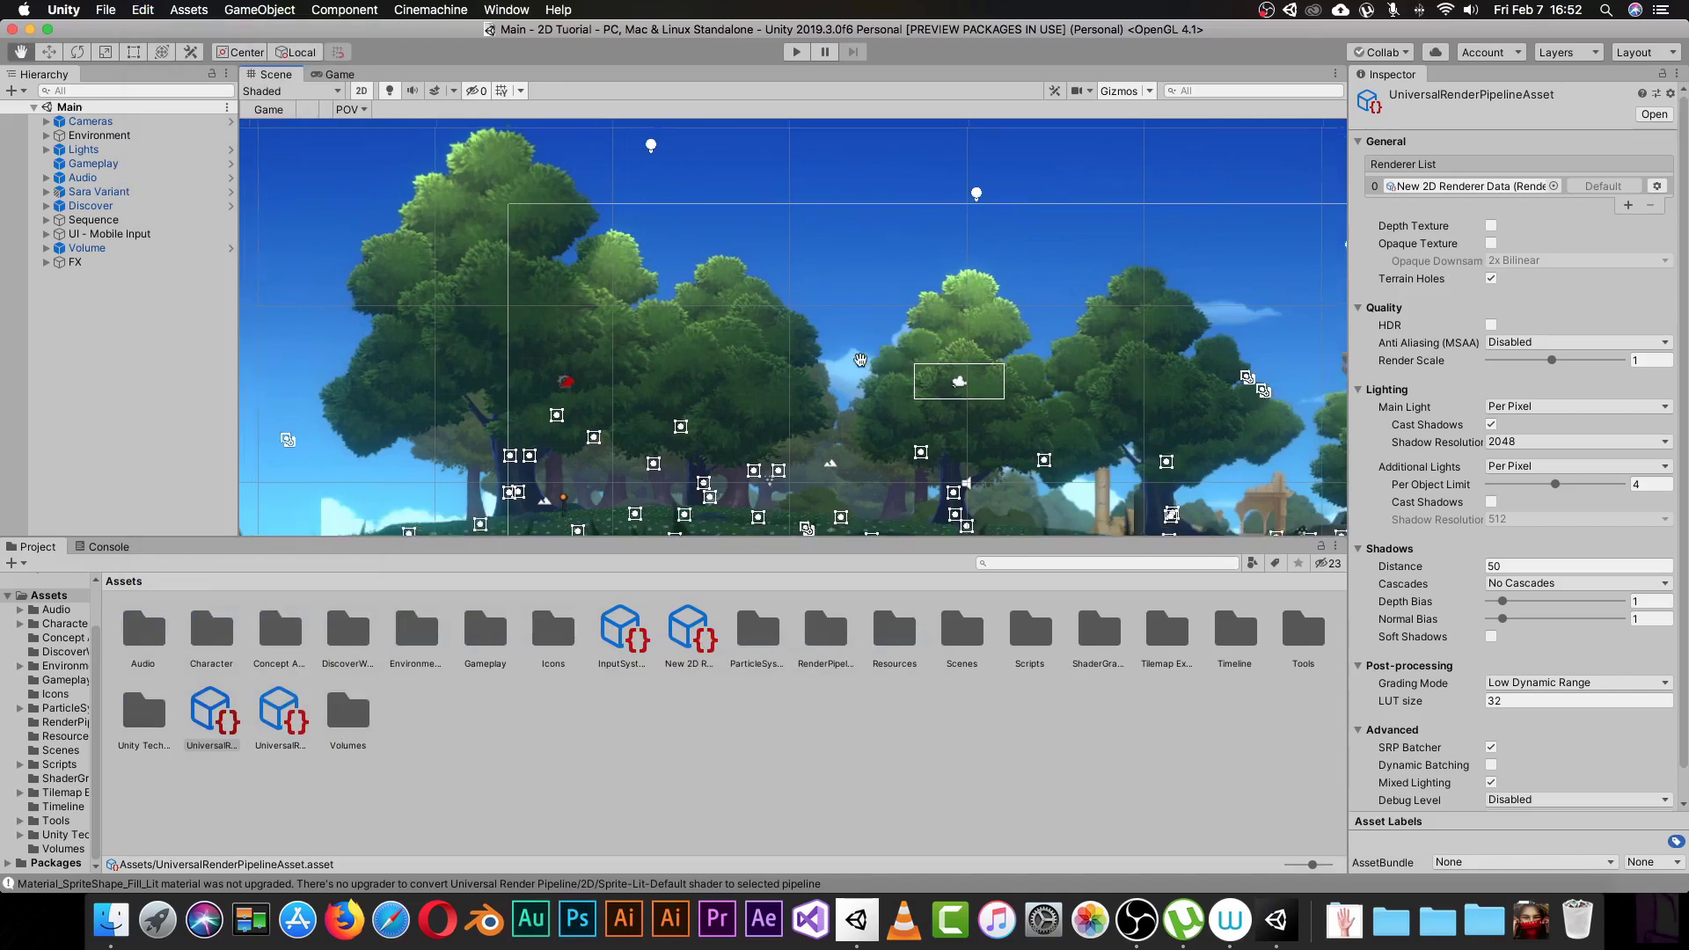
{"action": "scroll", "coordinate": [860, 360], "scroll_direction": "down", "scroll_amount": 3}
{"action": "scroll", "coordinate": [718, 299], "scroll_direction": "up", "scroll_amount": 4}
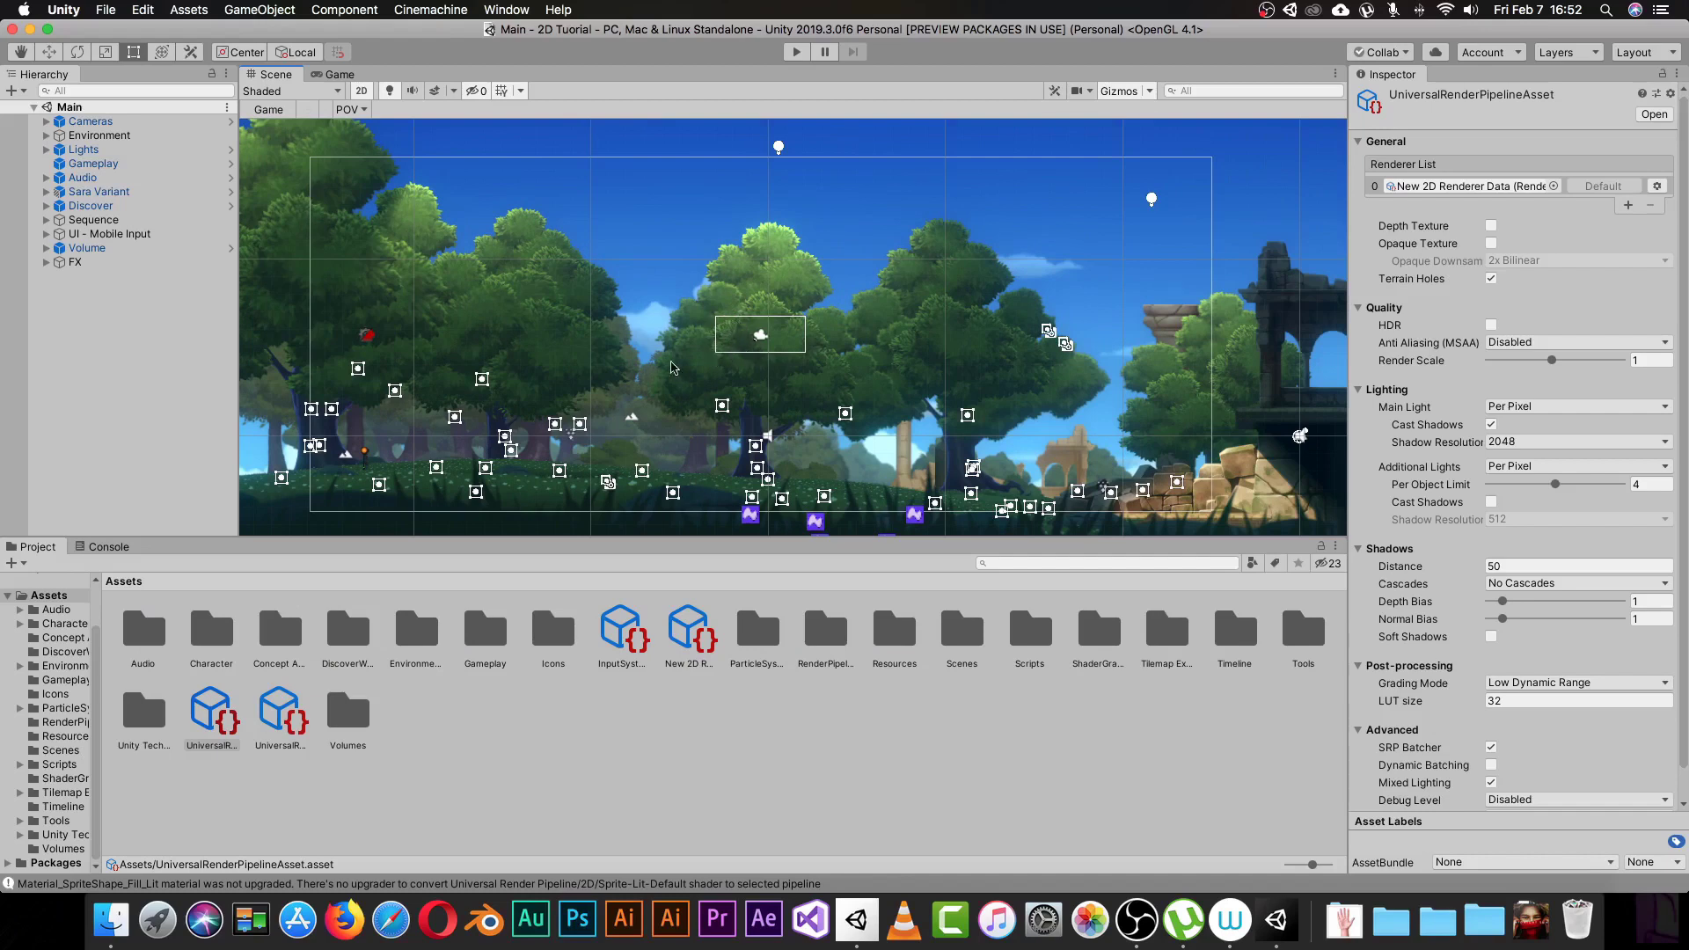
{"action": "scroll", "coordinate": [672, 368], "scroll_direction": "left", "scroll_amount": 10}
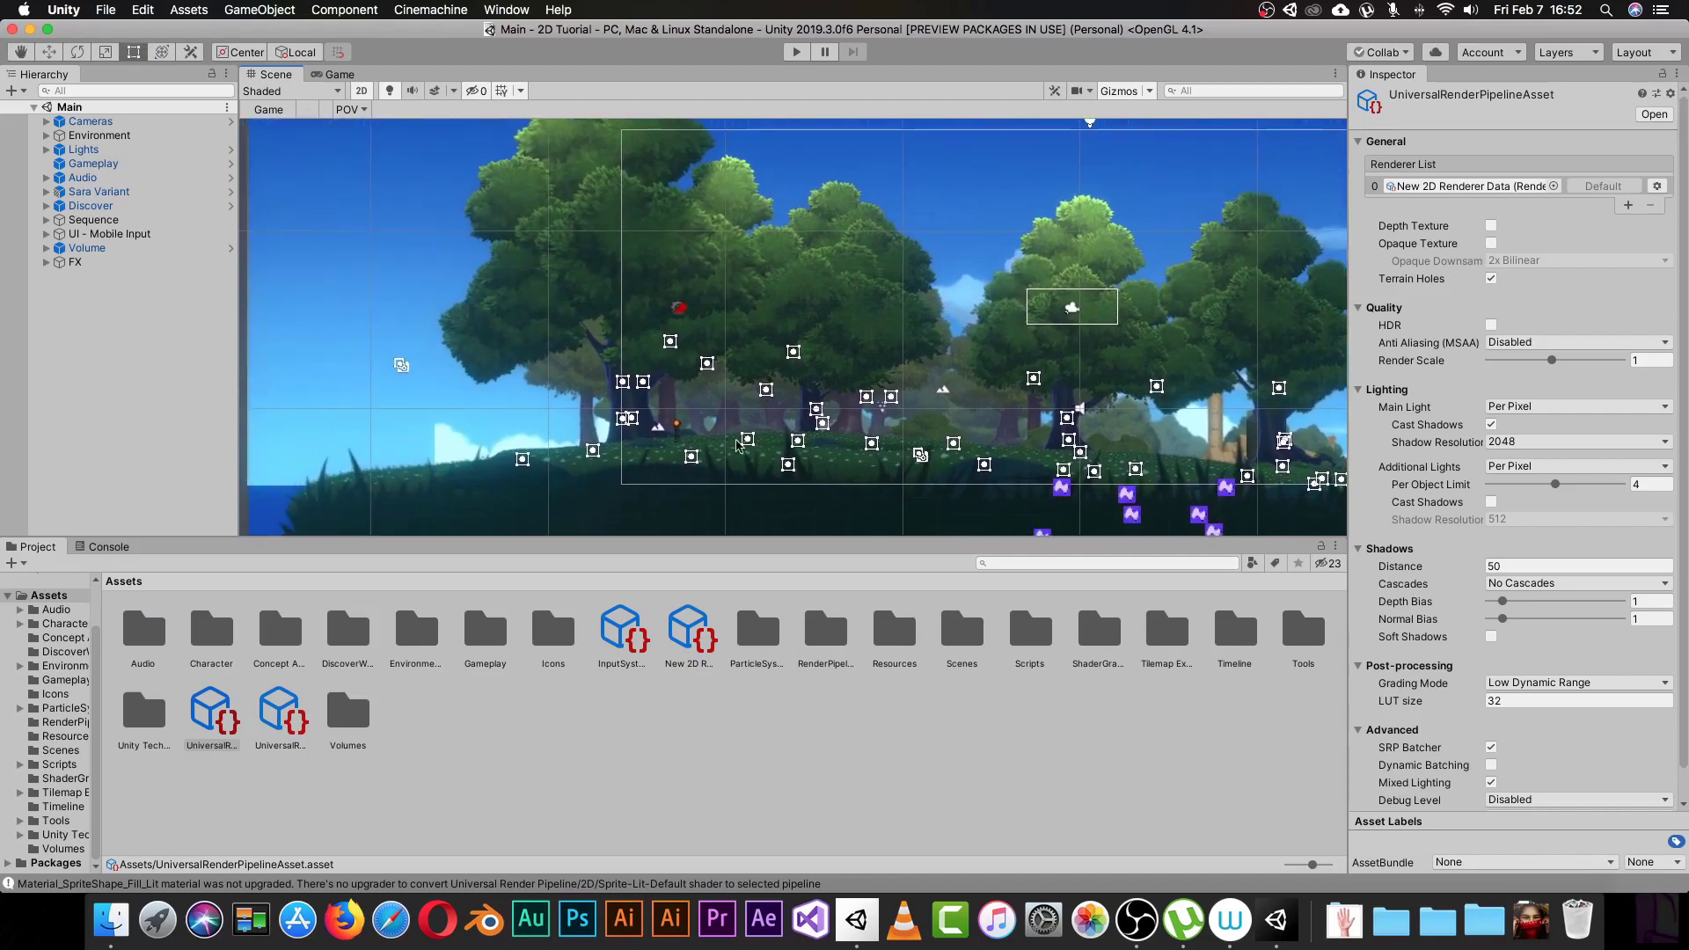
{"action": "scroll", "coordinate": [677, 443], "scroll_direction": "up", "scroll_amount": 10}
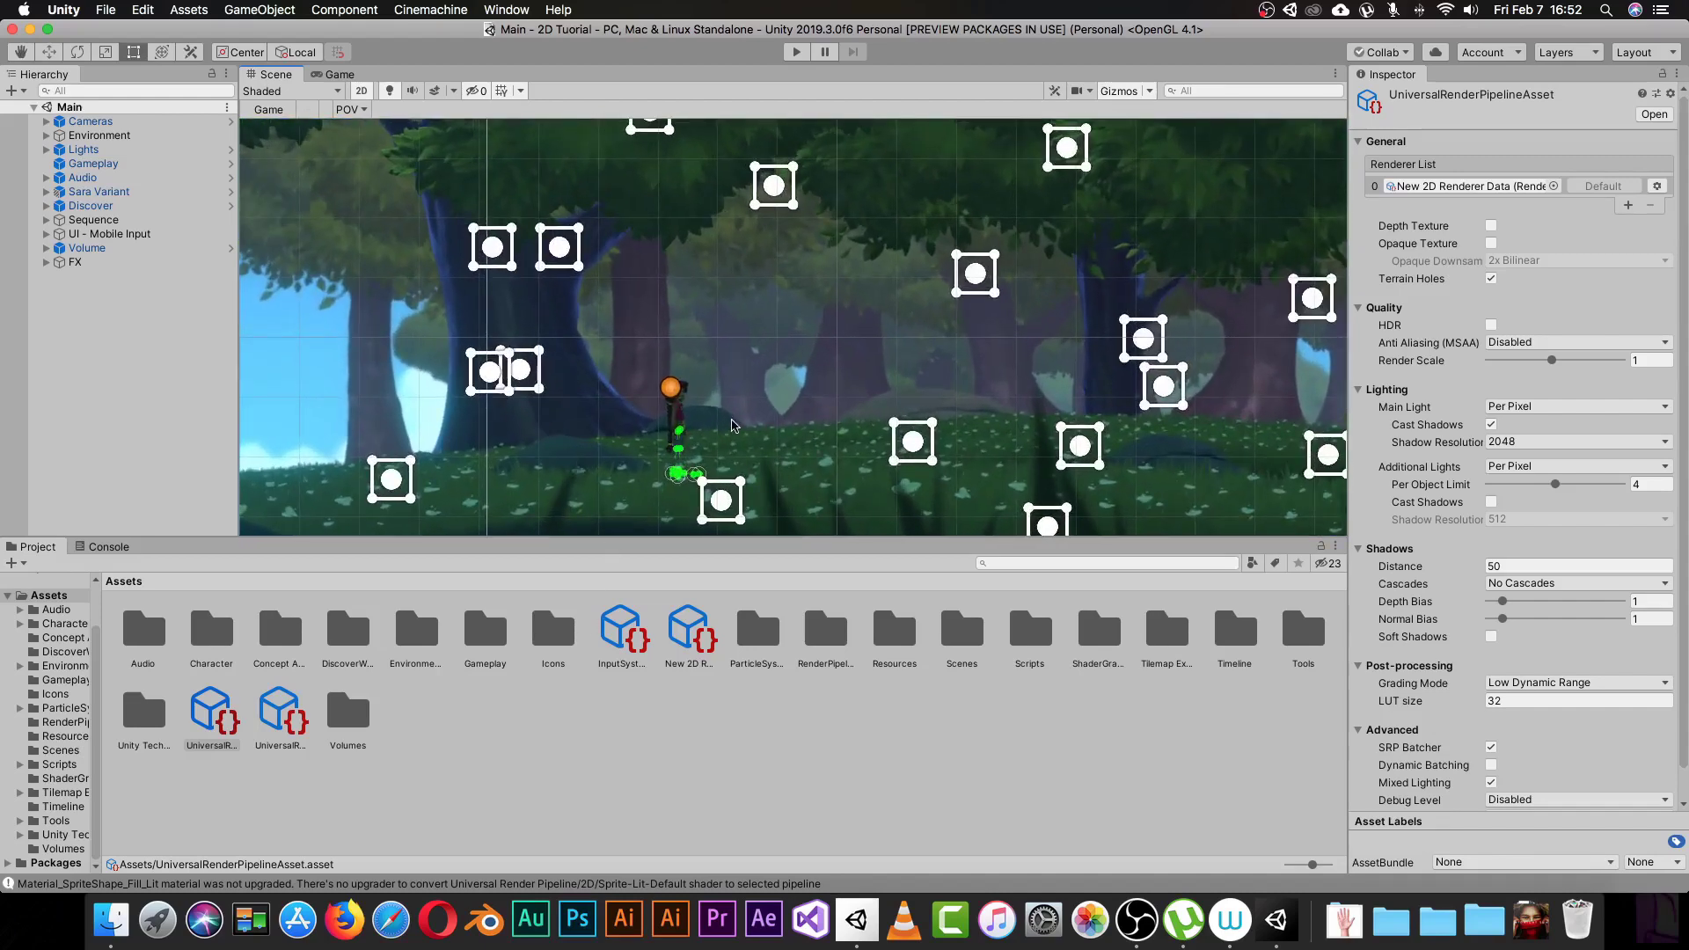
{"action": "left_click_drag", "start_coordinate": [697, 474], "coordinate": [677, 511]}
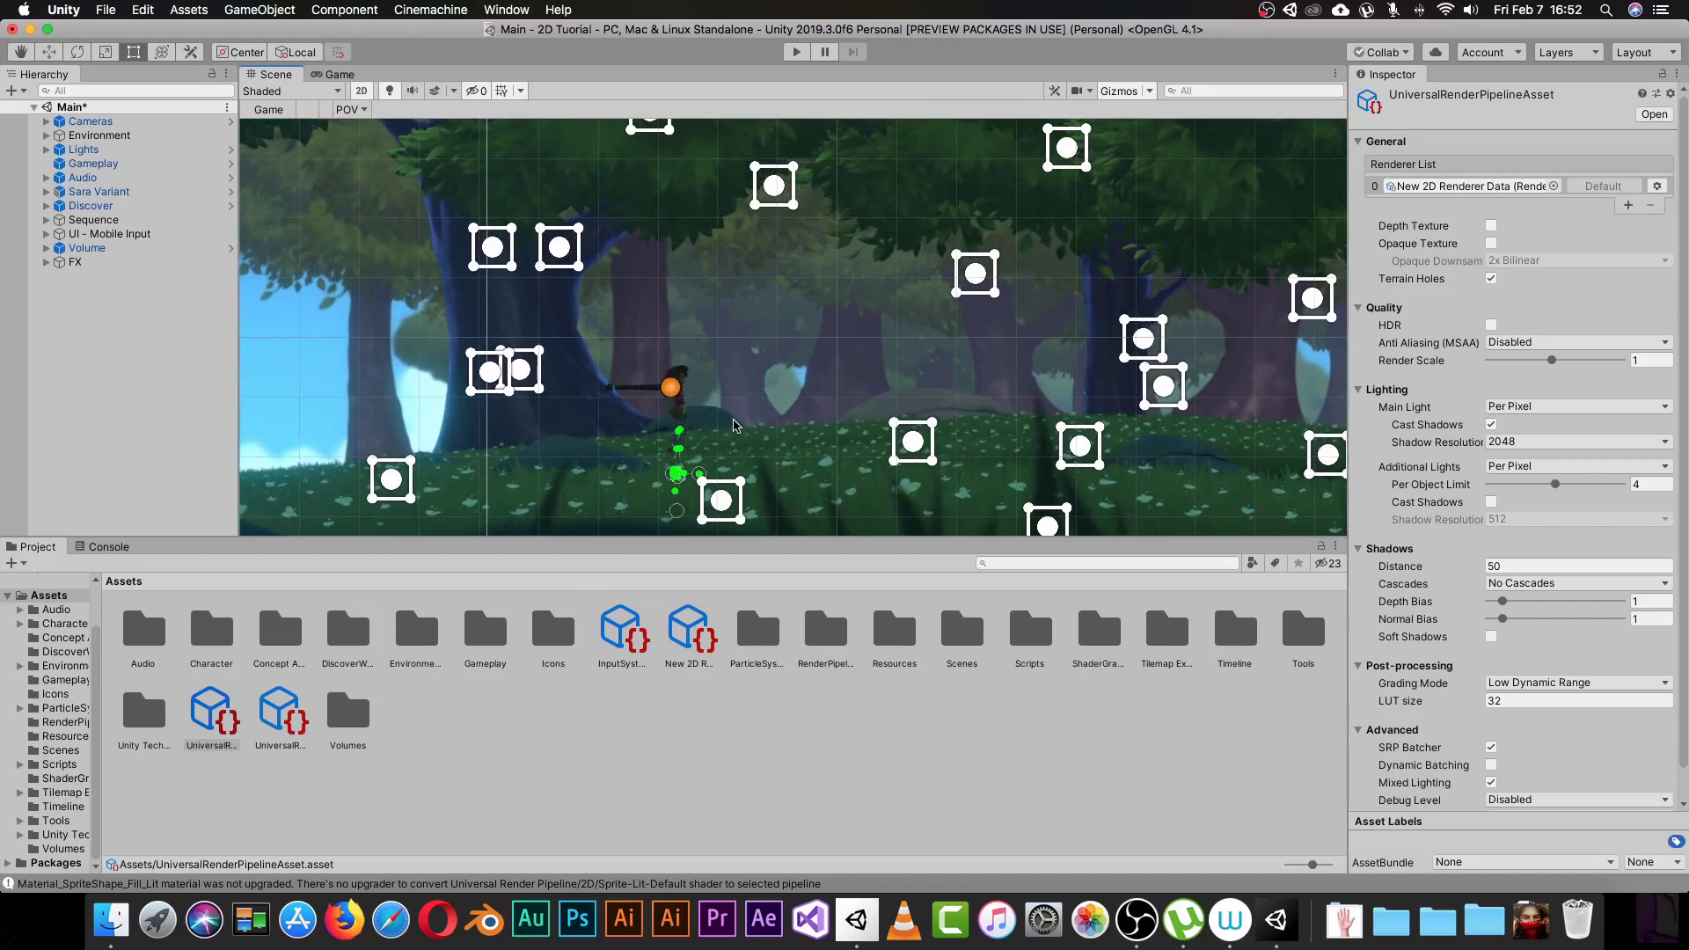
{"action": "key", "text": "super+z"}
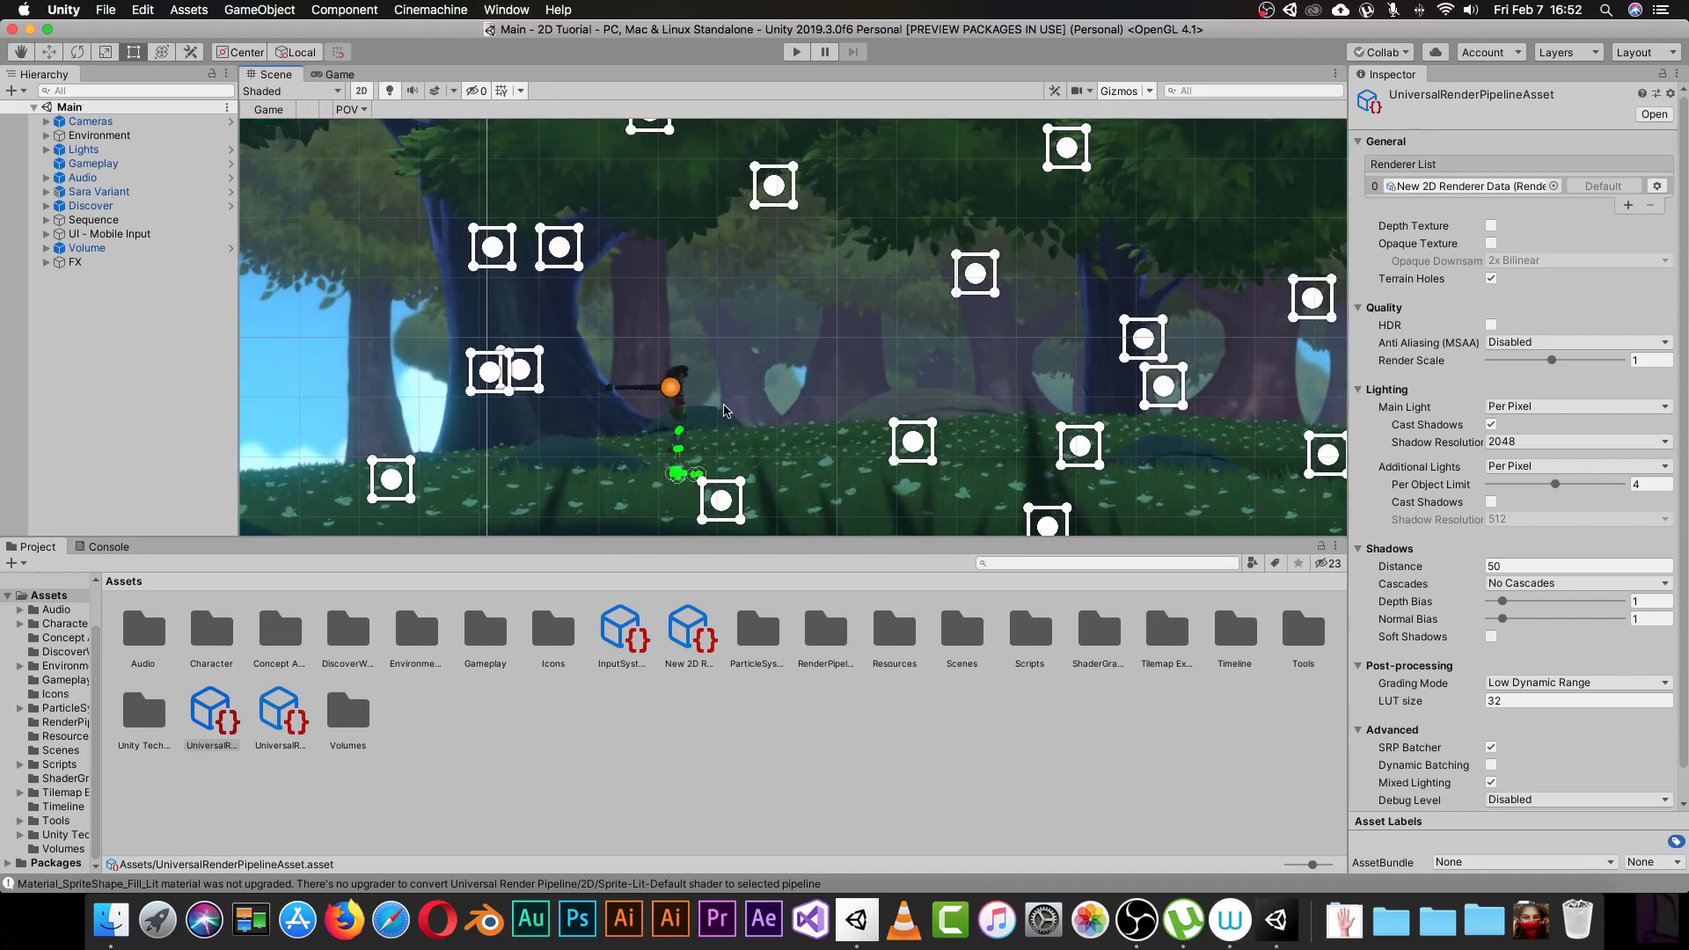
{"action": "scroll", "coordinate": [724, 410], "scroll_direction": "up", "scroll_amount": 5}
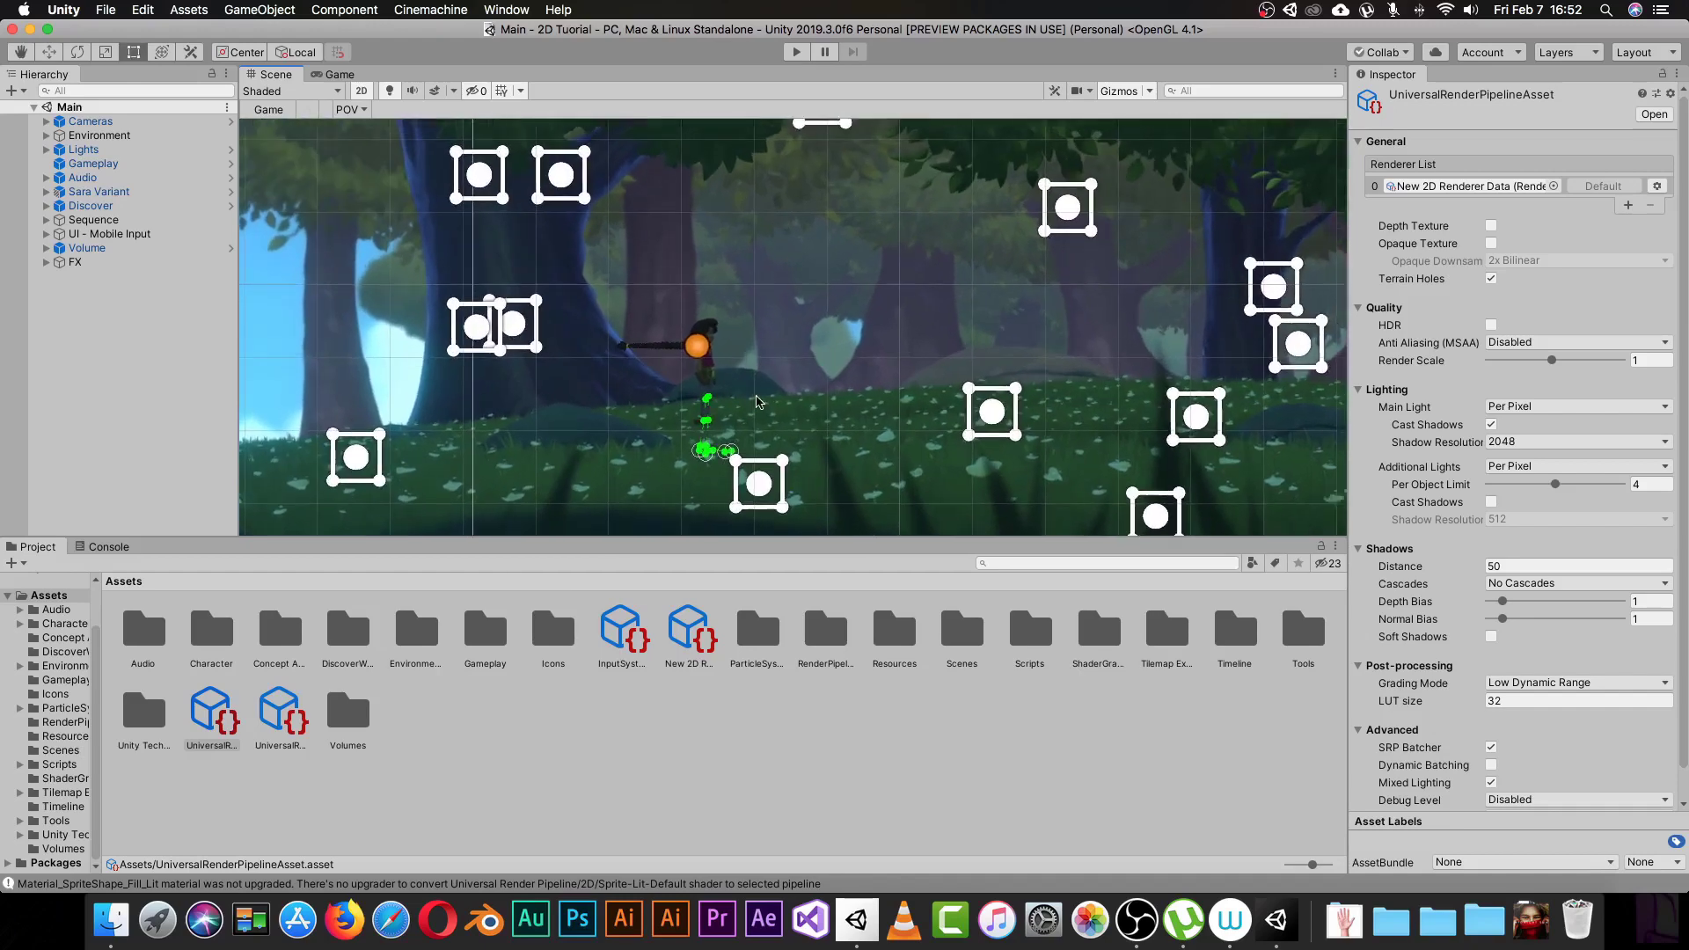
{"action": "scroll", "coordinate": [758, 402], "scroll_direction": "up", "scroll_amount": 3}
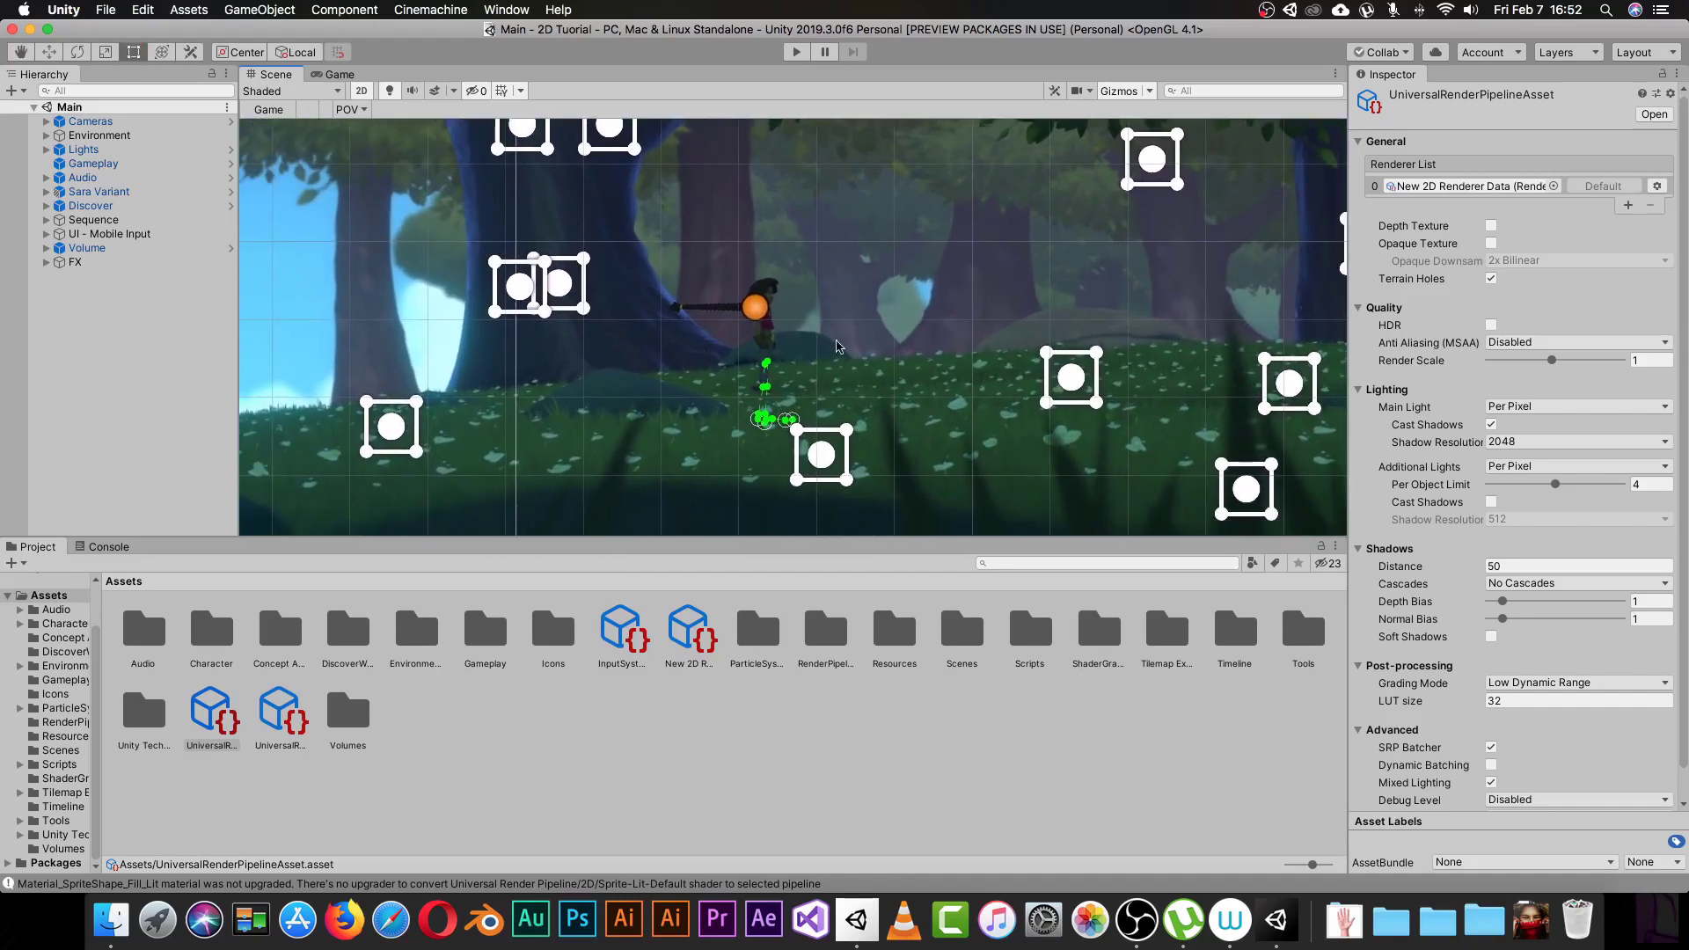
Create a Freeform Light 2D (Experimental) object at the root of the Main scene.
{"action": "left_click", "coordinate": [86, 150]}
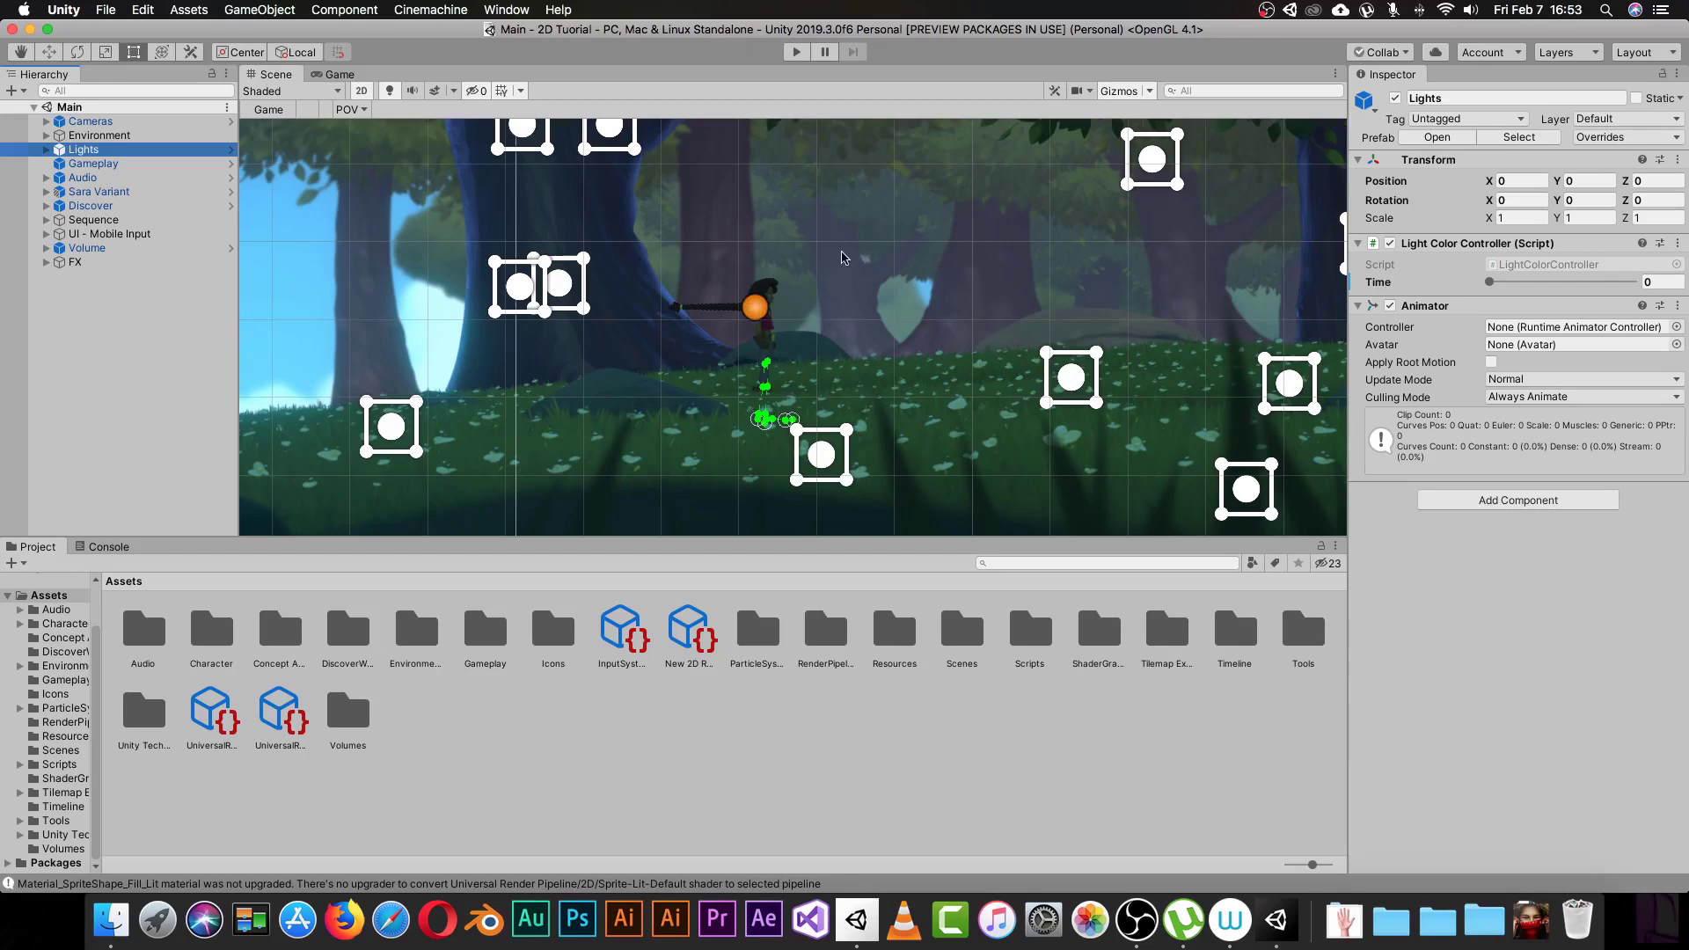
{"action": "left_click", "coordinate": [127, 341]}
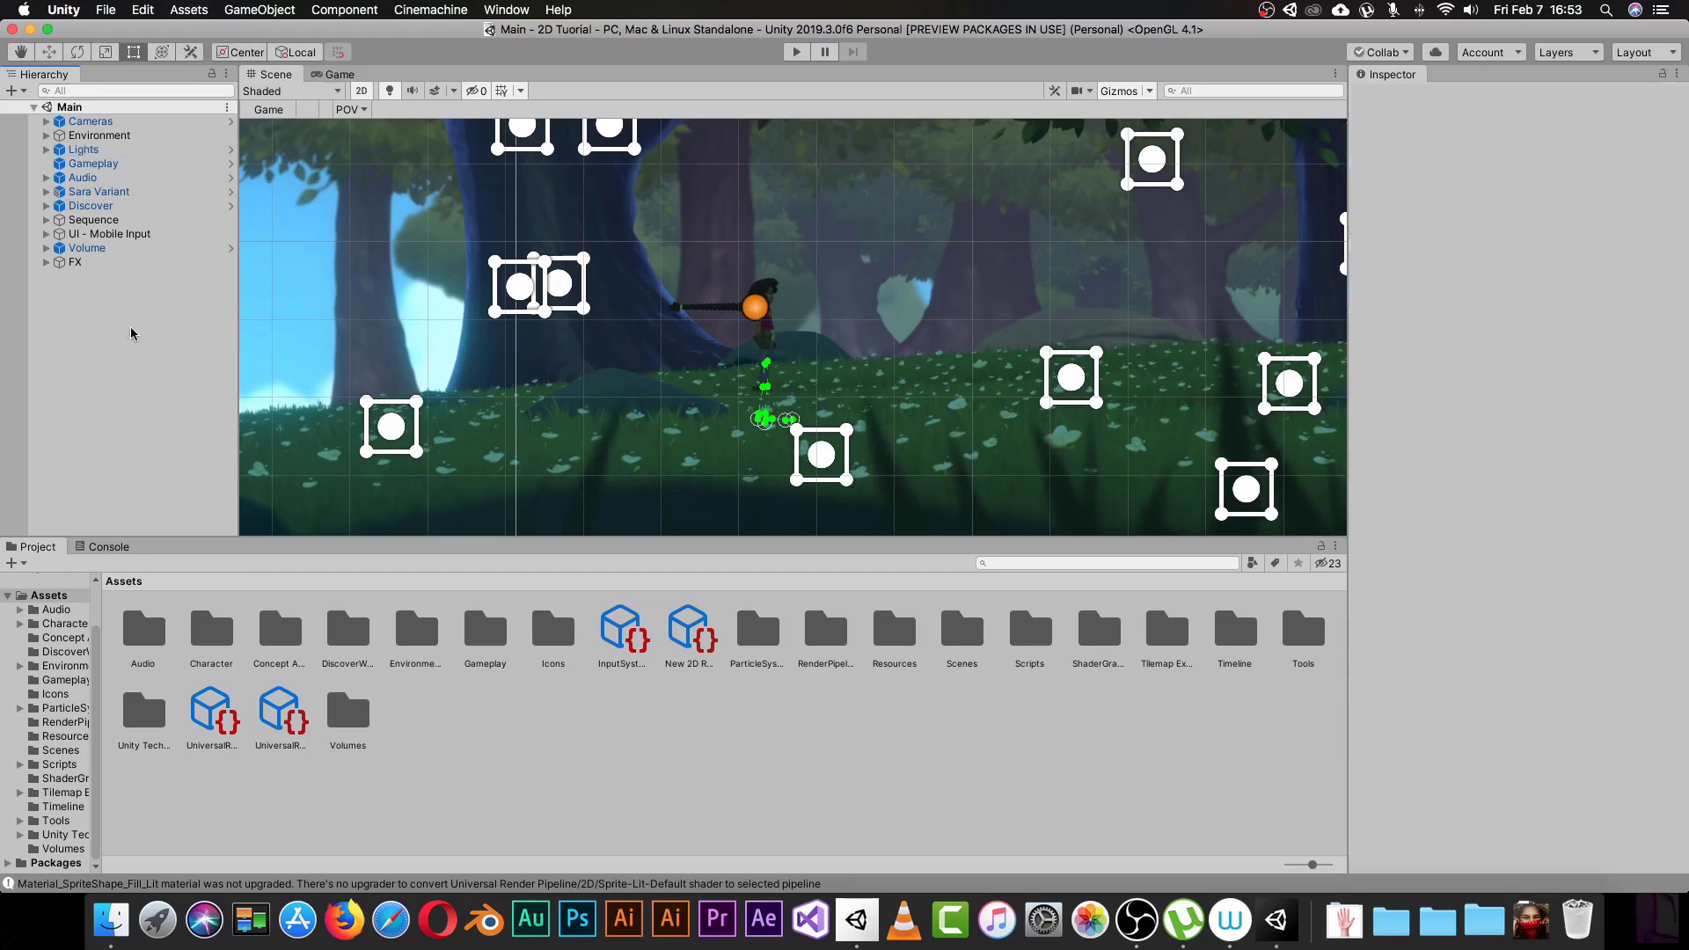
{"action": "right_click", "coordinate": [137, 310]}
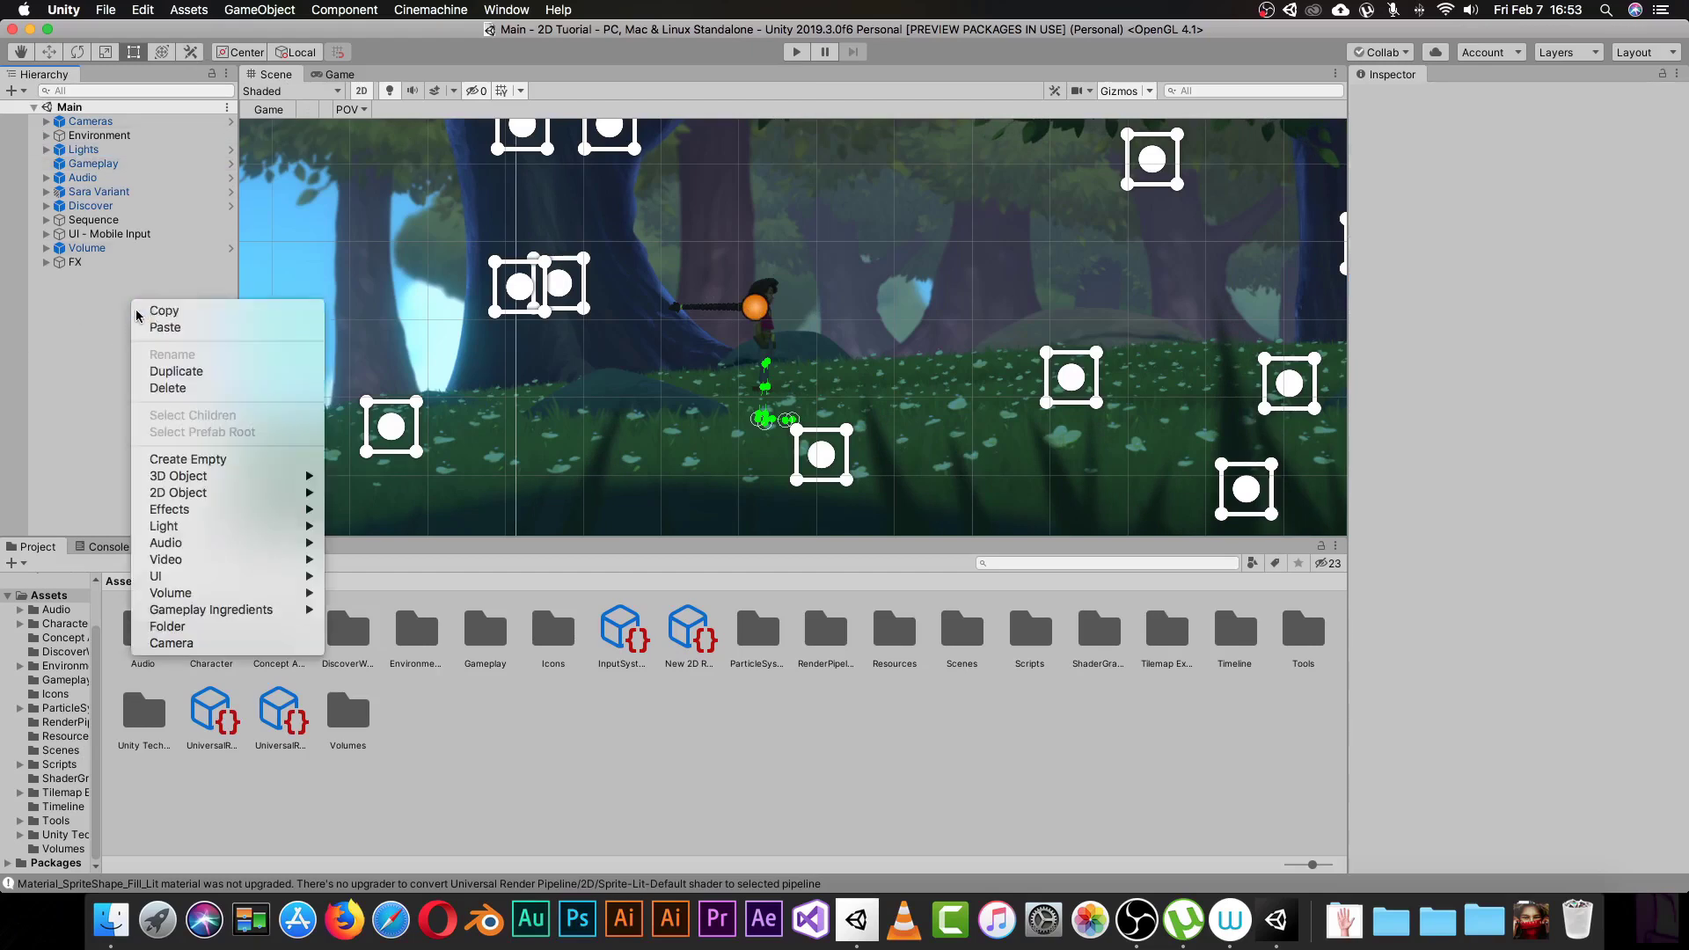
{"action": "mouse_move", "coordinate": [267, 527]}
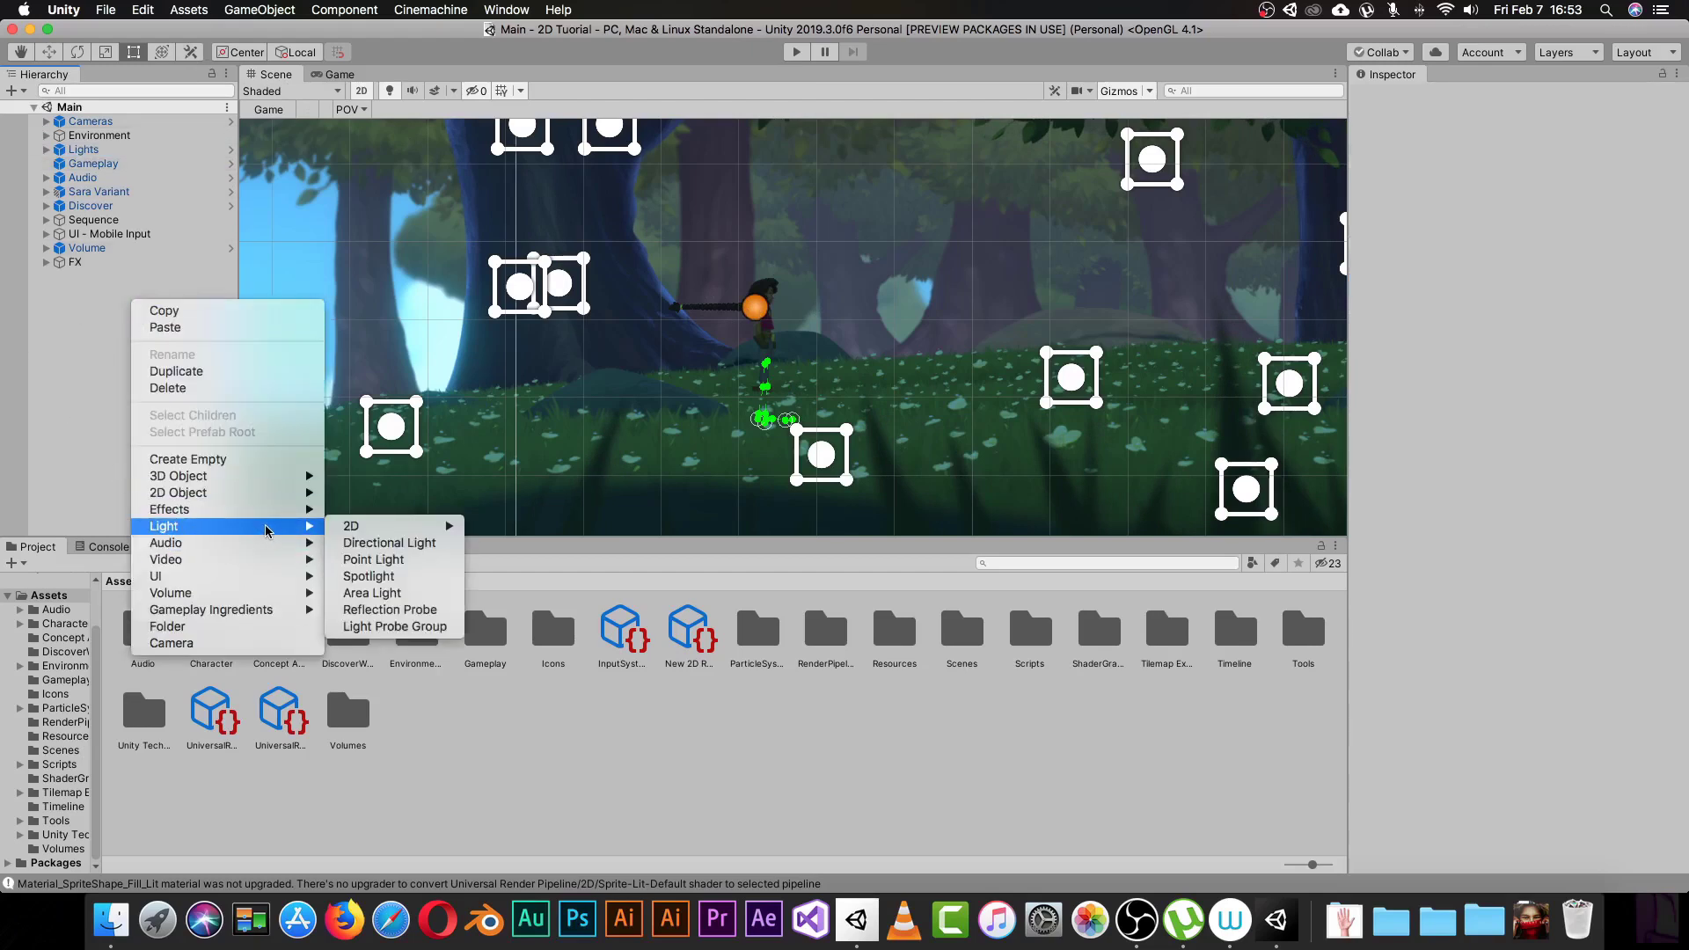
{"action": "mouse_move", "coordinate": [418, 528]}
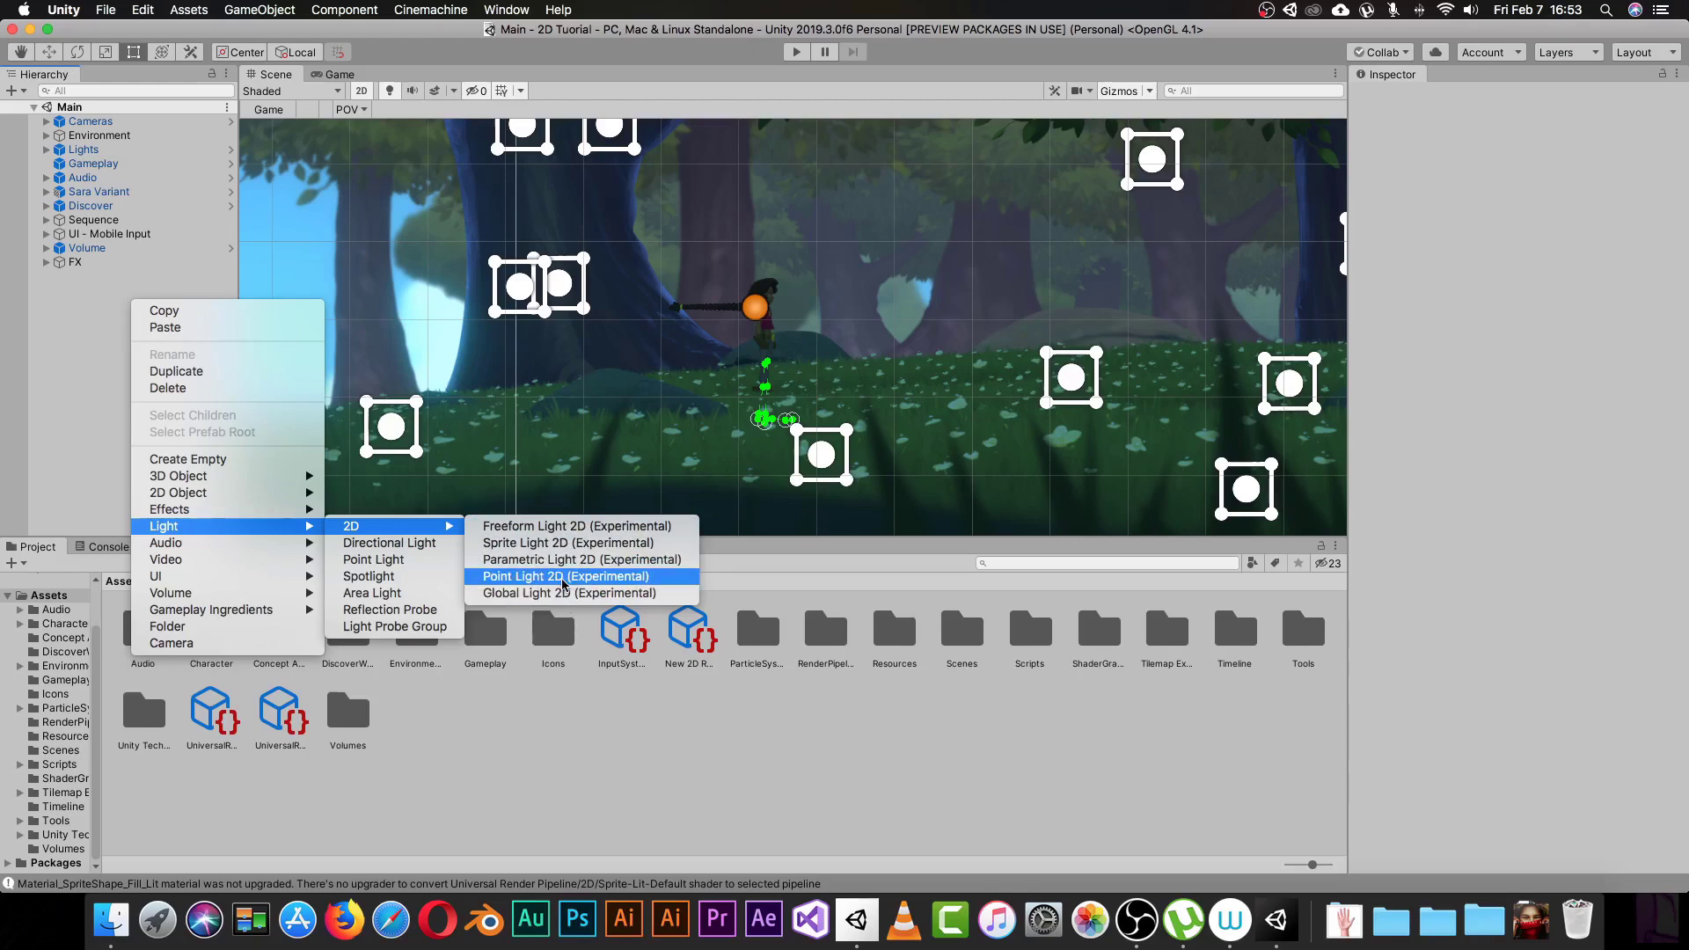
{"action": "left_click", "coordinate": [568, 526]}
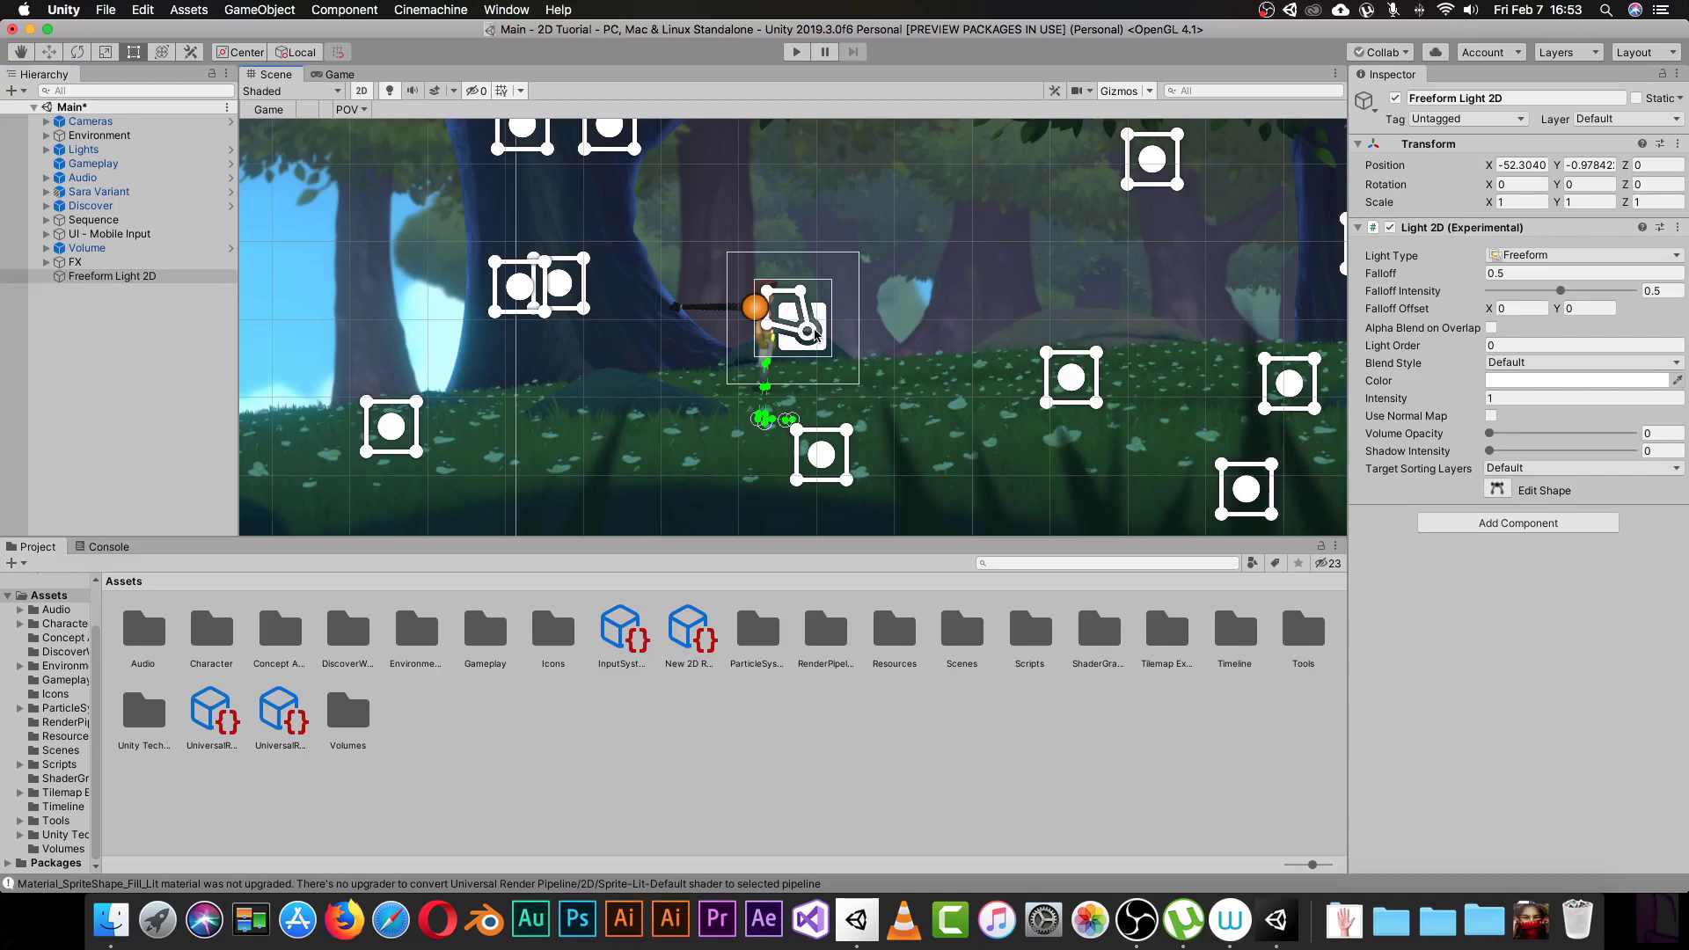
Move Freeform Light 2D onto the character, to about X -52.71, Y -0.65.
{"action": "left_click", "coordinate": [794, 333]}
{"action": "left_click", "coordinate": [92, 276]}
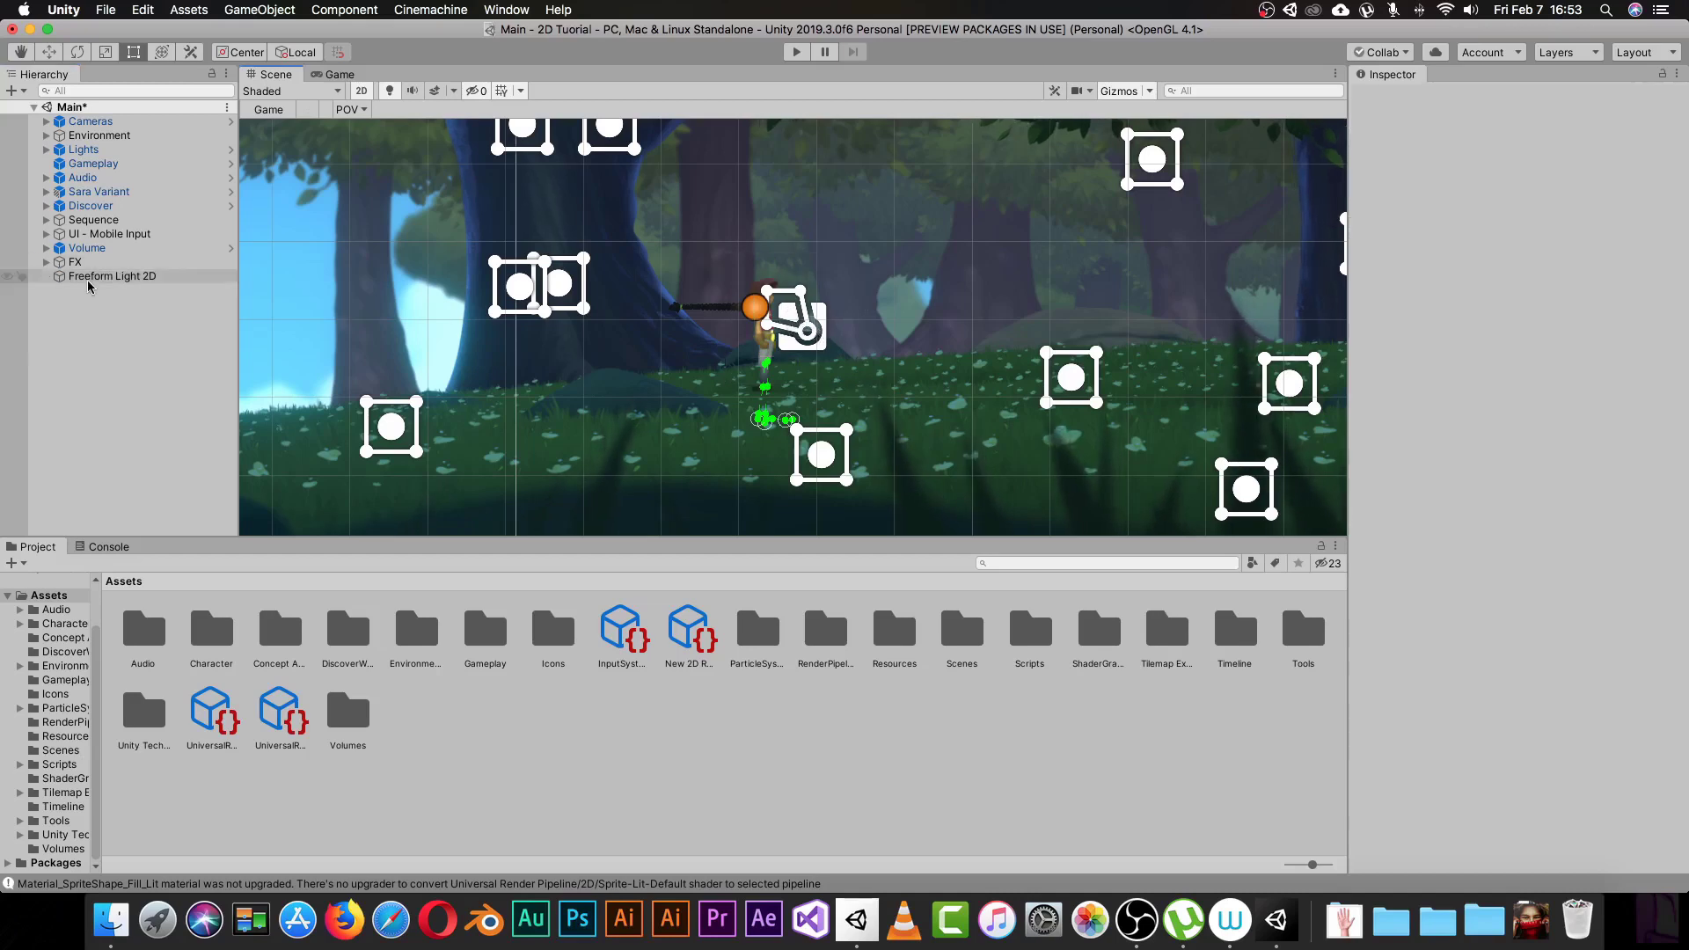
{"action": "key", "text": "w"}
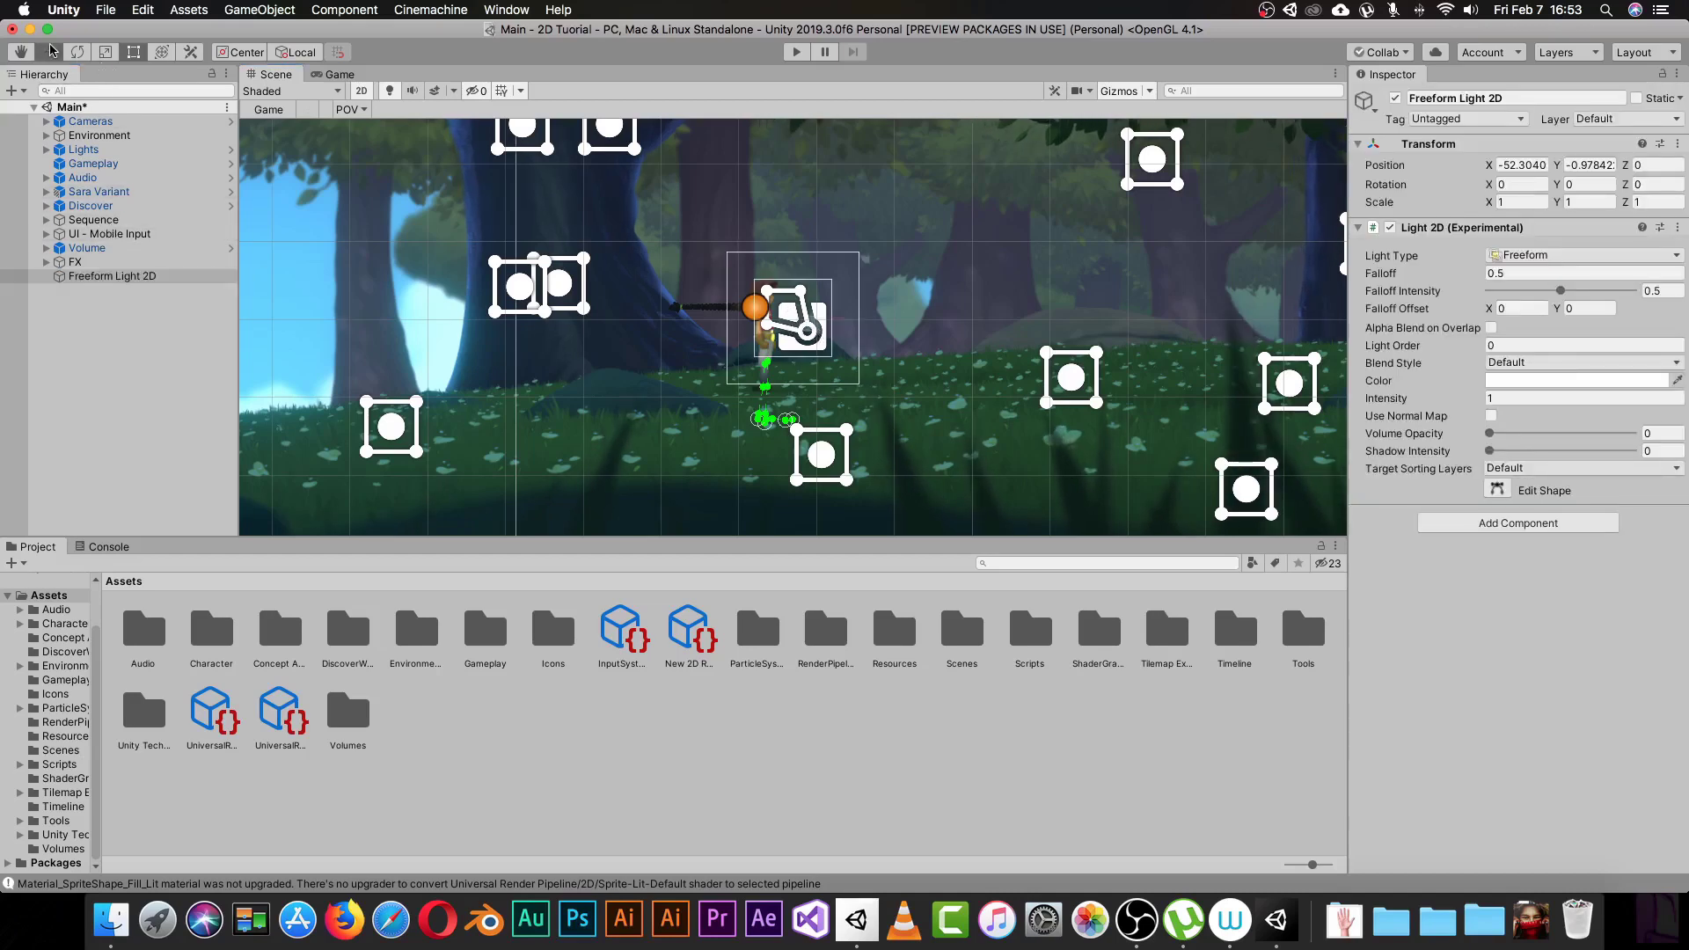
{"action": "left_click_drag", "start_coordinate": [827, 329], "coordinate": [776, 289]}
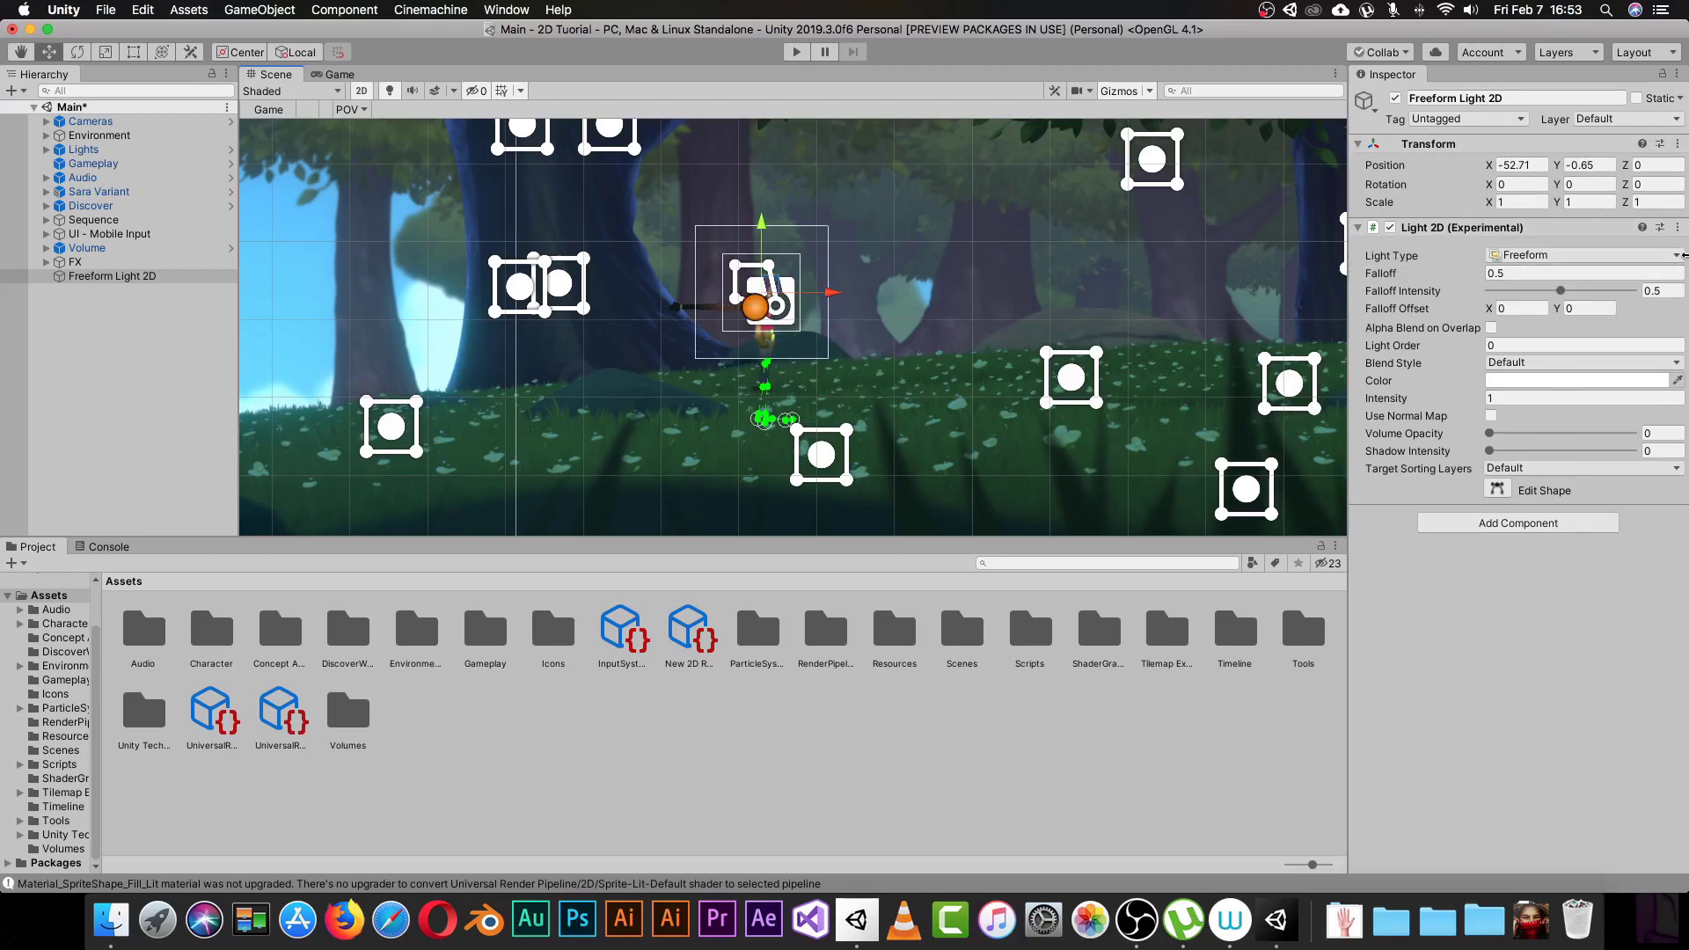
Check the available light types, keep Freeform, and set the light's Falloff Intensity to 0.
{"action": "left_click", "coordinate": [1583, 255]}
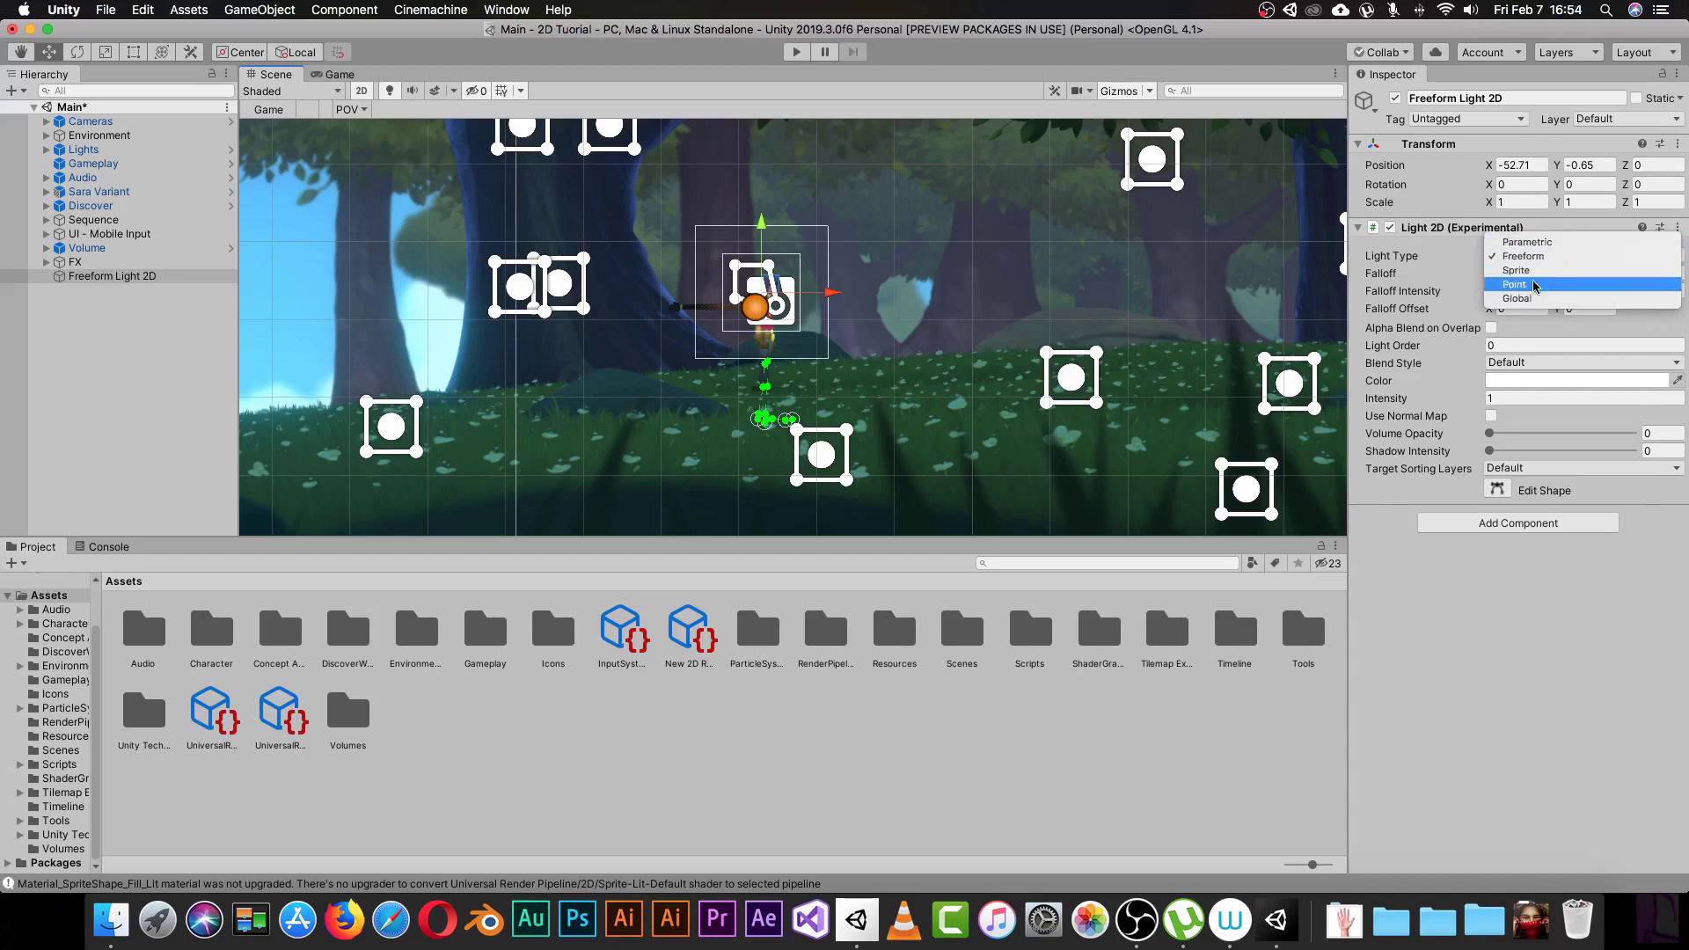
{"action": "left_click", "coordinate": [1409, 649]}
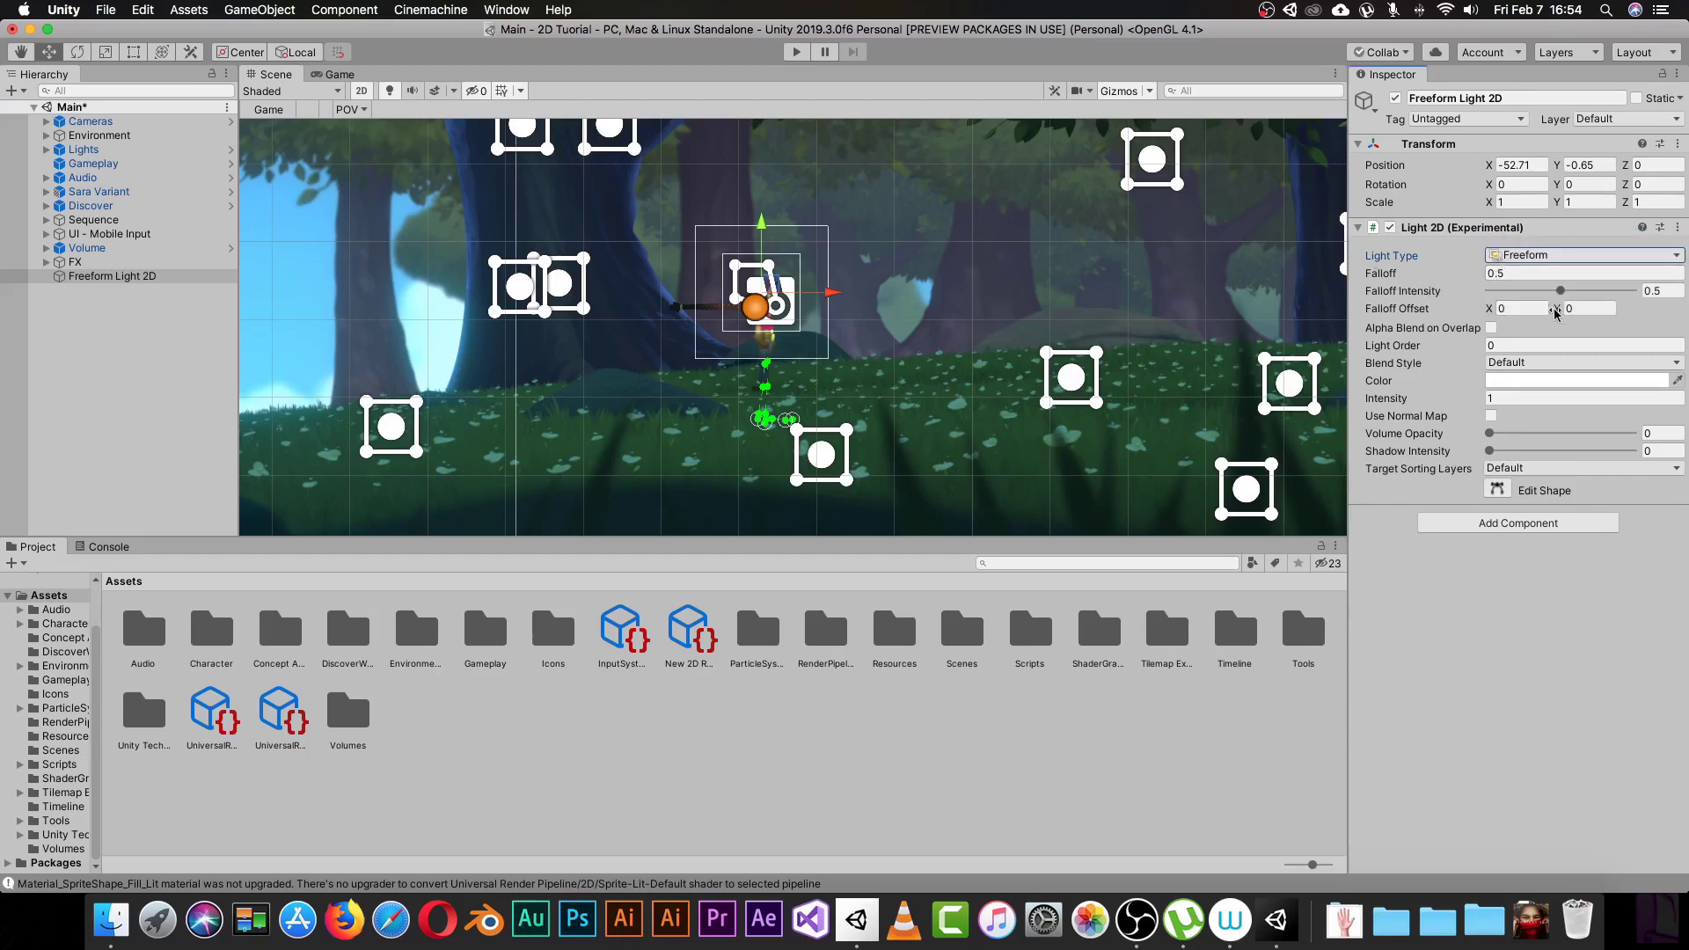
{"action": "left_click_drag", "start_coordinate": [1560, 291], "coordinate": [1475, 295]}
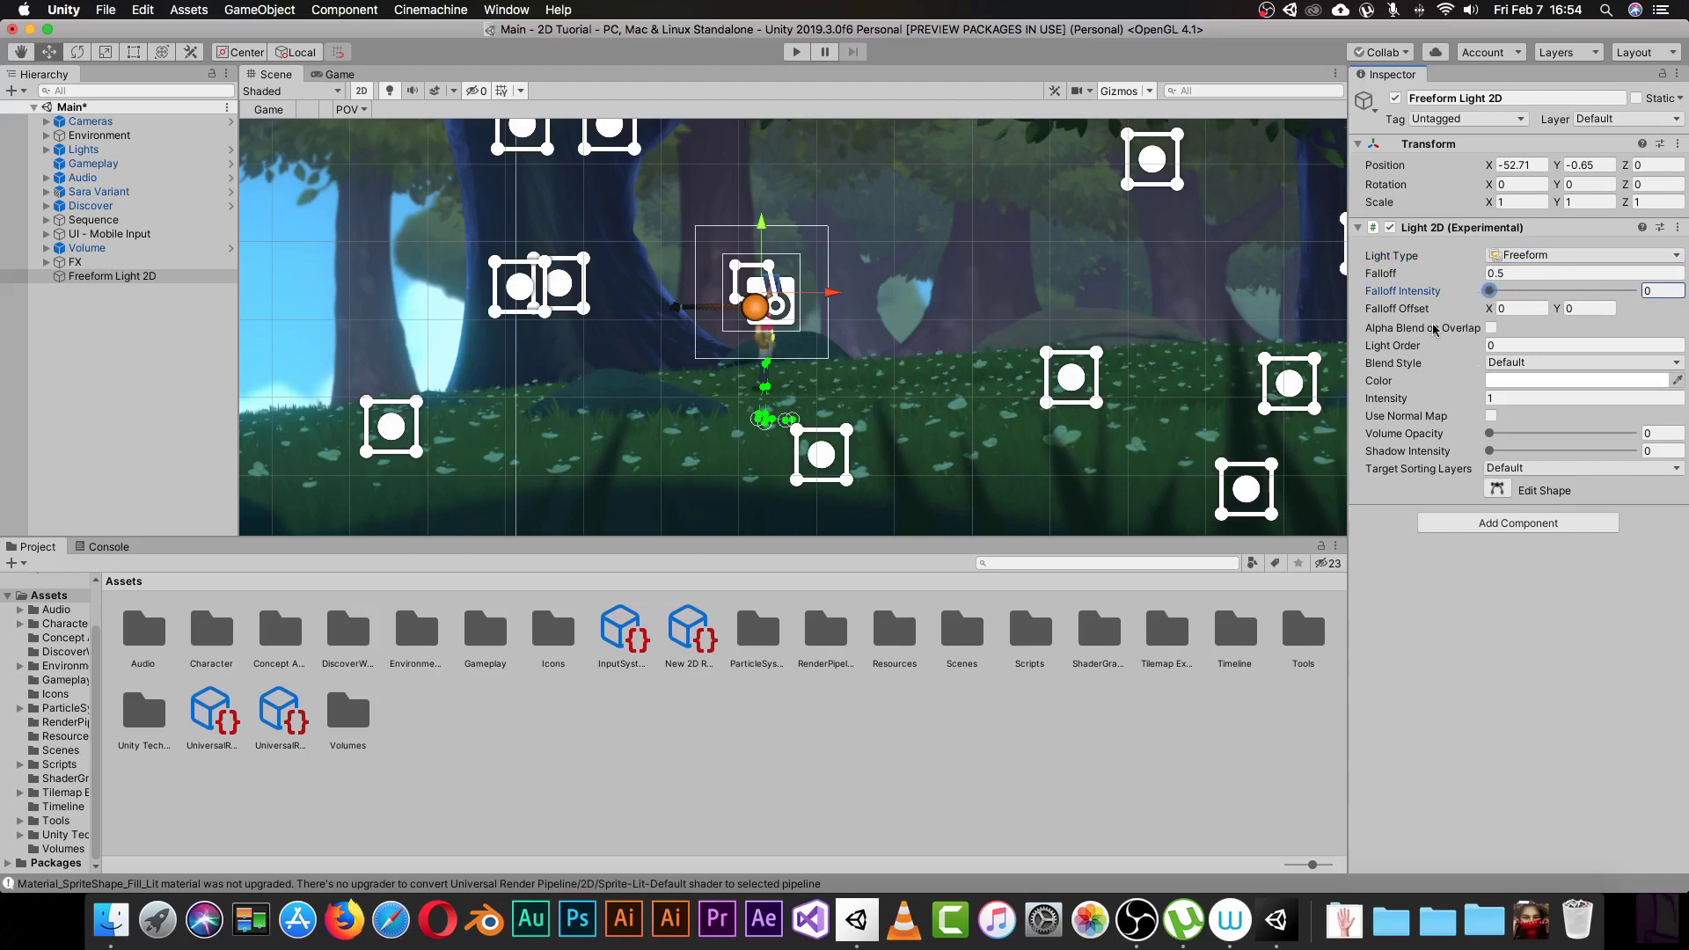
Look at the light's Blend Style options and its color picker, keeping Default and white.
{"action": "left_click", "coordinate": [1506, 365]}
{"action": "left_click", "coordinate": [1519, 363]}
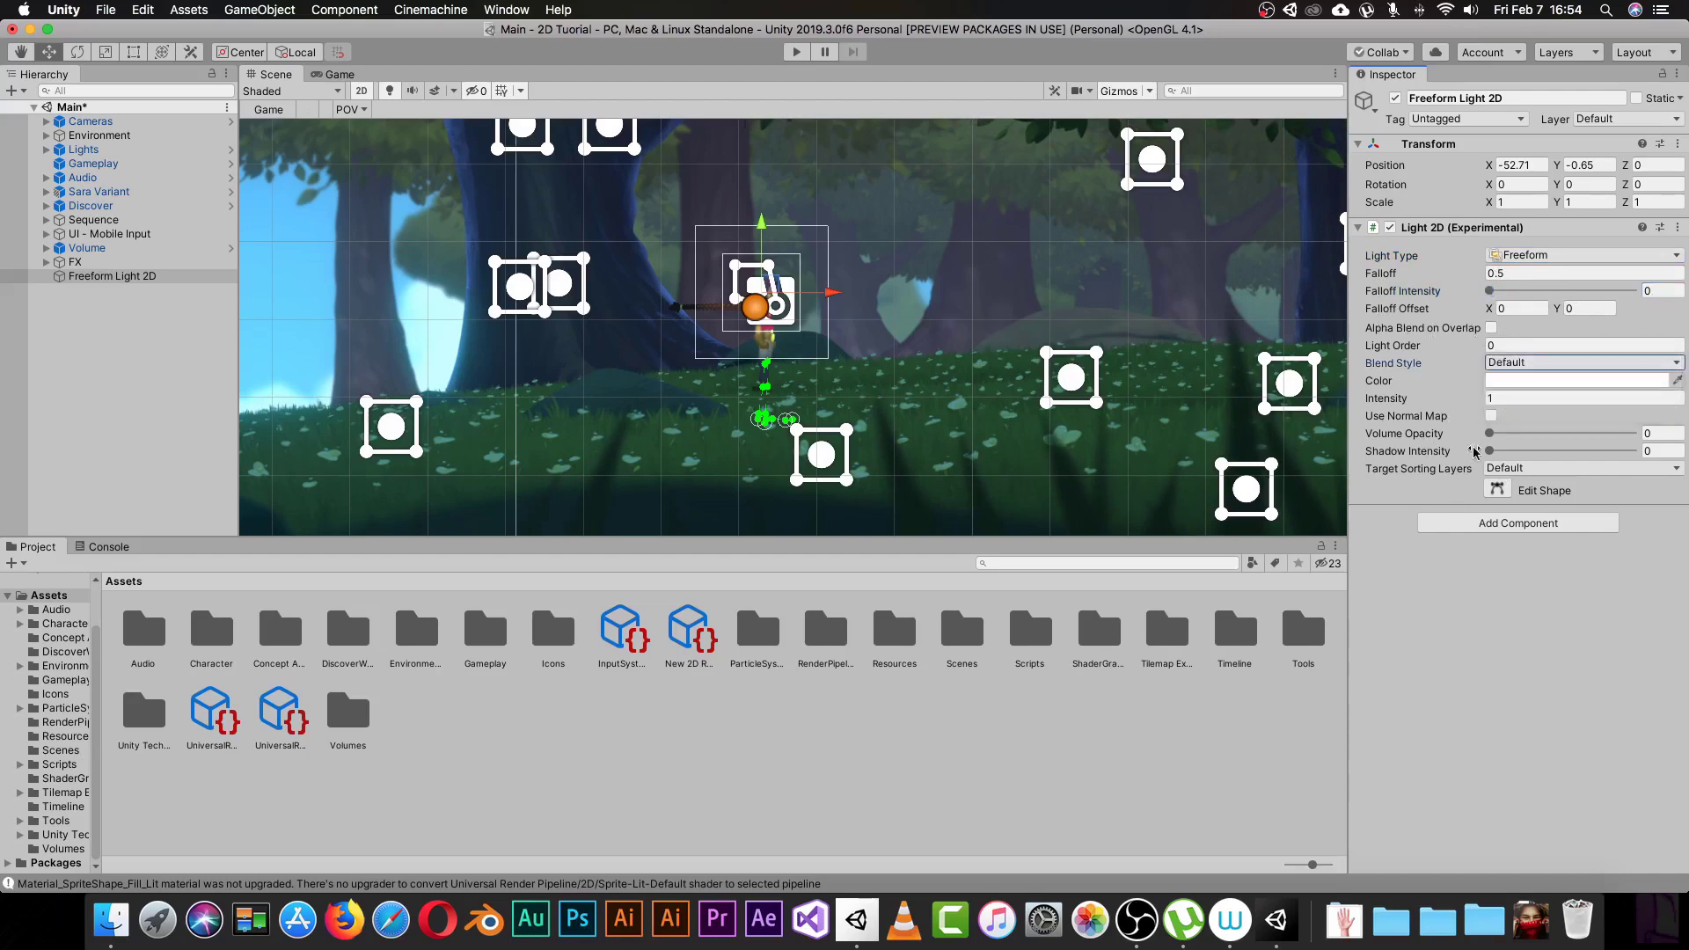
{"action": "left_click", "coordinate": [1574, 380]}
{"action": "left_click_drag", "start_coordinate": [159, 176], "coordinate": [66, 121]}
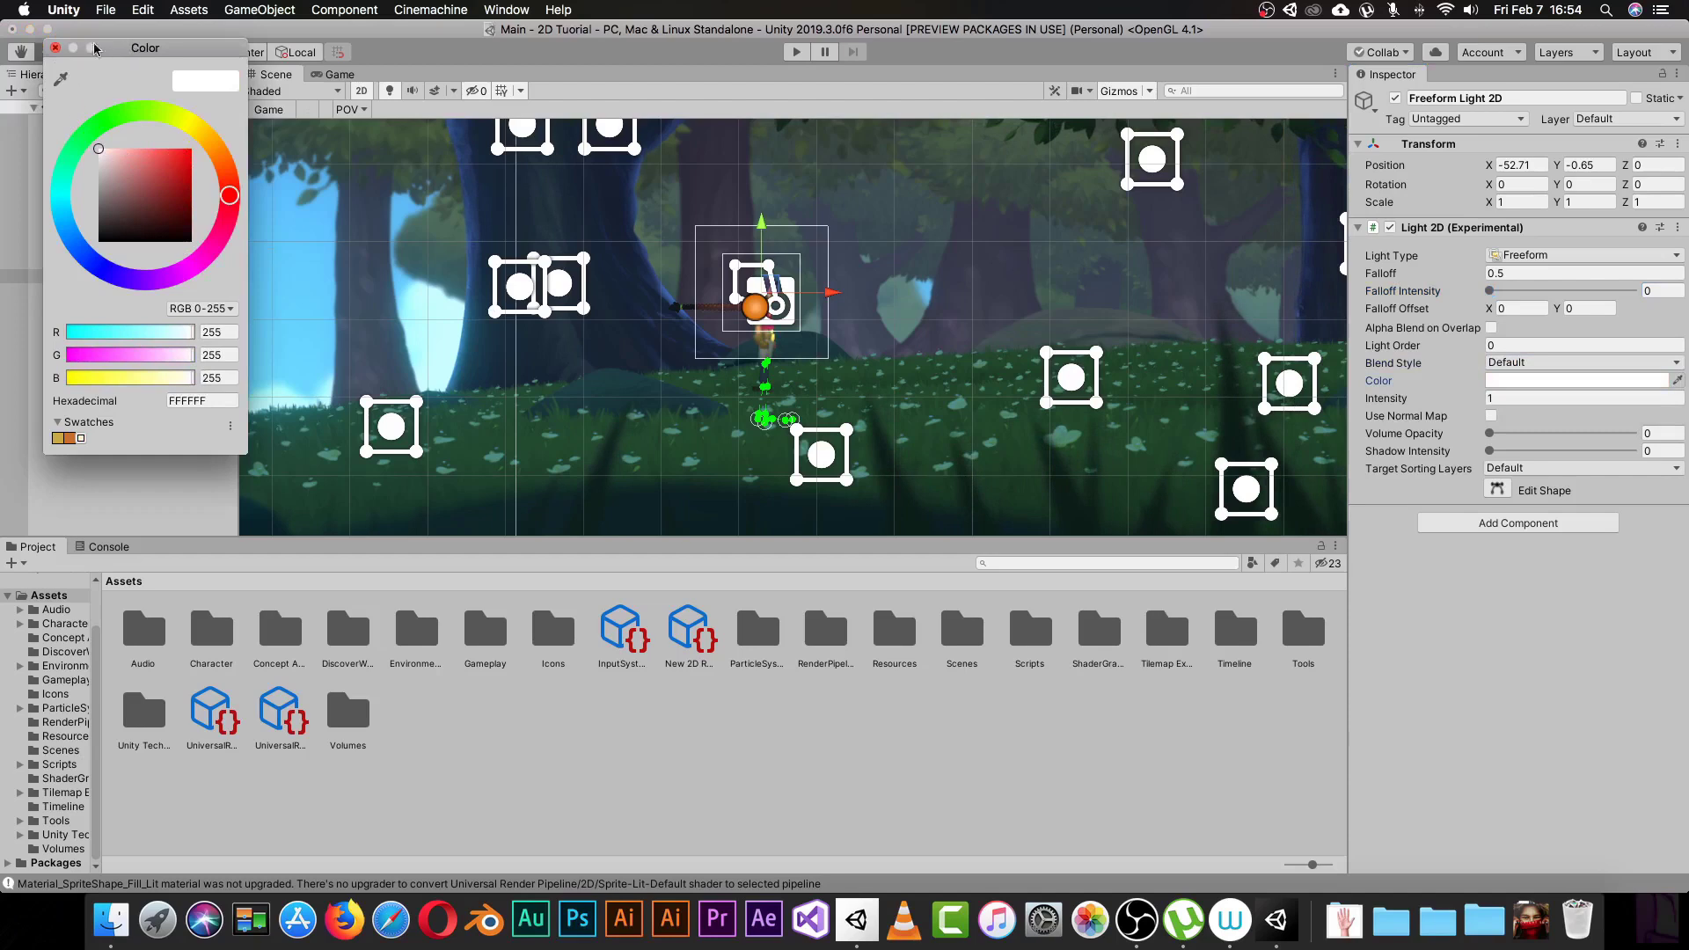
{"action": "left_click", "coordinate": [54, 48]}
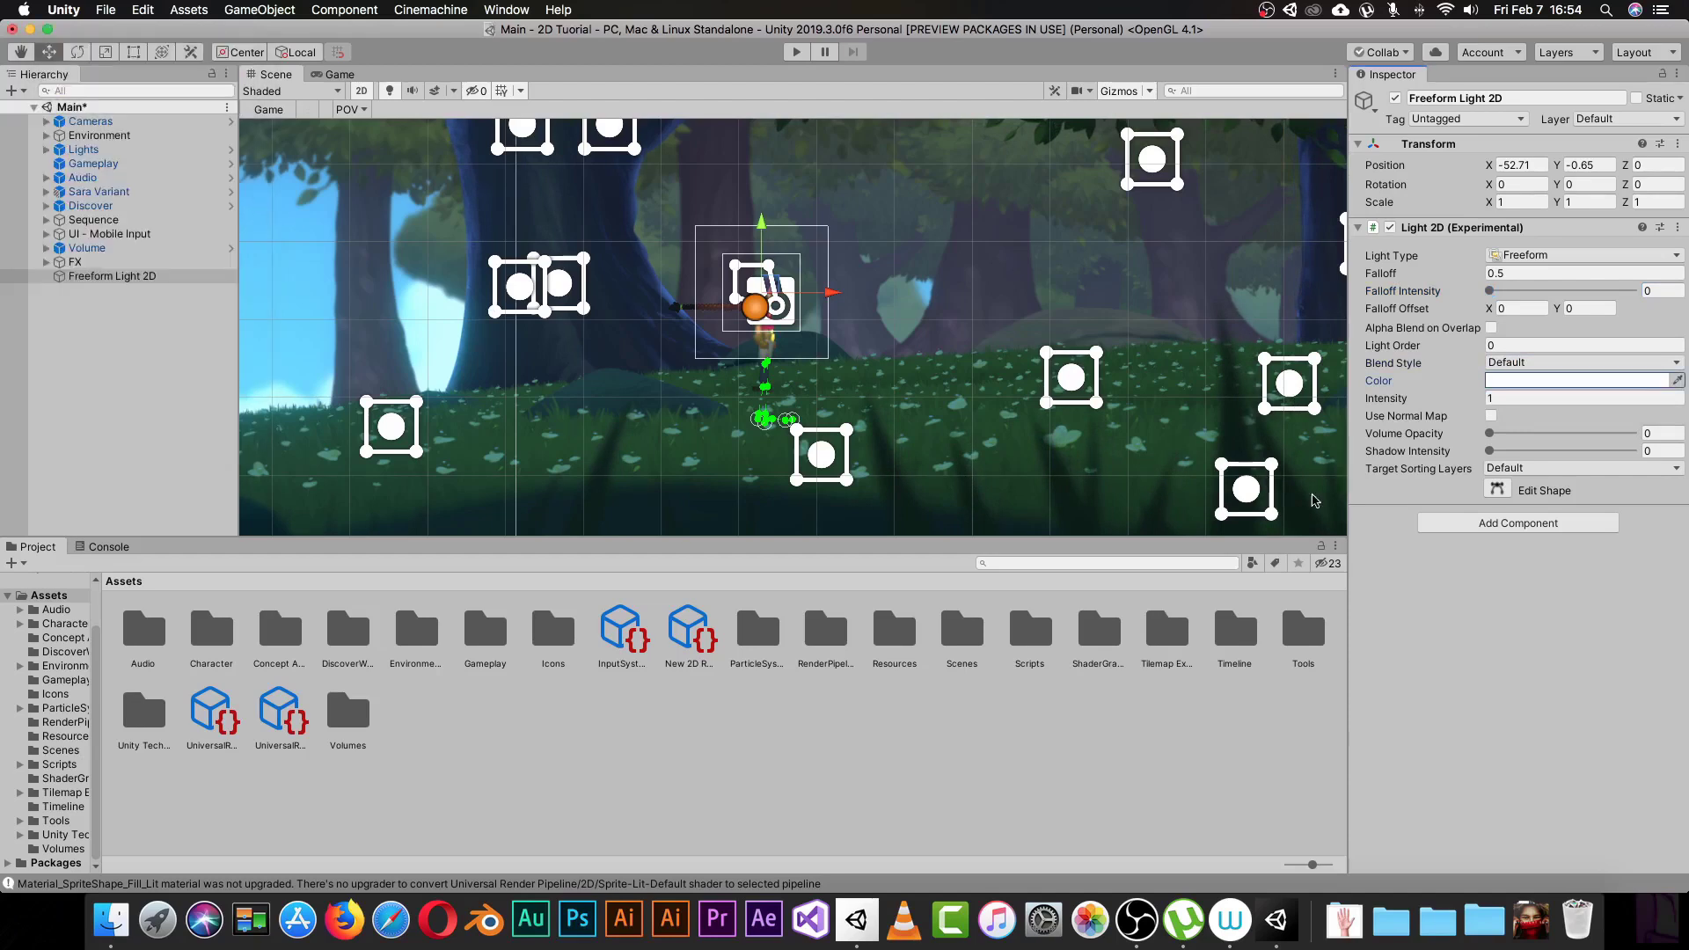
Edit the freeform light's shape, stretching its lower corners to the character's legs and pulling the upper corners in around the head.
{"action": "left_click", "coordinate": [1497, 490]}
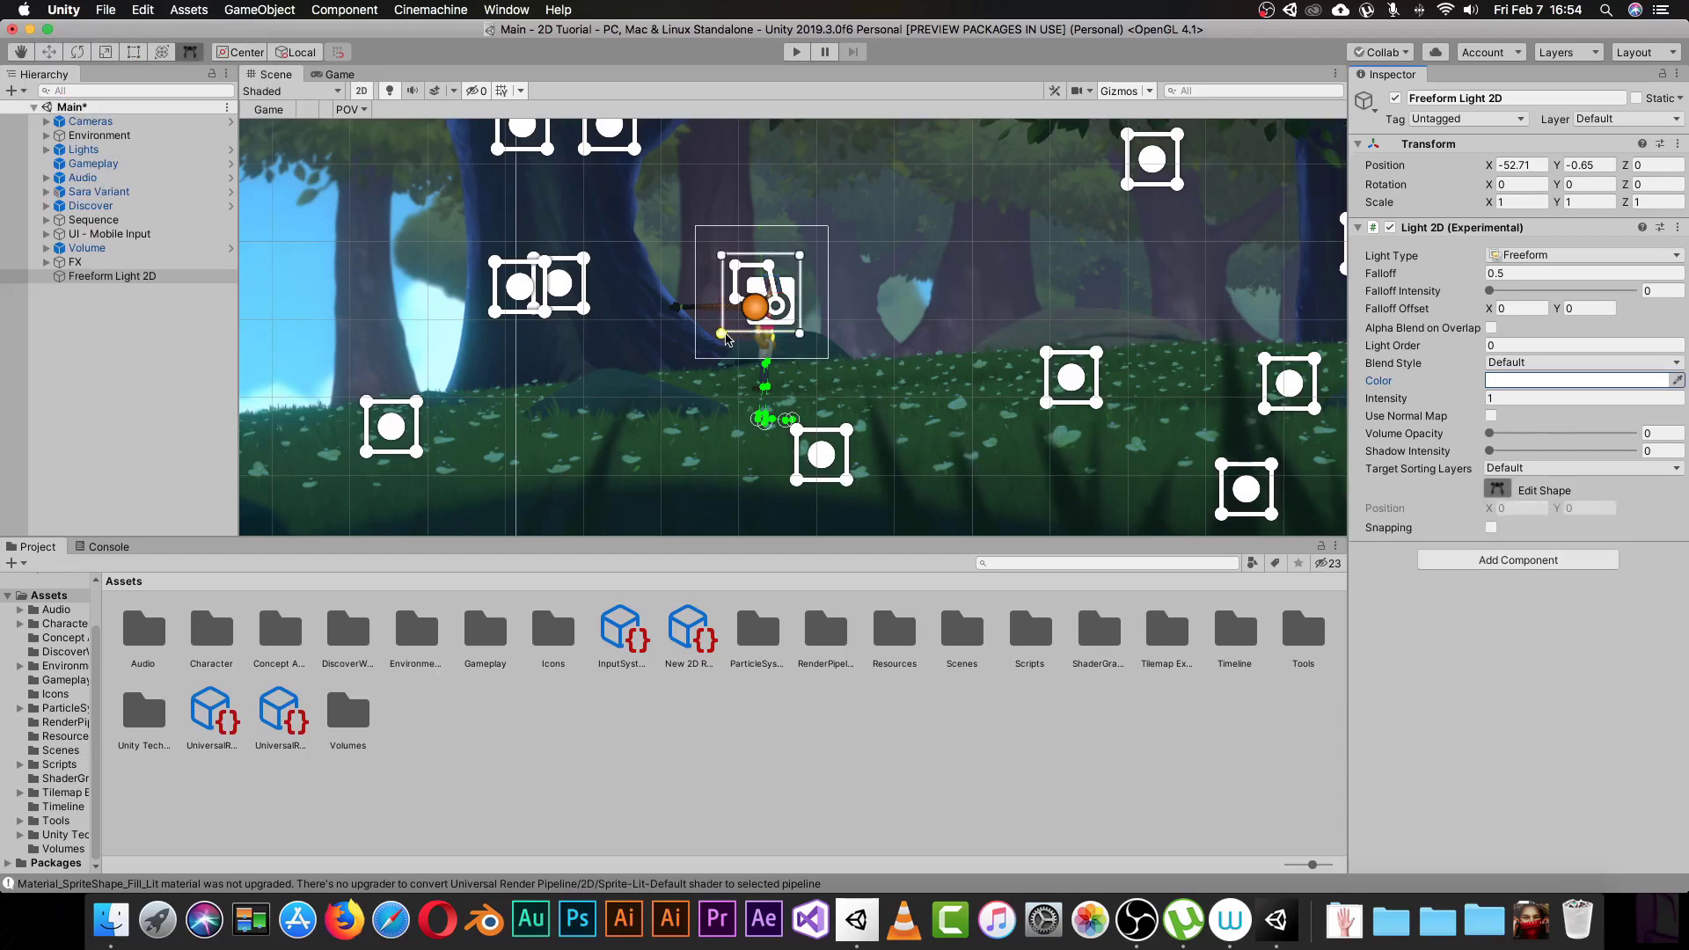
{"action": "left_click_drag", "start_coordinate": [726, 339], "coordinate": [723, 411]}
{"action": "left_click_drag", "start_coordinate": [800, 338], "coordinate": [778, 405]}
{"action": "left_click", "coordinate": [799, 256]}
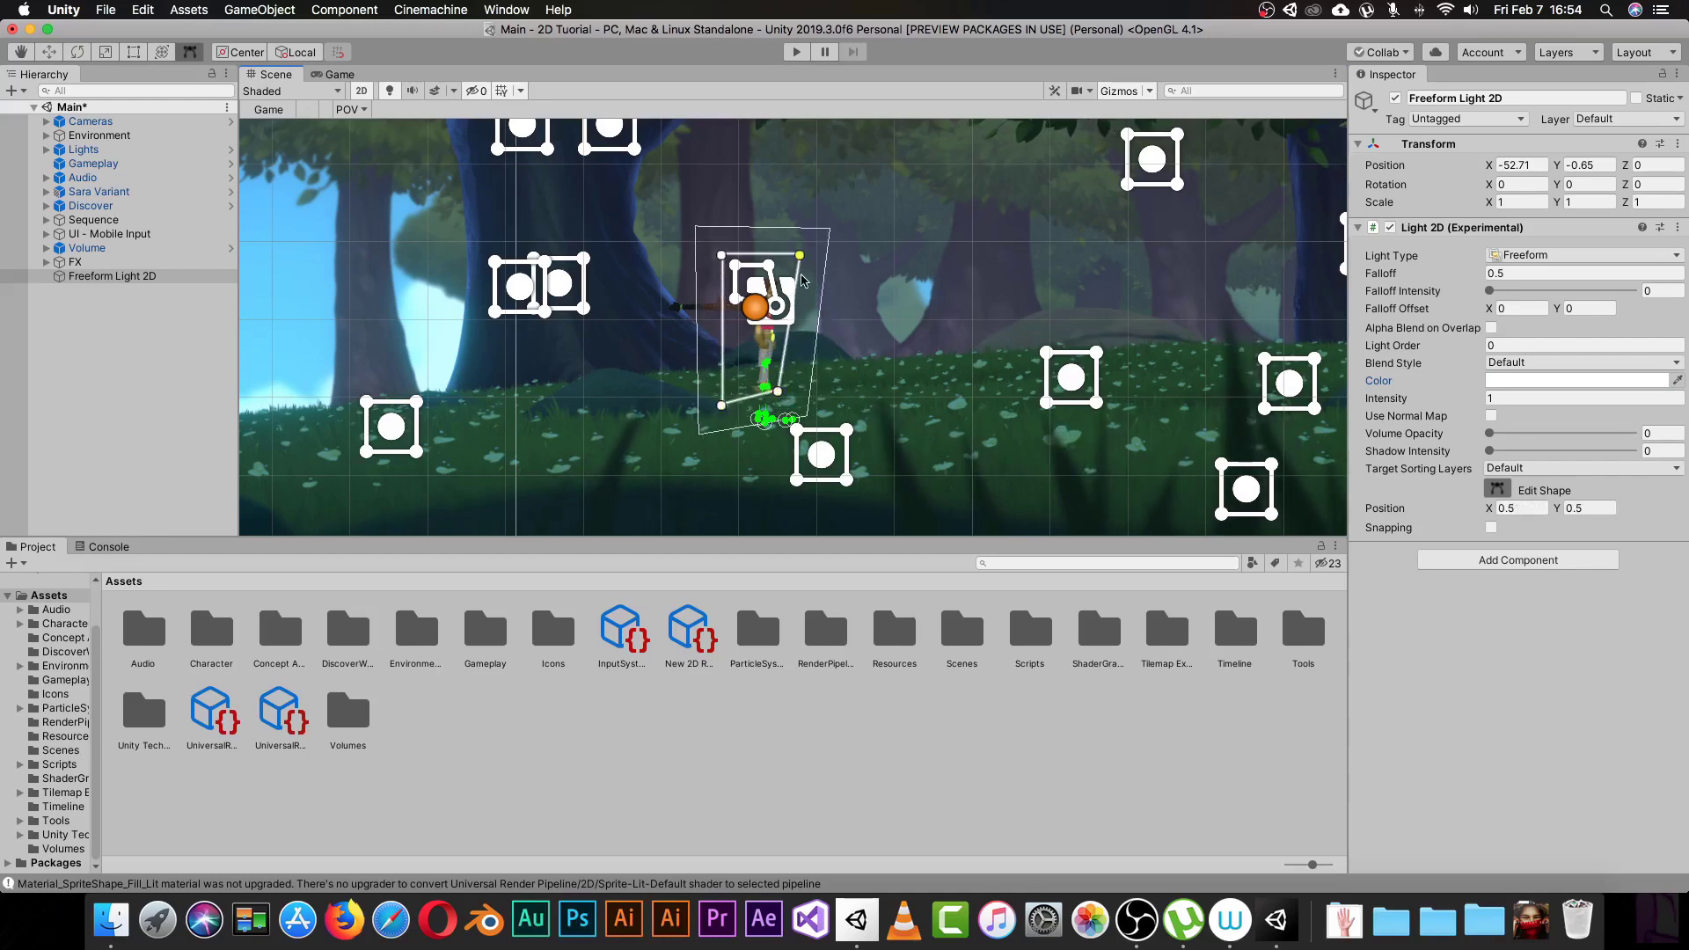
{"action": "left_click_drag", "start_coordinate": [800, 256], "coordinate": [746, 279]}
{"action": "left_click", "coordinate": [722, 256]}
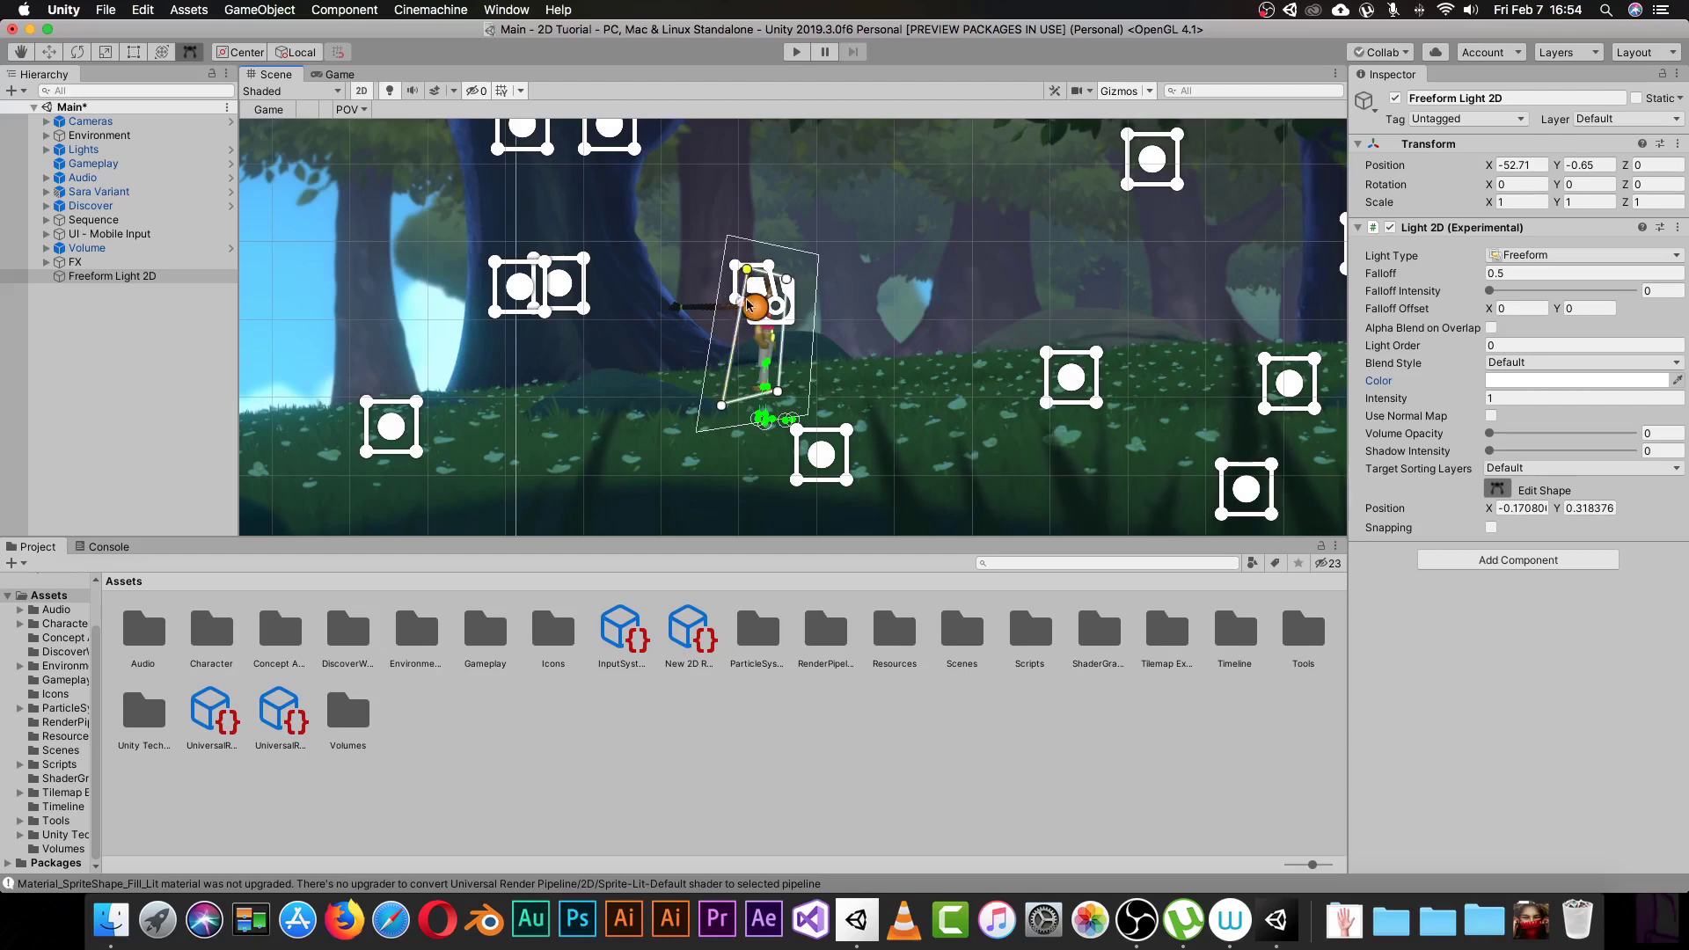
Extend the light's outline around the character's outstretched arm, tighten its lower corner to the legs, and finish editing the shape.
{"action": "mouse_move", "coordinate": [738, 300]}
{"action": "left_mouse_down"}
{"action": "mouse_move", "coordinate": [655, 304]}
{"action": "mouse_move", "coordinate": [698, 359]}
{"action": "mouse_move", "coordinate": [743, 324]}
{"action": "left_mouse_up"}
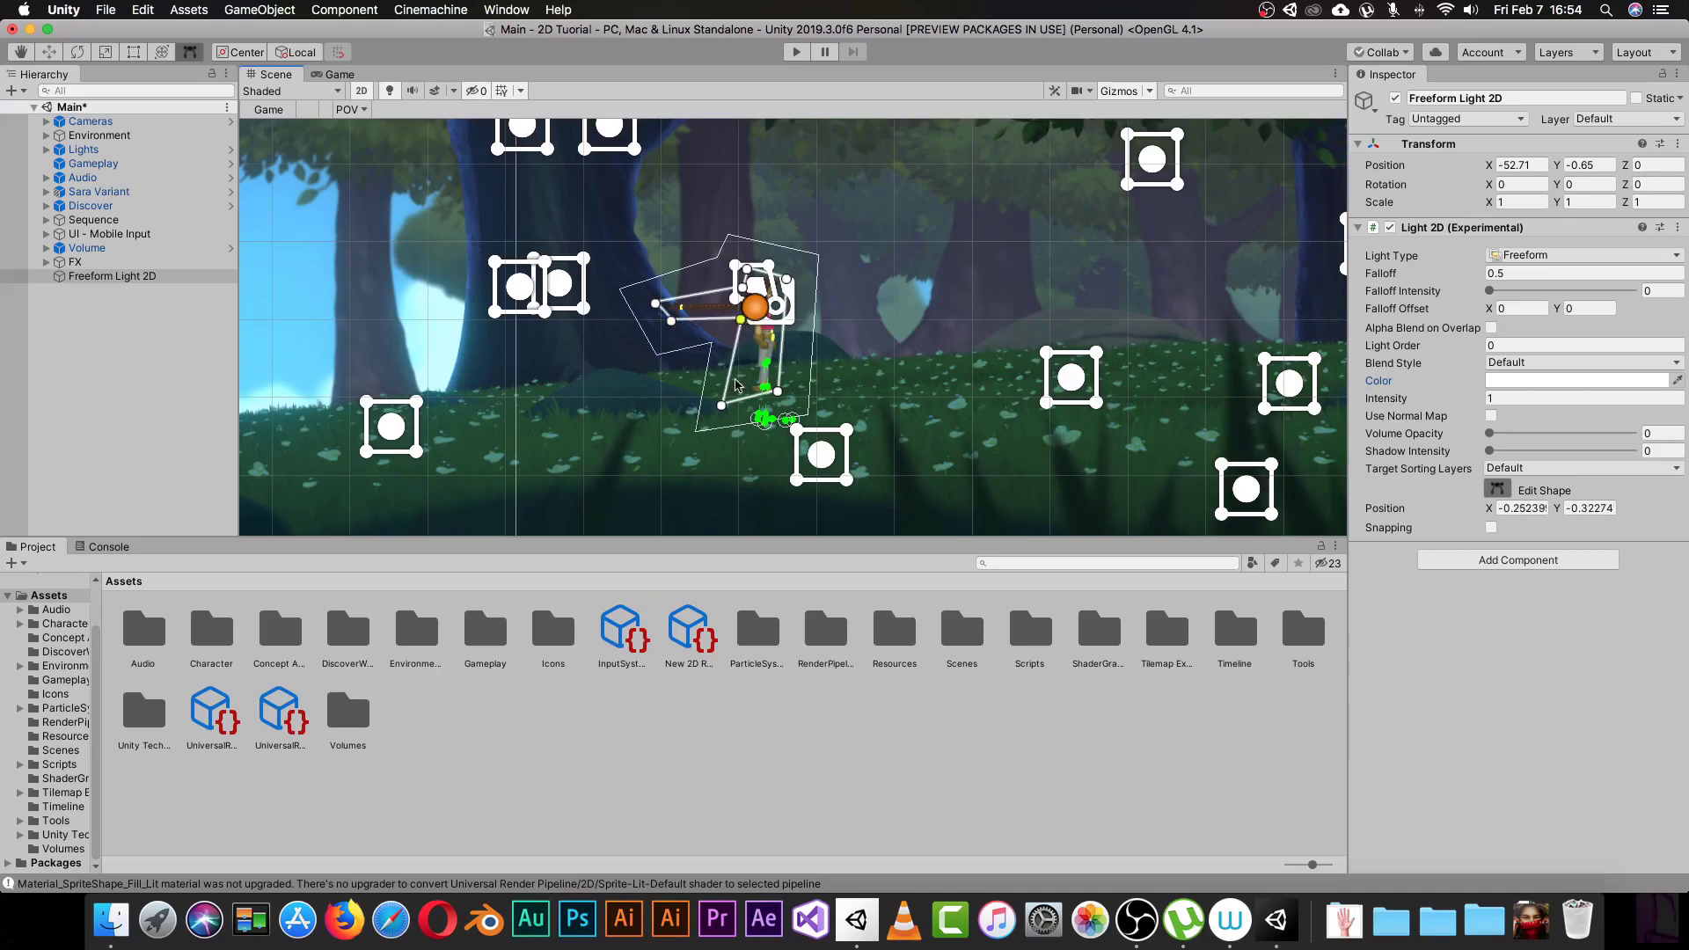
{"action": "left_click_drag", "start_coordinate": [721, 406], "coordinate": [753, 387]}
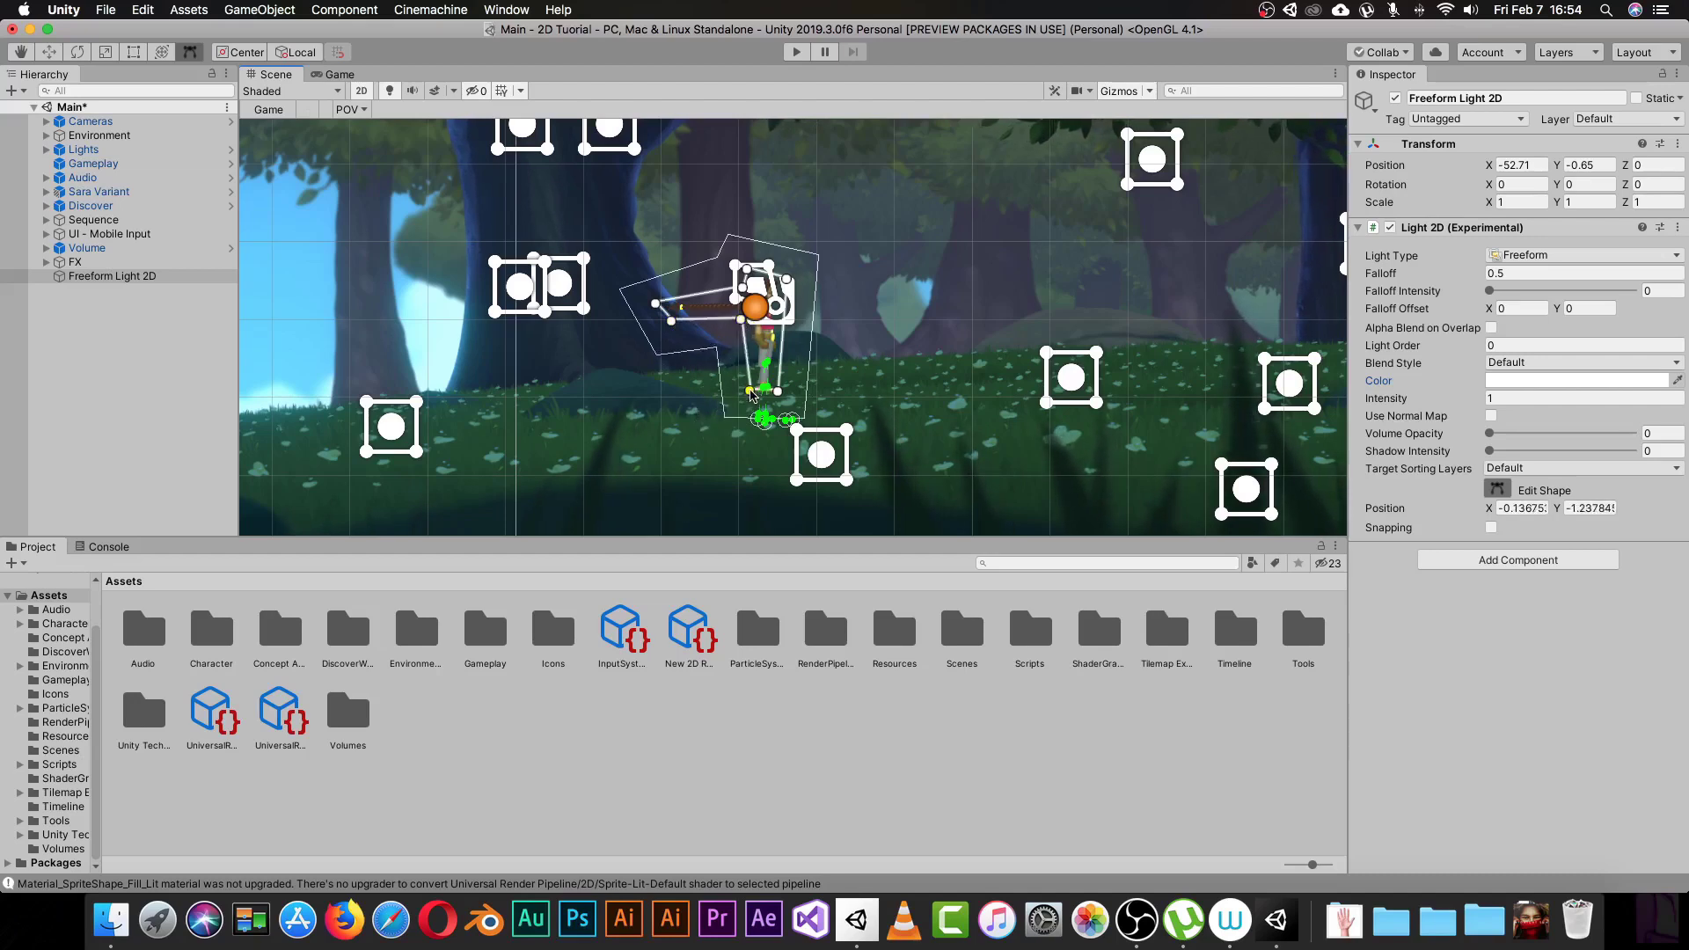
{"action": "left_click", "coordinate": [854, 255]}
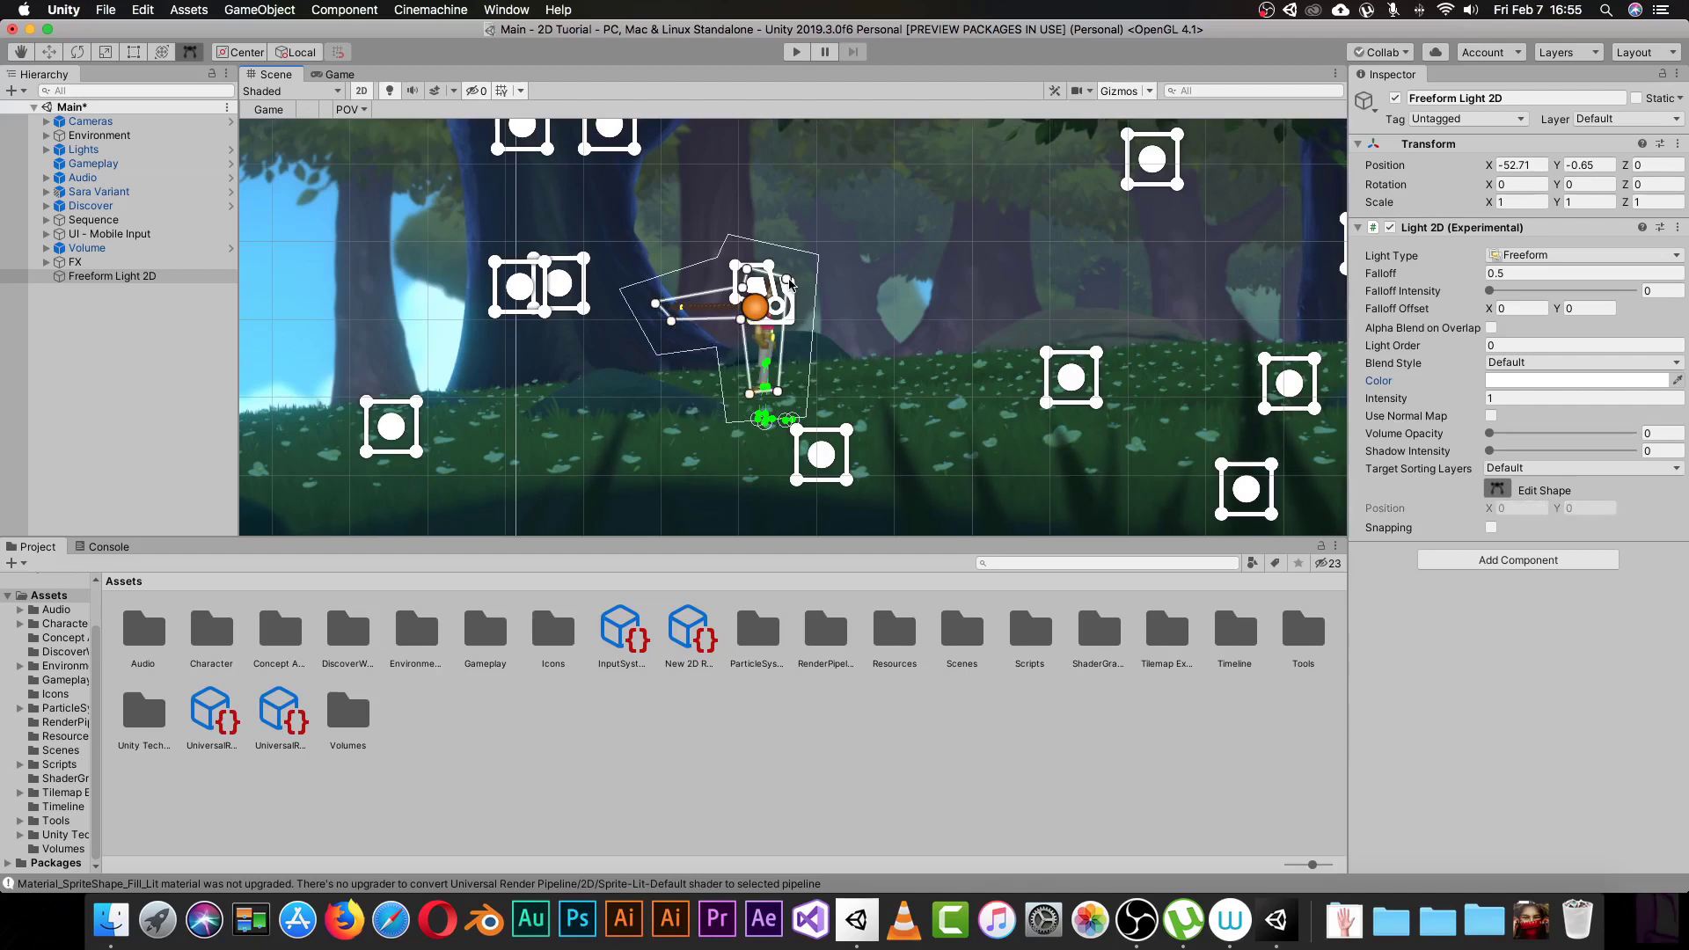
{"action": "left_click", "coordinate": [72, 395]}
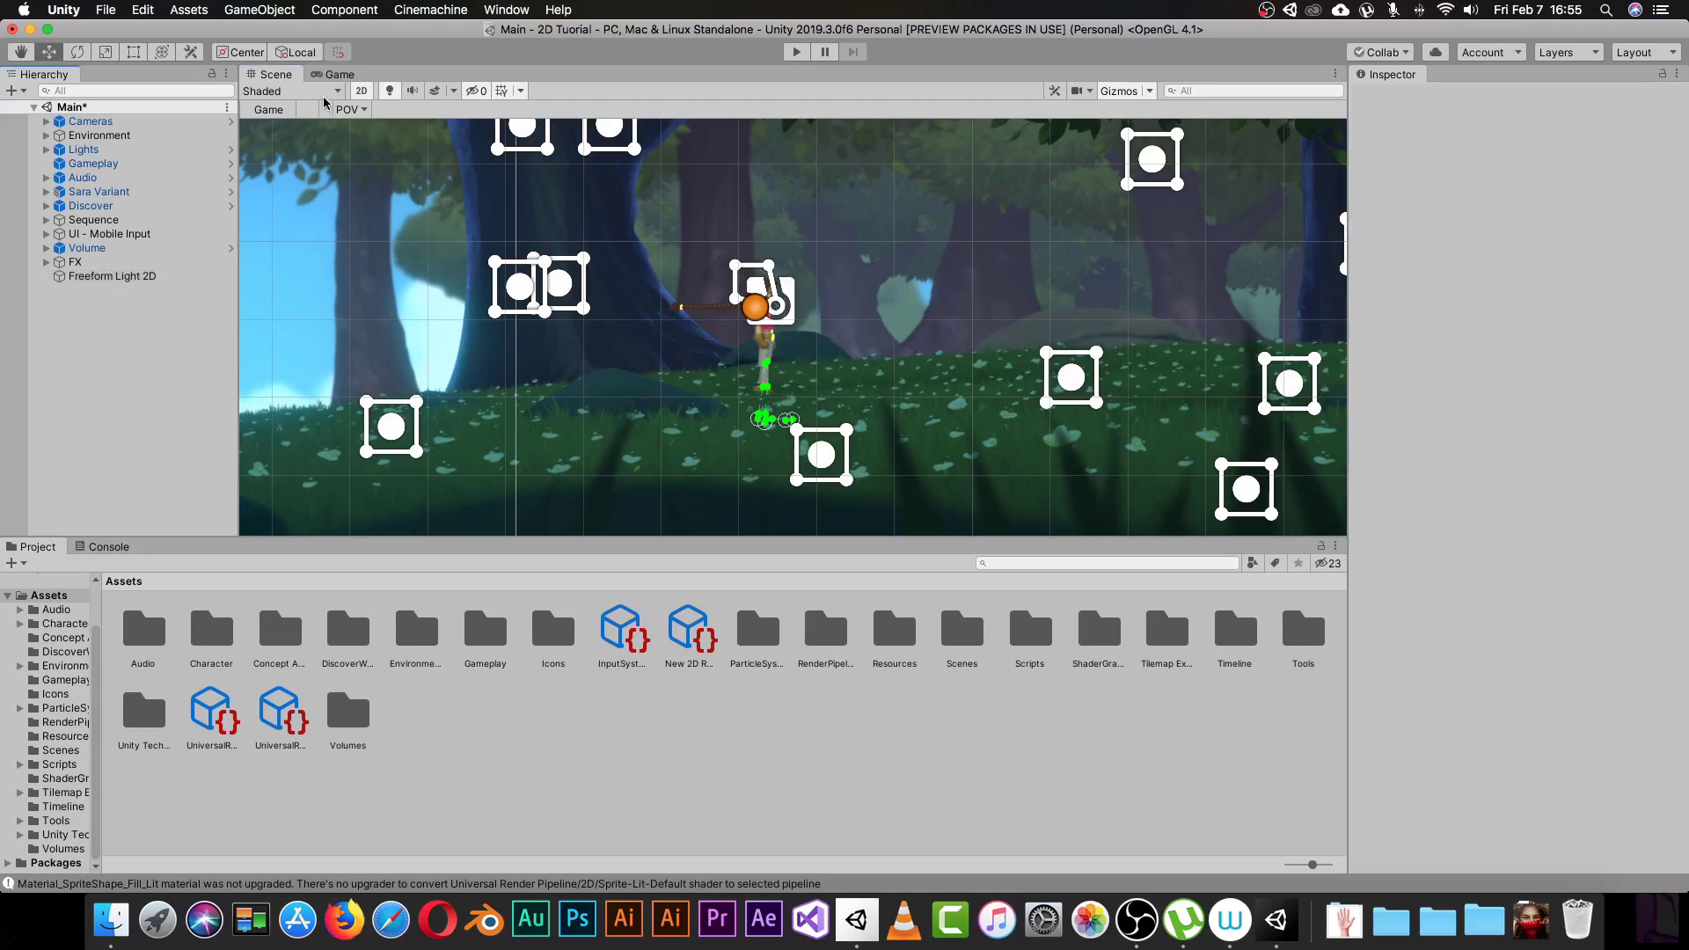
Compare the character in the game view with the freeform light deactivated and reactivated, and return to the scene view.
{"action": "left_click", "coordinate": [339, 74]}
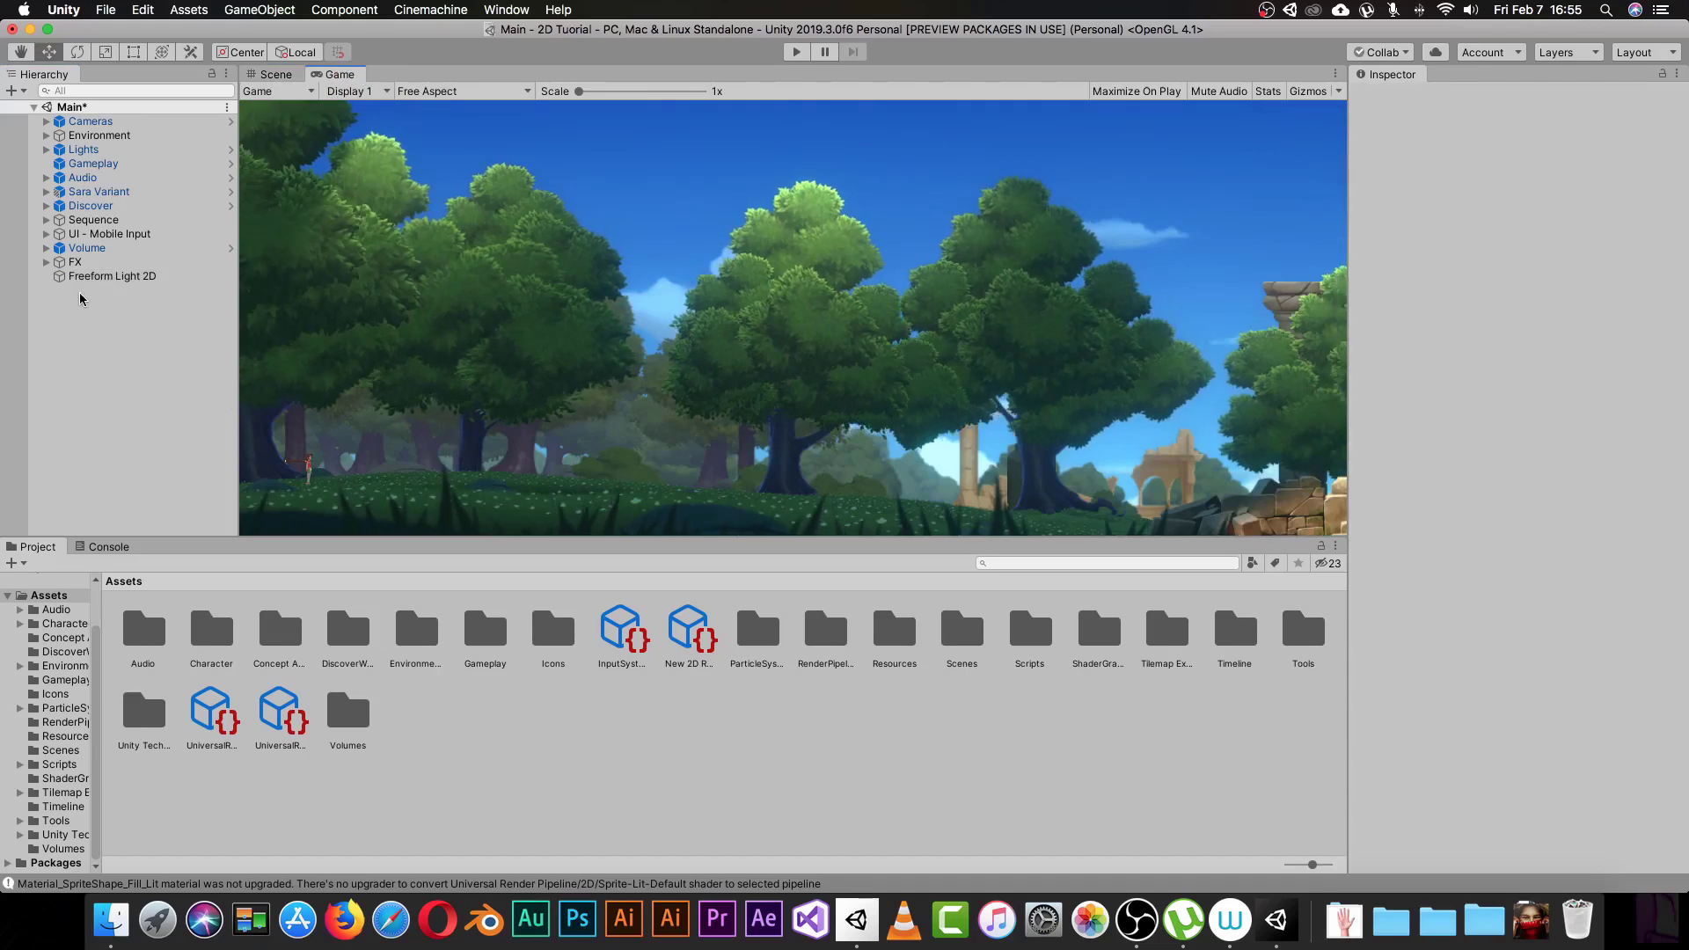
{"action": "left_click", "coordinate": [104, 276]}
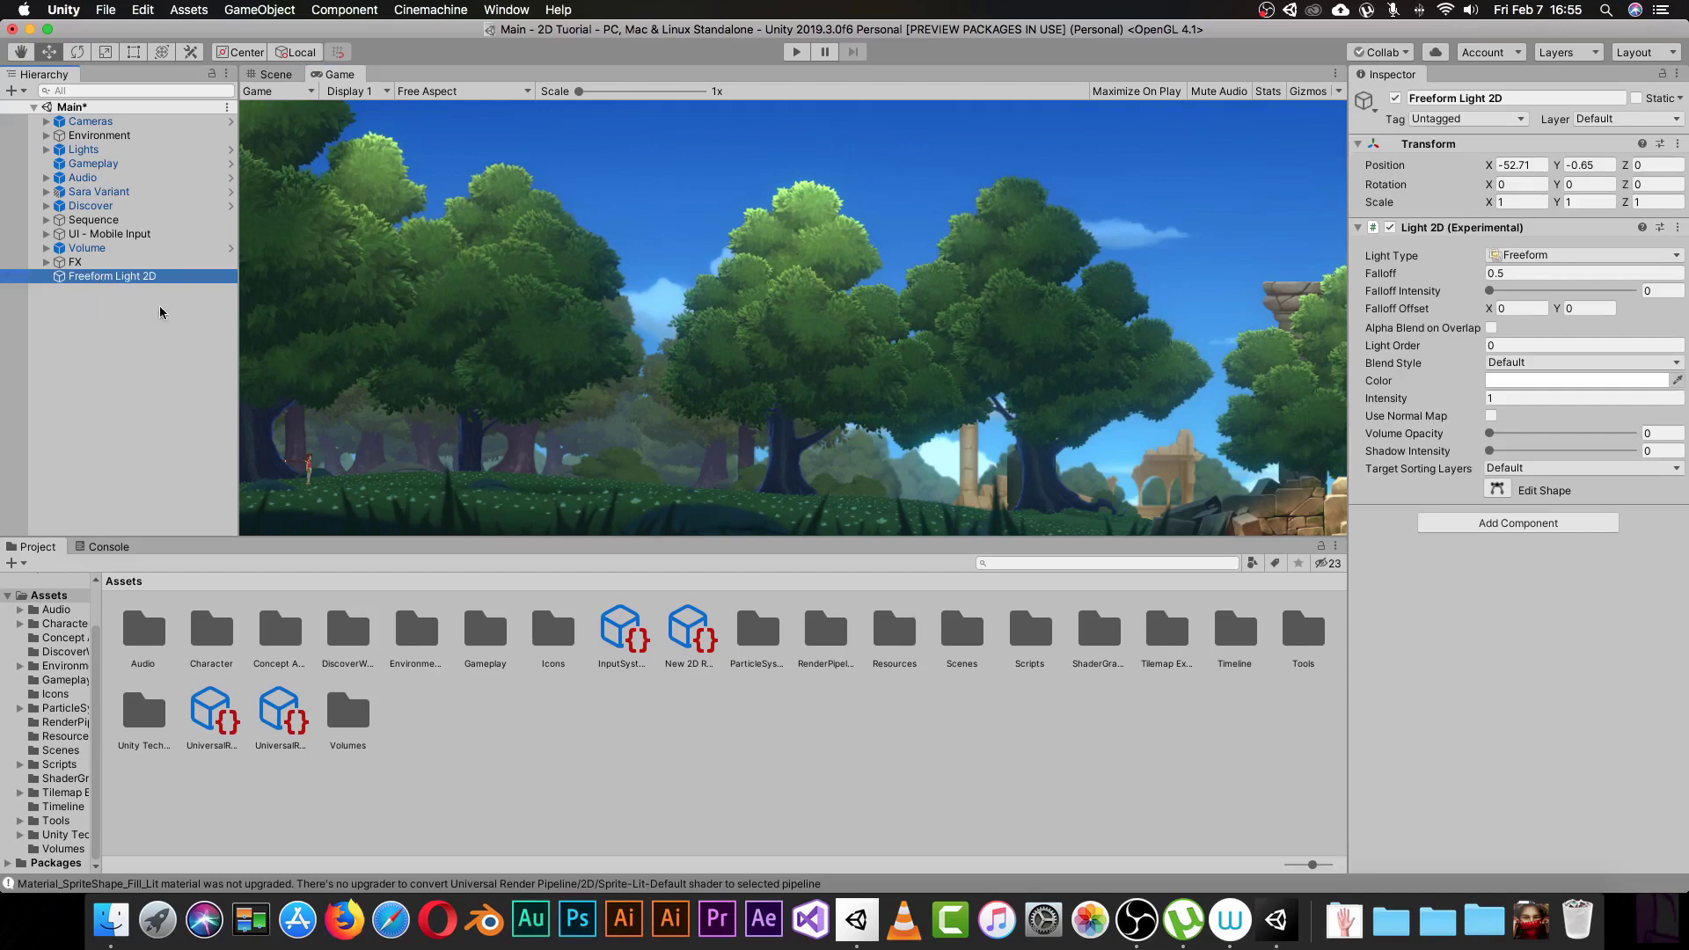
{"action": "left_click", "coordinate": [1395, 98]}
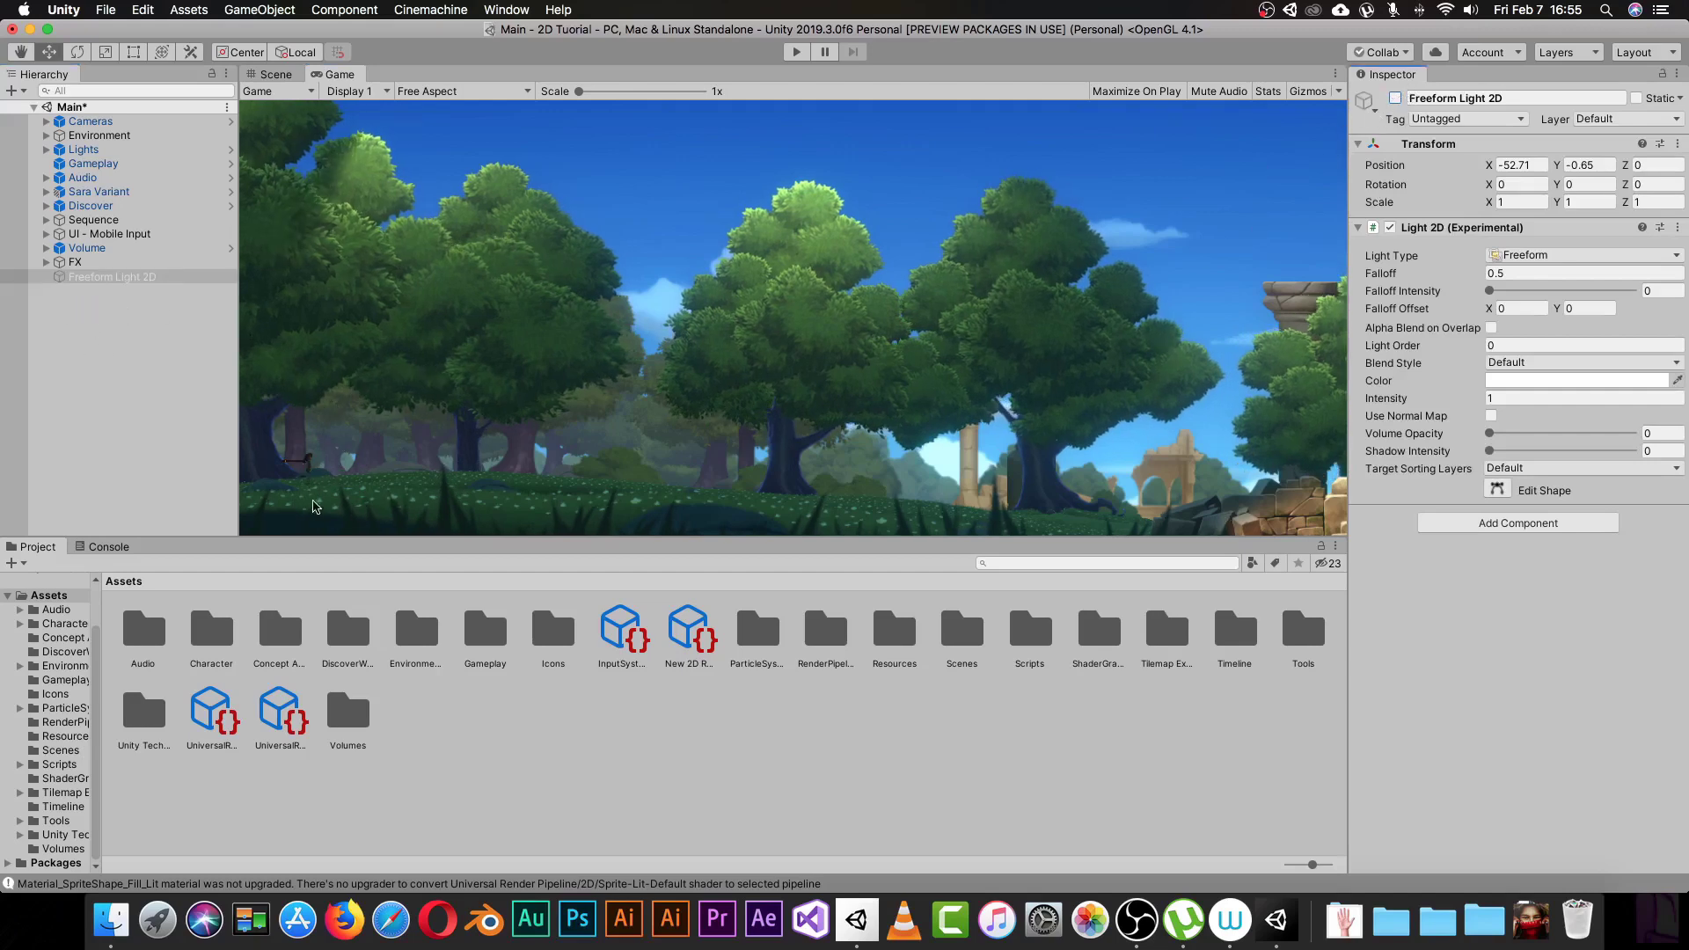
{"action": "left_click", "coordinate": [1396, 98]}
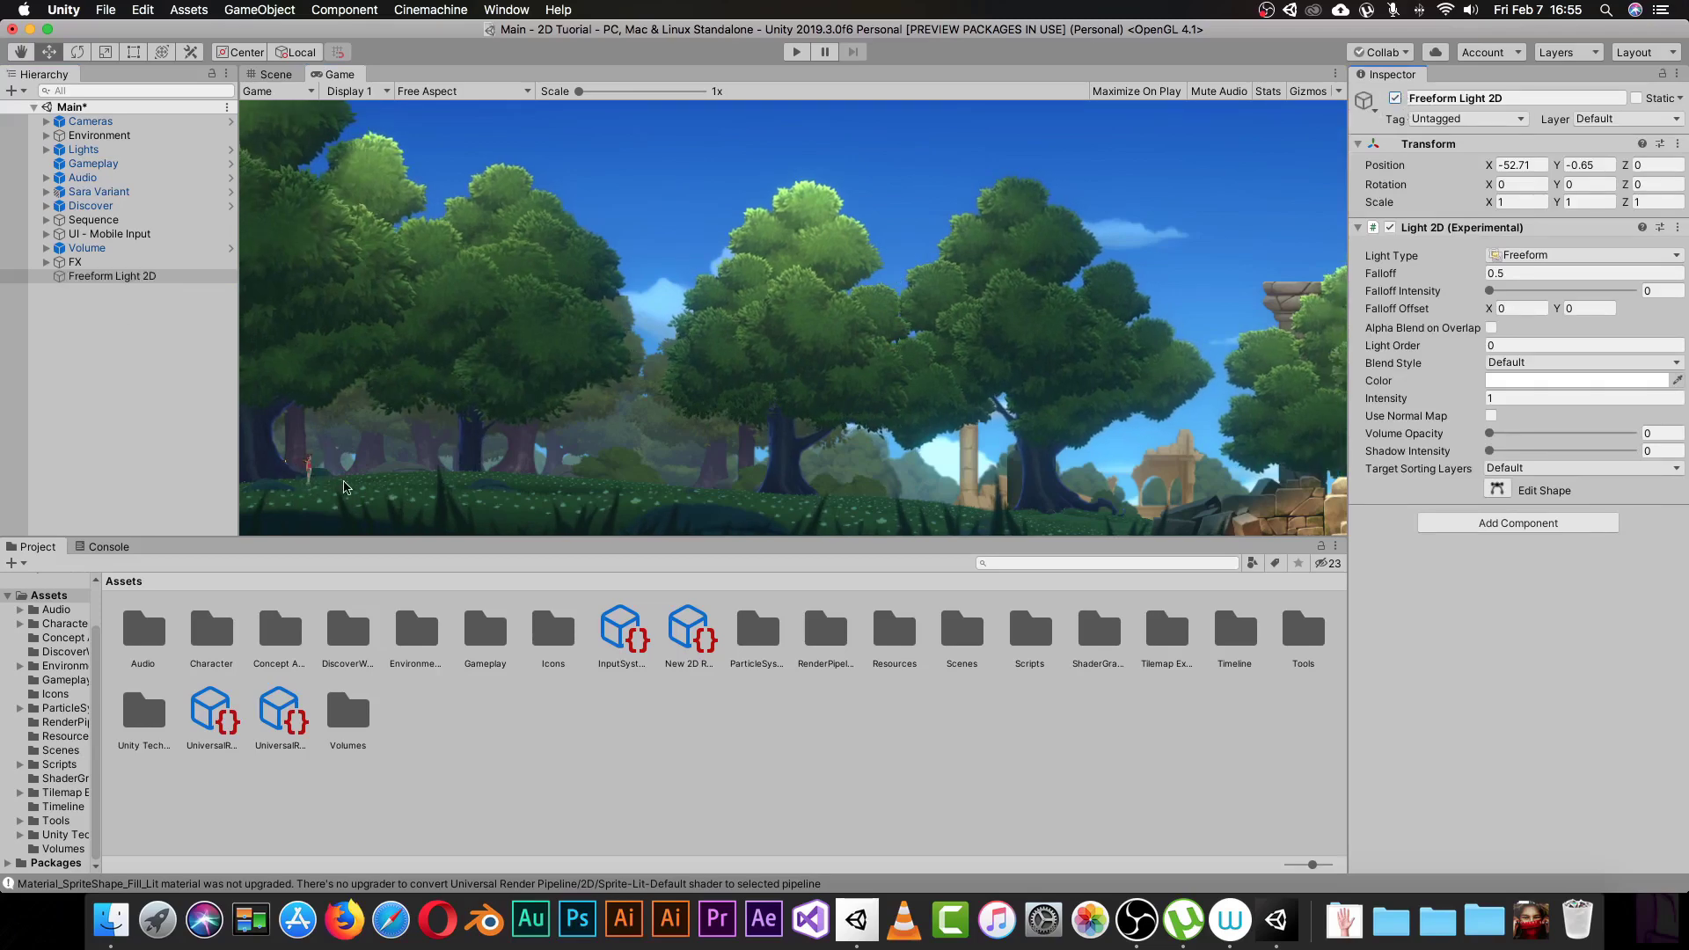
{"action": "left_click", "coordinate": [275, 74]}
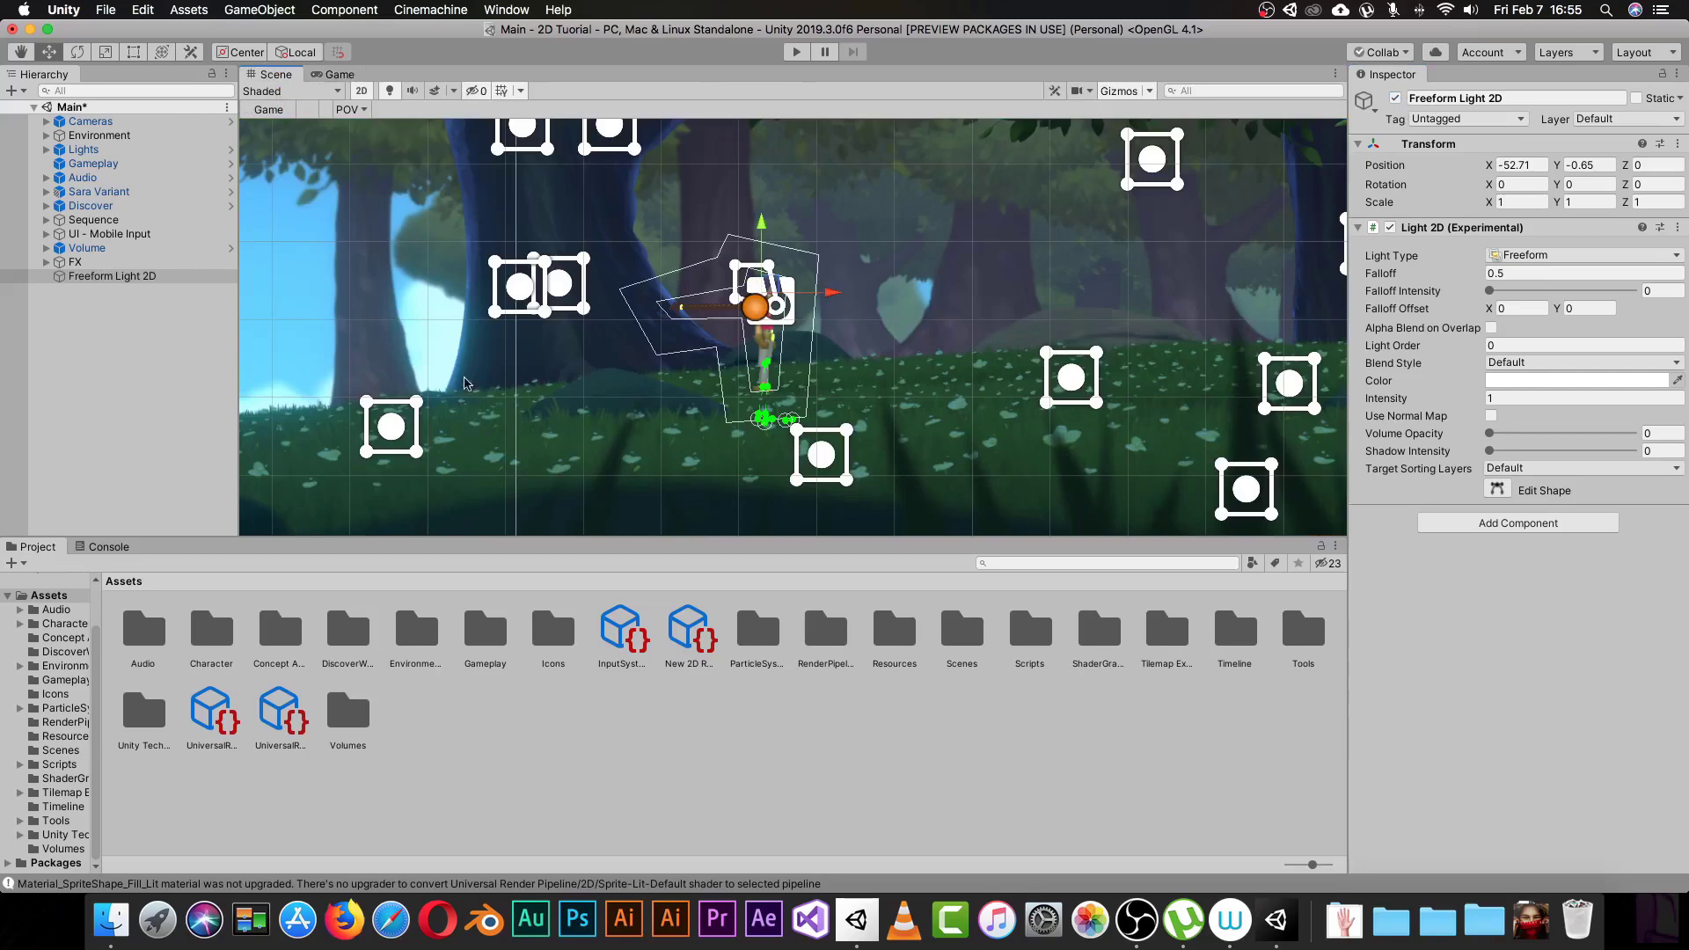
{"action": "left_click", "coordinate": [483, 318]}
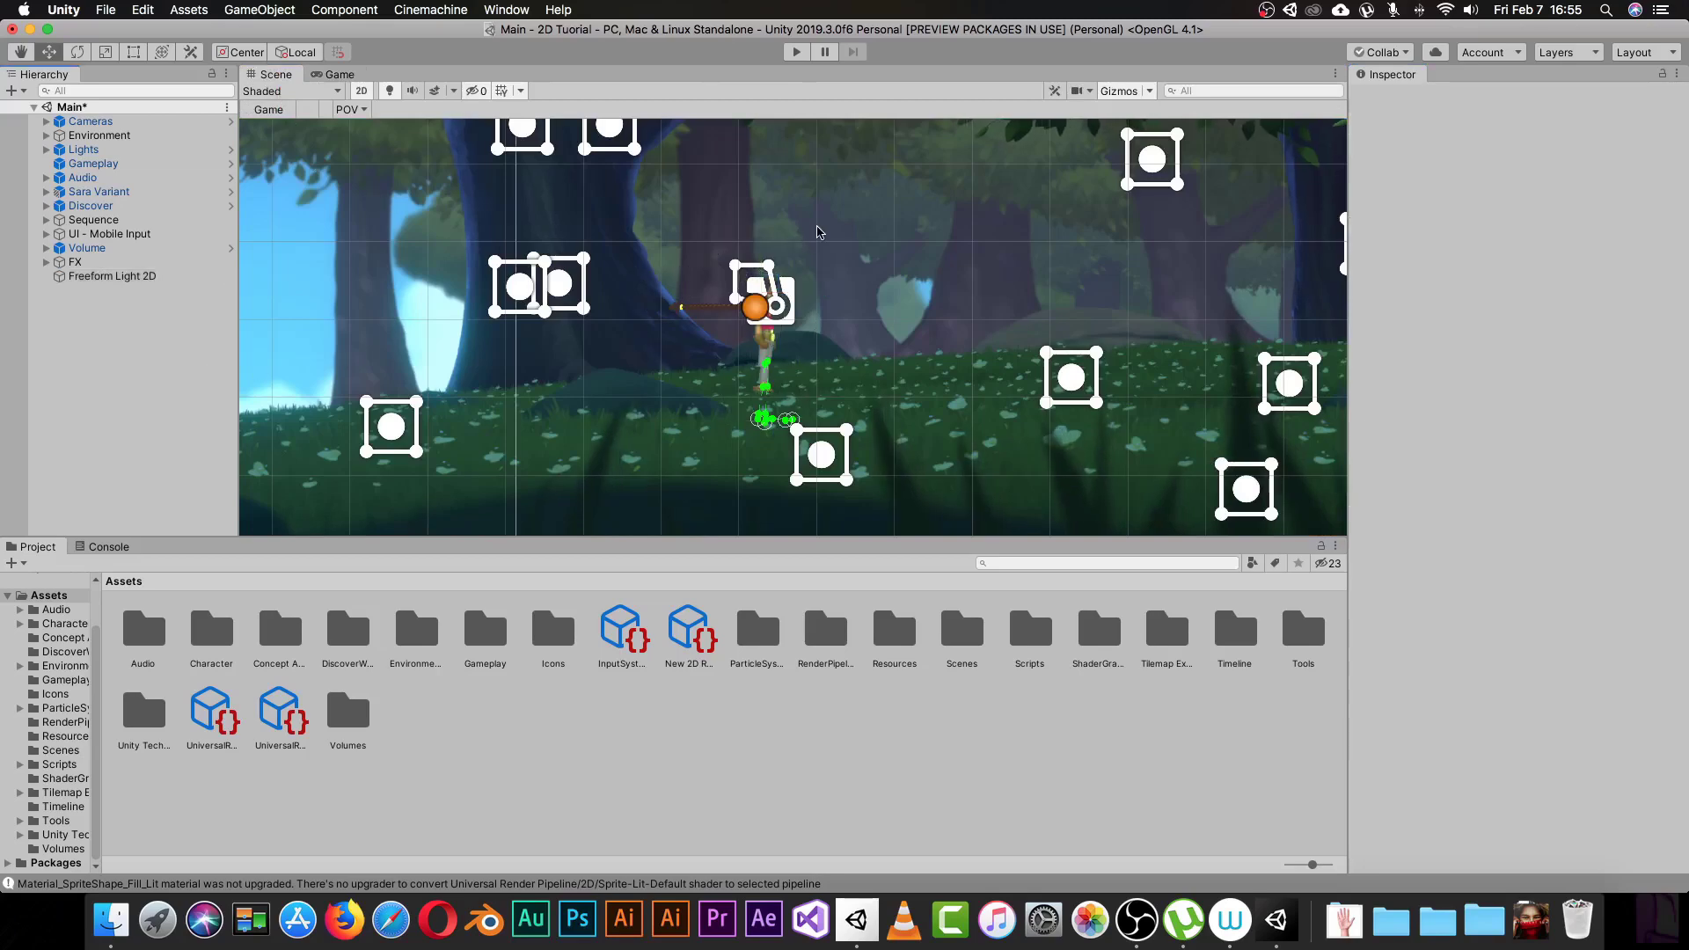
Locate the existing Global object inside the Lights group and frame it in the scene.
{"action": "scroll", "coordinate": [833, 214], "scroll_direction": "up", "scroll_amount": 10}
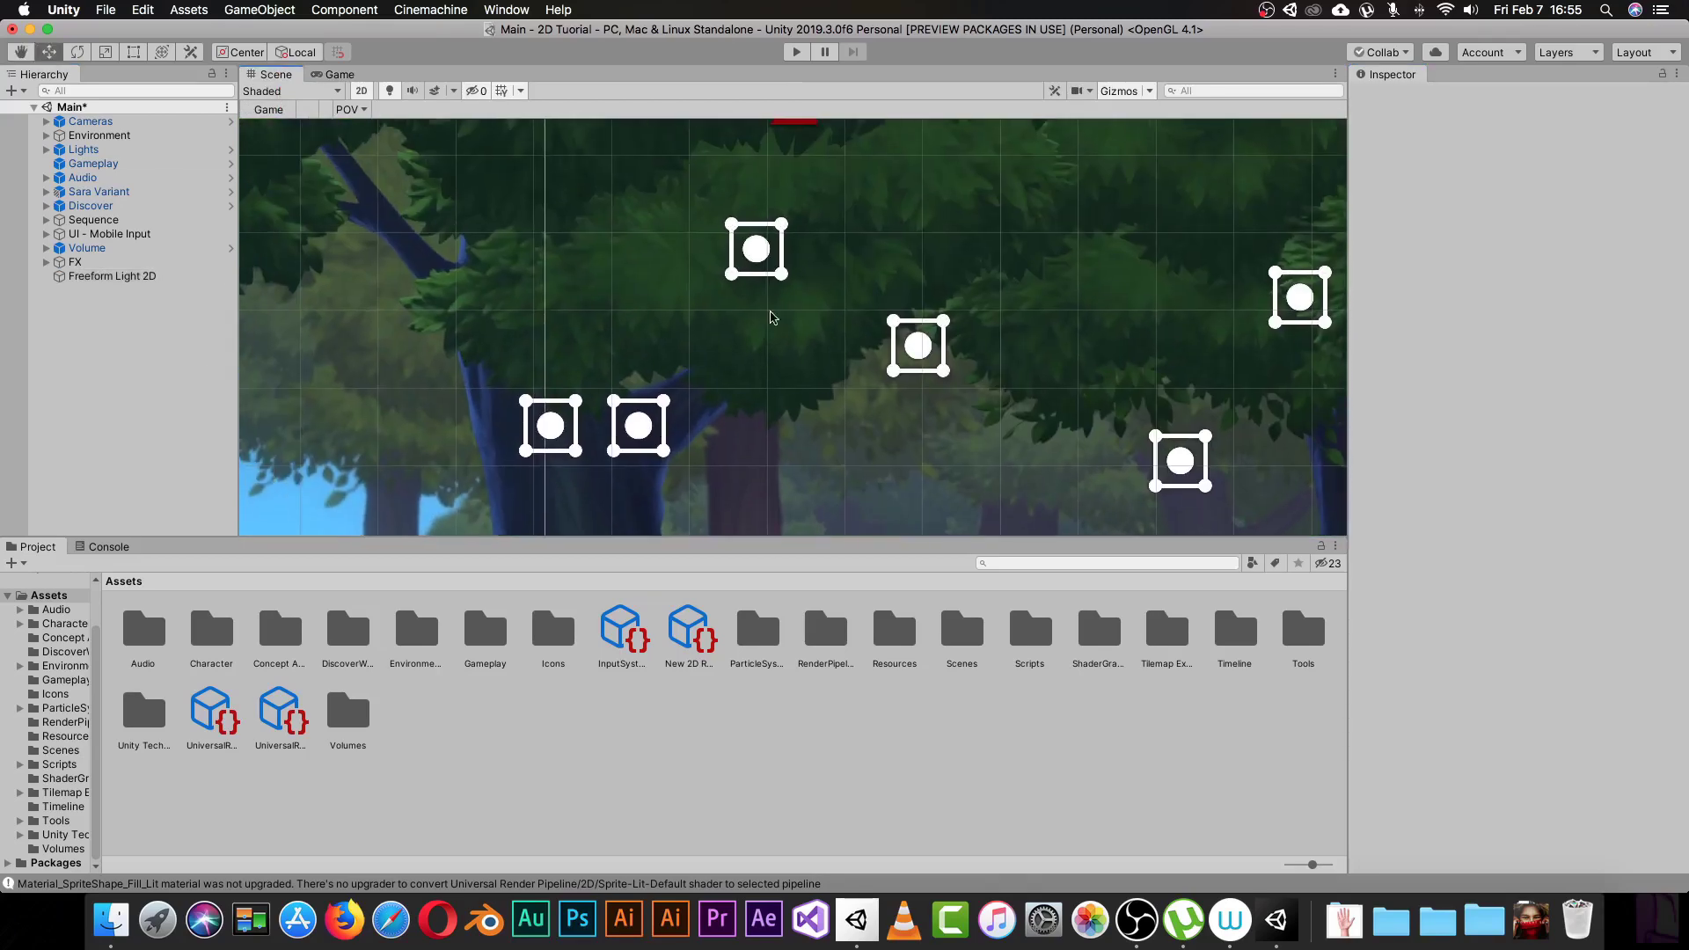
{"action": "scroll", "coordinate": [756, 350], "scroll_direction": "down", "scroll_amount": 10}
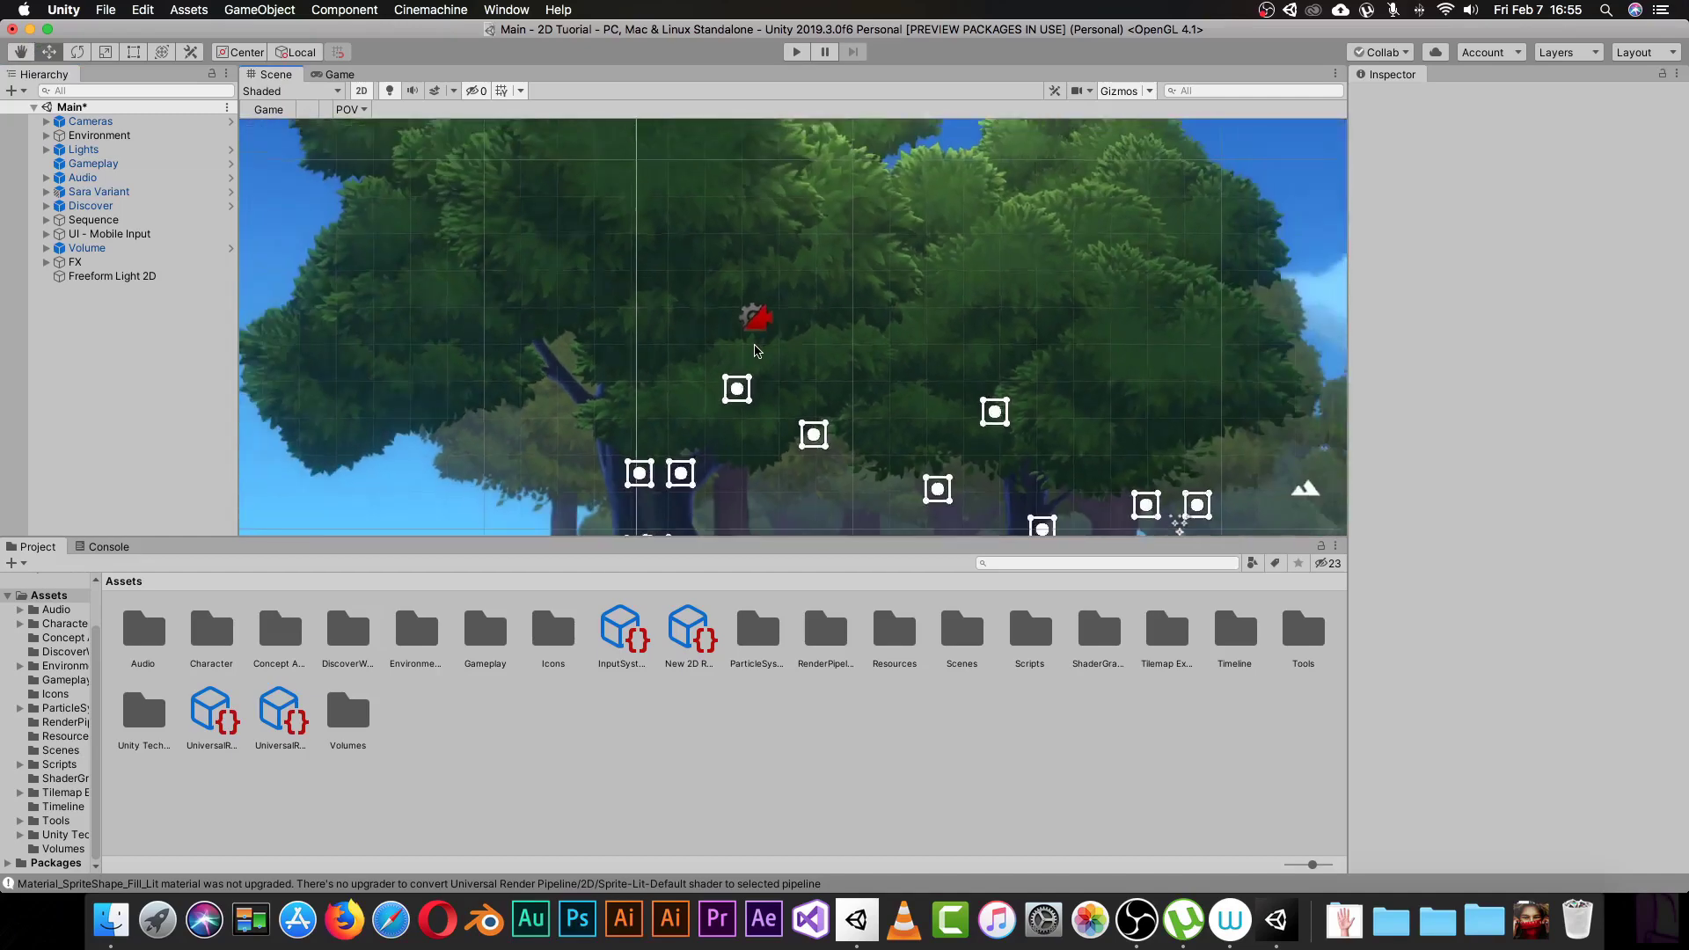
{"action": "middle_click_drag", "start_coordinate": [1135, 265], "coordinate": [727, 313]}
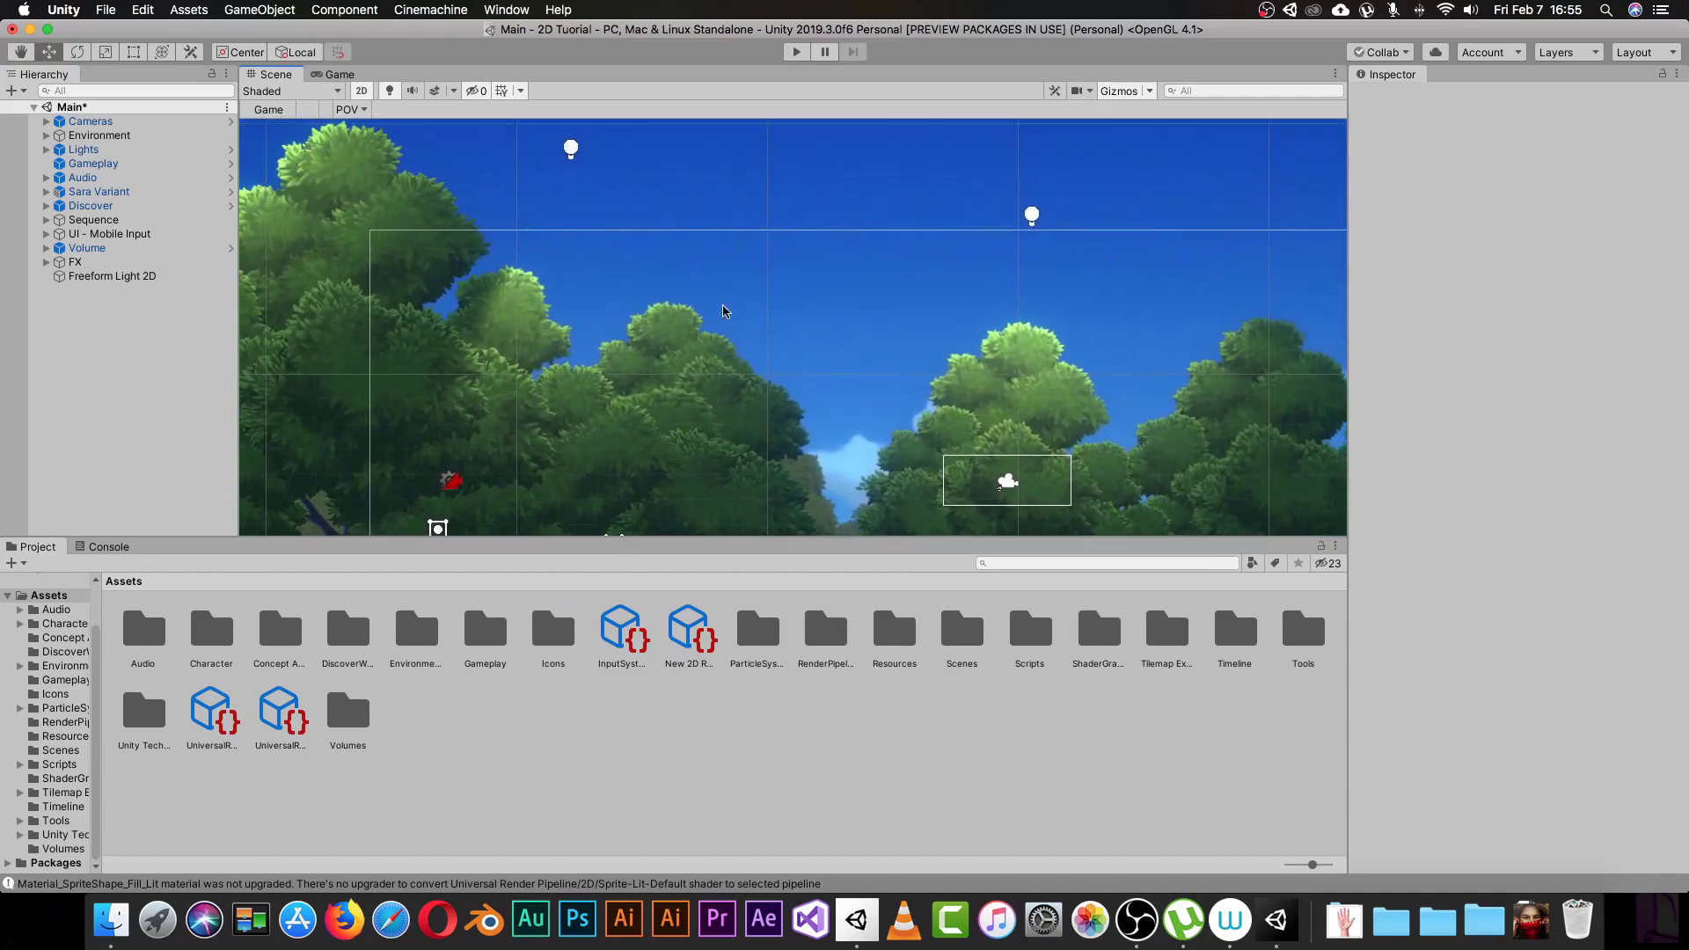
{"action": "key", "text": "w"}
{"action": "left_click", "coordinate": [572, 149]}
{"action": "left_click", "coordinate": [571, 149]}
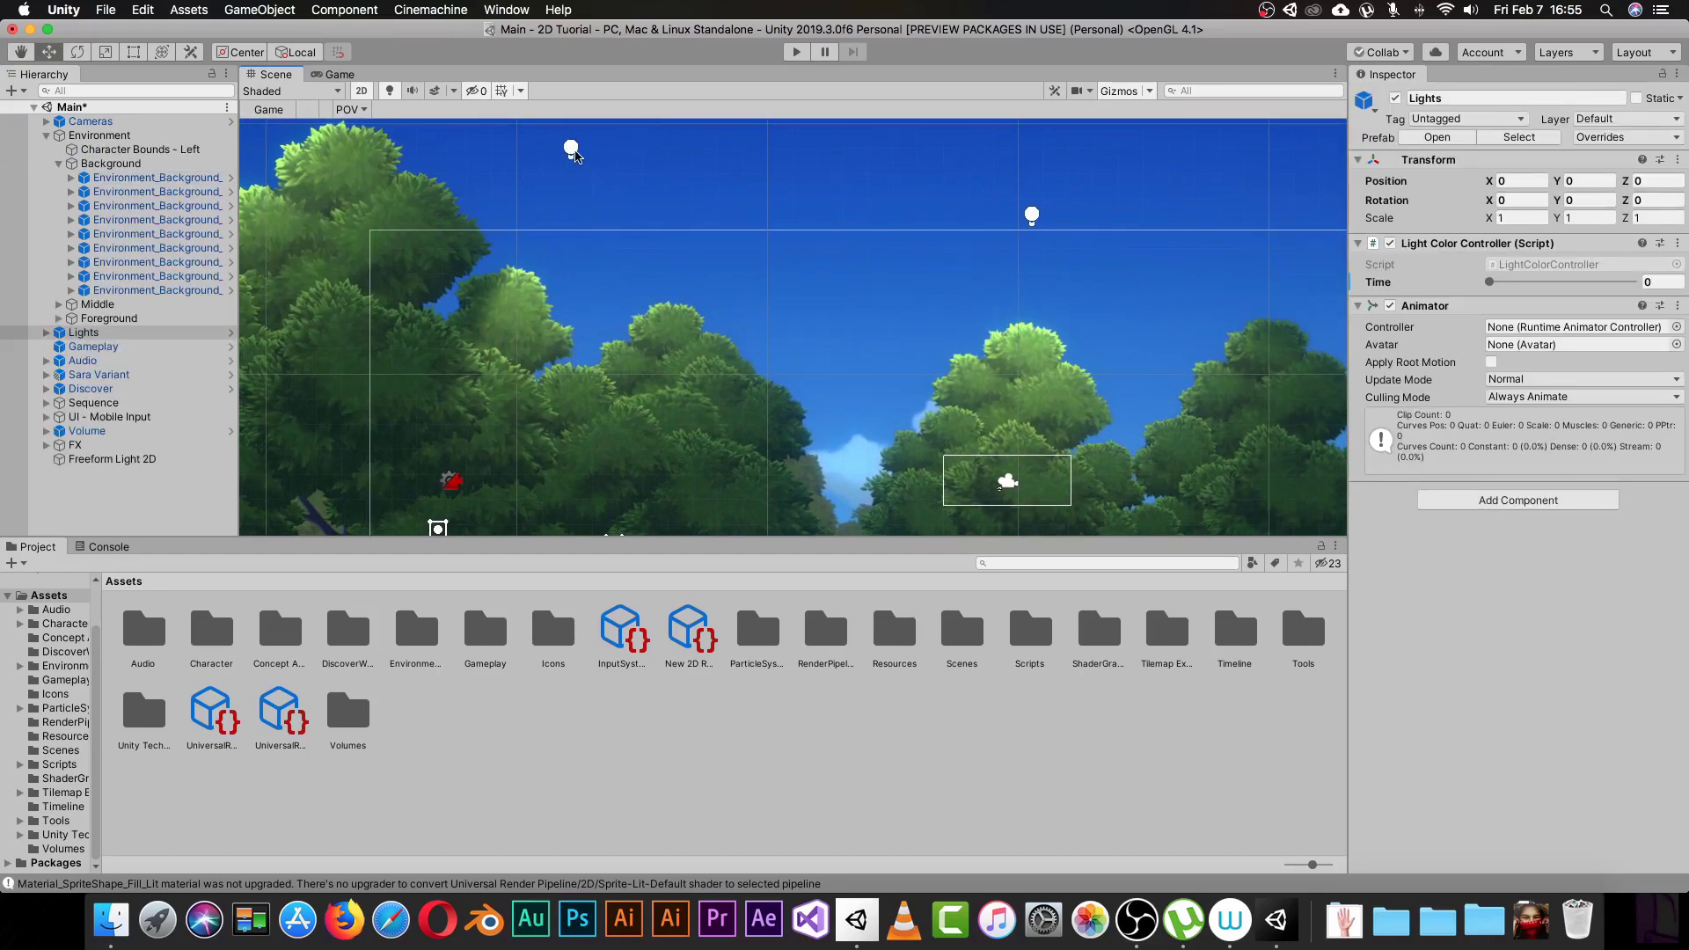
{"action": "left_click", "coordinate": [45, 333]}
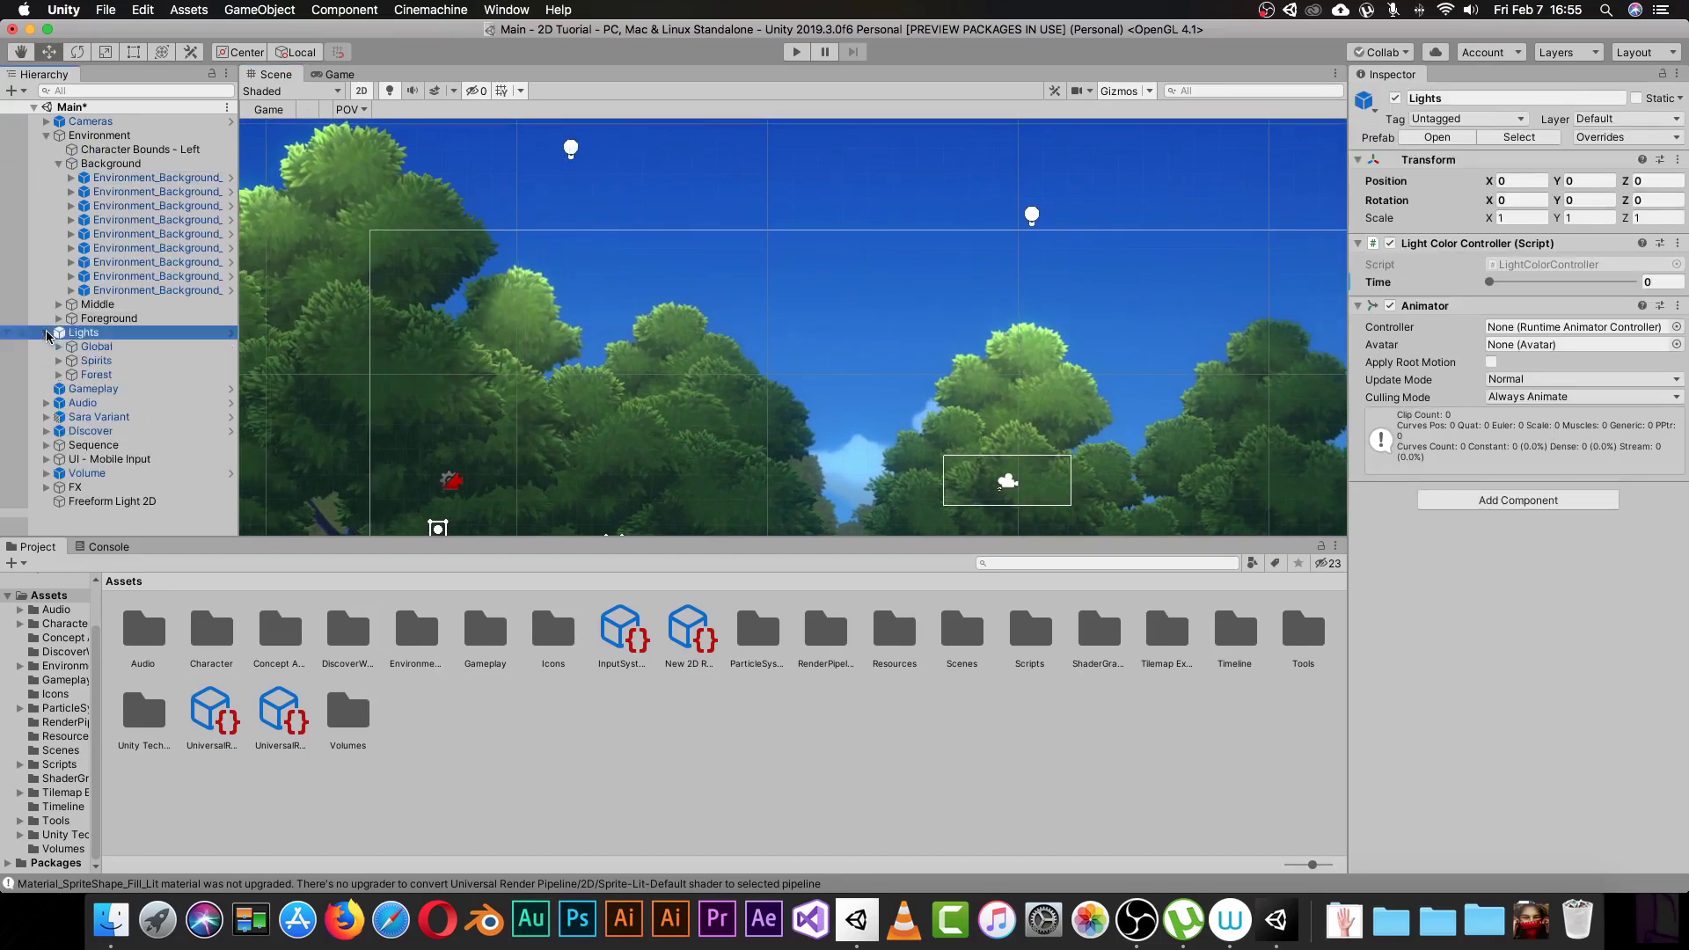
{"action": "left_click", "coordinate": [113, 348]}
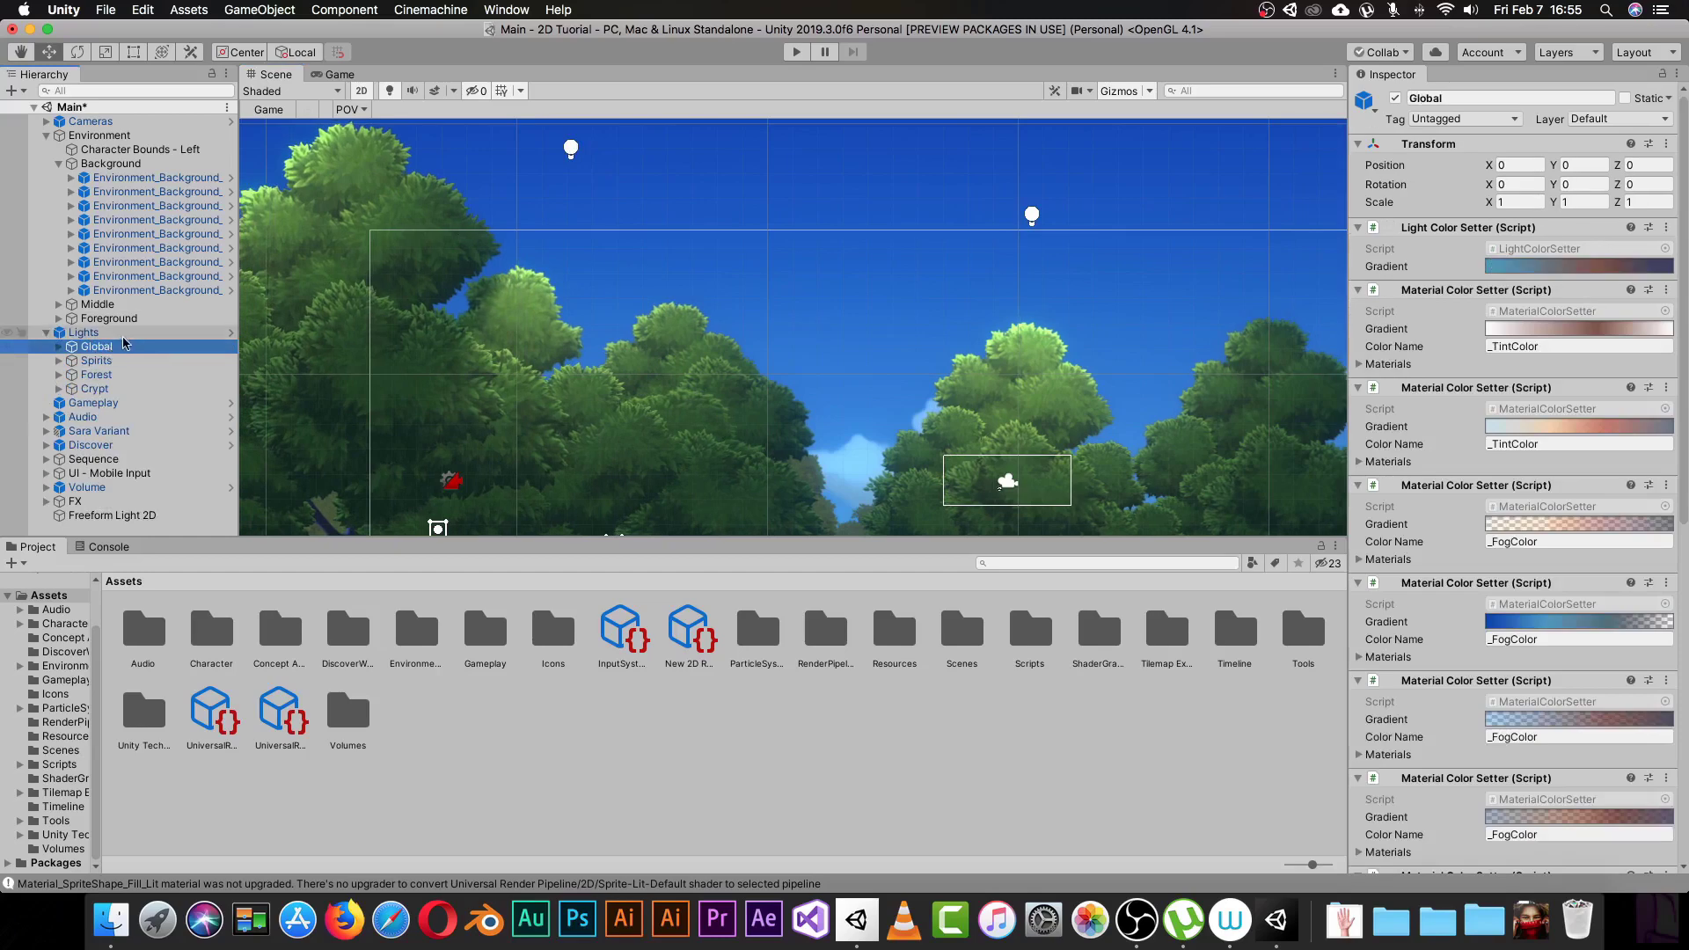
{"action": "double_click", "coordinate": [118, 351]}
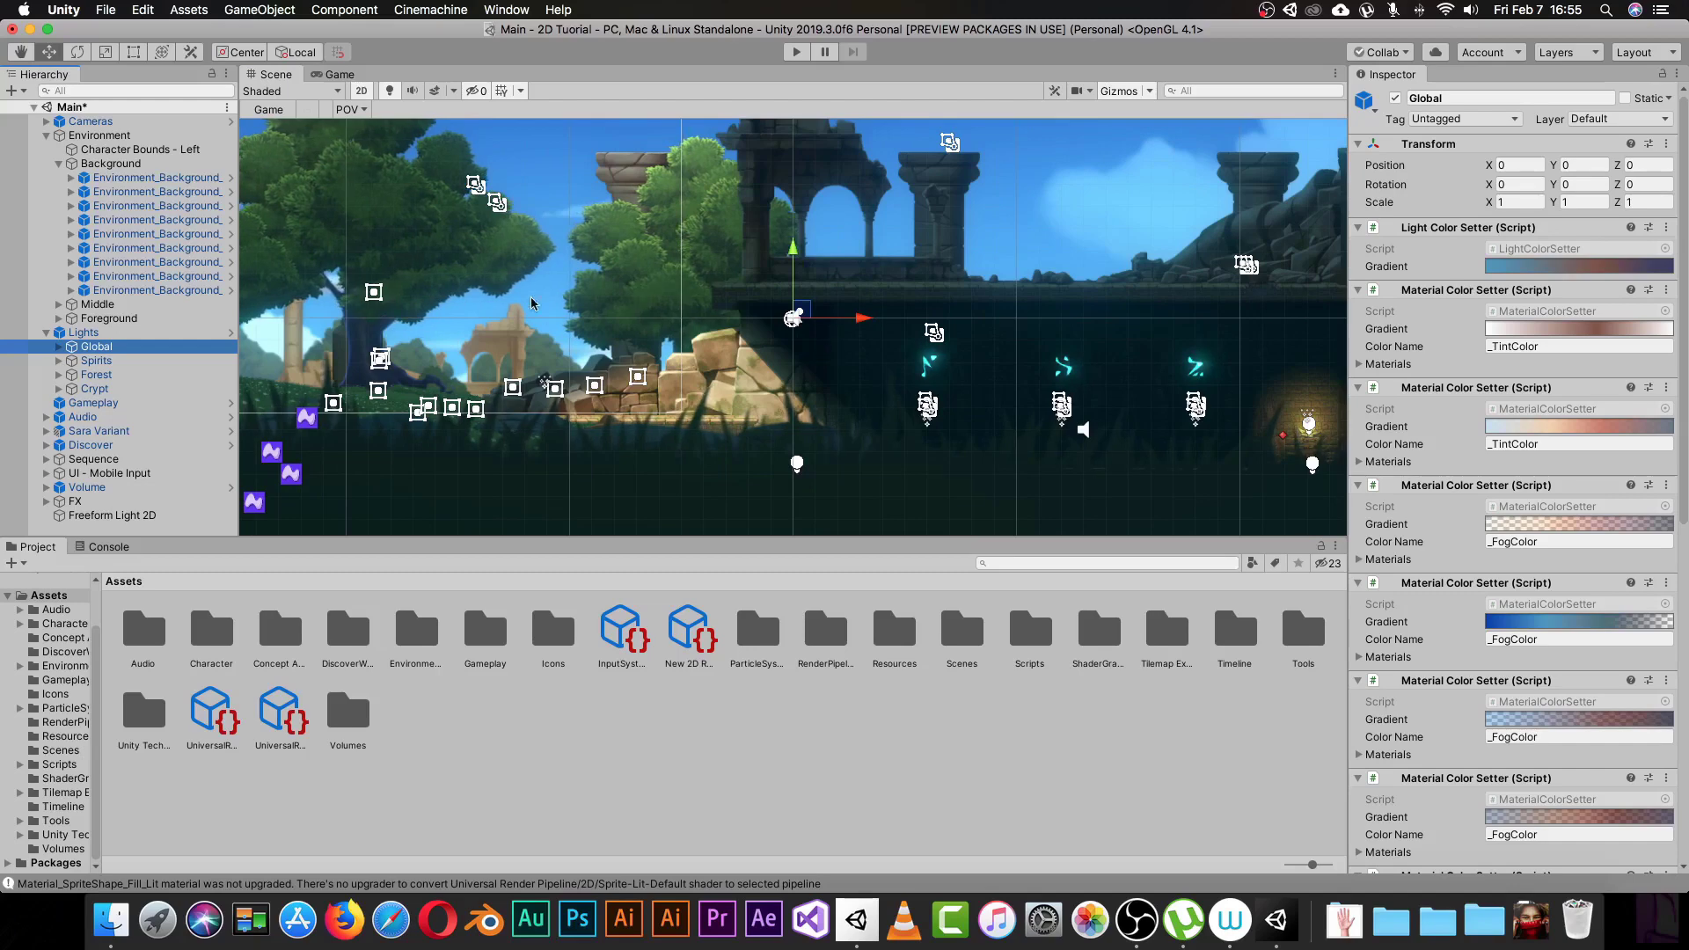
Deactivate the Global object to compare the scene without it, reactivate it, and look through its components.
{"action": "left_click", "coordinate": [1395, 98]}
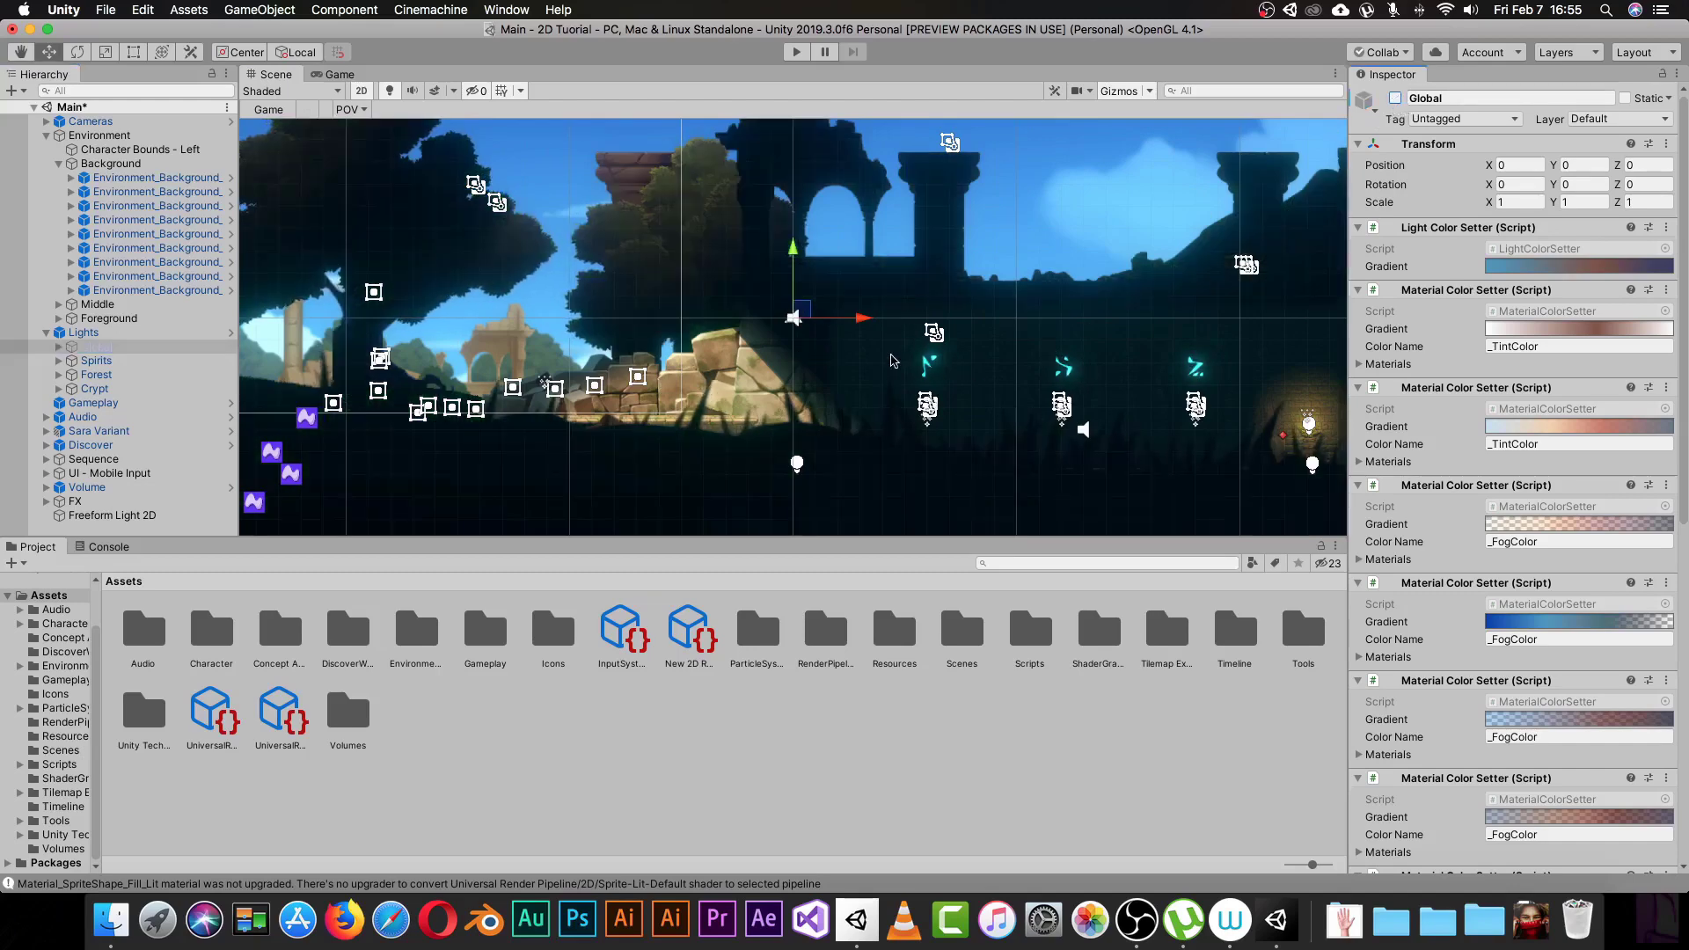
{"action": "scroll", "coordinate": [912, 381], "scroll_direction": "down", "scroll_amount": 5}
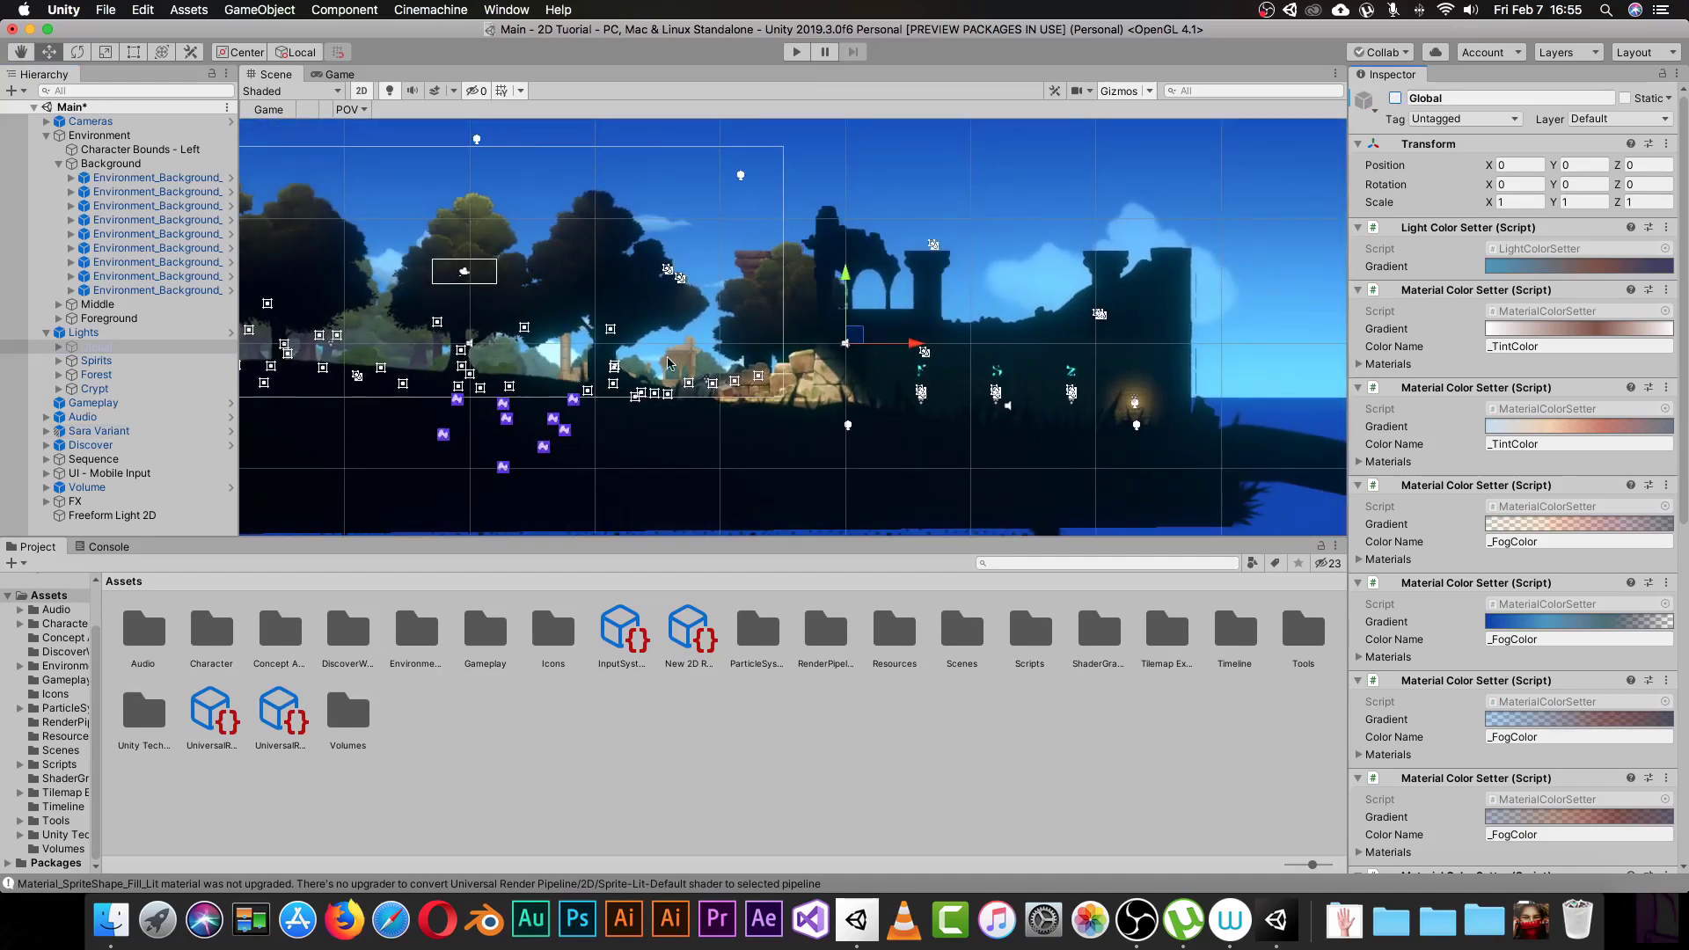
{"action": "middle_click_drag", "start_coordinate": [787, 415], "coordinate": [950, 392]}
{"action": "left_click", "coordinate": [1395, 98]}
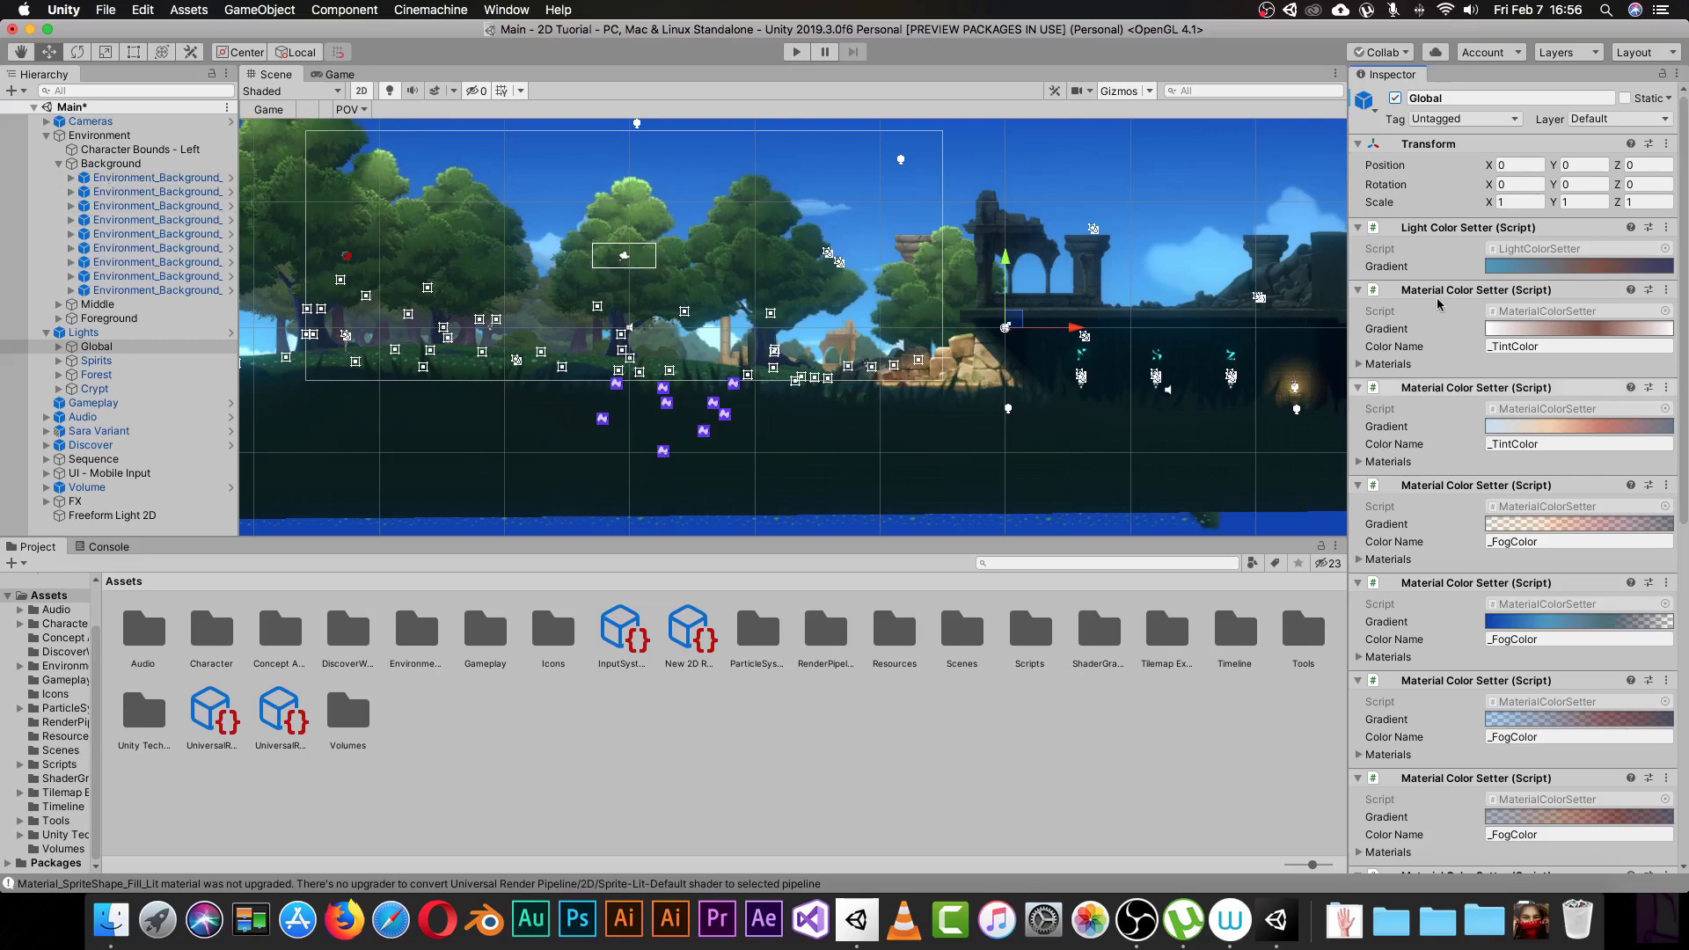
{"action": "scroll", "coordinate": [1442, 403], "scroll_direction": "down", "scroll_amount": 10}
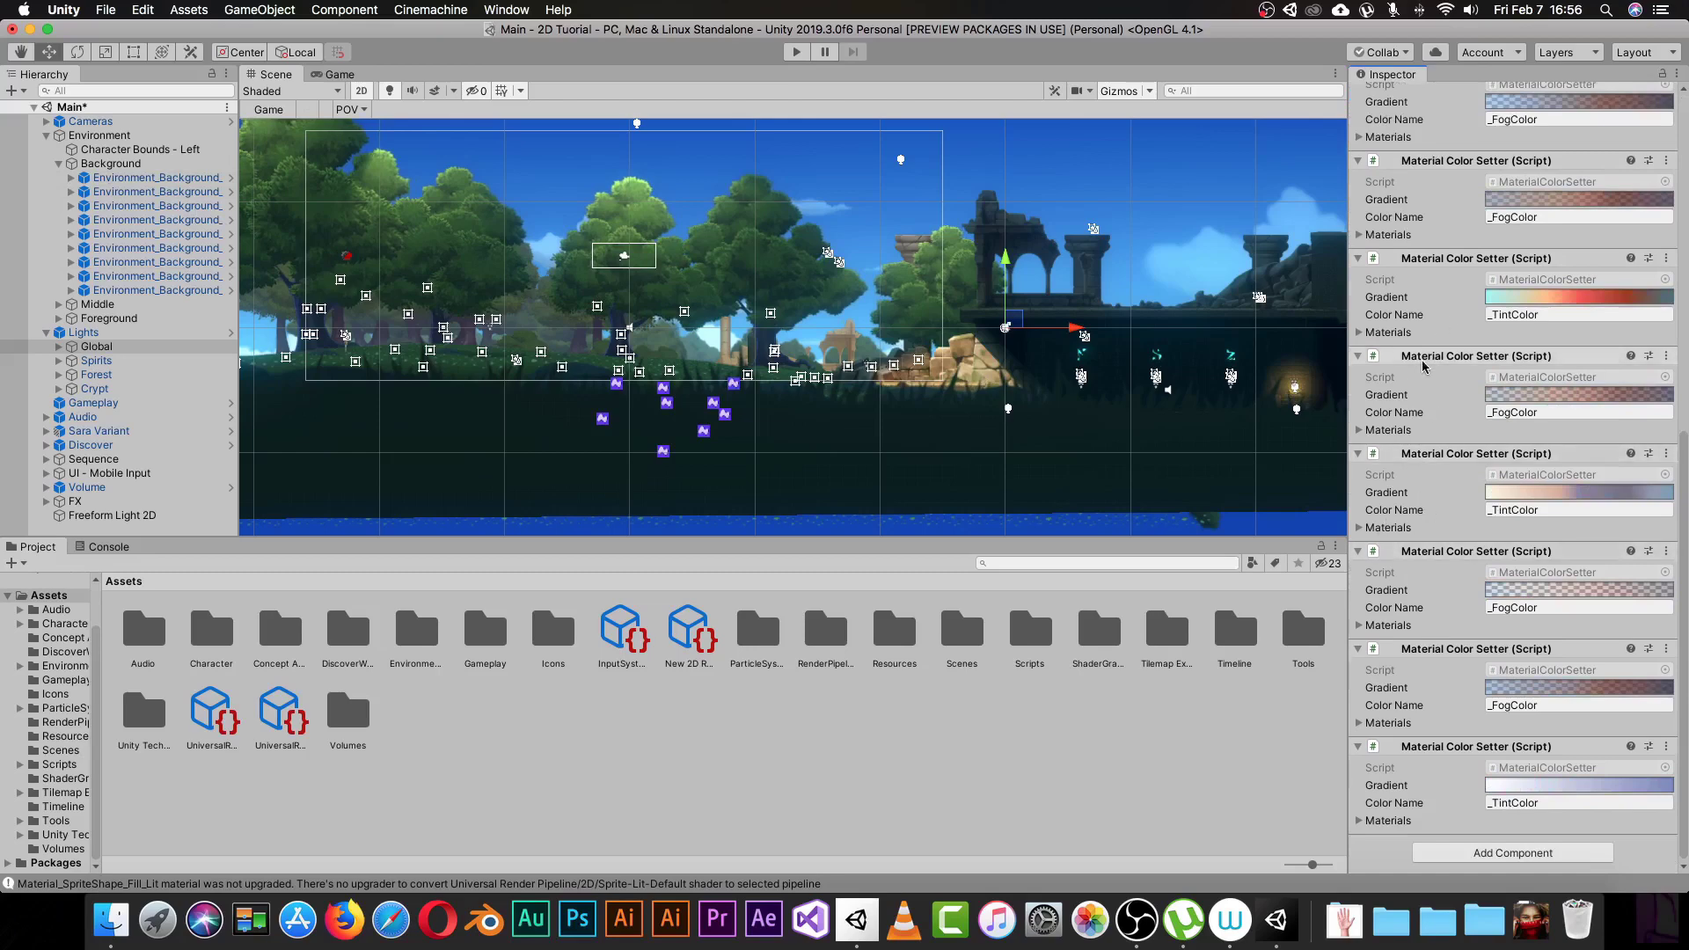
{"action": "scroll", "coordinate": [1426, 510], "scroll_direction": "up", "scroll_amount": 10}
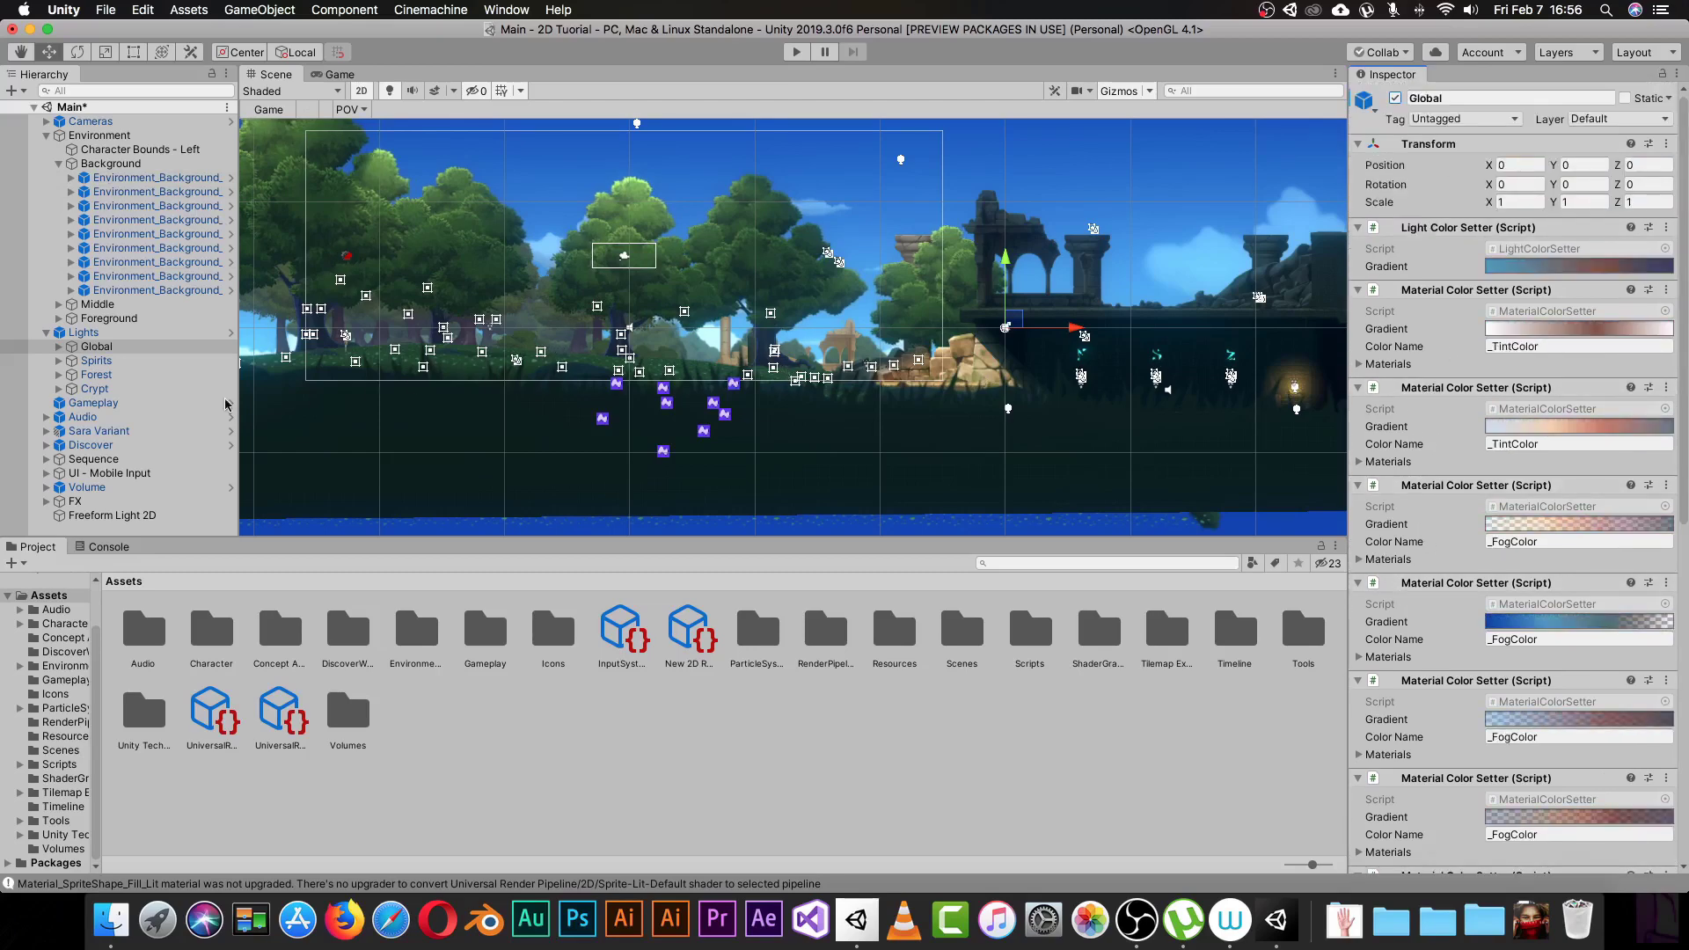
Collapse the Lights group and add a Global Light 2D at the root of the scene.
{"action": "left_click", "coordinate": [41, 334]}
{"action": "left_click", "coordinate": [104, 505]}
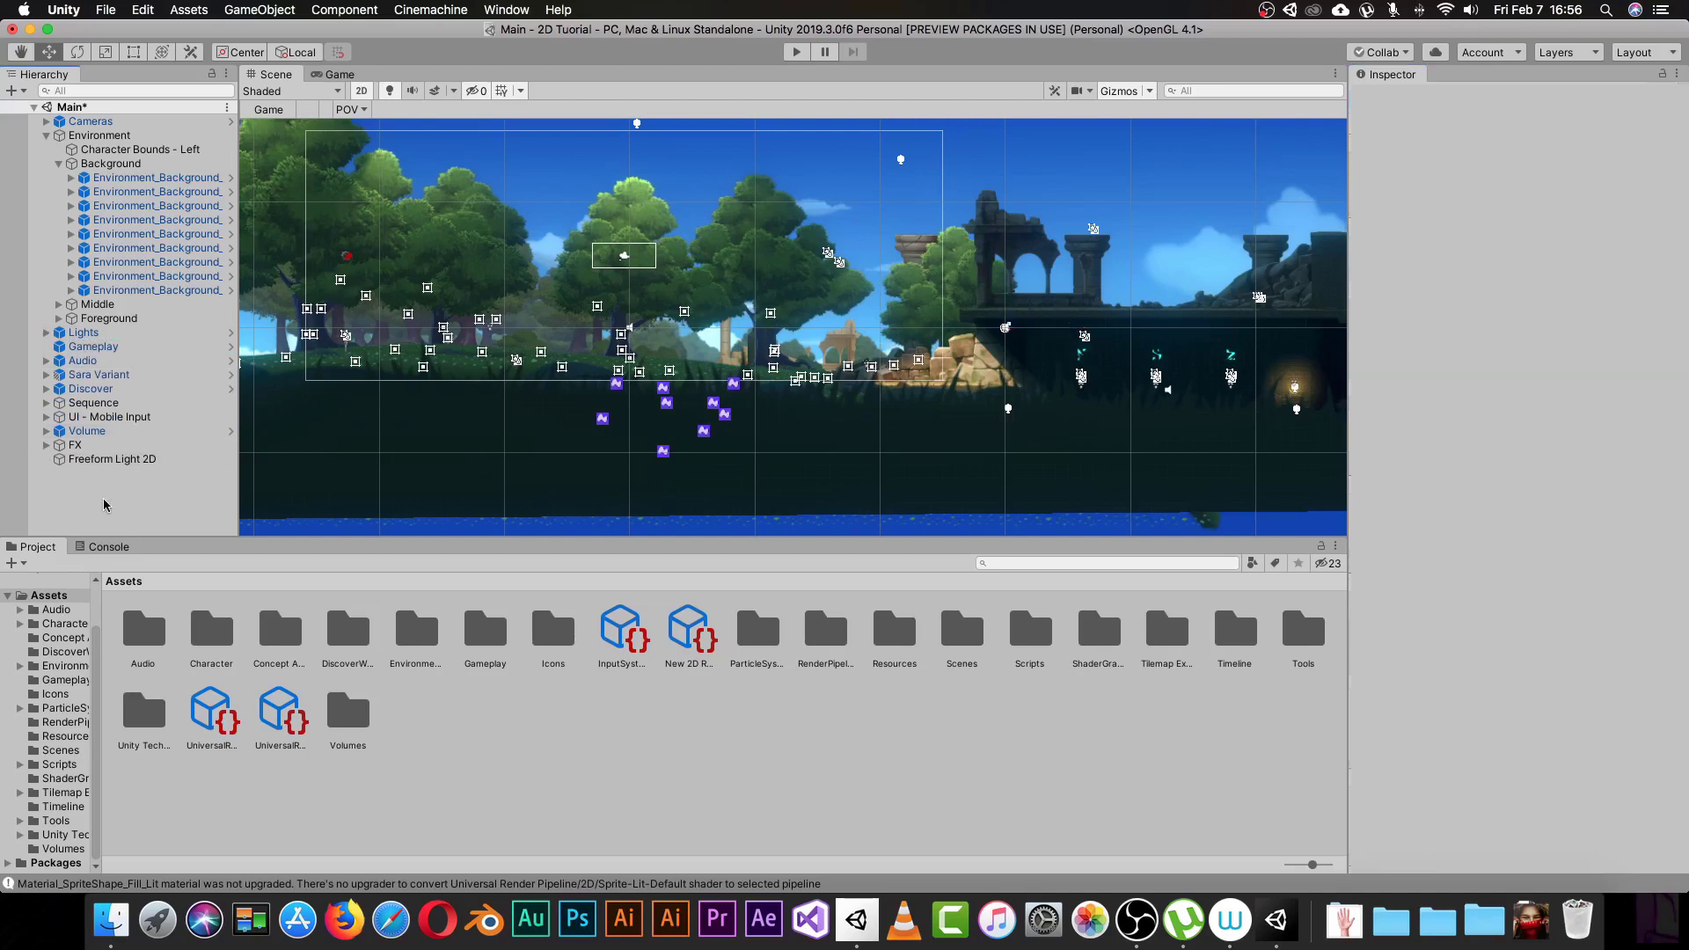
{"action": "right_click", "coordinate": [134, 499]}
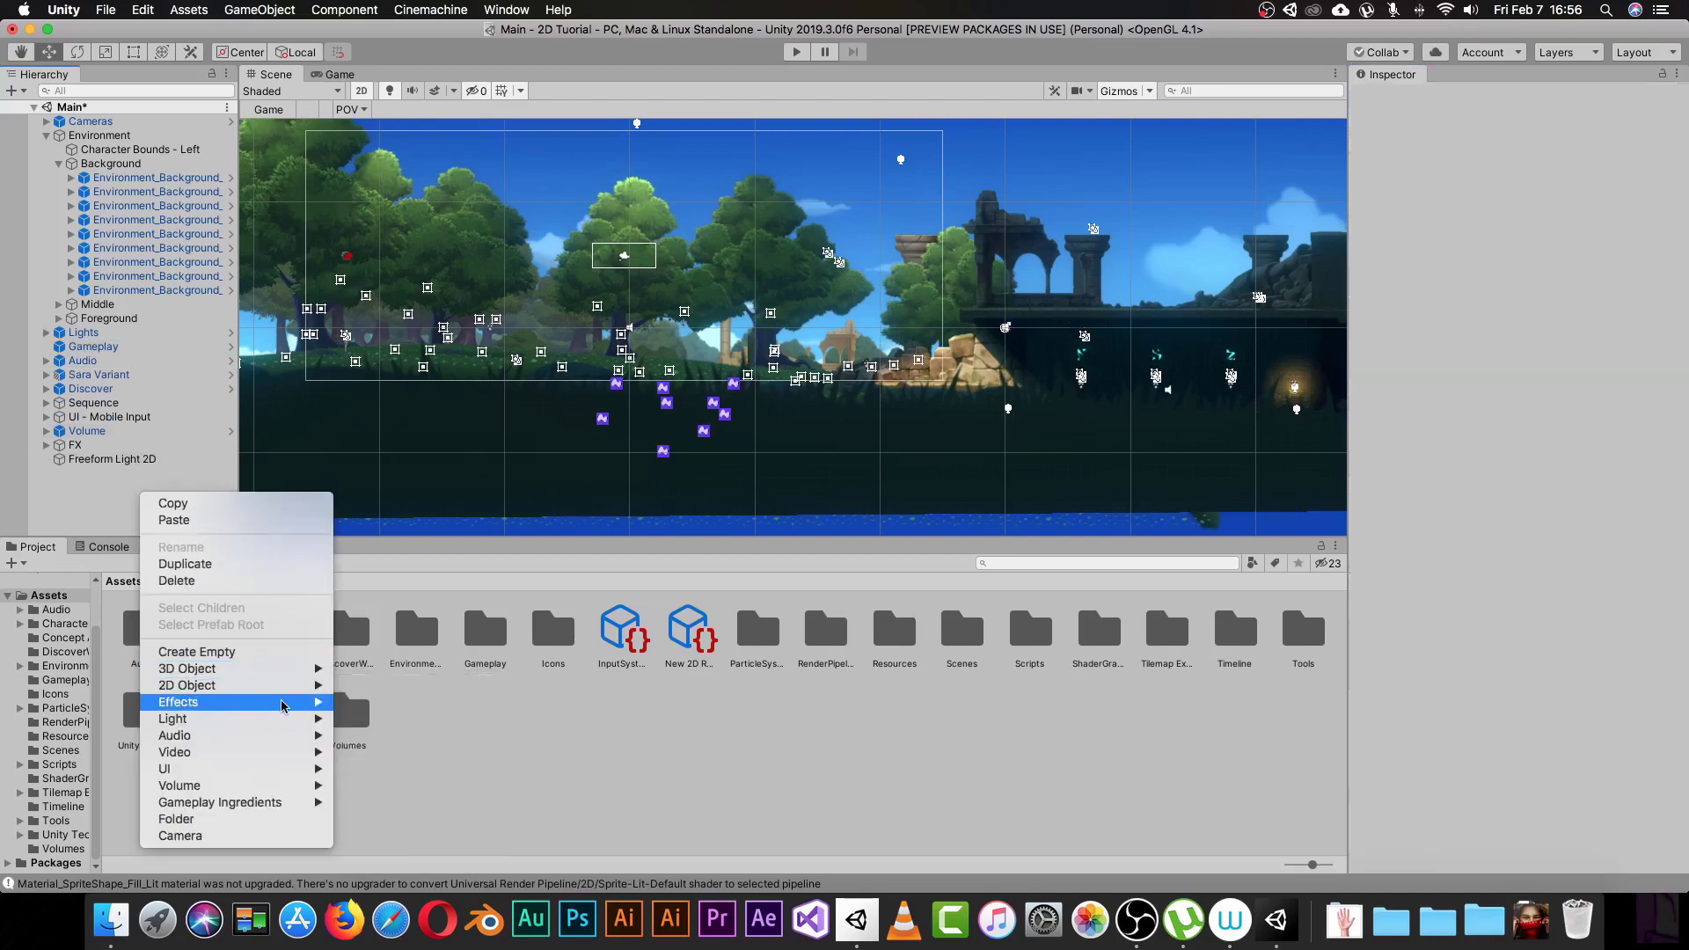
{"action": "mouse_move", "coordinate": [278, 721]}
{"action": "mouse_move", "coordinate": [418, 726]}
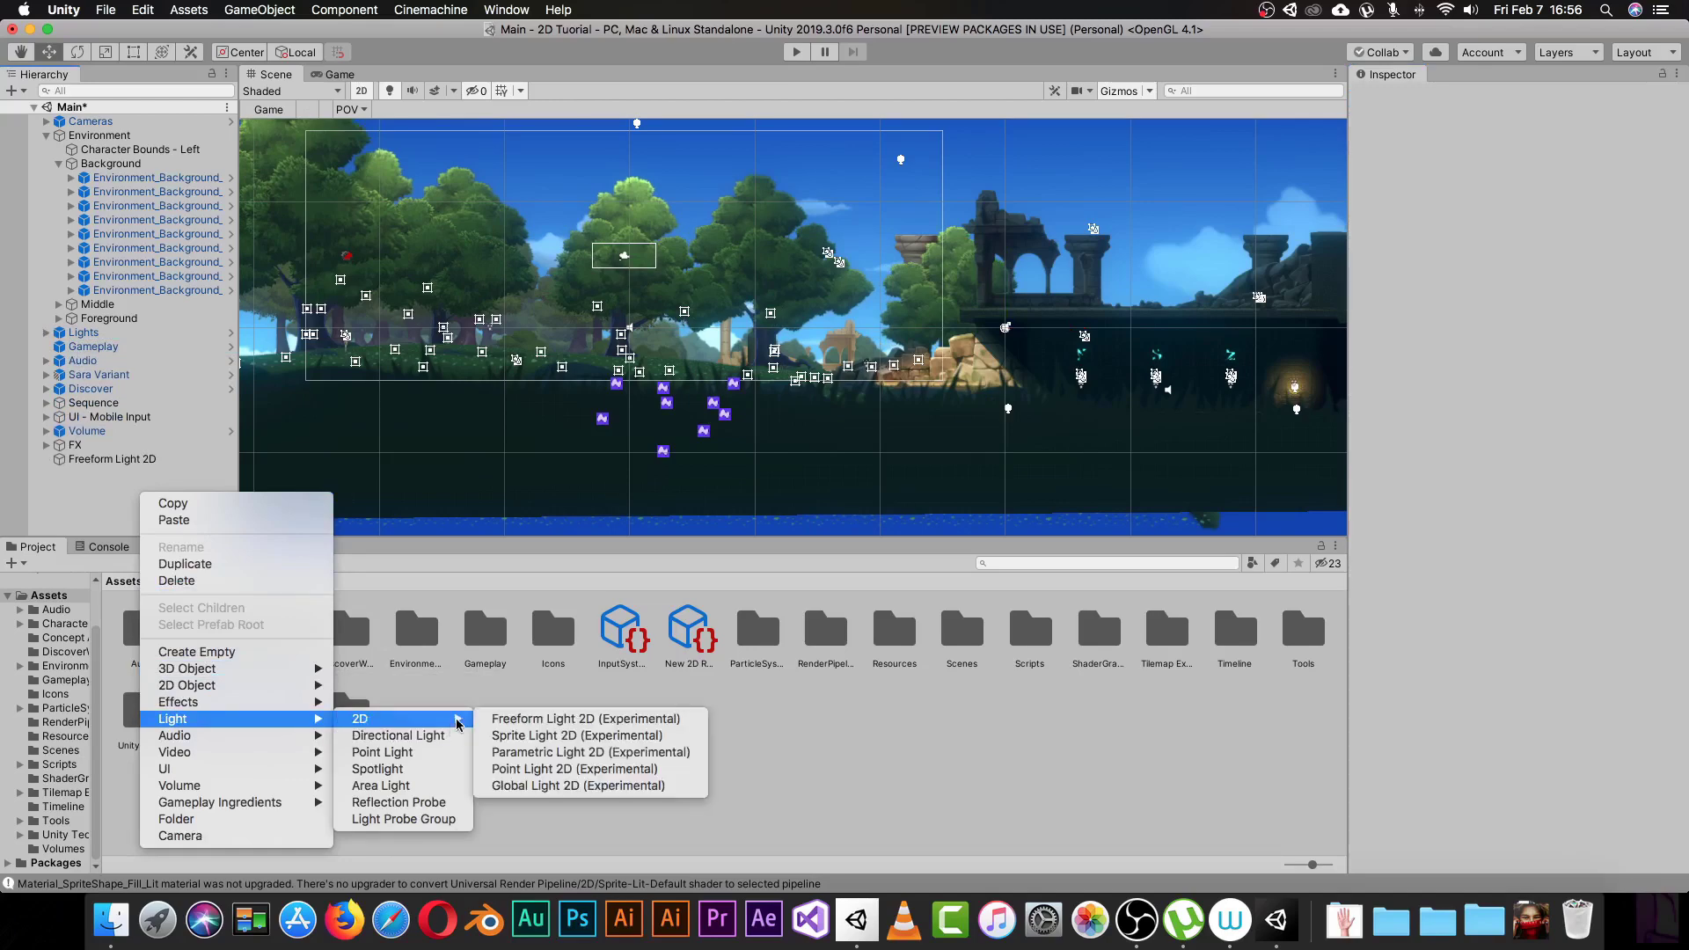
{"action": "left_click", "coordinate": [564, 787]}
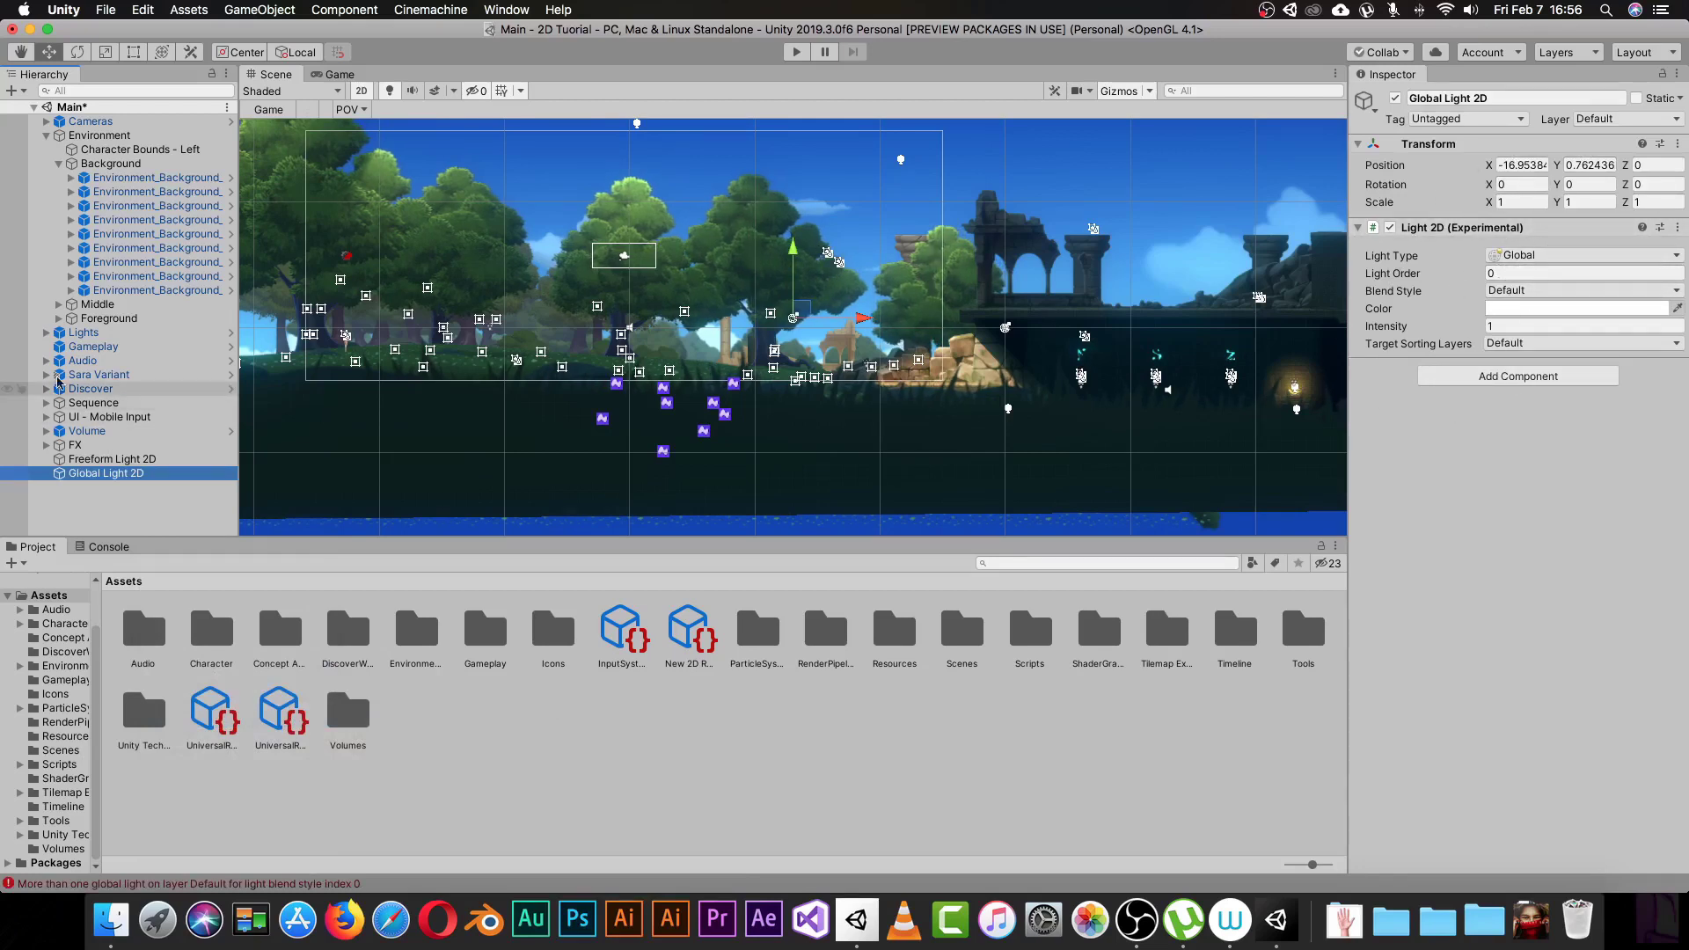
Deactivate the original Global object in the Lights group.
{"action": "left_click", "coordinate": [47, 333]}
{"action": "left_click", "coordinate": [97, 346]}
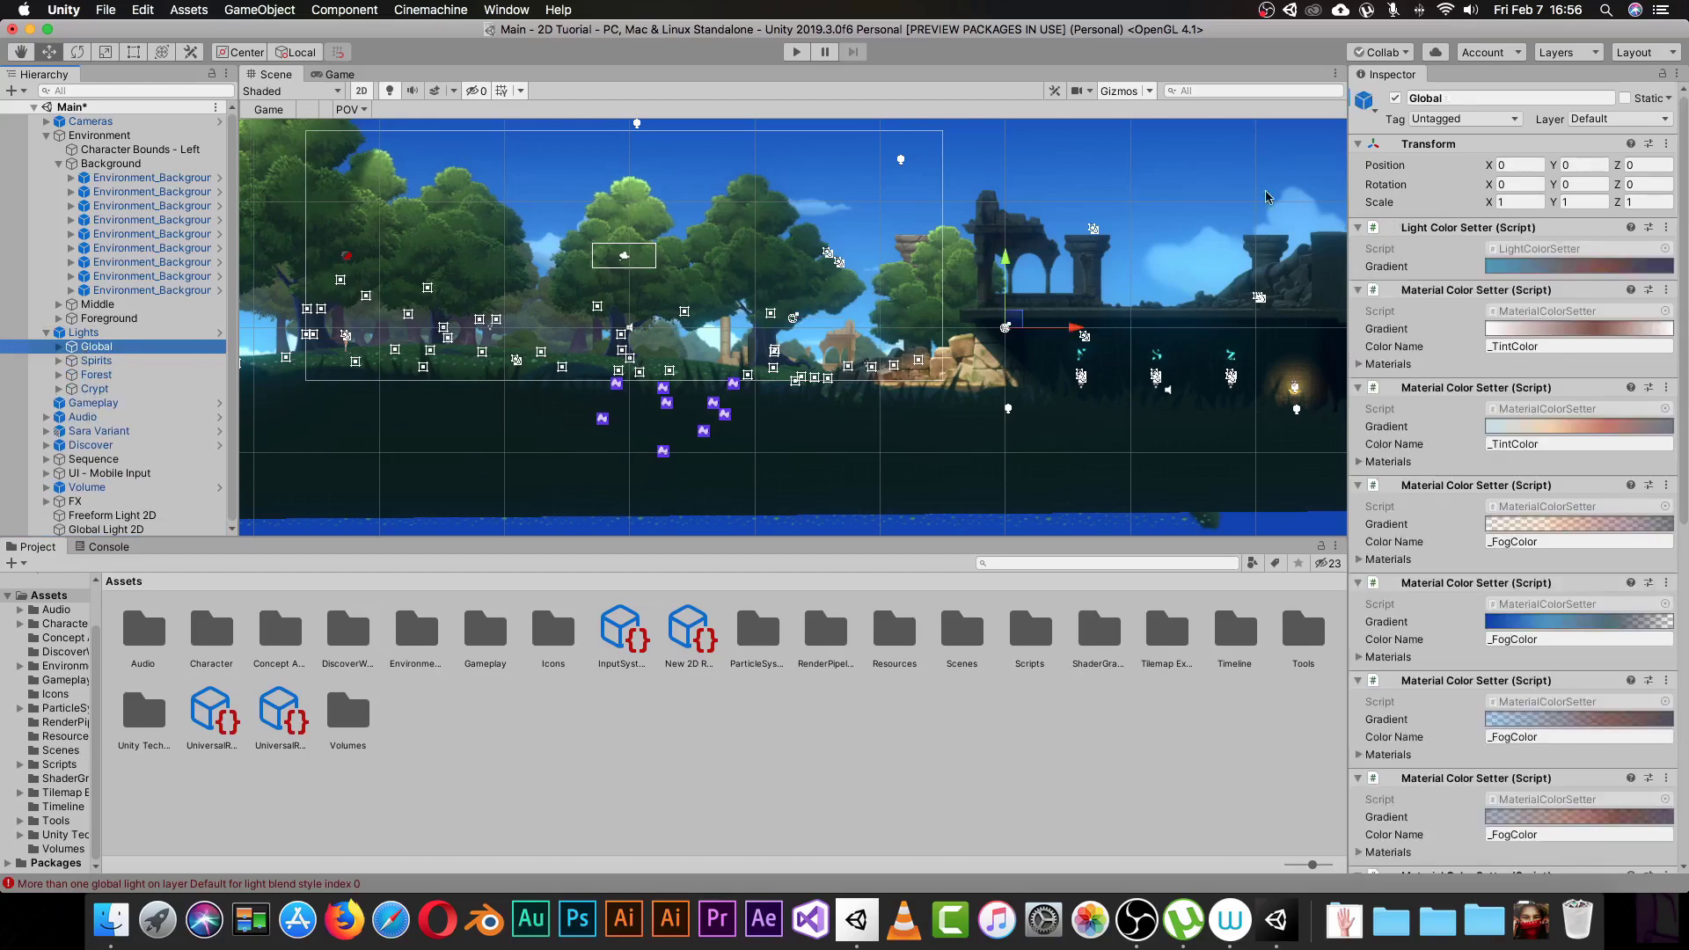
{"action": "left_click", "coordinate": [1395, 98]}
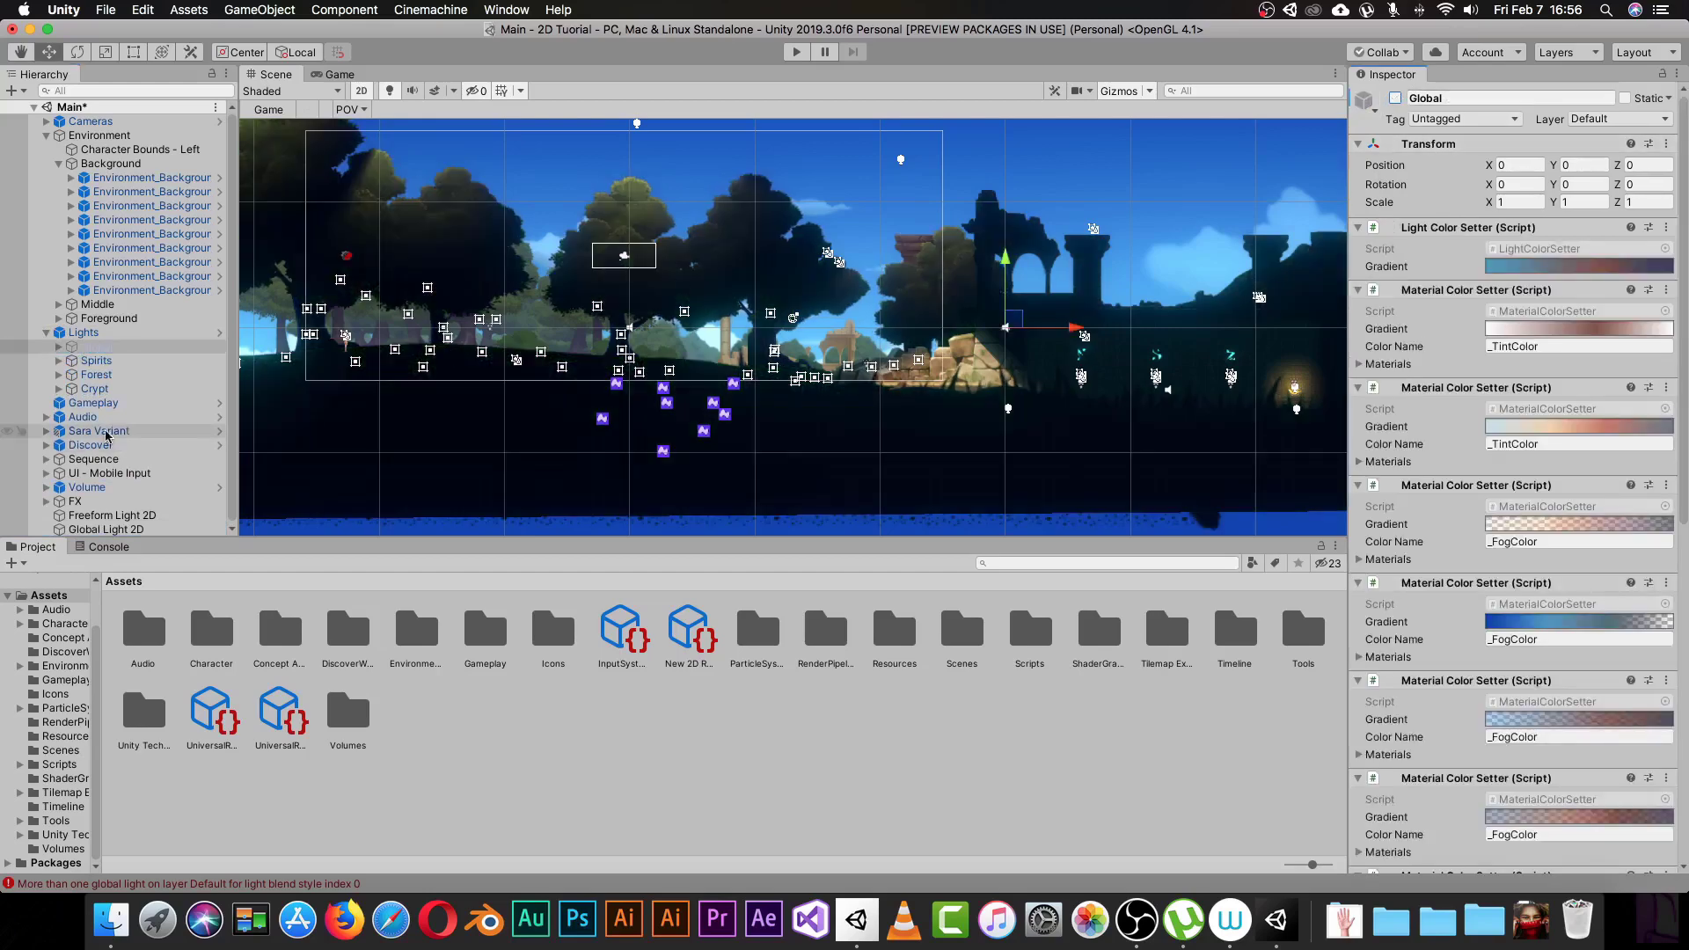
{"action": "left_click_drag", "start_coordinate": [242, 362], "coordinate": [243, 362]}
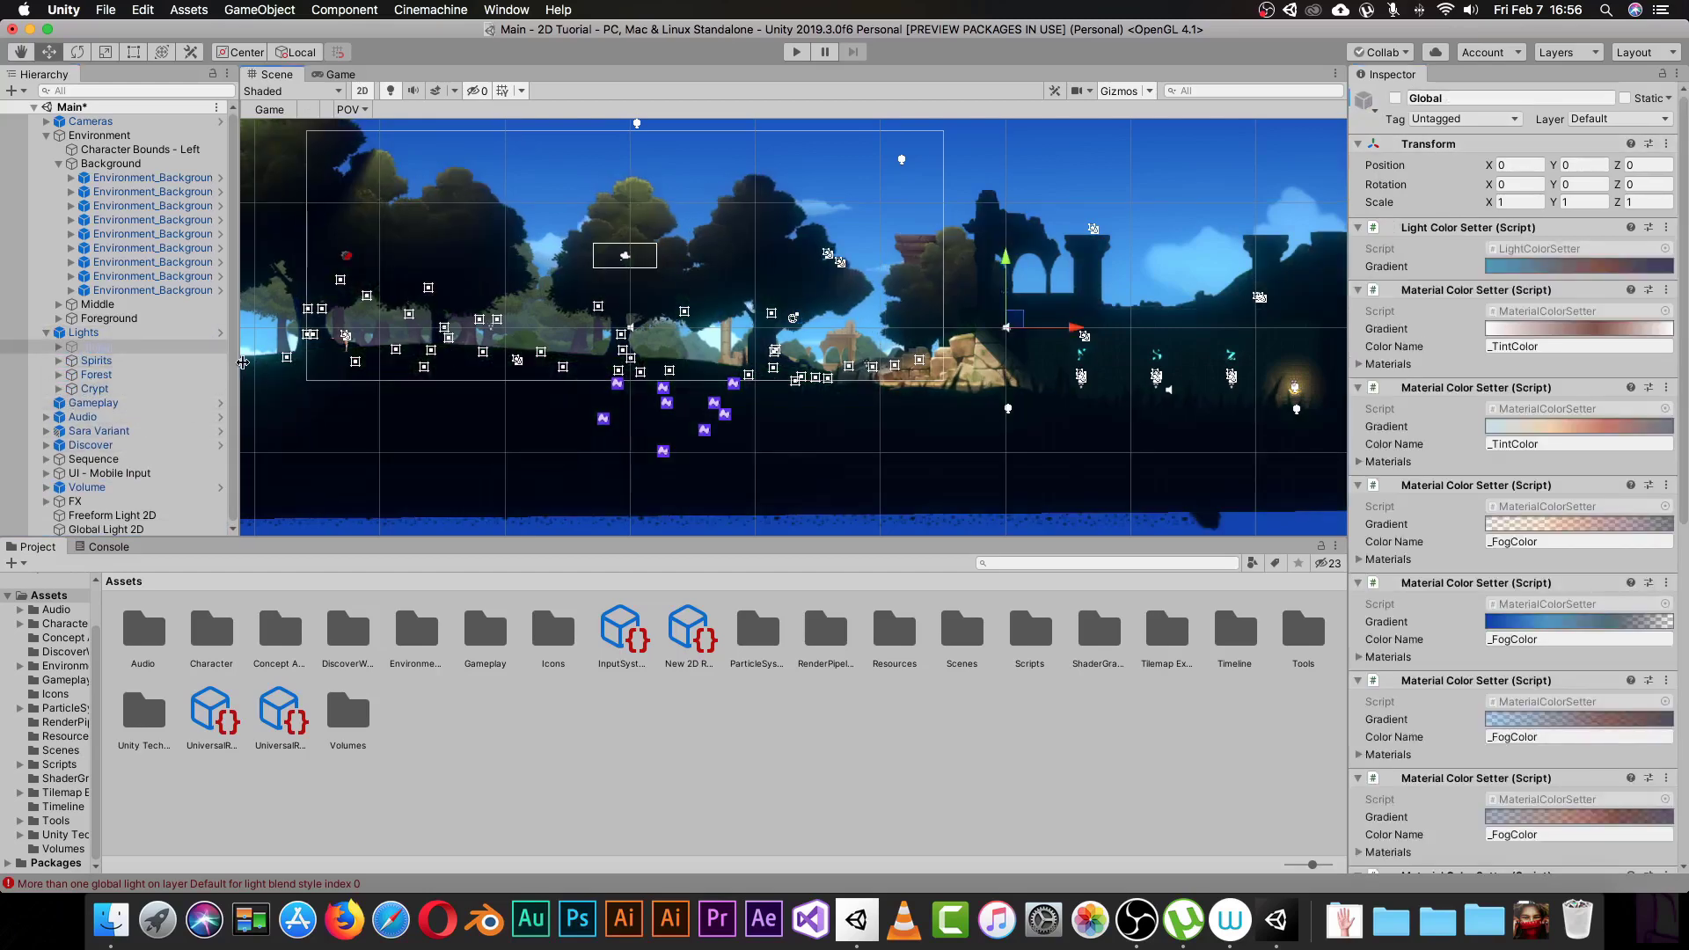
Move the new global light to about X -18.51, Y 9.09, set its Light Order to 52, and keep the Default blend style.
{"action": "left_click", "coordinate": [154, 529]}
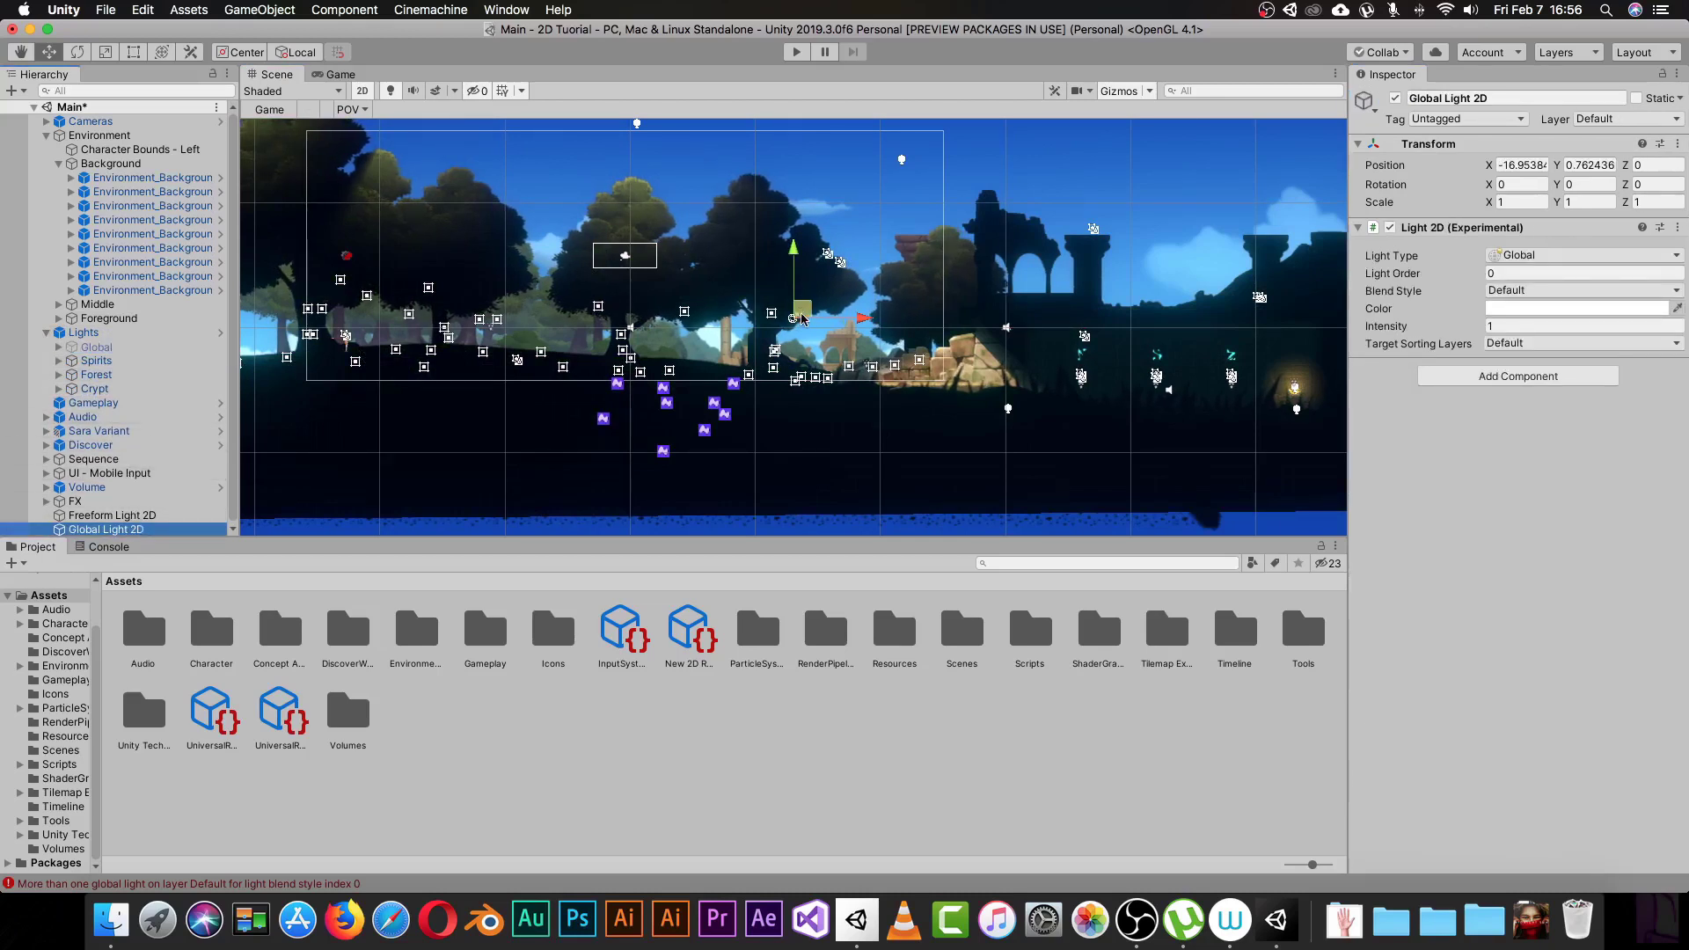
{"action": "left_click_drag", "start_coordinate": [803, 319], "coordinate": [788, 219]}
{"action": "left_click_drag", "start_coordinate": [1394, 275], "coordinate": [1451, 289]}
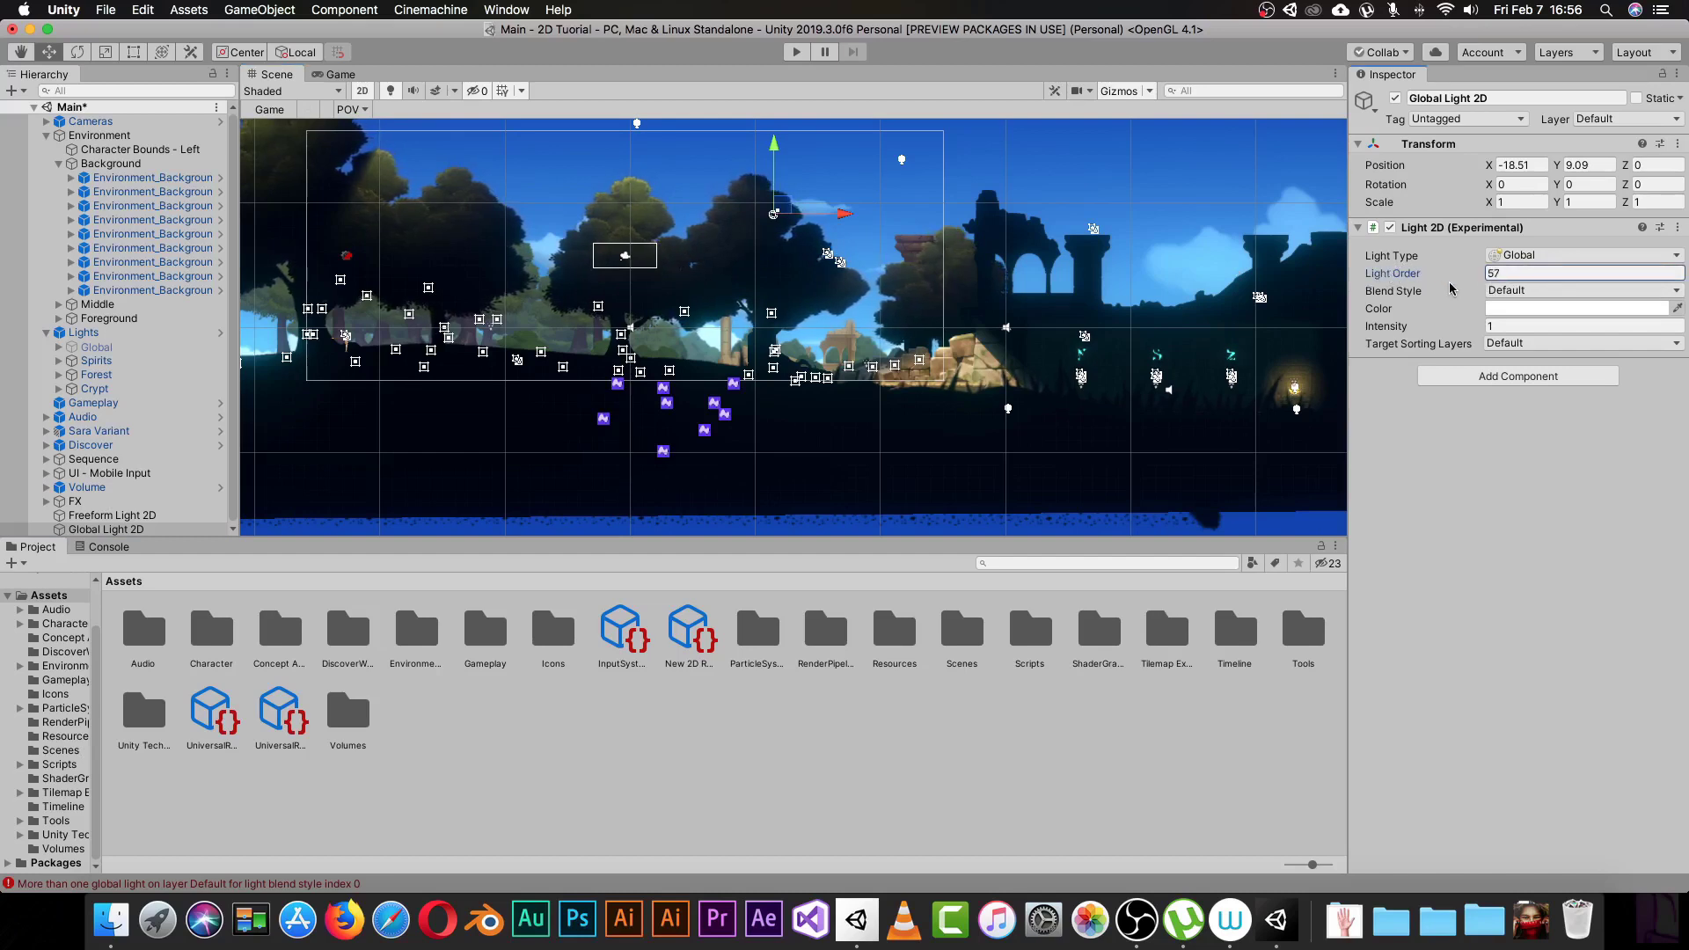
{"action": "left_click", "coordinate": [1513, 290]}
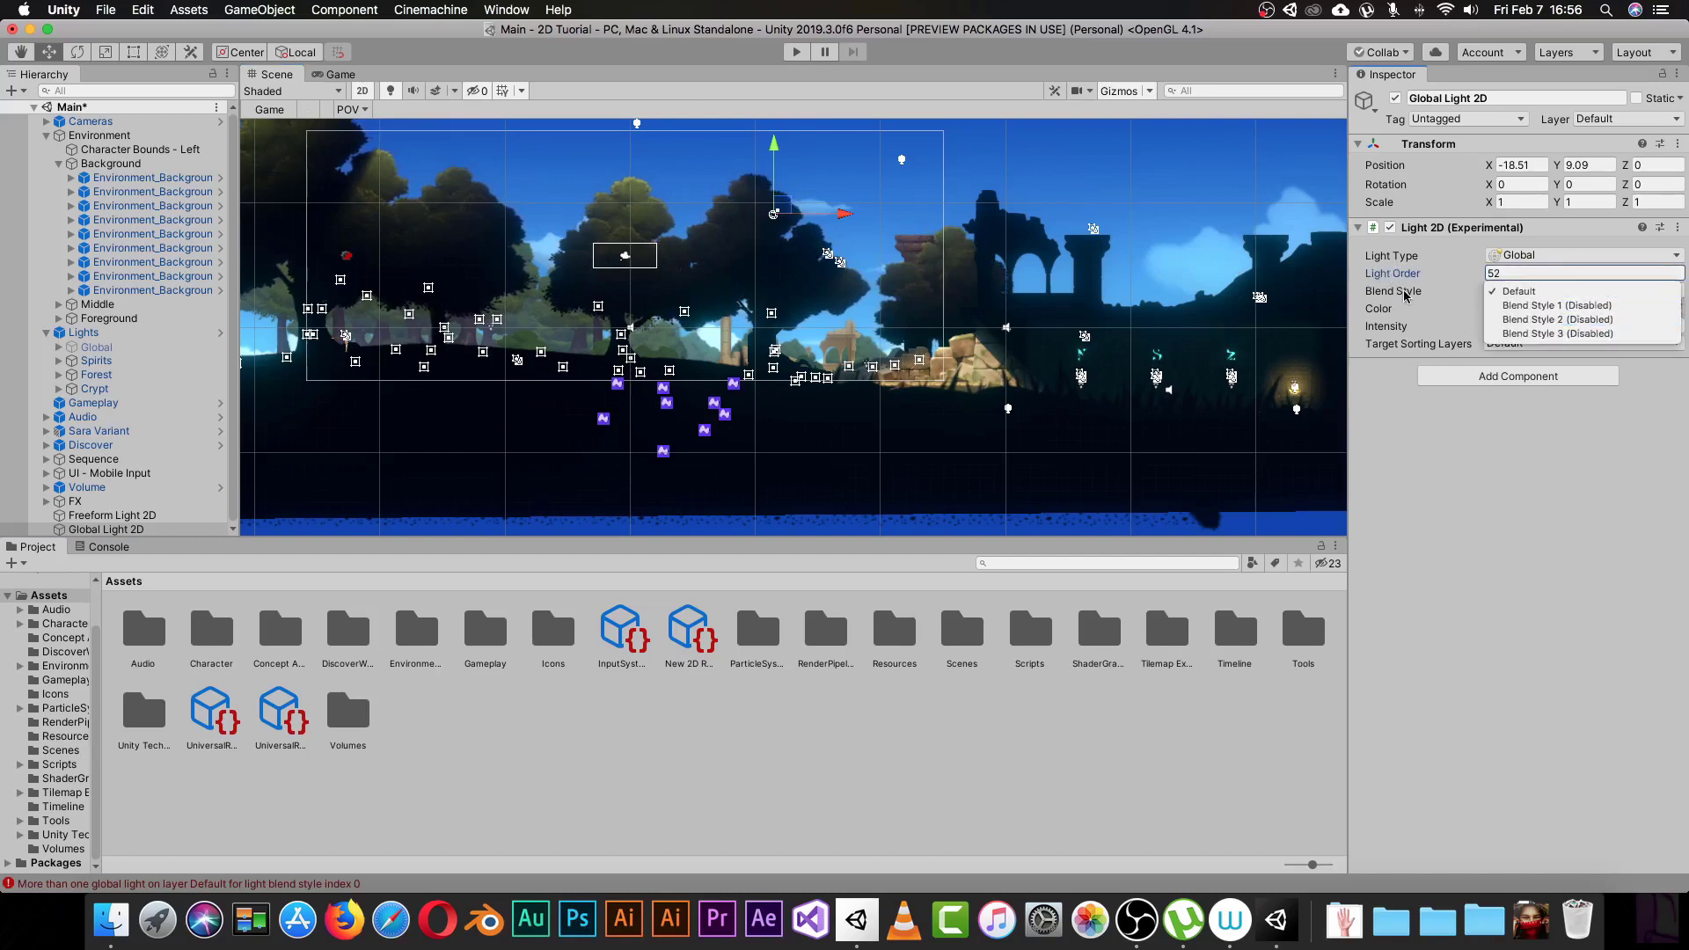
{"action": "left_click", "coordinate": [1391, 454]}
Set the new global light's Target Sorting Layers to All and check the lighting across the scene.
{"action": "left_click", "coordinate": [1517, 344]}
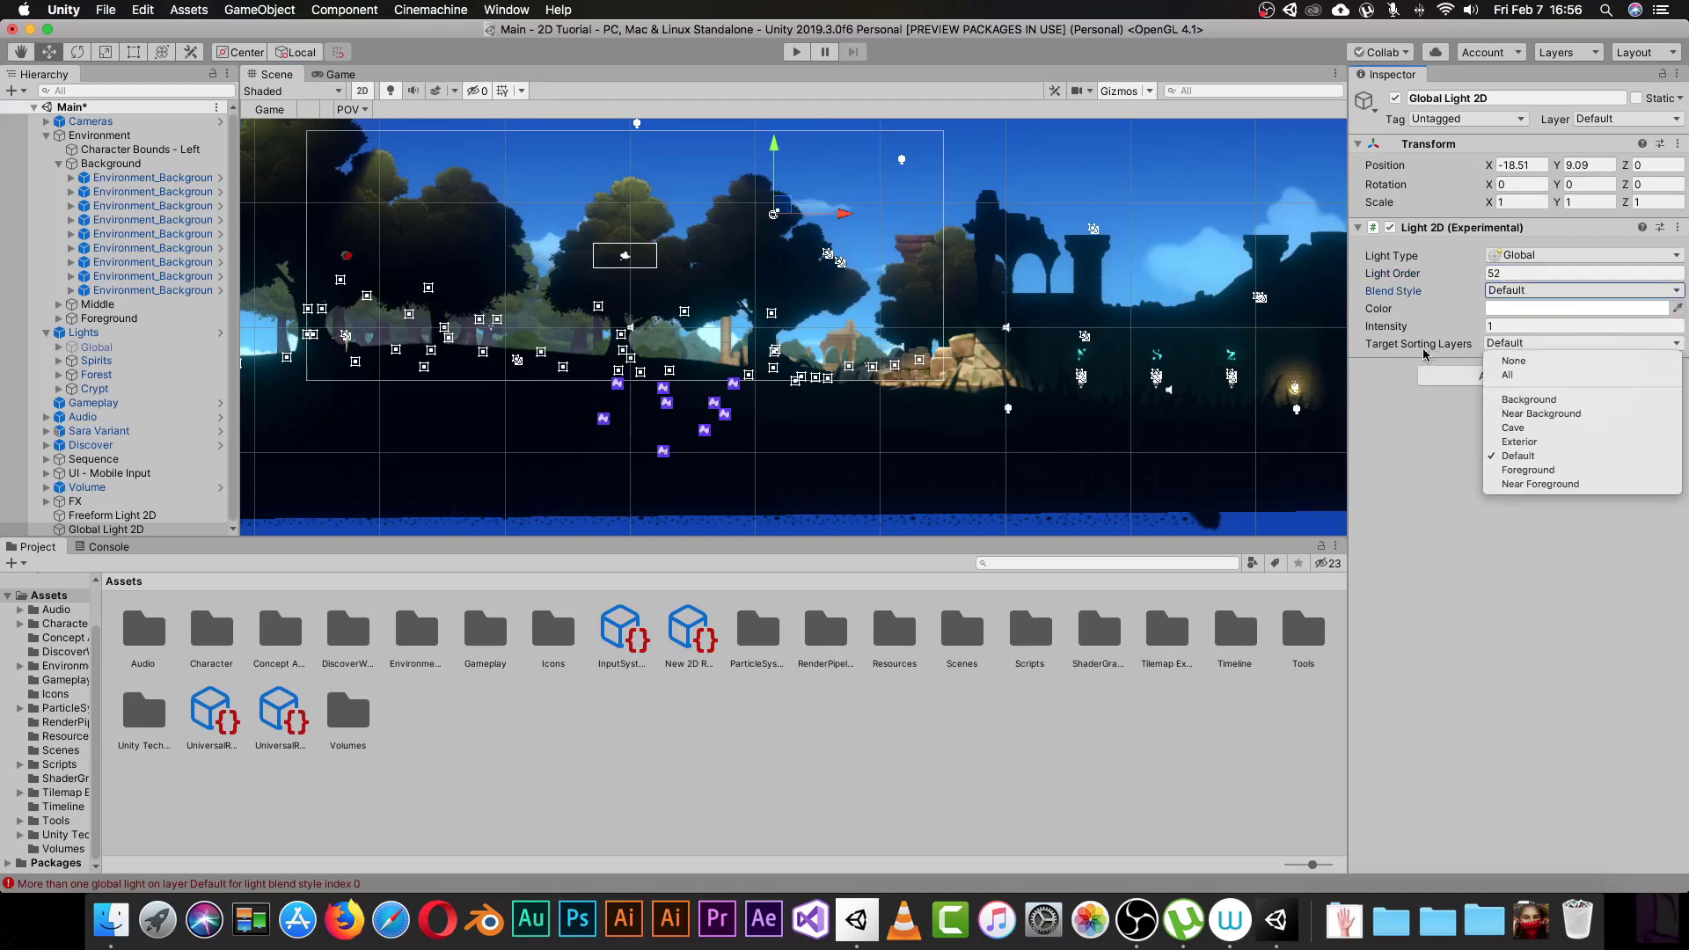
{"action": "left_click", "coordinate": [1426, 467]}
{"action": "left_click", "coordinate": [1501, 344]}
{"action": "left_click", "coordinate": [1507, 375]}
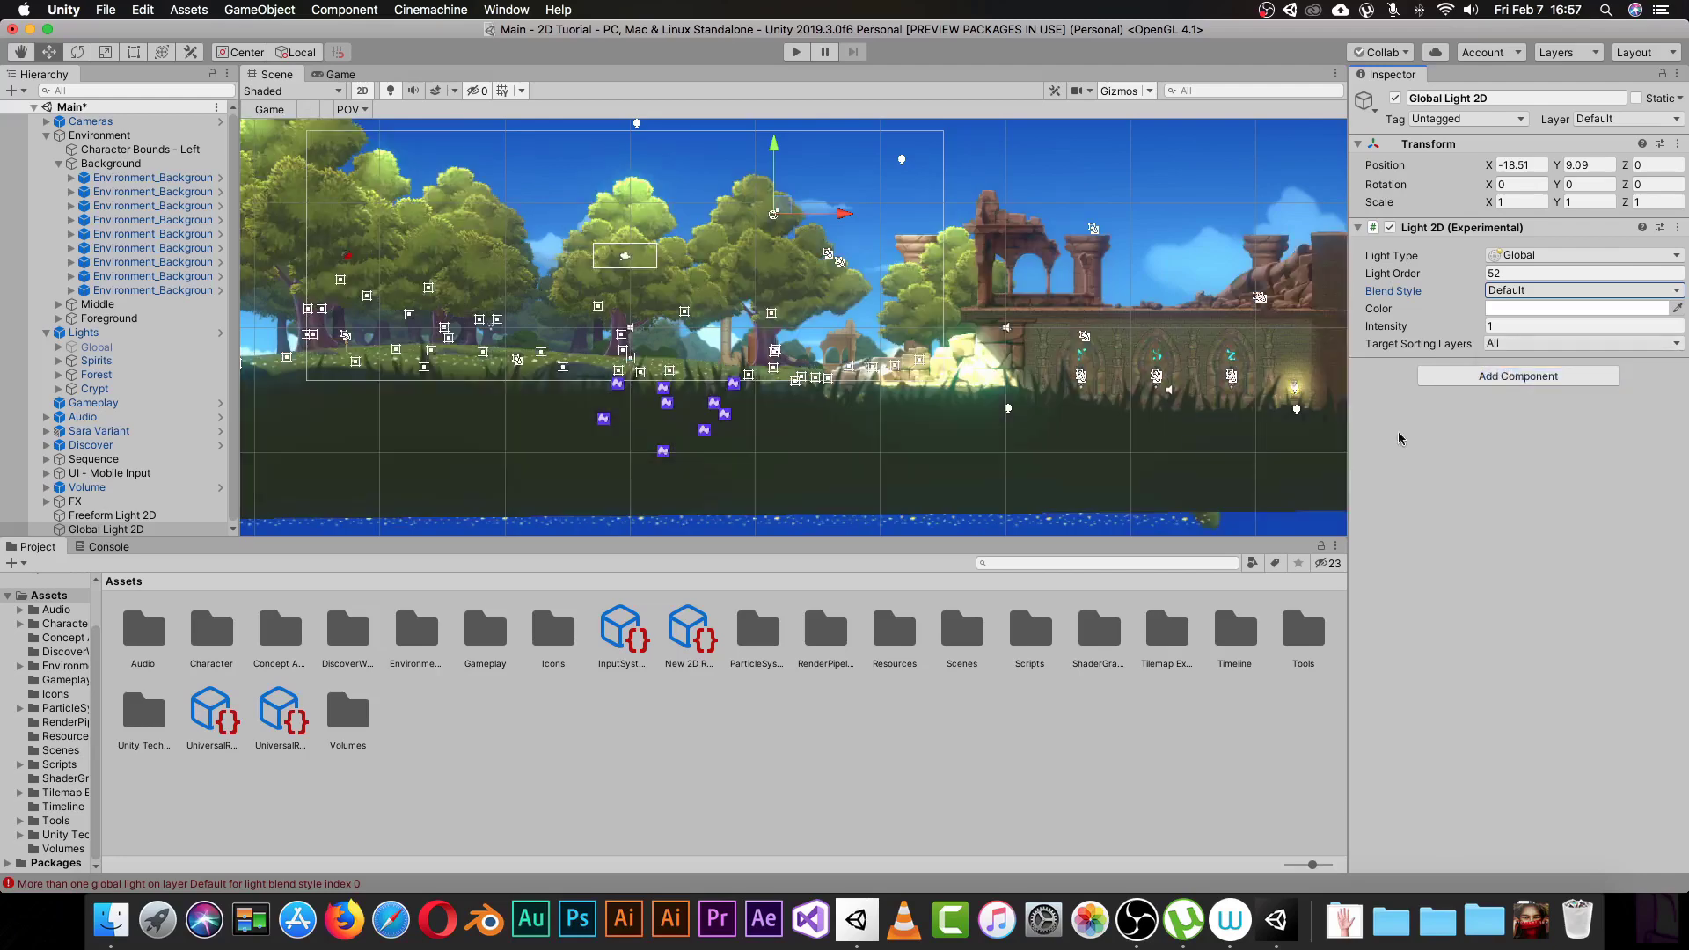
{"action": "middle_click_drag", "start_coordinate": [772, 286], "coordinate": [887, 304]}
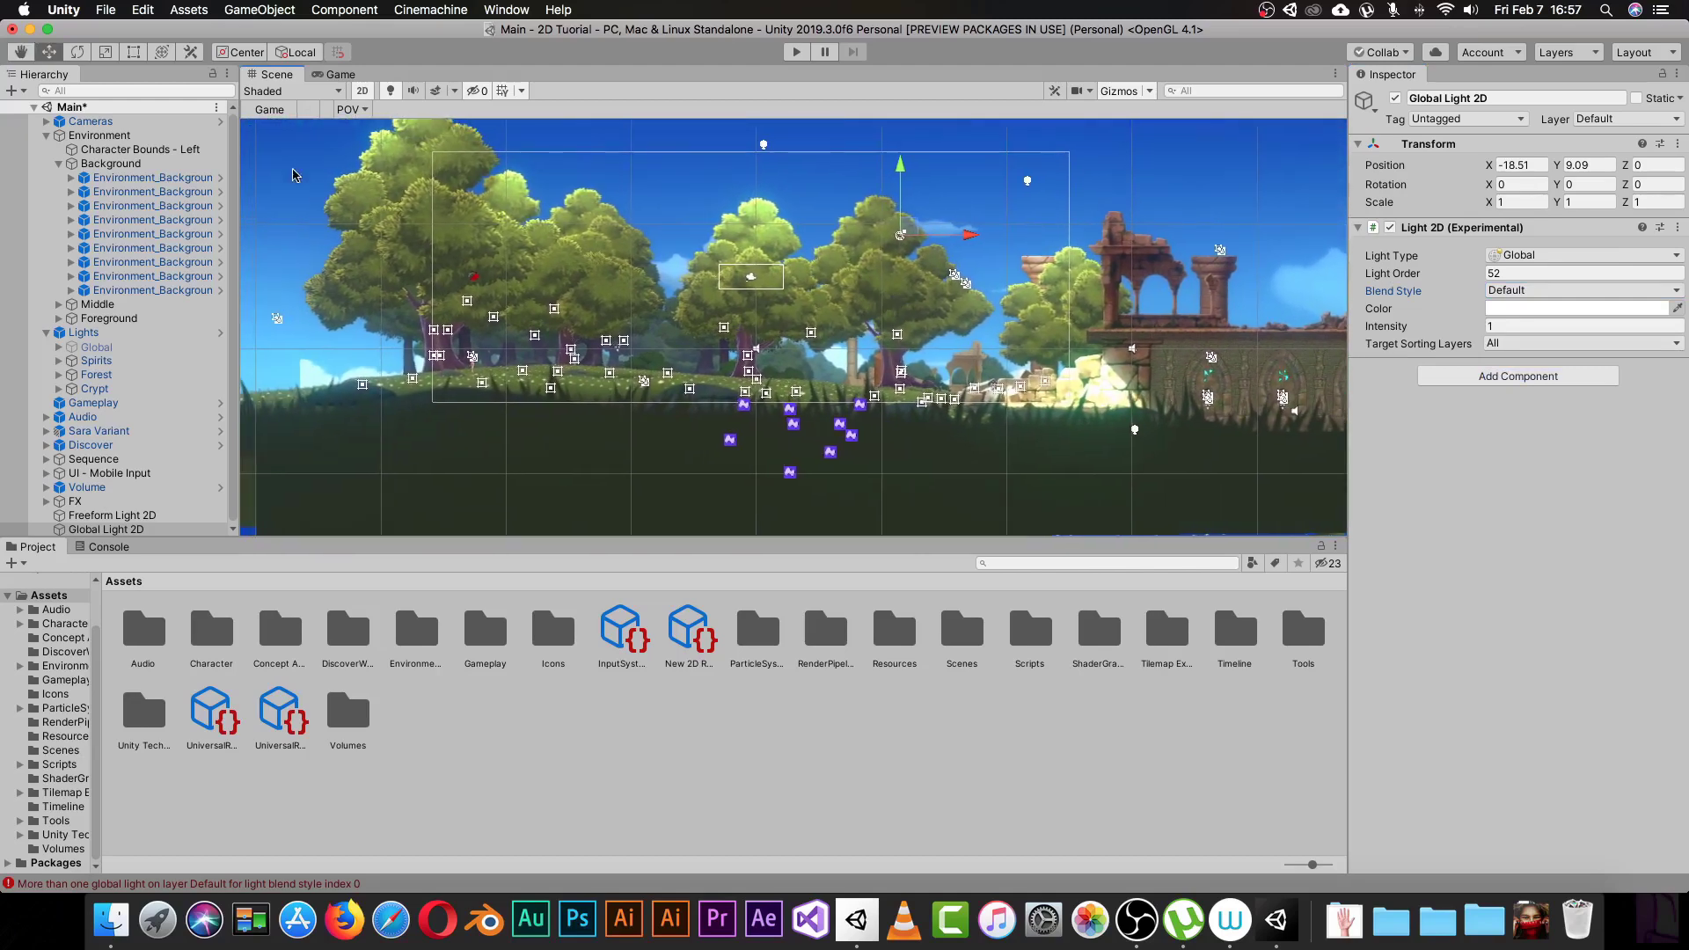
Exclude the Cave layer from the global light's target sorting layers to compare the ruins, and include it again.
{"action": "left_click", "coordinate": [1526, 344]}
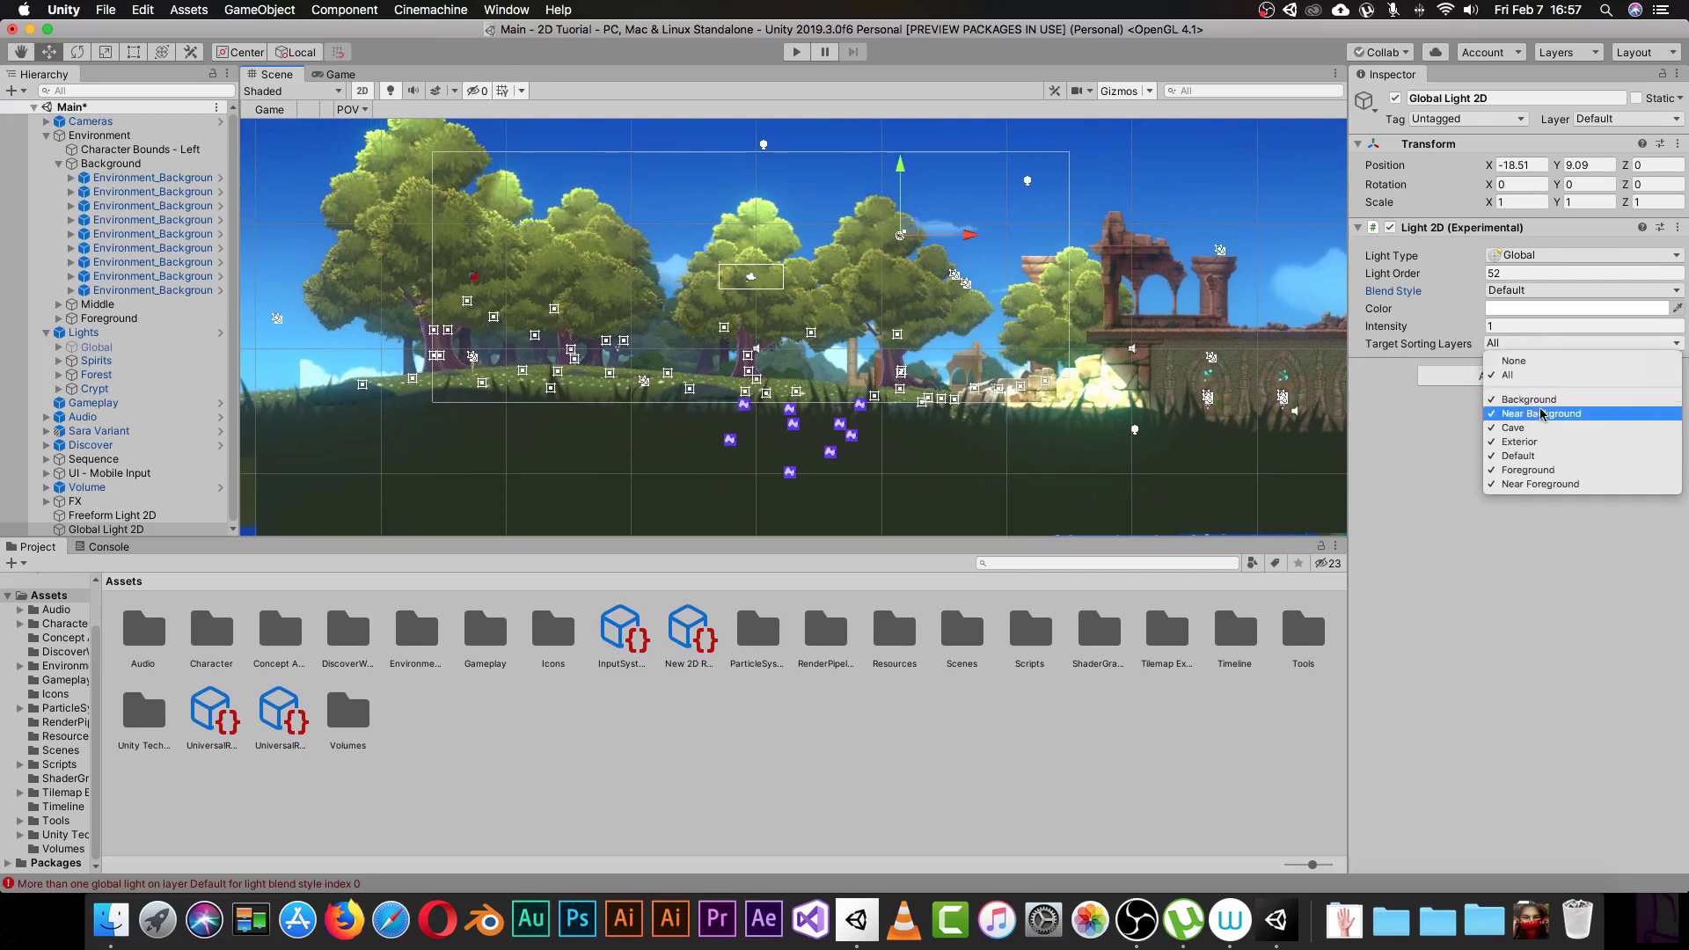
{"action": "left_click", "coordinate": [1510, 441]}
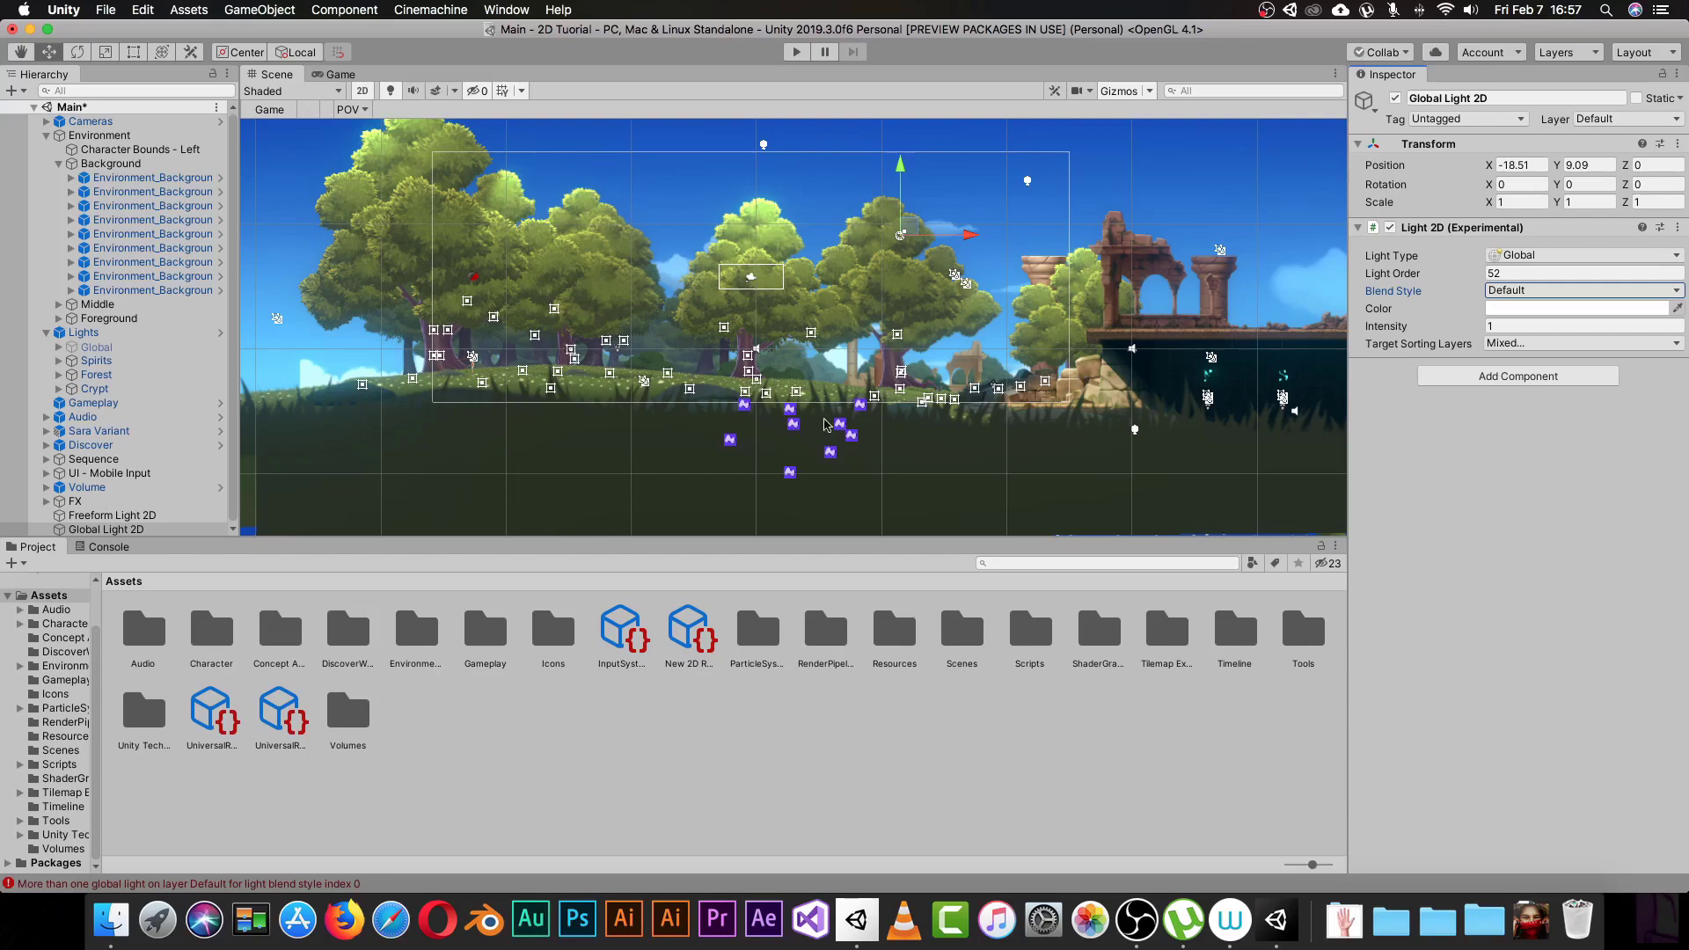
{"action": "left_click", "coordinate": [1502, 344]}
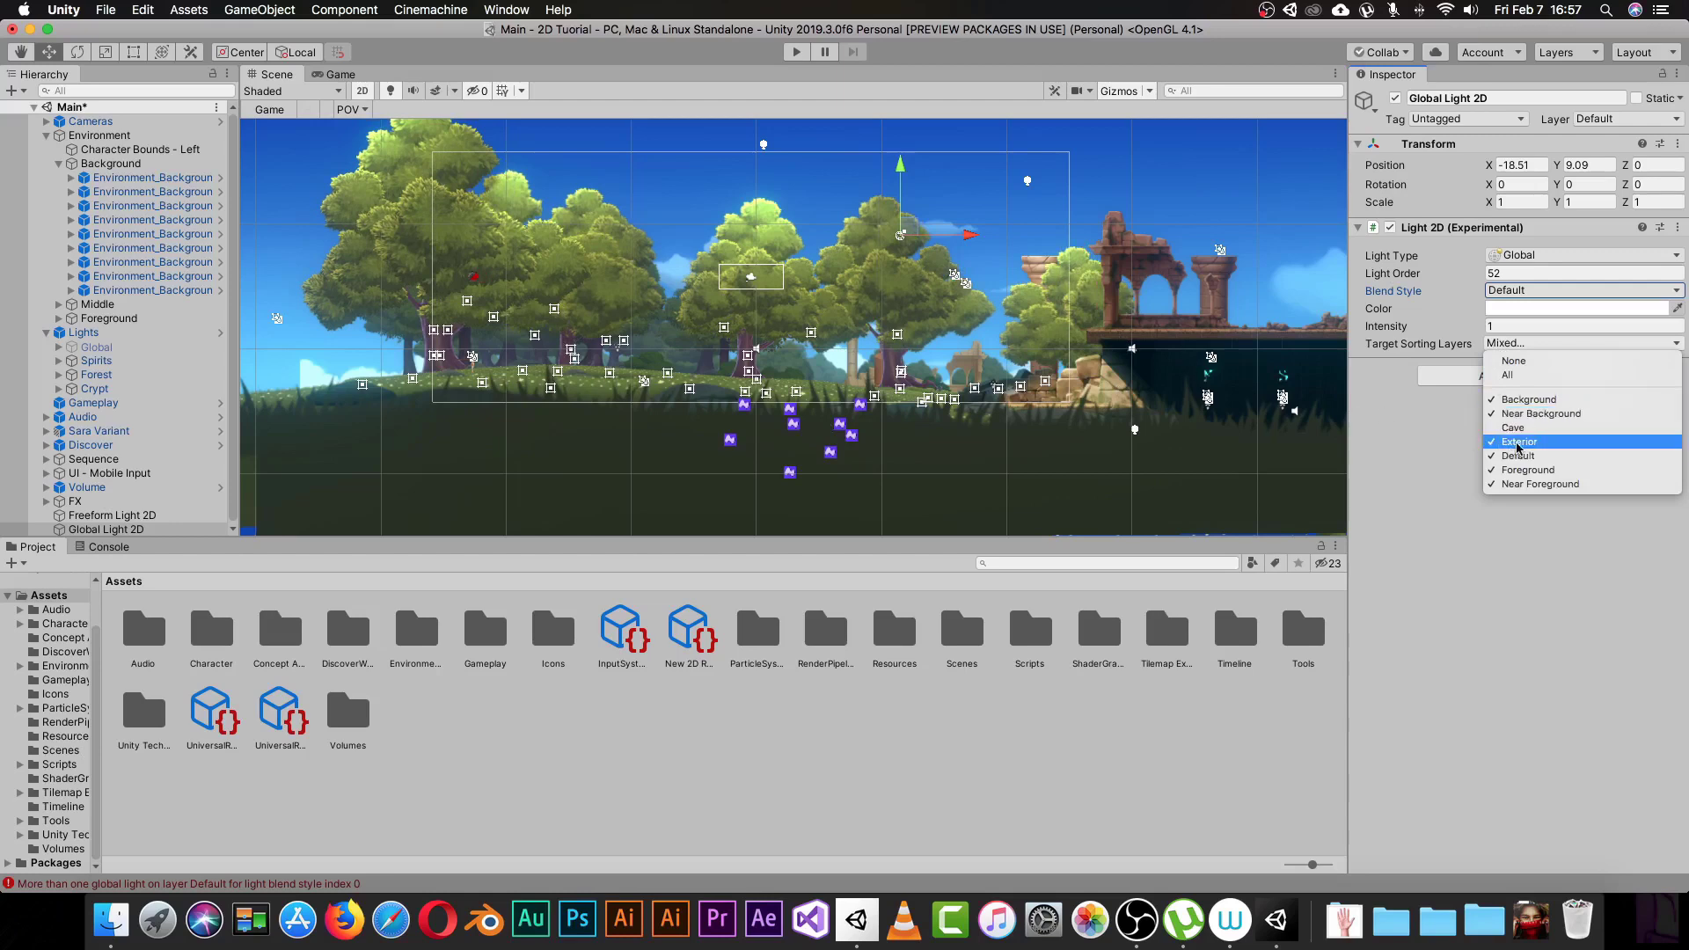
{"action": "left_click", "coordinate": [1512, 427]}
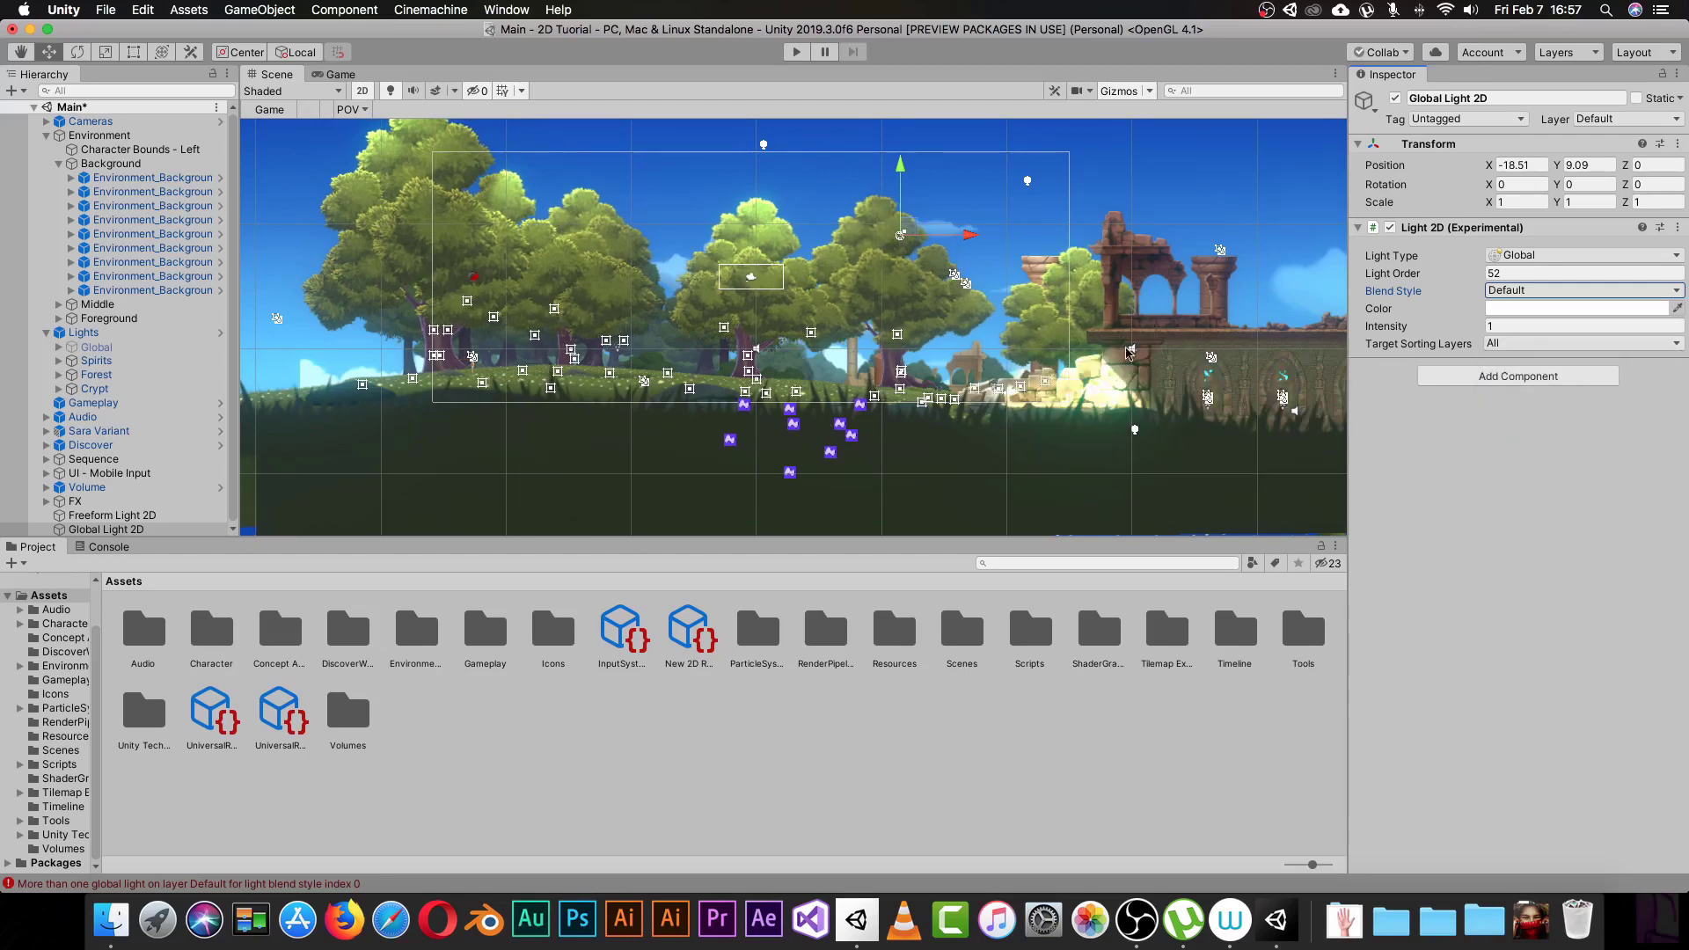
Exclude the Cave layer from the new global light's target sorting layers and inspect the cave area beneath the ruins.
{"action": "left_click", "coordinate": [1513, 343]}
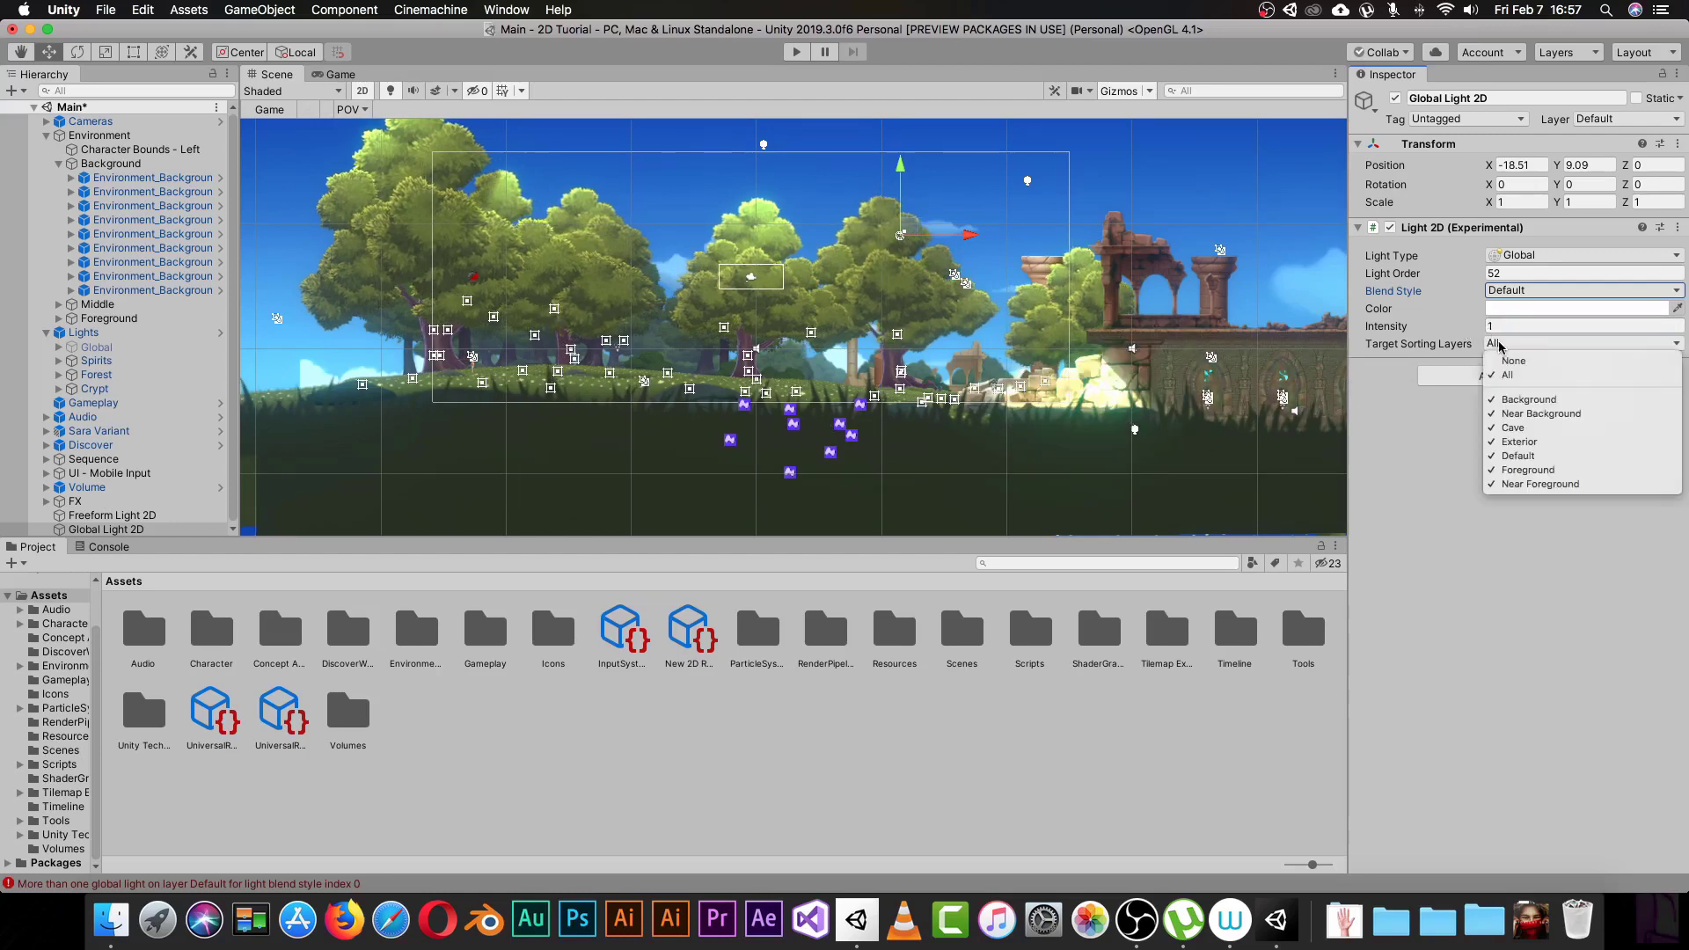
{"action": "left_click", "coordinate": [1506, 427]}
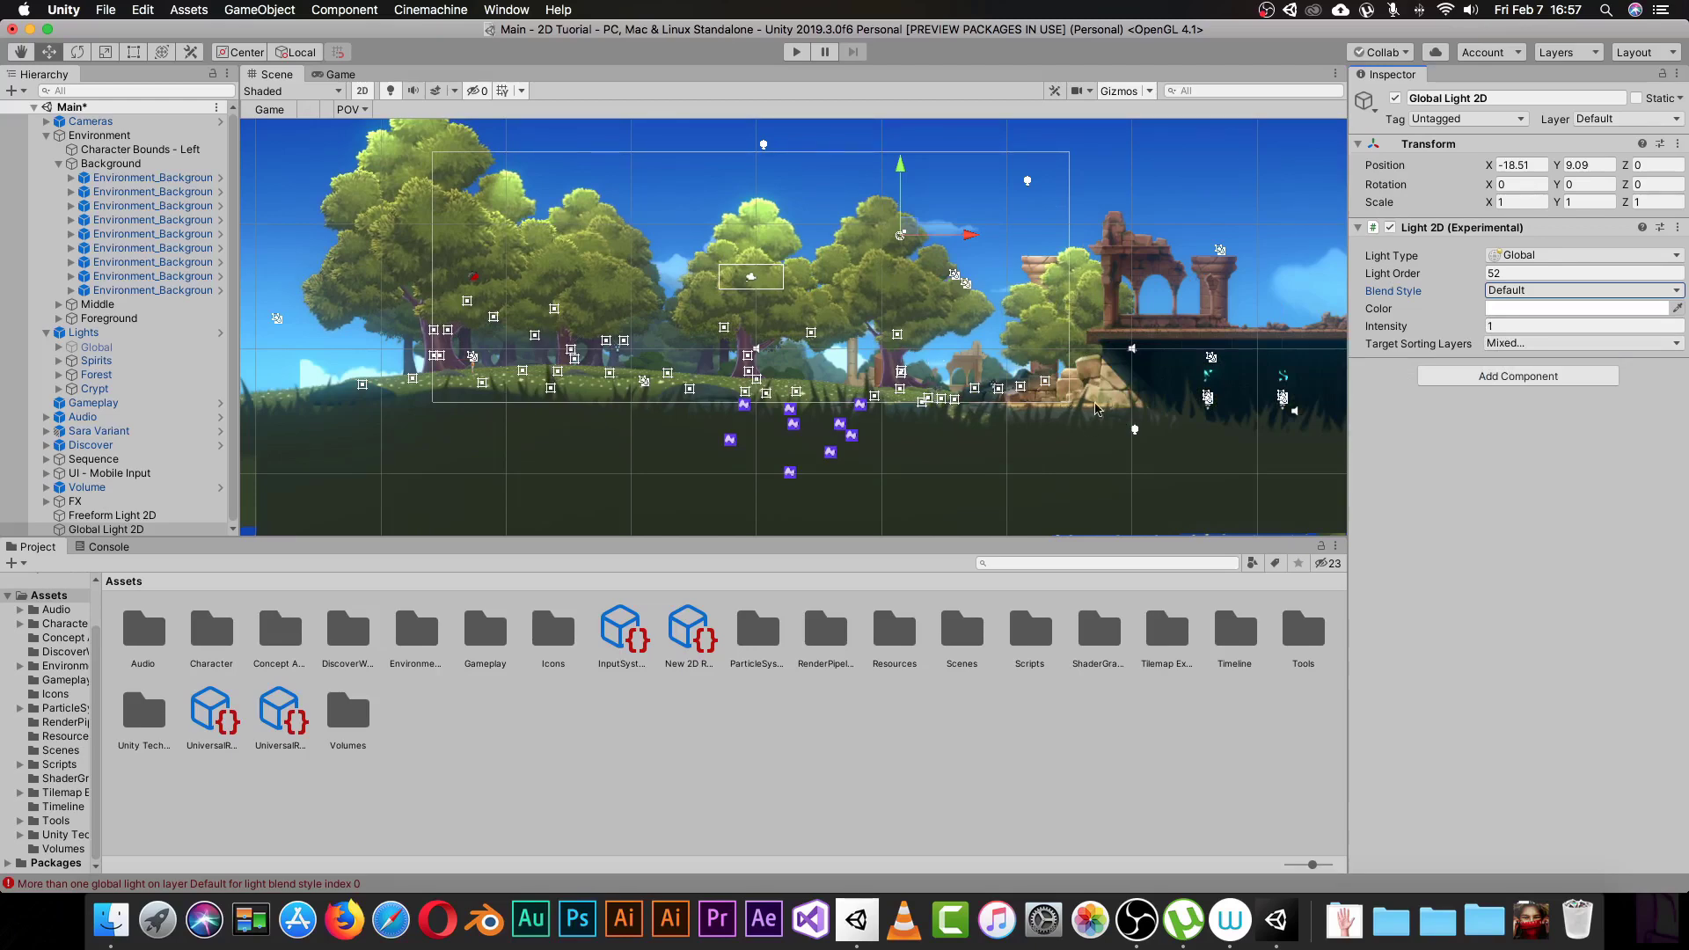
{"action": "scroll", "coordinate": [1096, 409], "scroll_direction": "right", "scroll_amount": 5}
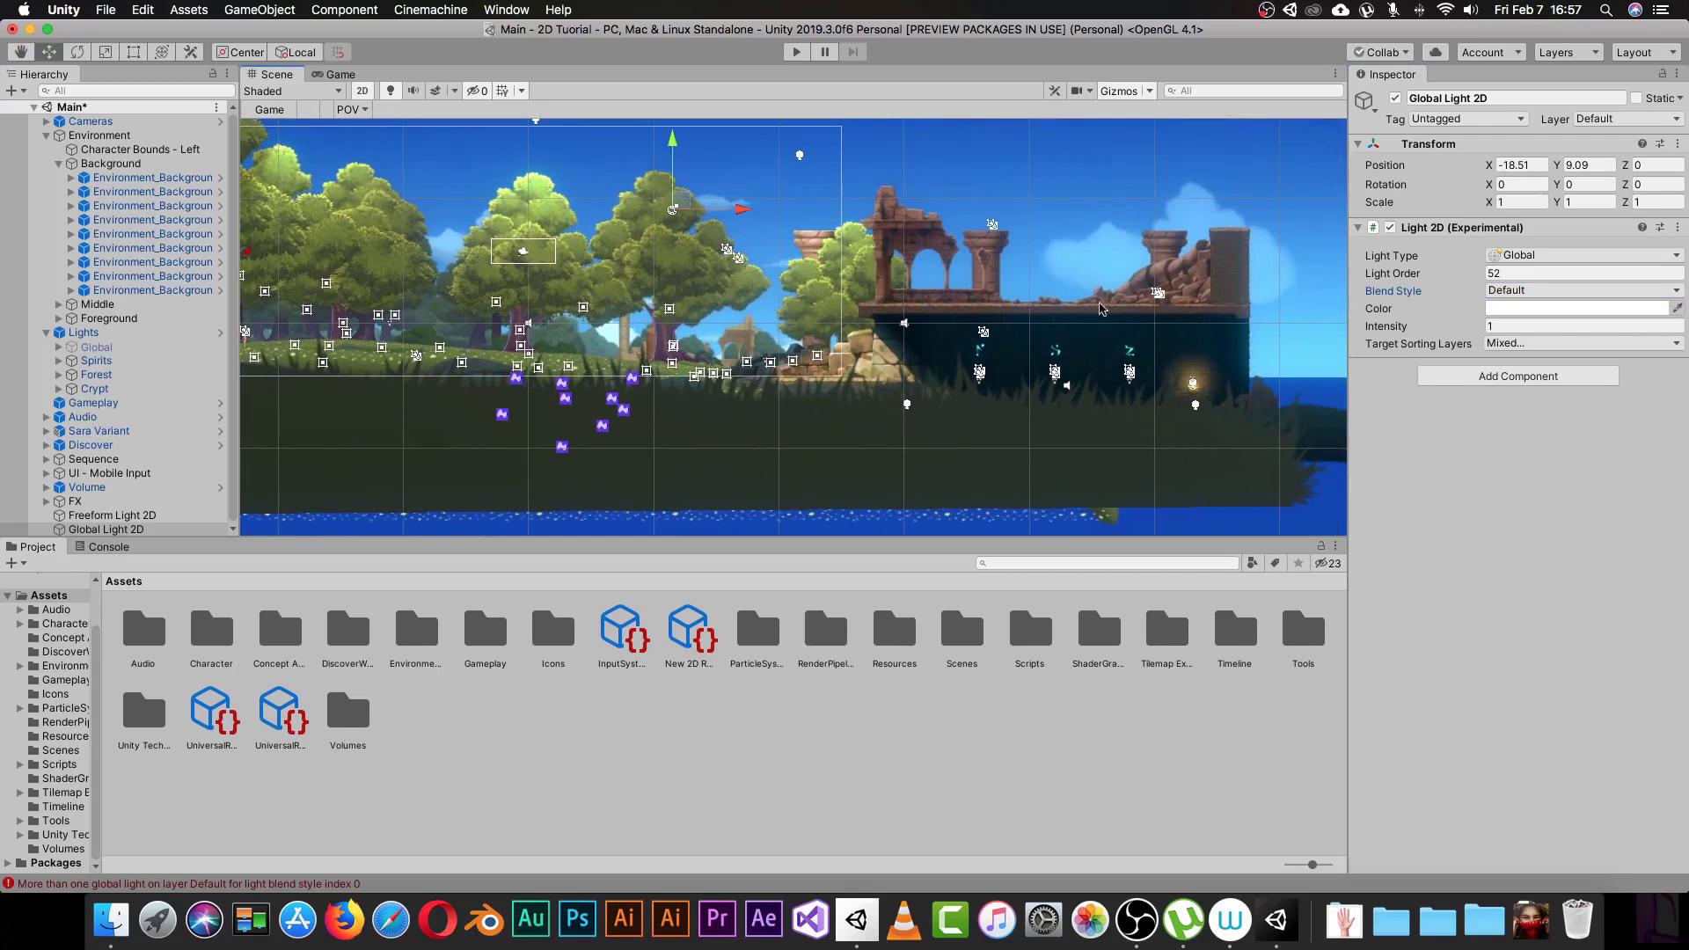
Exclude the Near Foreground and Foreground layers from the global light's target sorting layers to compare the ground, and include them again.
{"action": "left_click", "coordinate": [1535, 343]}
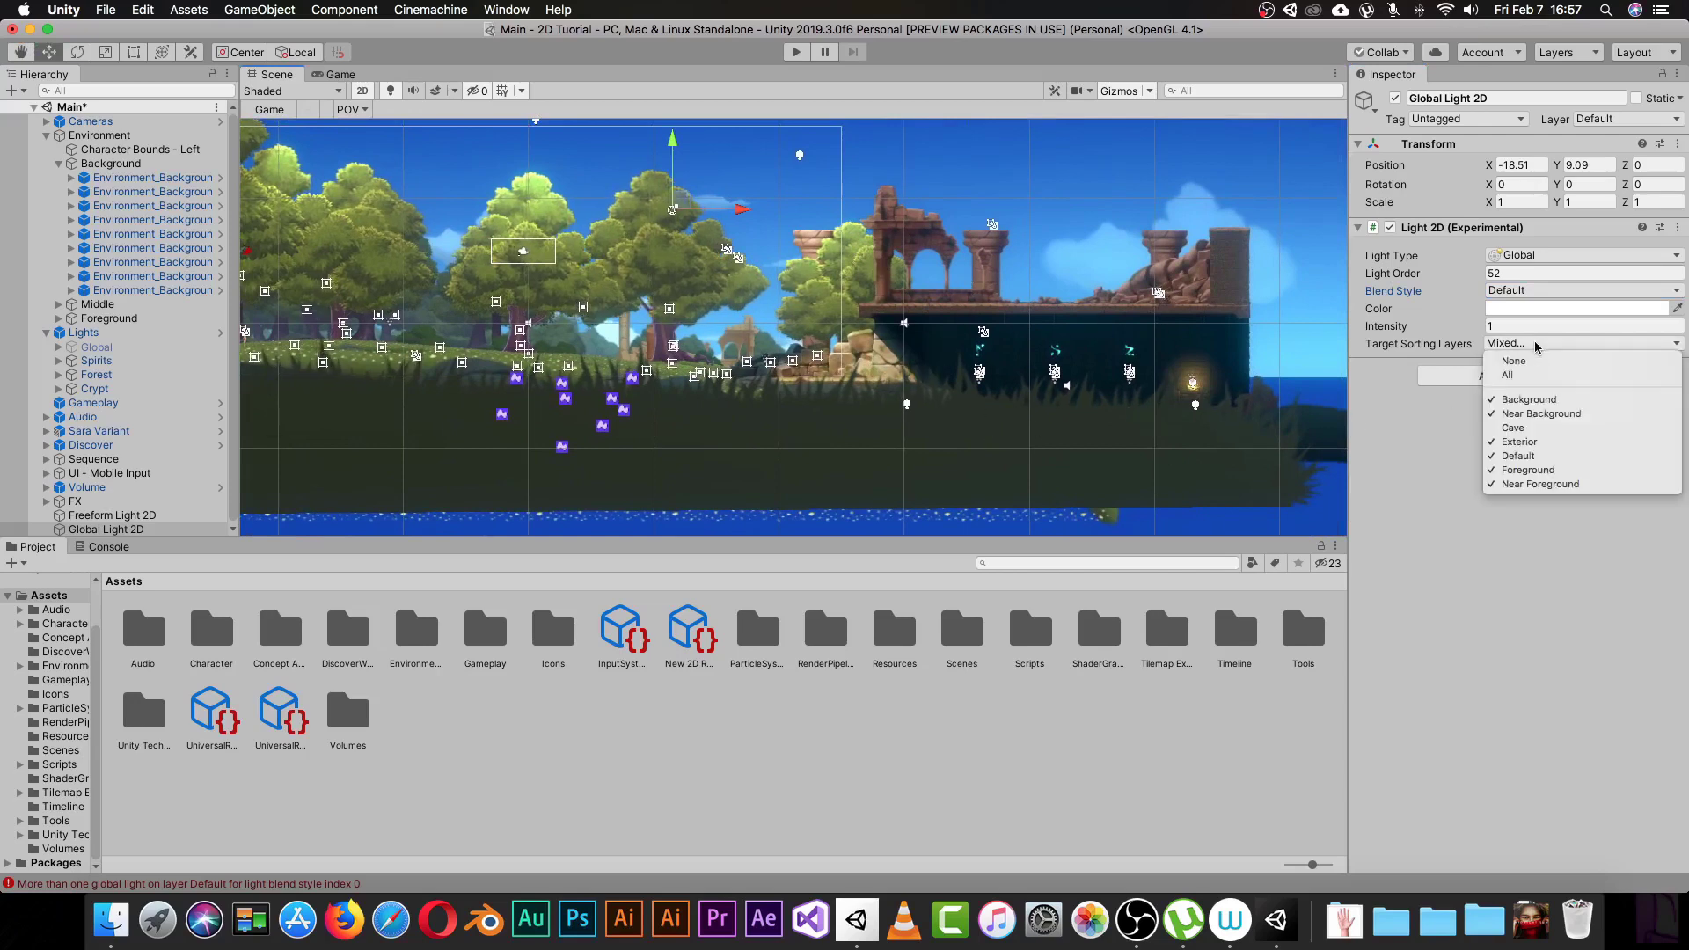
{"action": "left_click", "coordinate": [1514, 489]}
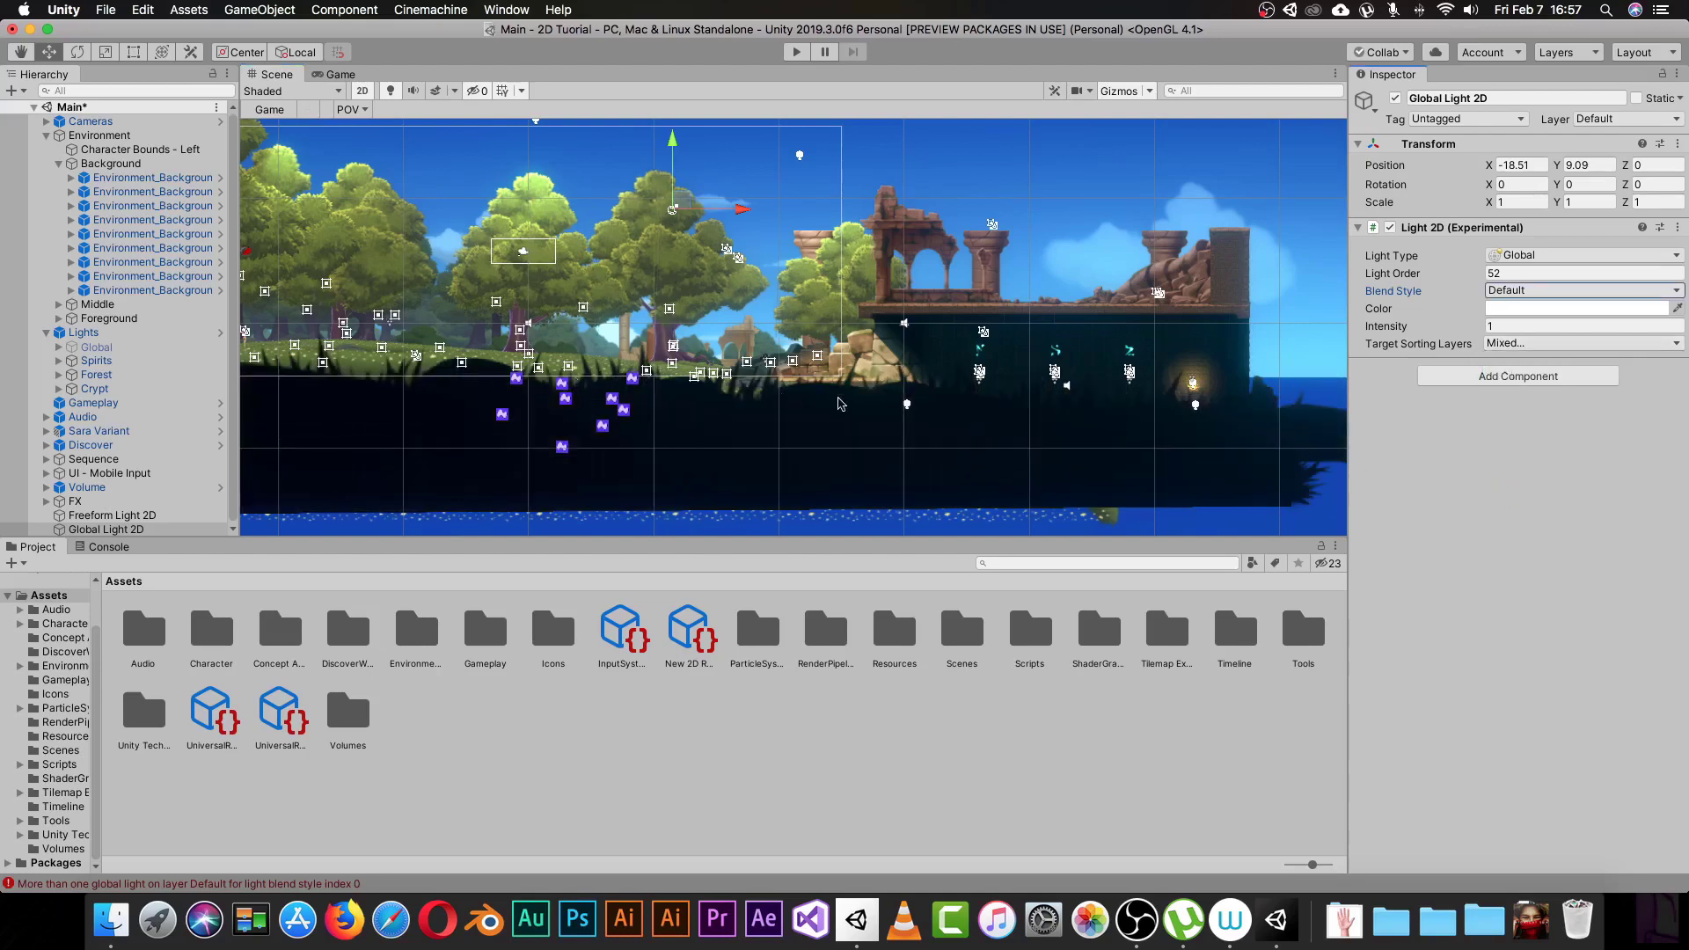
{"action": "left_click", "coordinate": [1493, 344]}
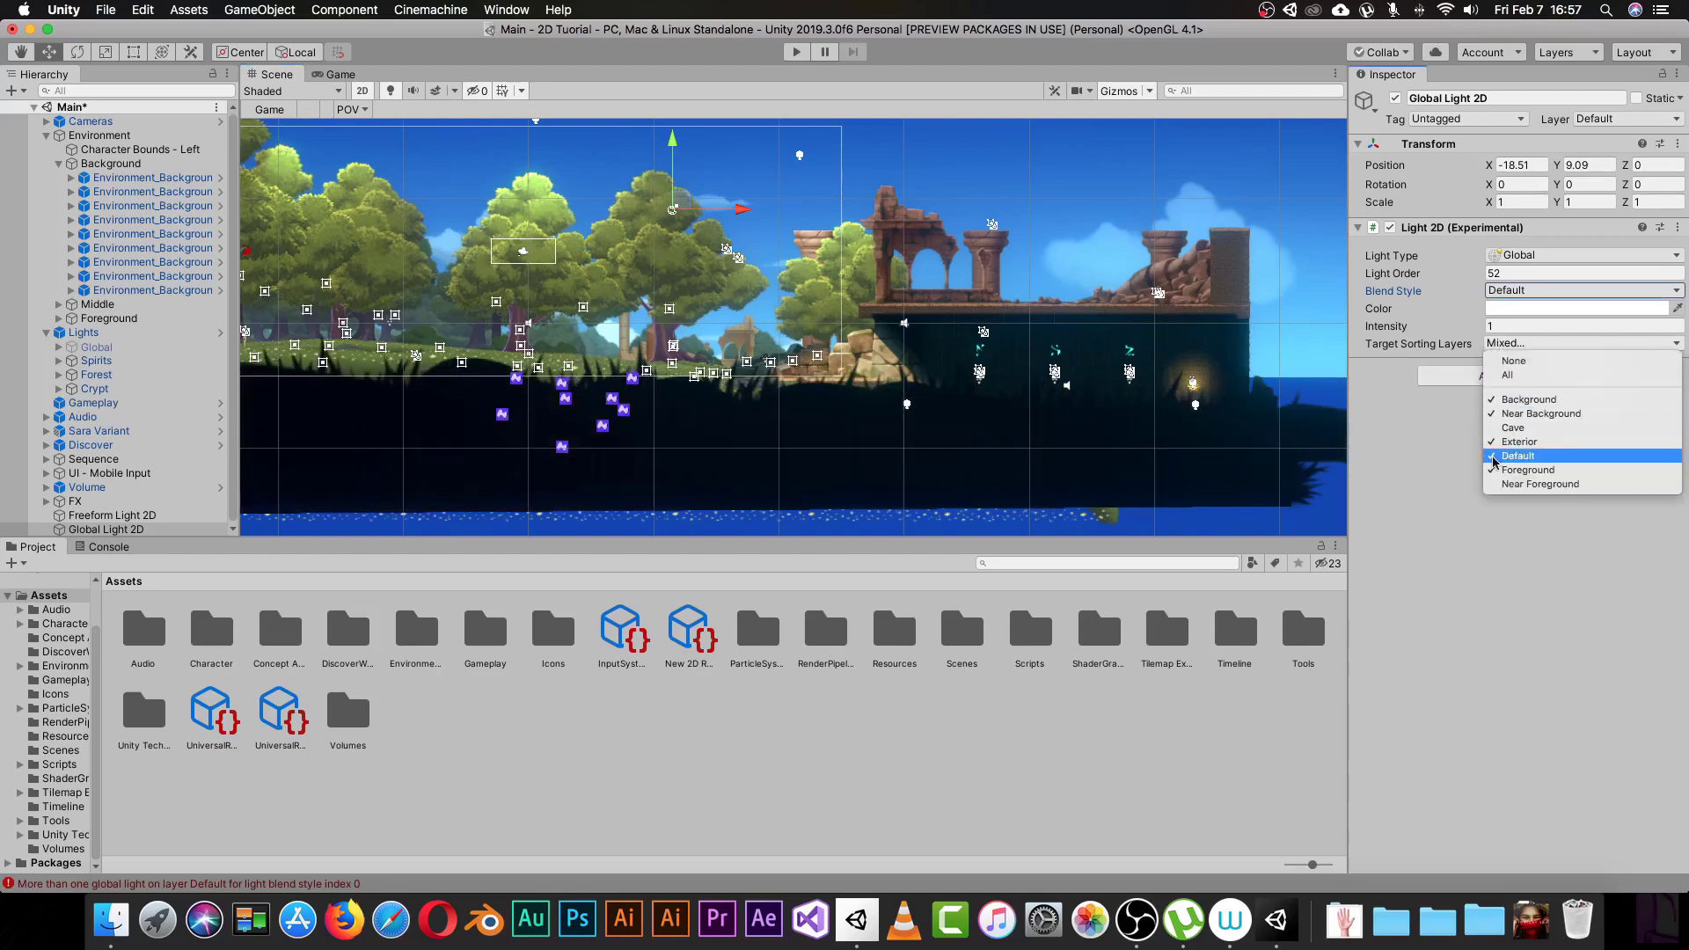
{"action": "left_click", "coordinate": [1493, 494]}
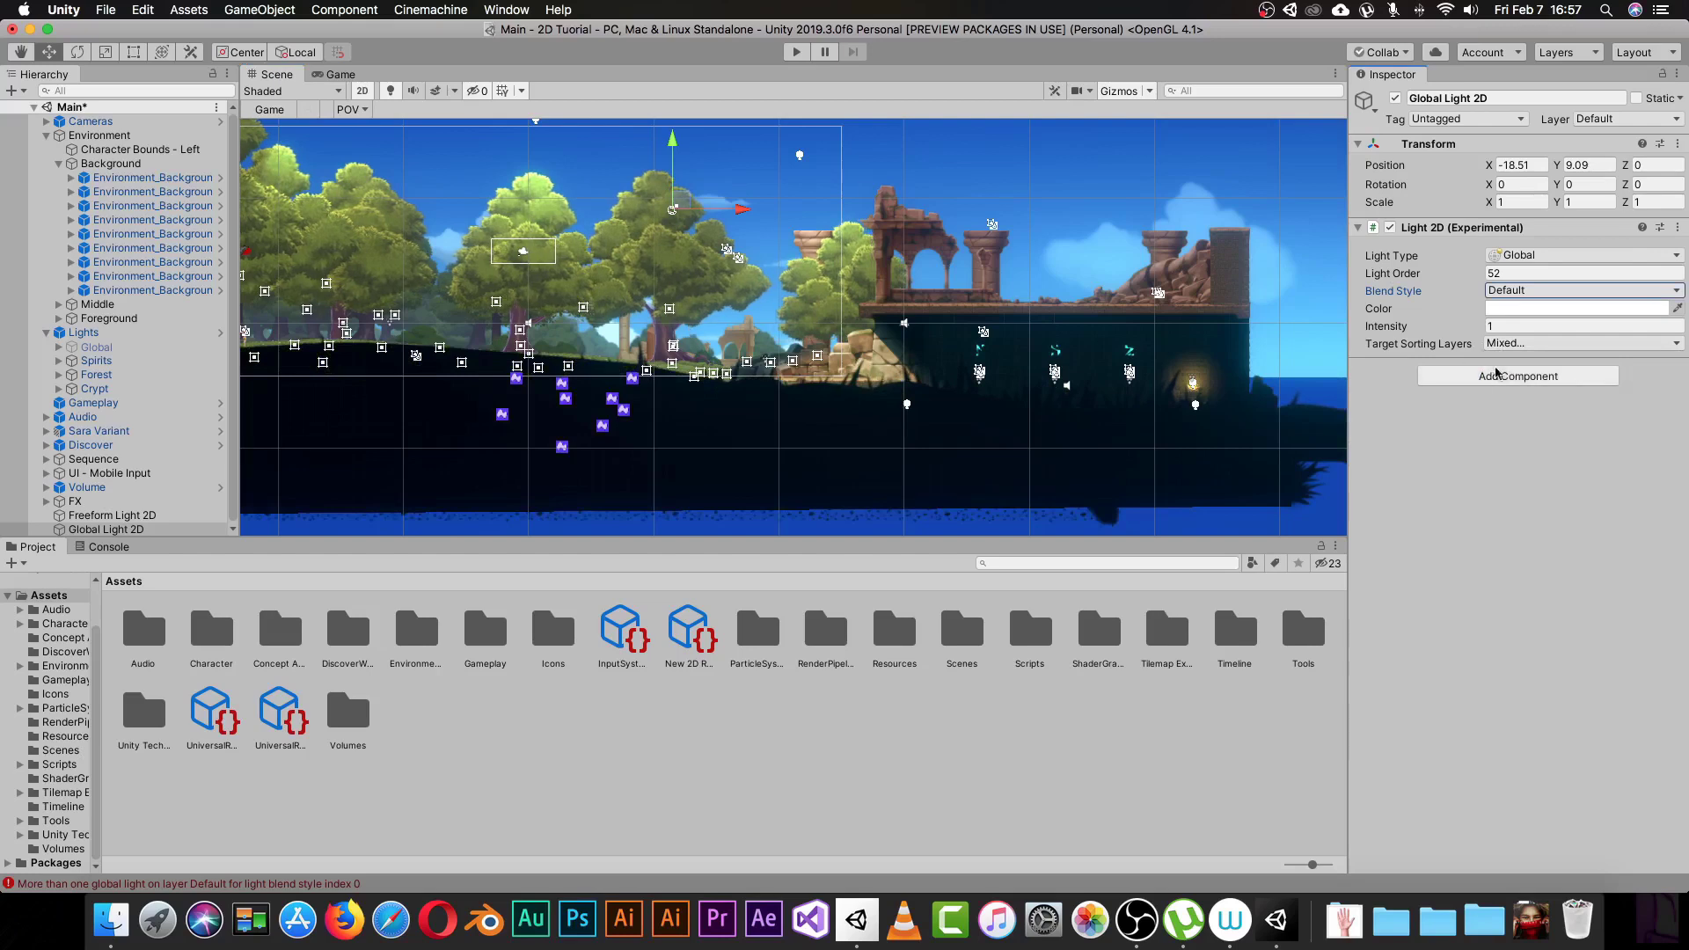
{"action": "left_click", "coordinate": [1509, 343]}
{"action": "left_click", "coordinate": [1501, 470]}
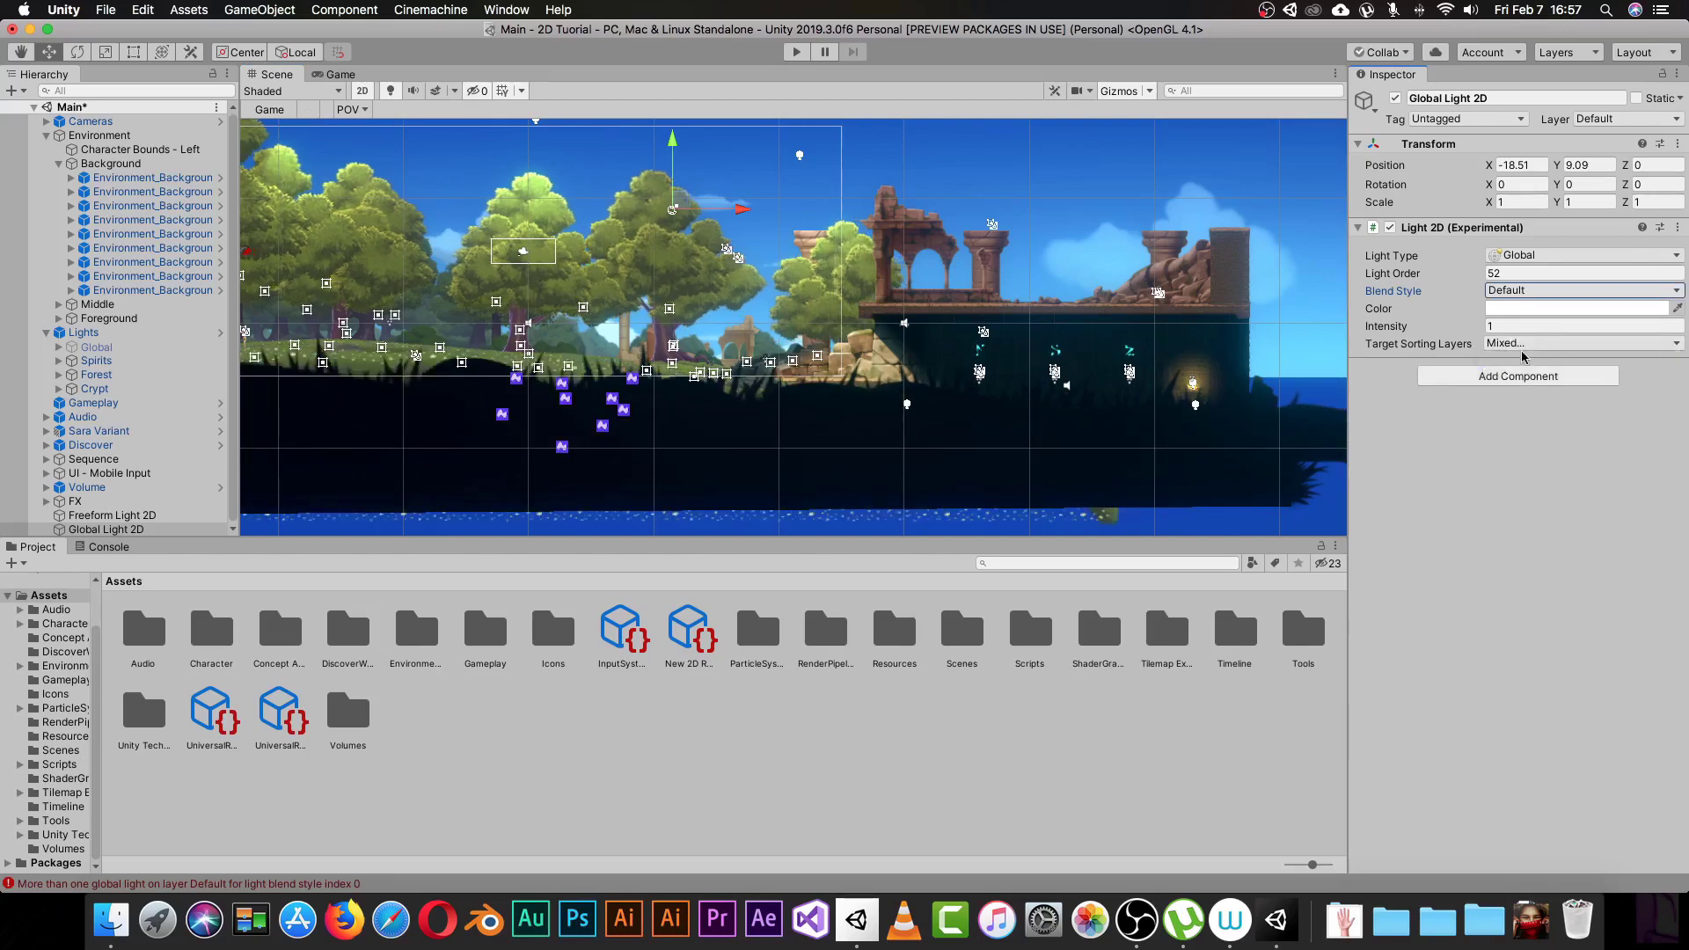
{"action": "left_click", "coordinate": [1510, 343]}
{"action": "left_click", "coordinate": [1500, 484]}
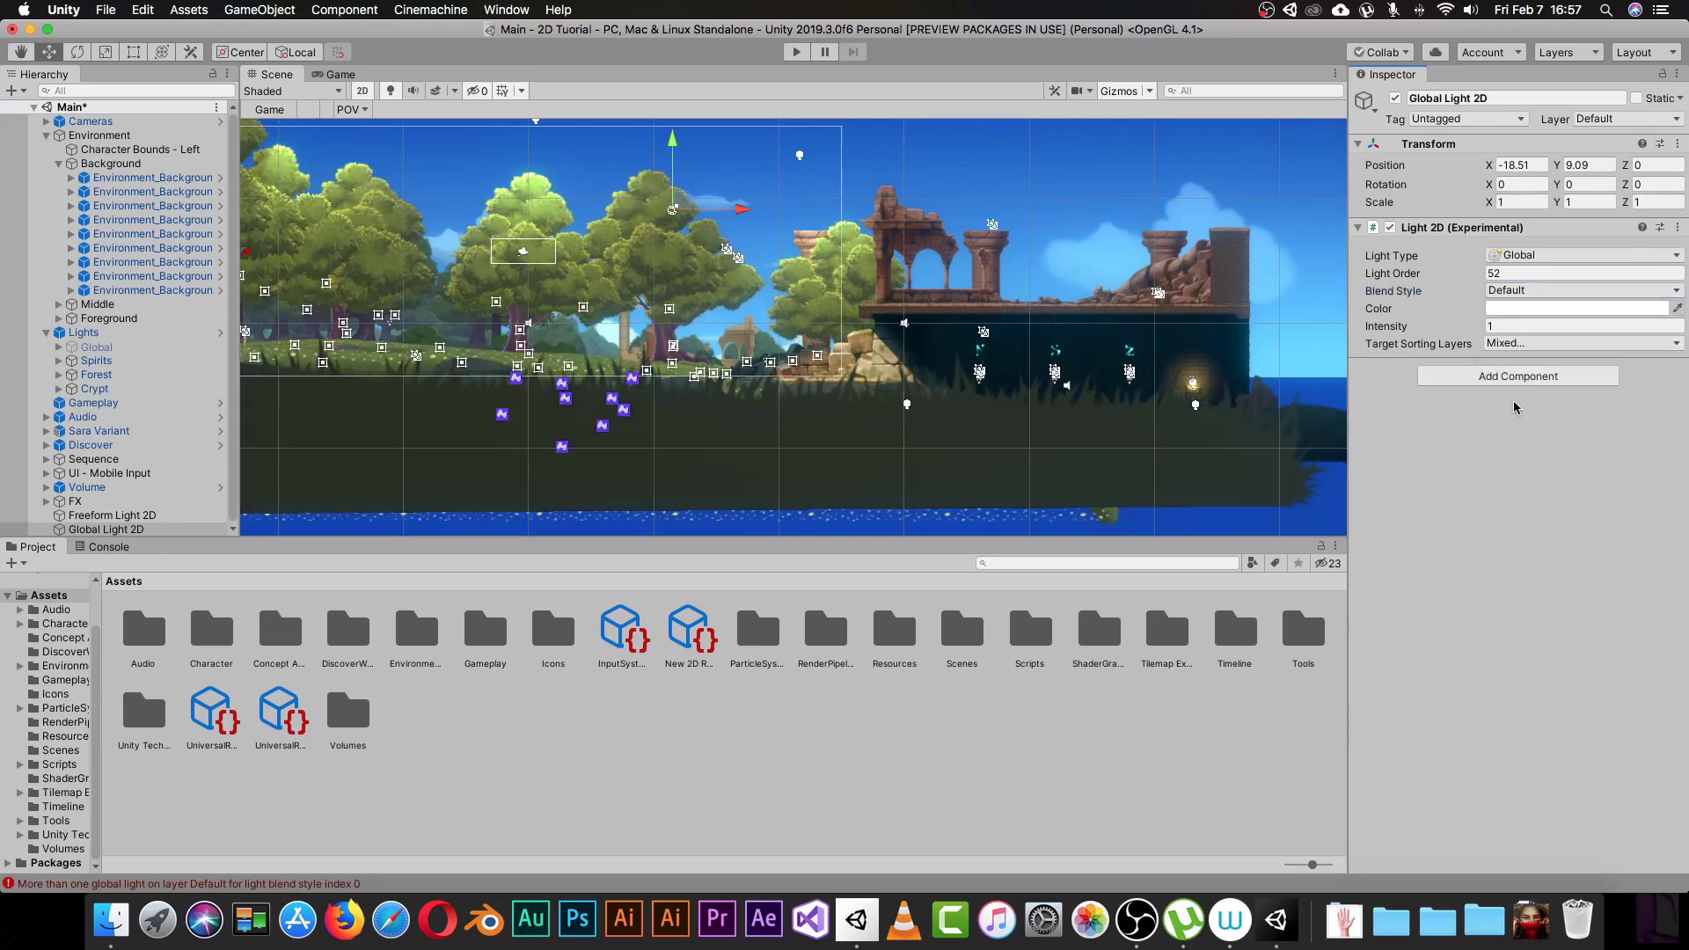
Set the color of Global Light 2D to a light red, FF5D5D.
{"action": "left_click", "coordinate": [680, 320]}
{"action": "middle_click_drag", "start_coordinate": [680, 320], "coordinate": [761, 312]}
{"action": "left_click", "coordinate": [200, 530]}
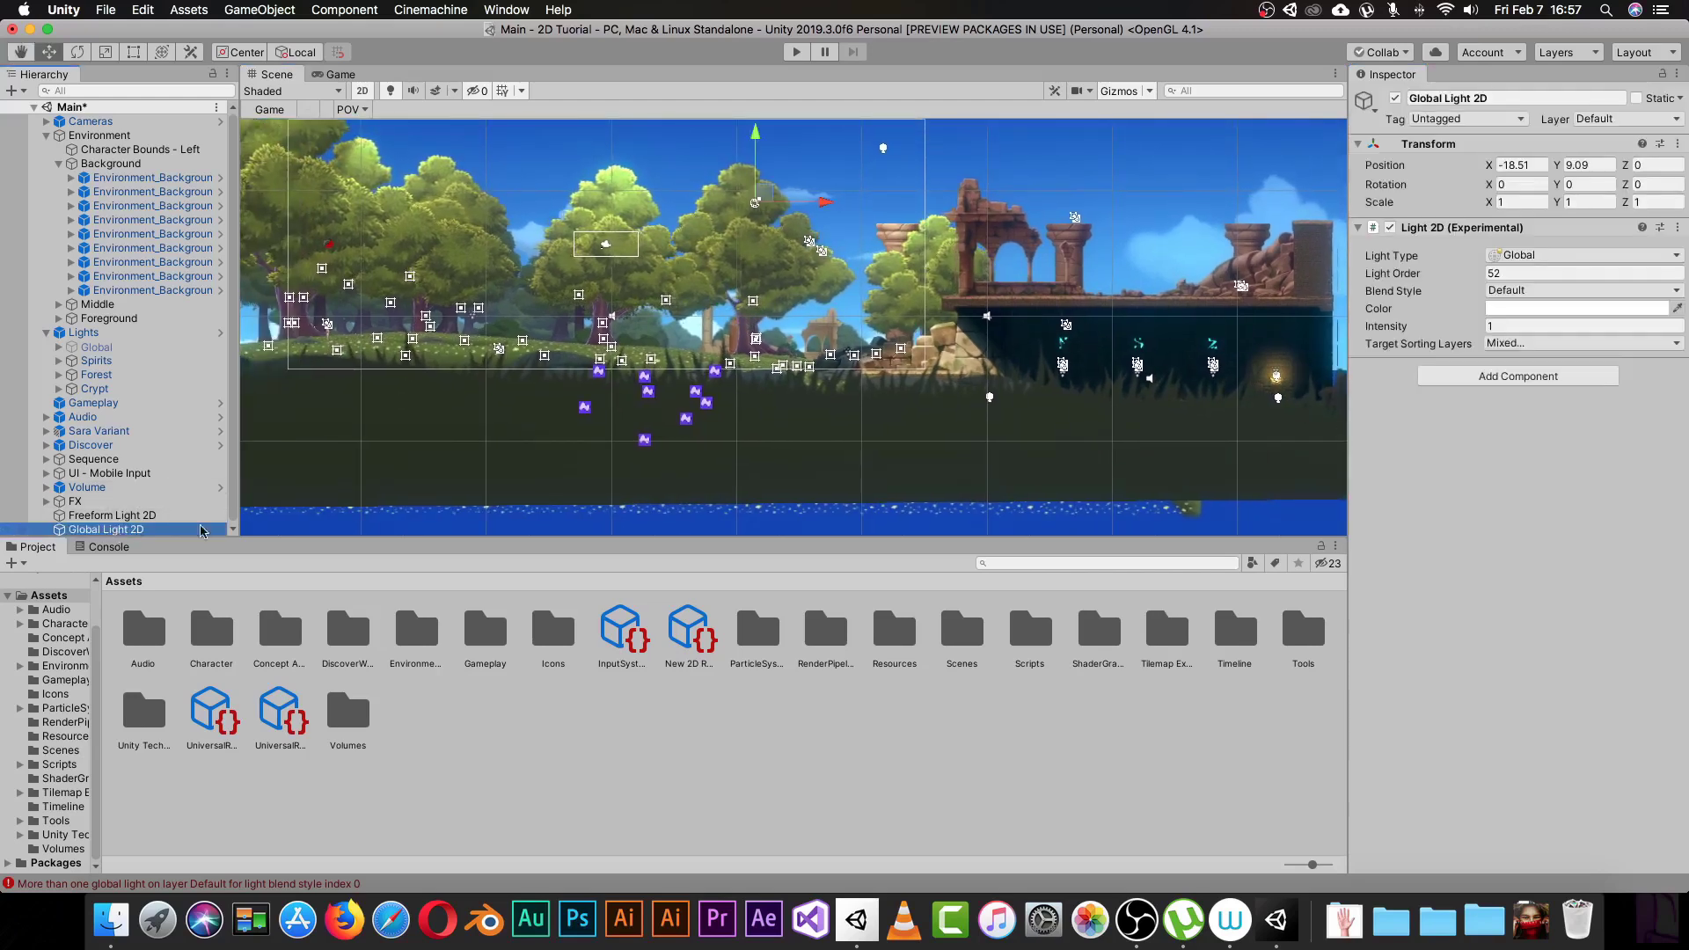
{"action": "left_click", "coordinate": [1541, 309]}
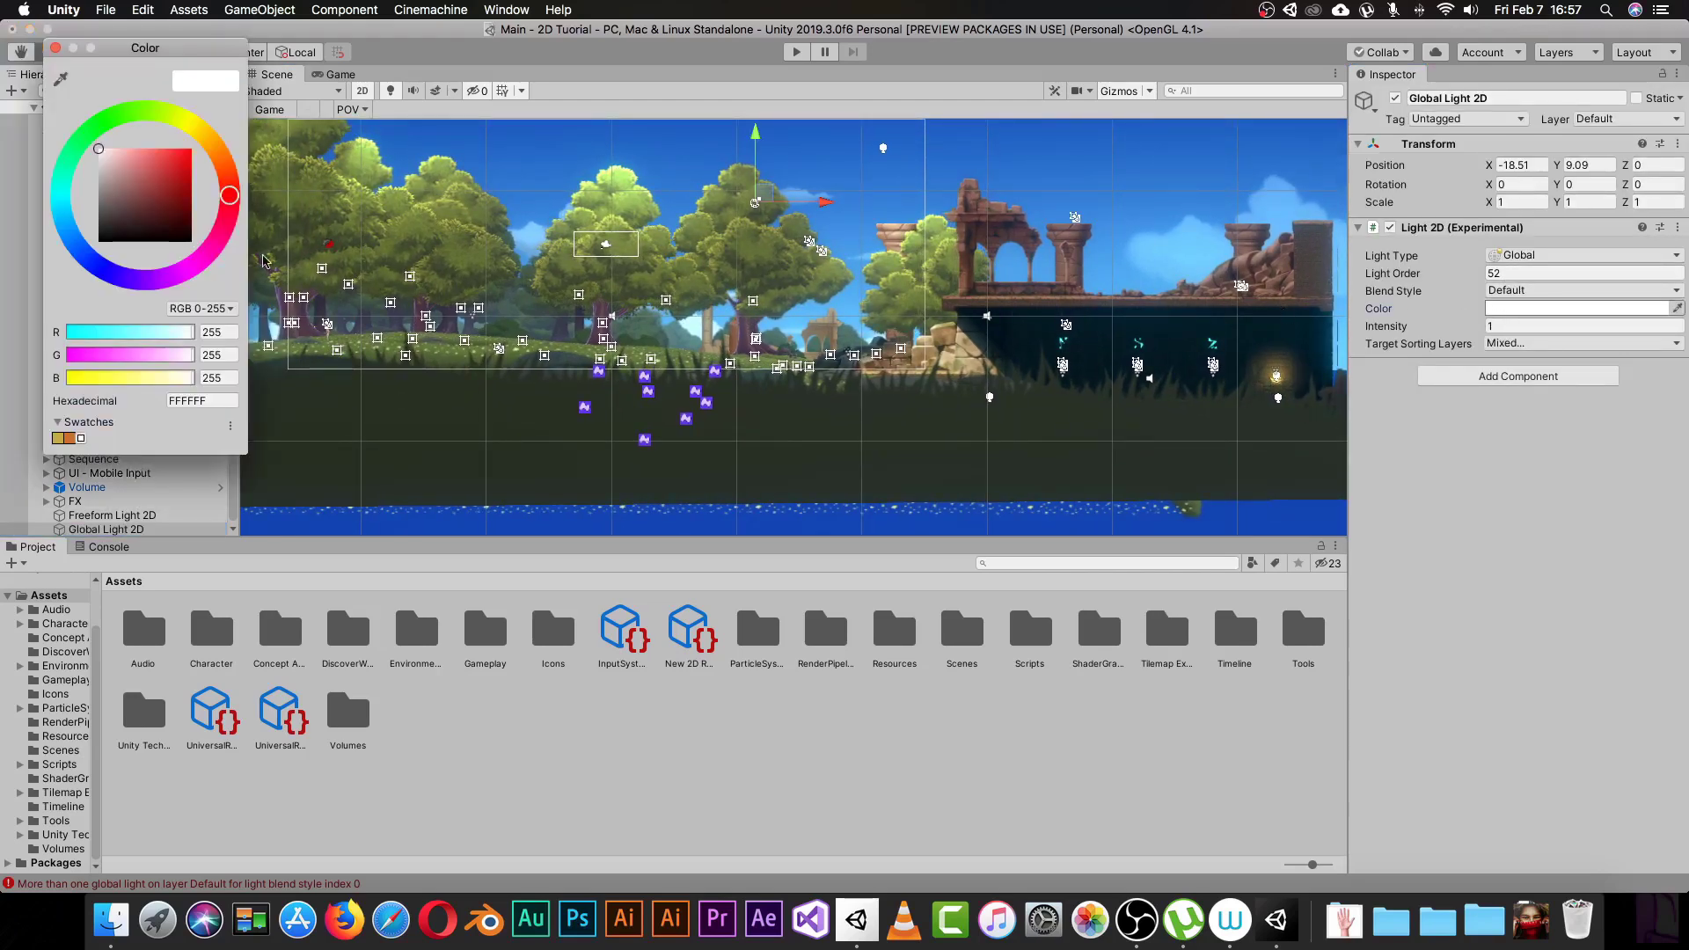
{"action": "mouse_move", "coordinate": [158, 164]}
{"action": "left_mouse_down"}
{"action": "mouse_move", "coordinate": [176, 162]}
{"action": "mouse_move", "coordinate": [121, 132]}
{"action": "mouse_move", "coordinate": [159, 131]}
{"action": "left_mouse_up"}
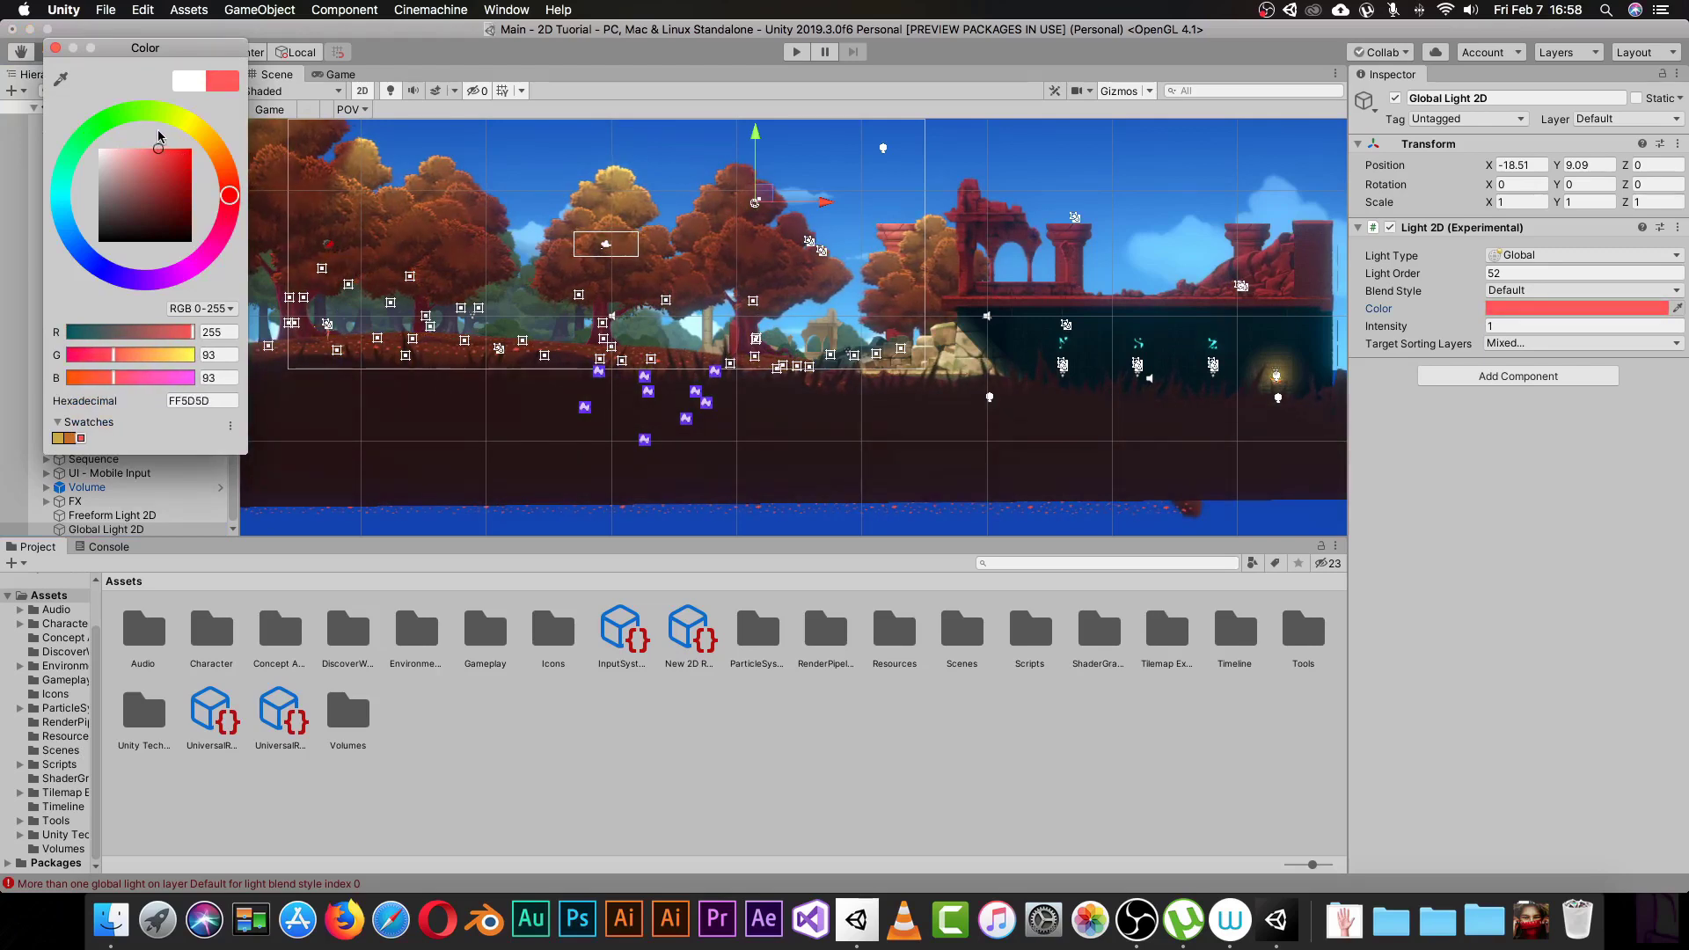
{"action": "left_click", "coordinate": [53, 47]}
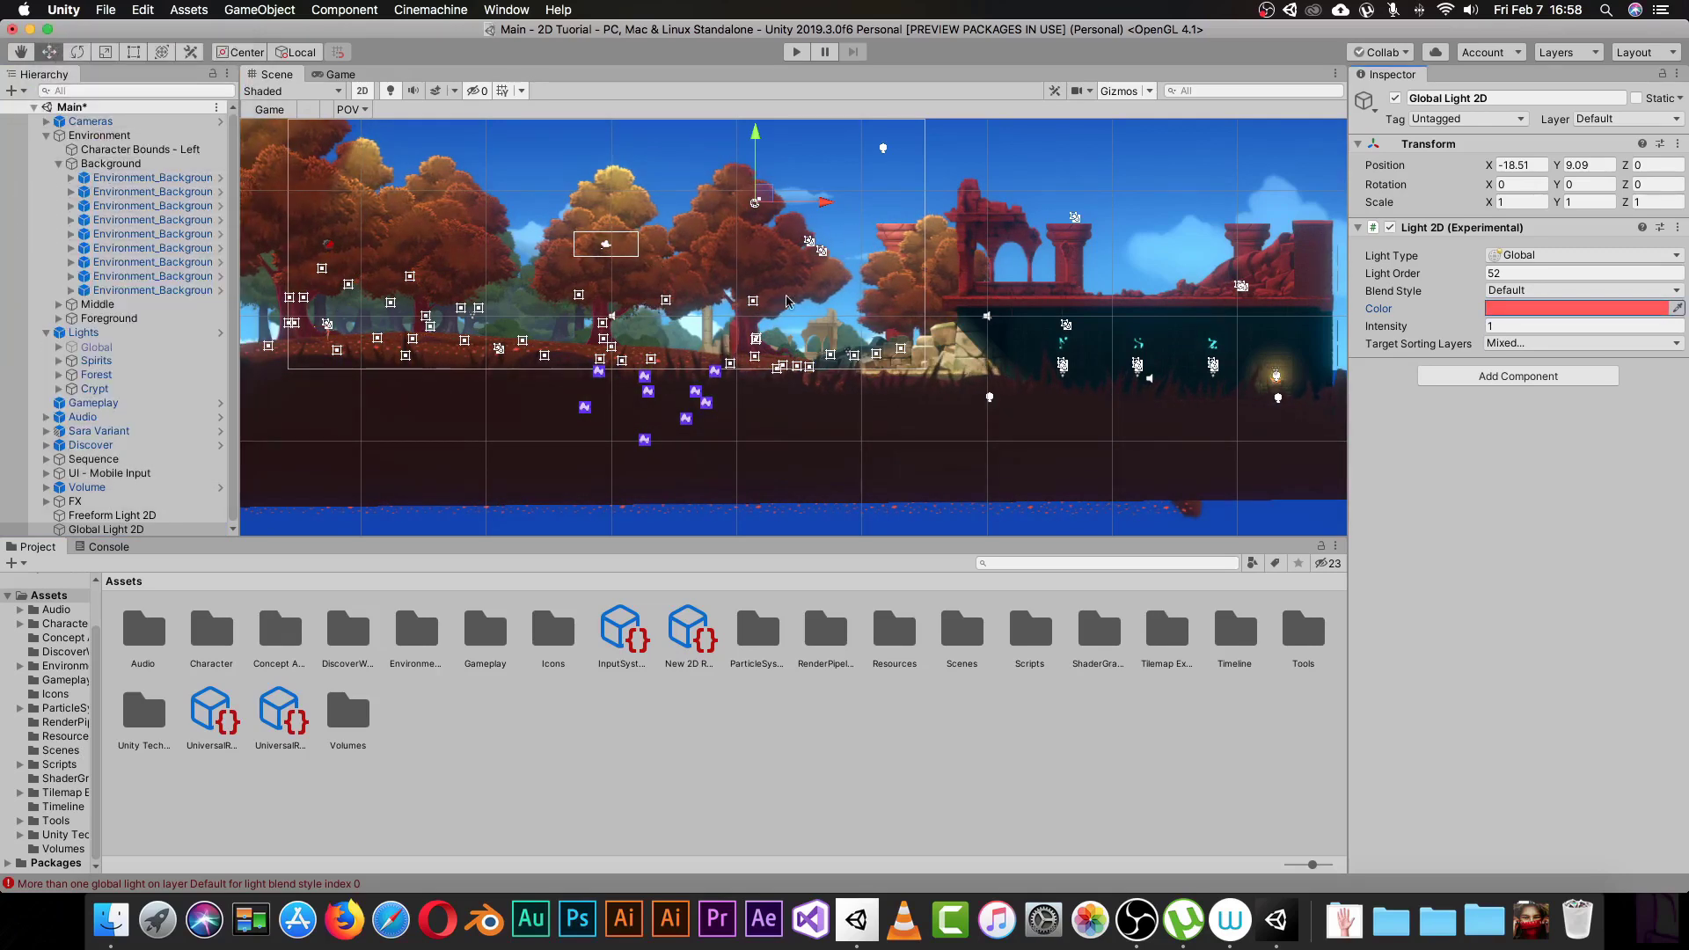
Exclude the Exterior layer from the red global light's target sorting layers and check the lighting across the whole scene.
{"action": "left_click", "coordinate": [1497, 344]}
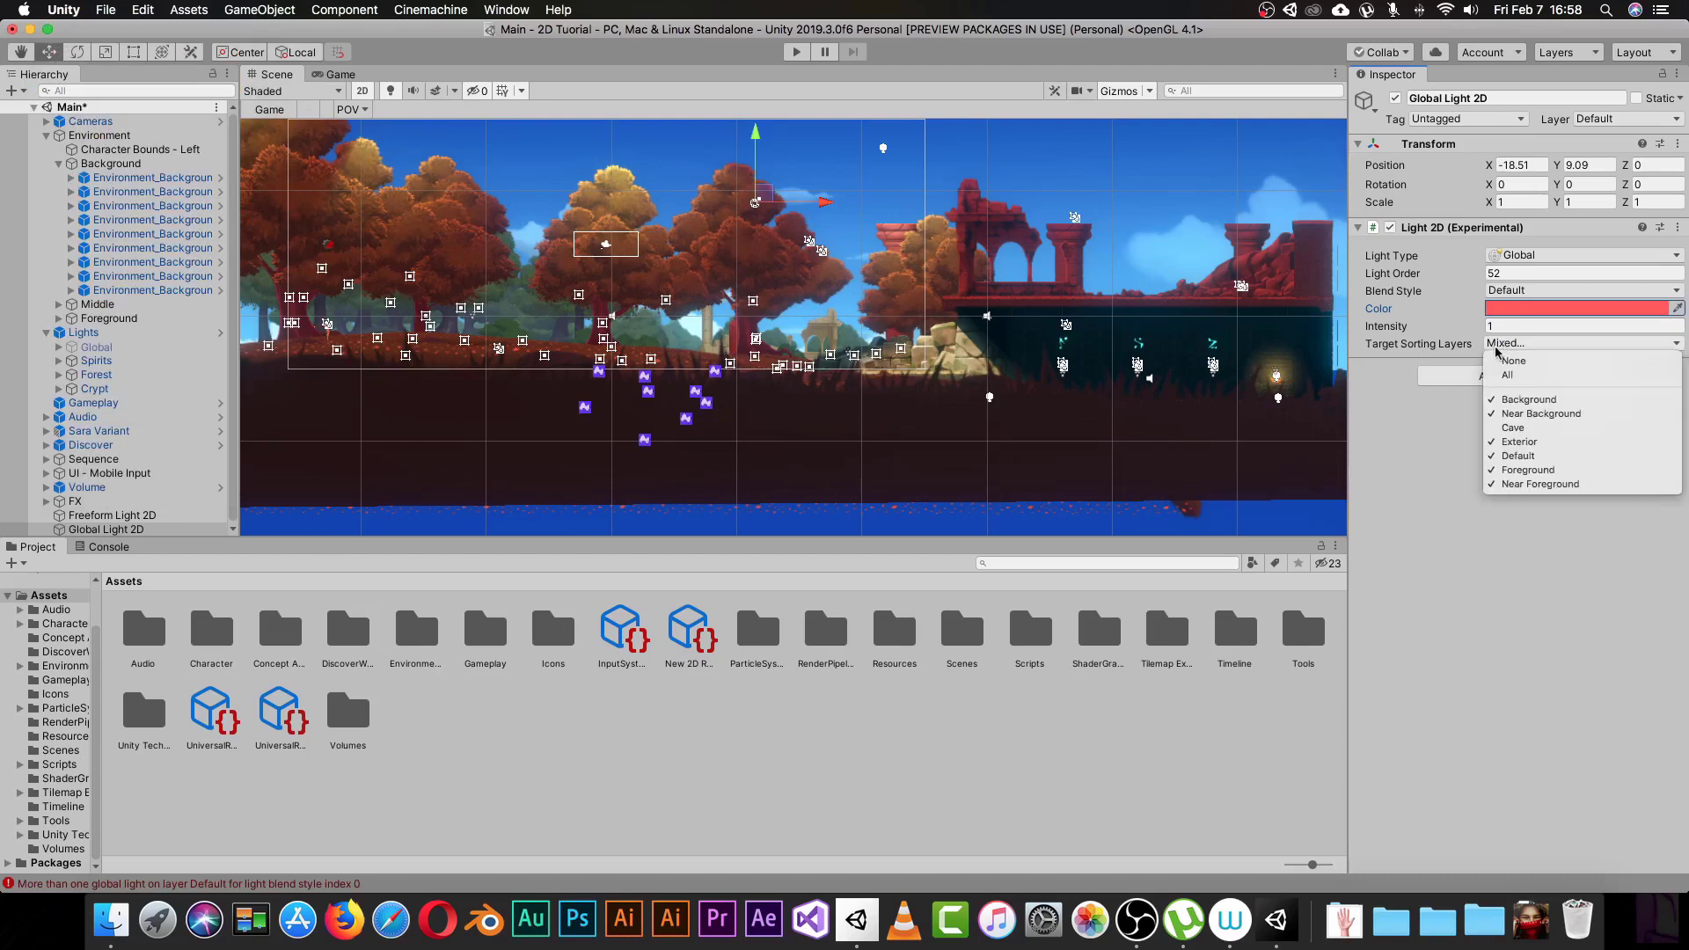
{"action": "left_click", "coordinate": [1521, 430]}
{"action": "left_click", "coordinate": [1544, 443]}
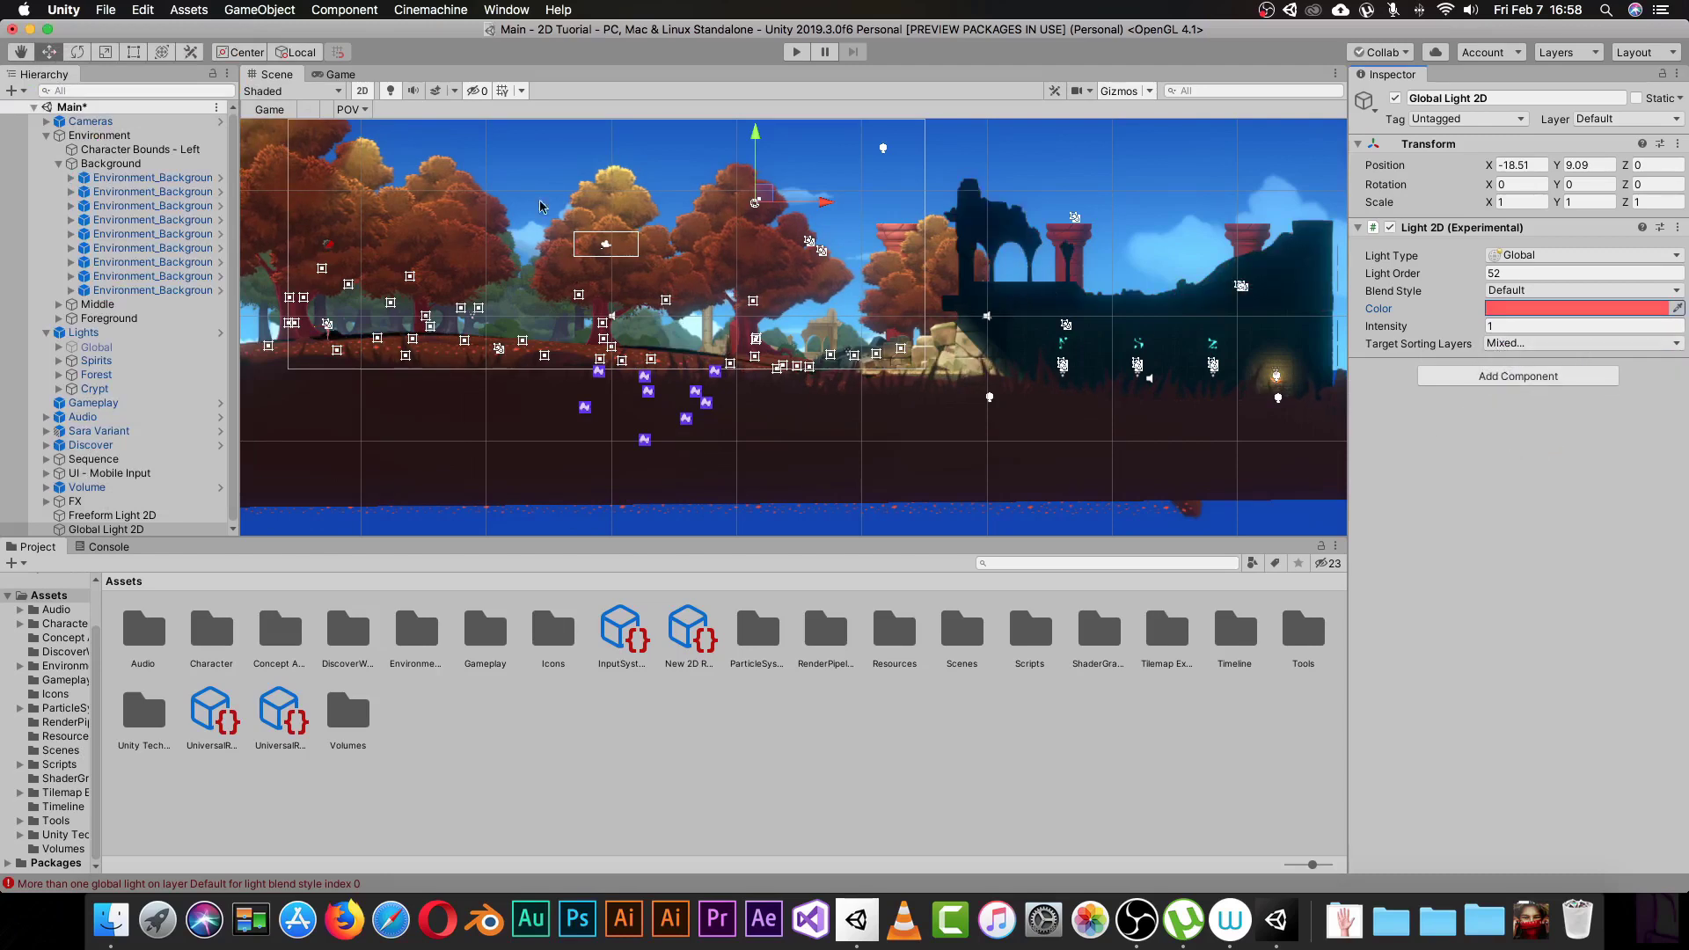
{"action": "left_click", "coordinate": [1495, 343]}
{"action": "left_click", "coordinate": [1504, 469]}
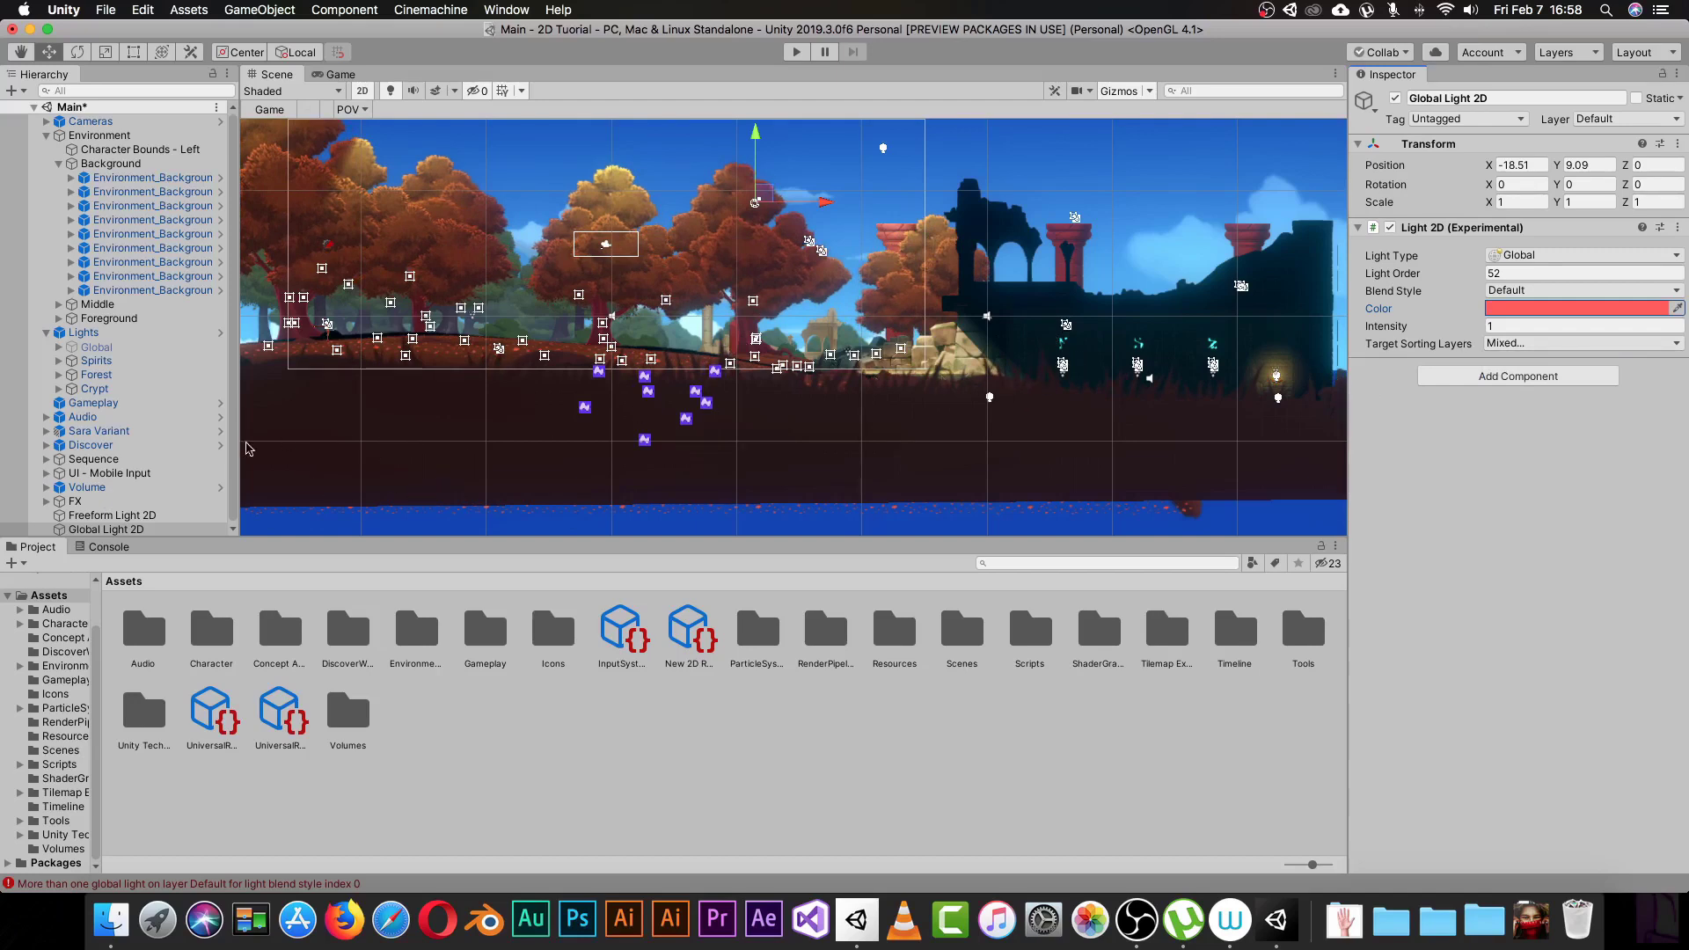
{"action": "left_click", "coordinate": [236, 483]}
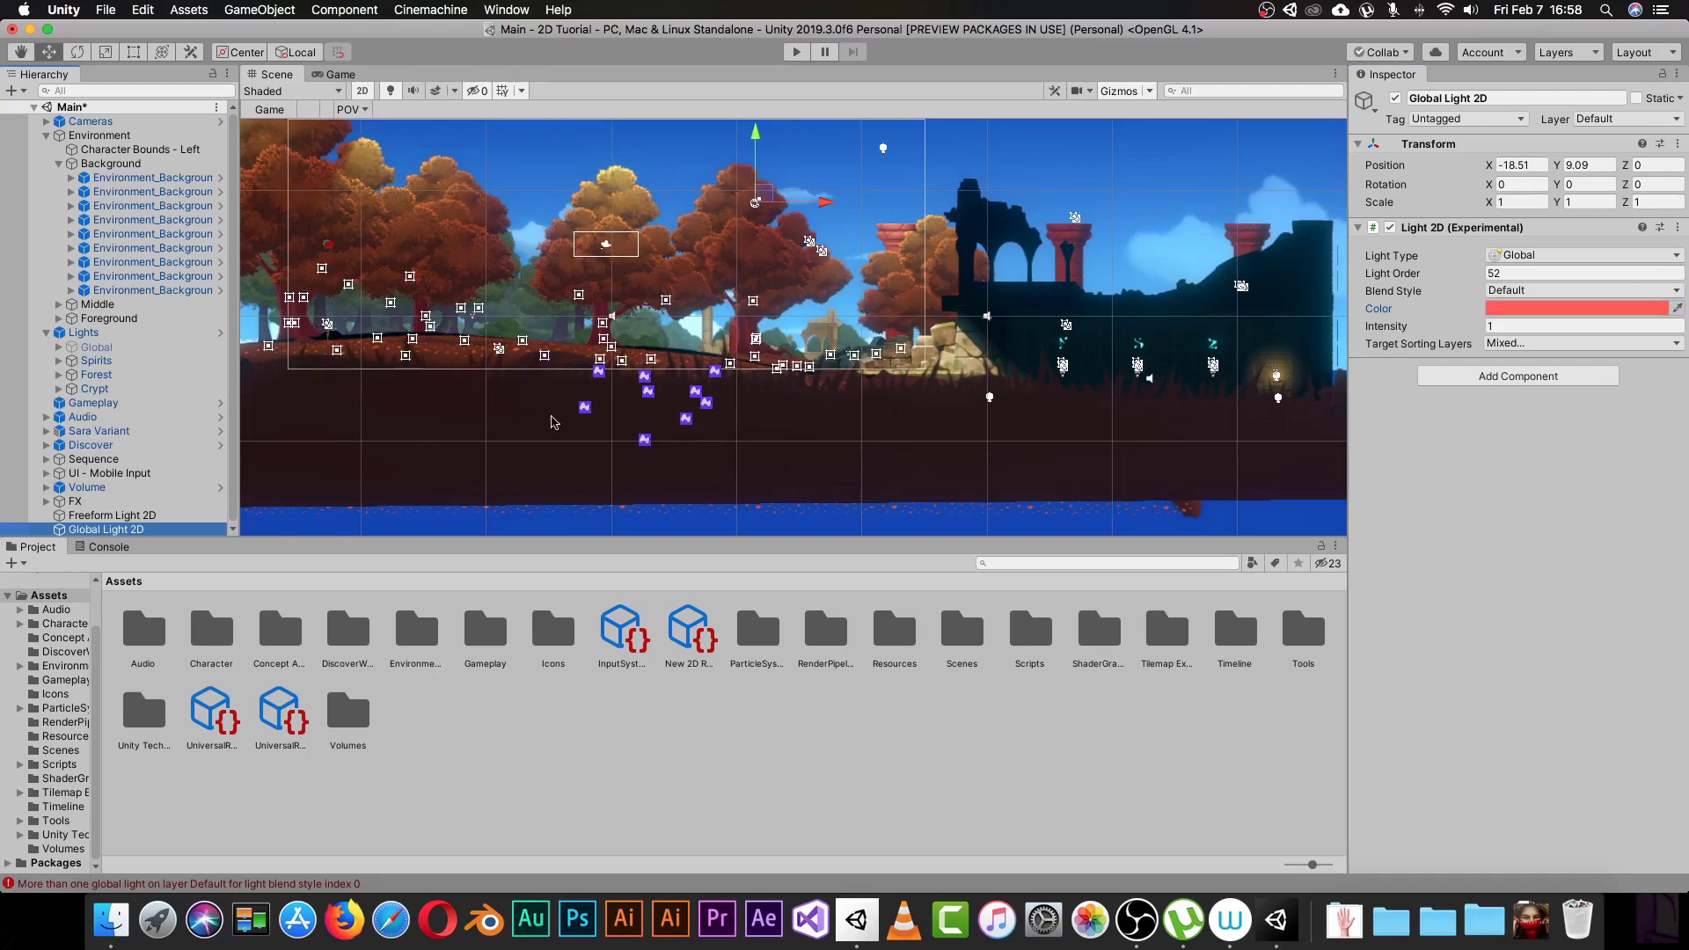
{"action": "mouse_move", "coordinate": [670, 357]}
{"action": "middle_mouse_down"}
{"action": "mouse_move", "coordinate": [692, 293]}
{"action": "mouse_move", "coordinate": [694, 378]}
{"action": "middle_mouse_up"}
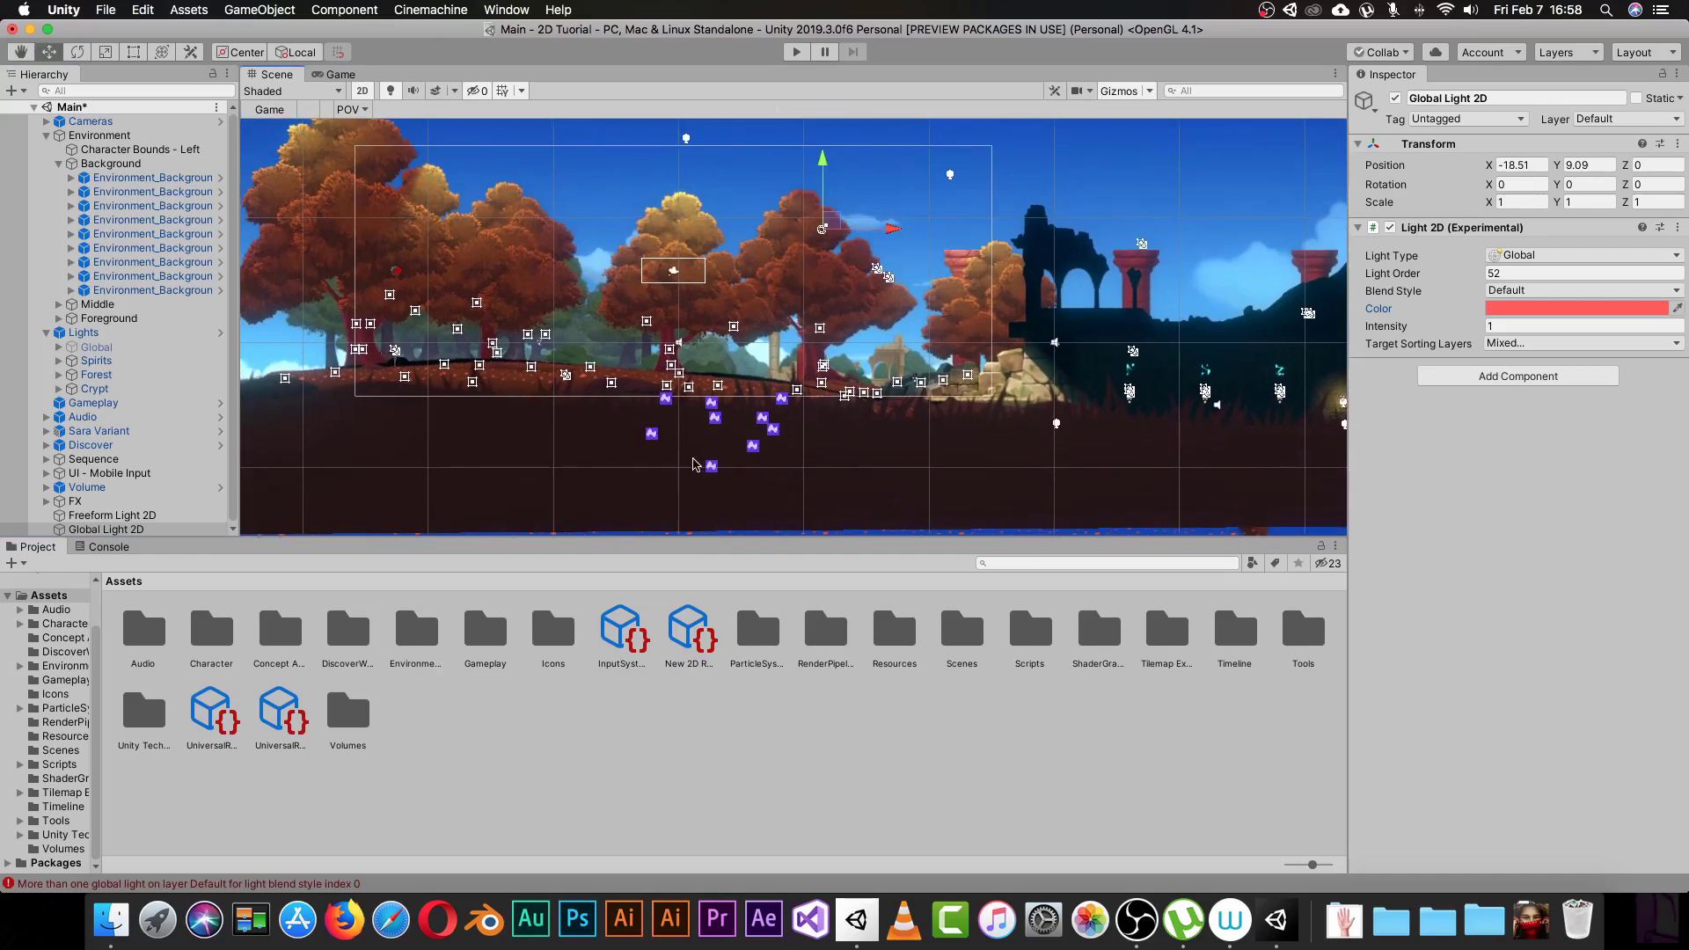
{"action": "scroll", "coordinate": [695, 464], "scroll_direction": "down", "scroll_amount": 3}
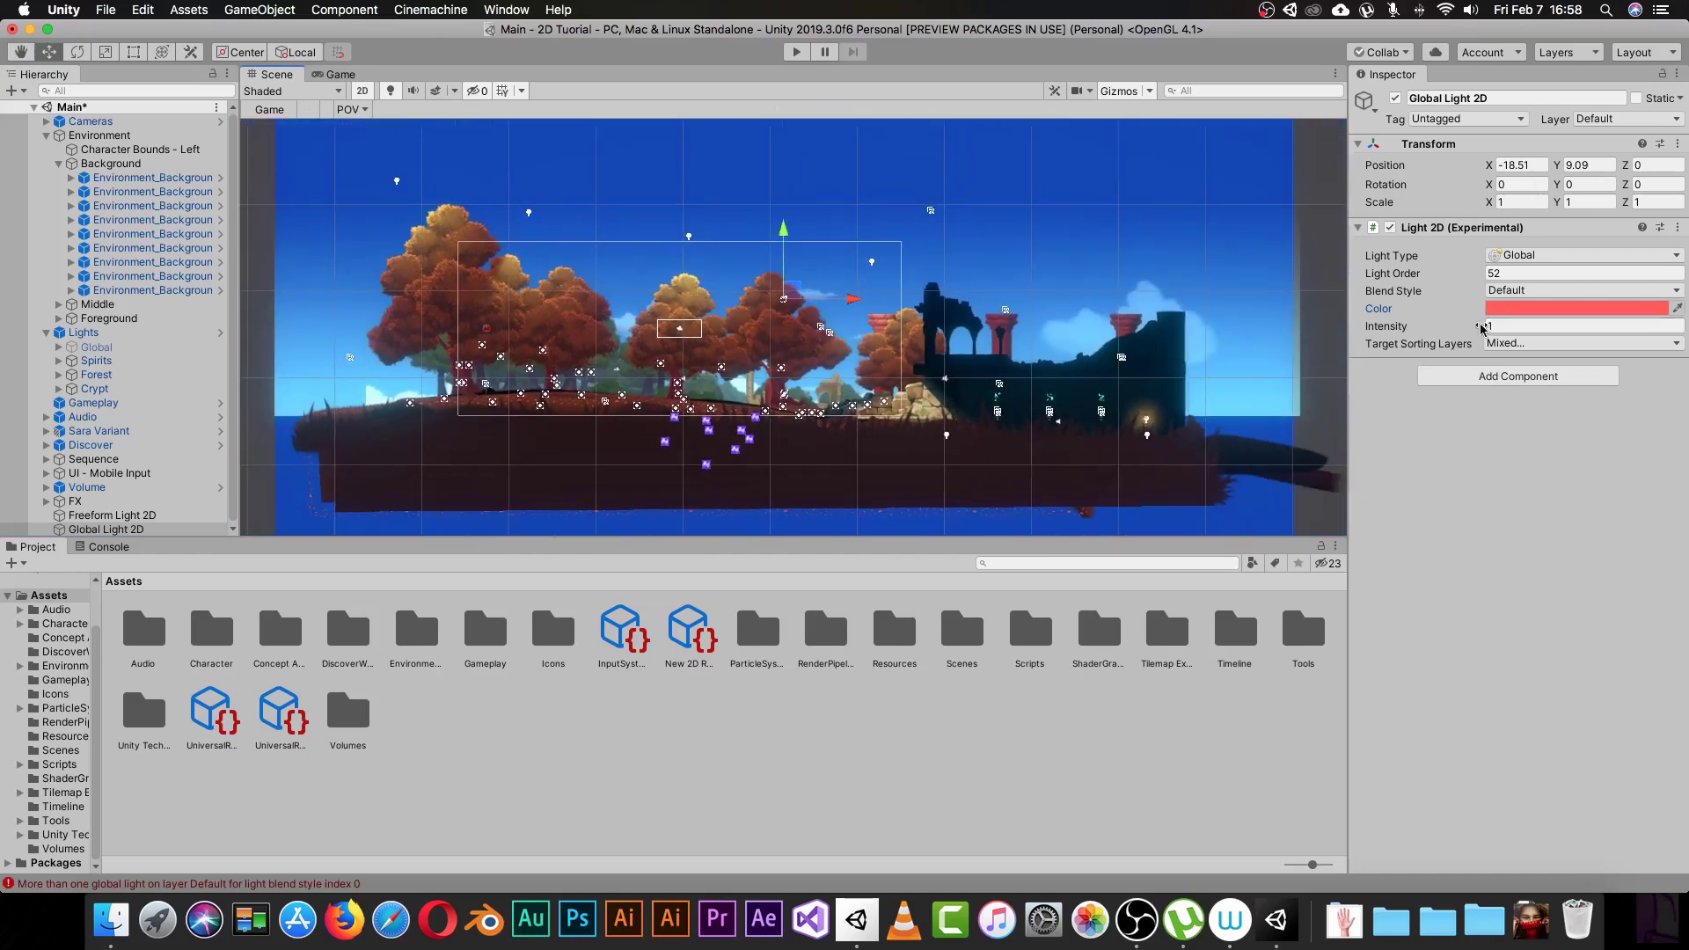